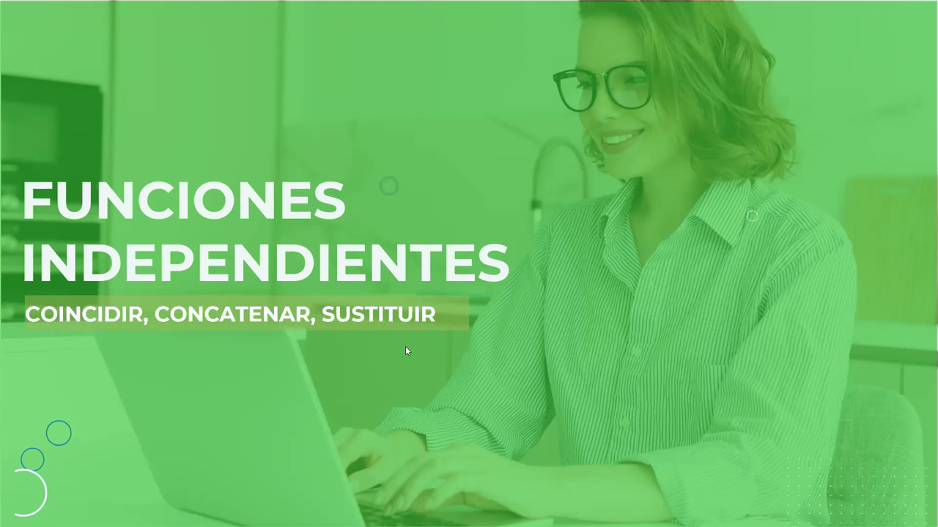
Step: Advance the slideshow from the title slide to the Función COINCIDIR slide
click(513, 254)
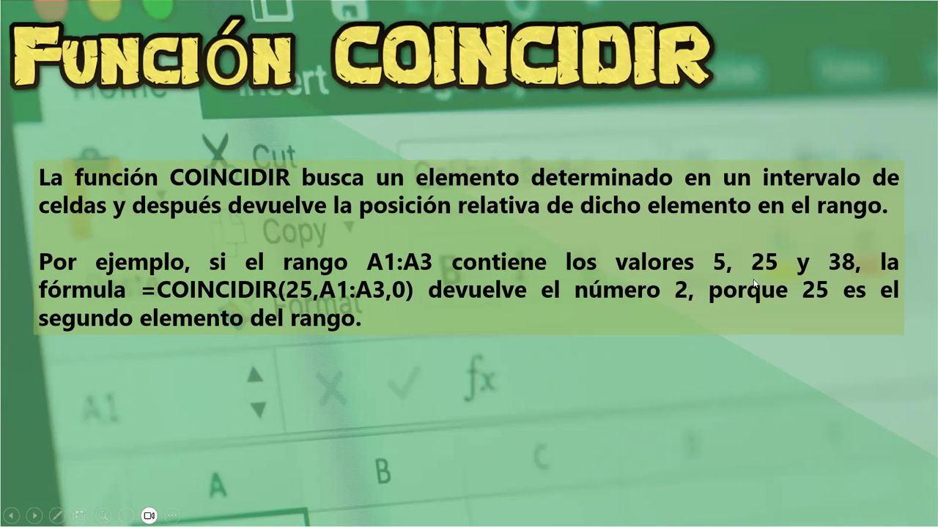
Step: Move on to the COINCIDIR Sintaxis slide with its three arguments
click(464, 237)
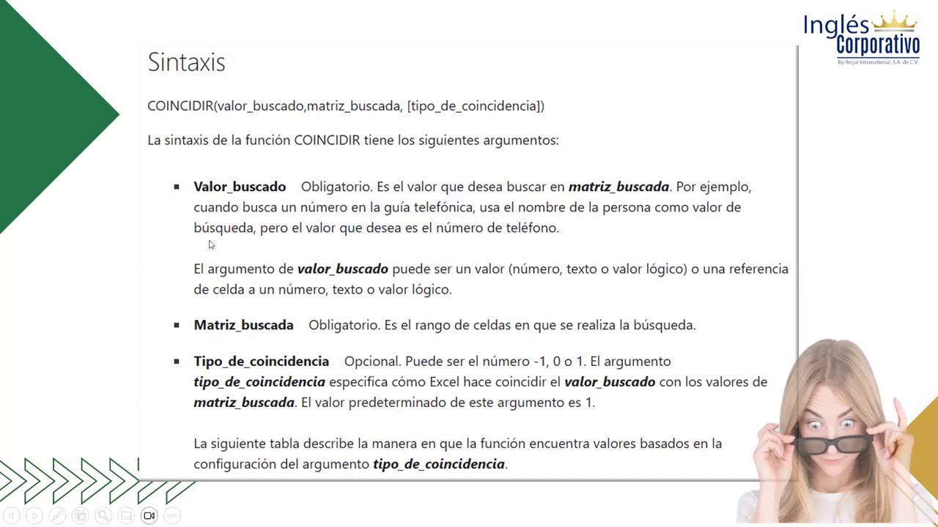
Step: Move on to the table of tipo_de_coincidencia values 1, 0 and -1
click(222, 302)
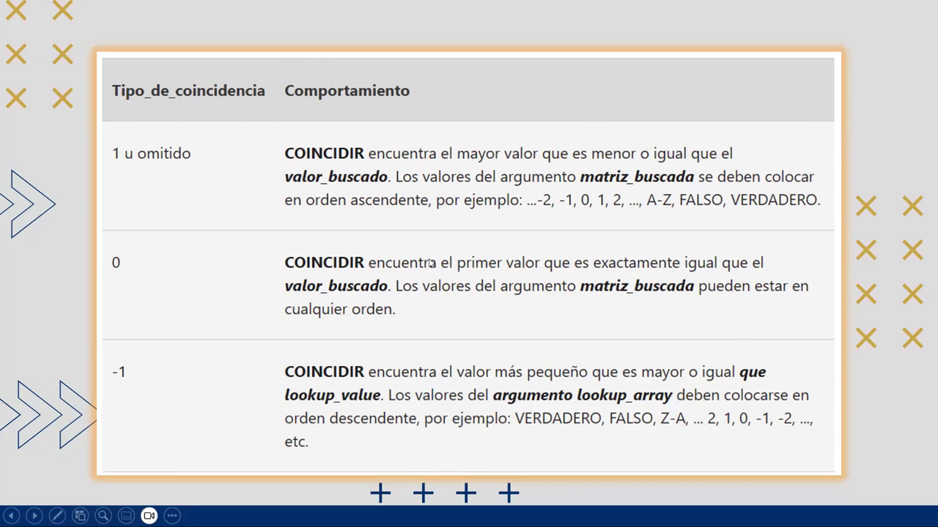
Step: Advance the slideshow toward the Función CONCAT slide
click(405, 296)
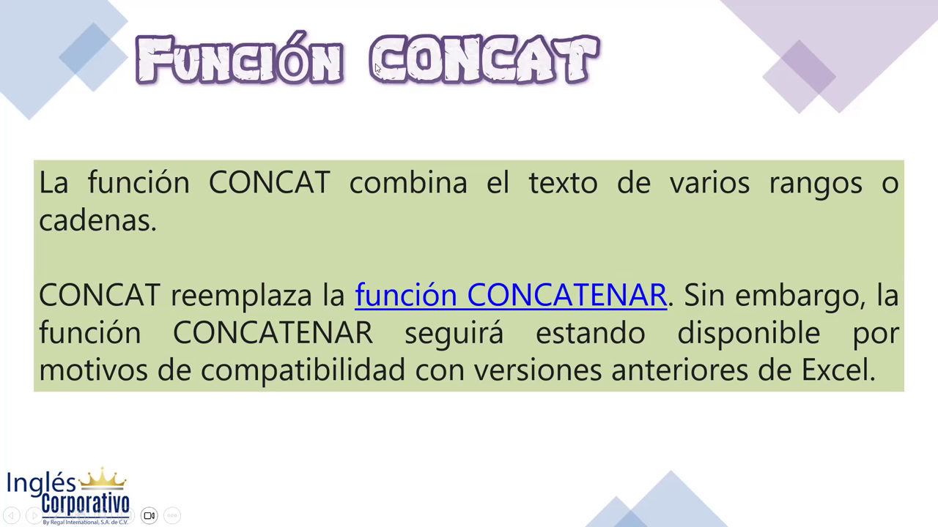
Step: Move on to the CONCAT Sintaxis slide with texto1 and texto2 arguments
click(611, 128)
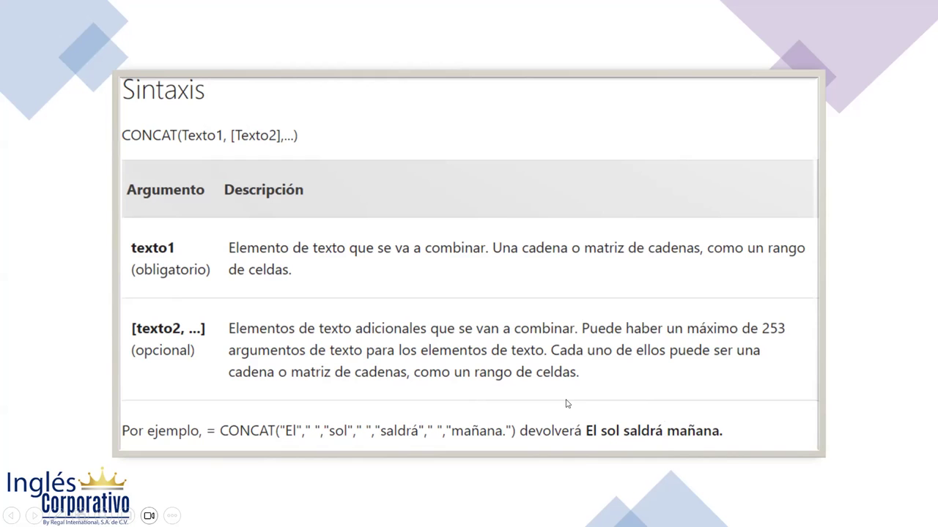
Step: Advance the slideshow to the Función SUSTITUIR introduction slide
click(357, 293)
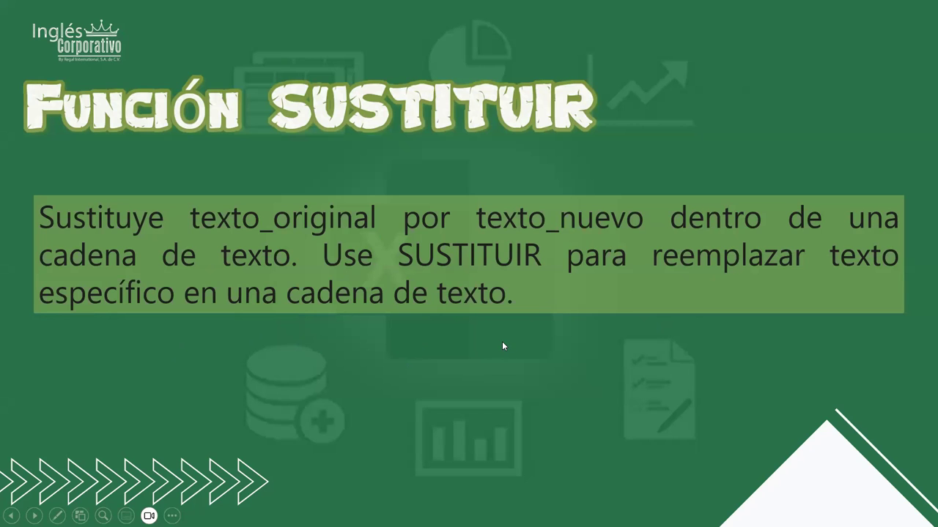
Step: Move on to the SUSTITUIR Sintaxis slide listing its four arguments
key(Right)
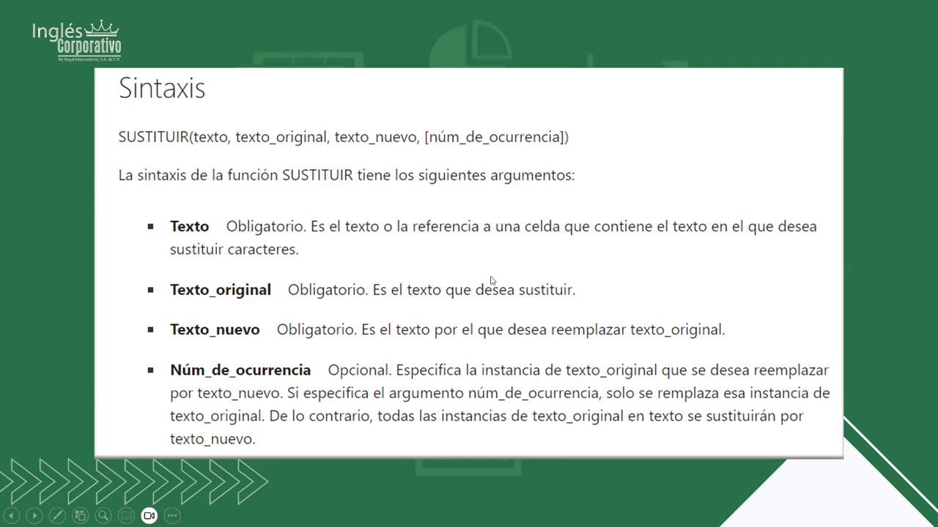
Step: Pass the Ejemplos slide, switch to Excel's COINCIDIR sheet and highlight positions 1–10
click(457, 227)
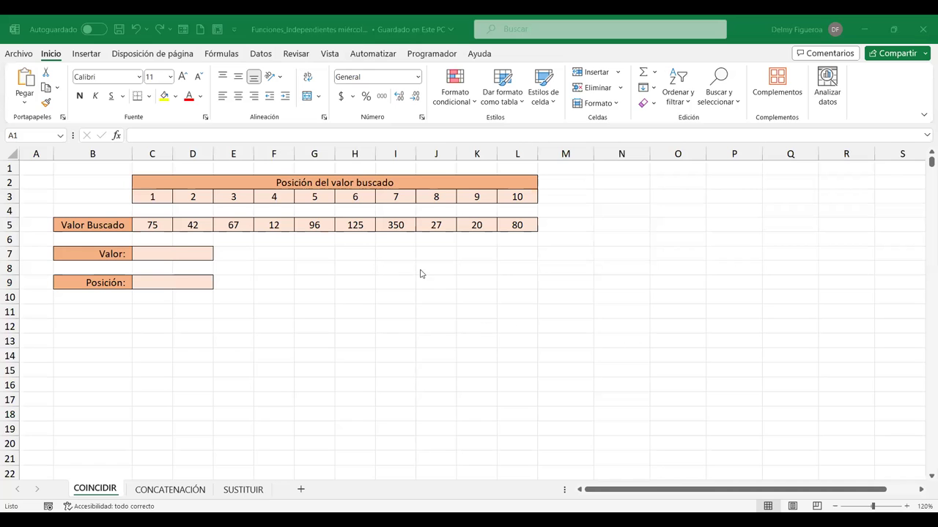
click(176, 253)
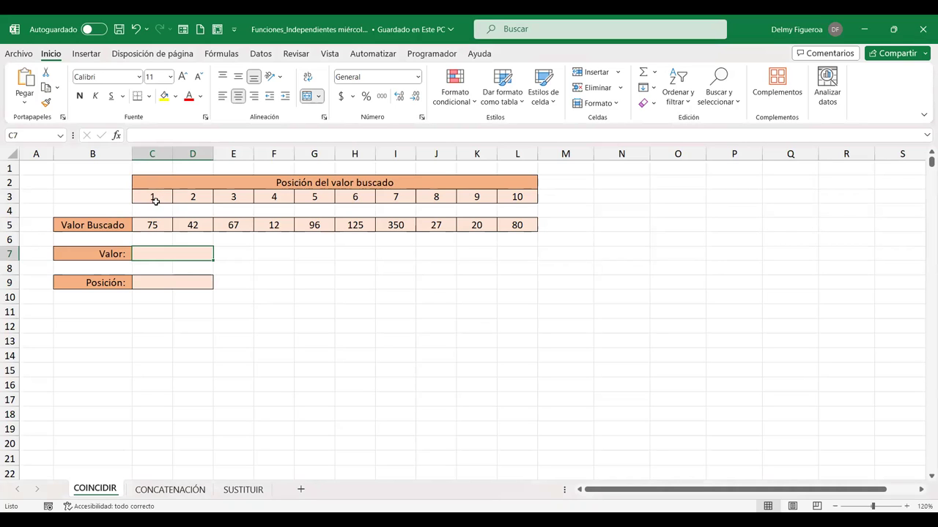
drag(157, 200, 515, 197)
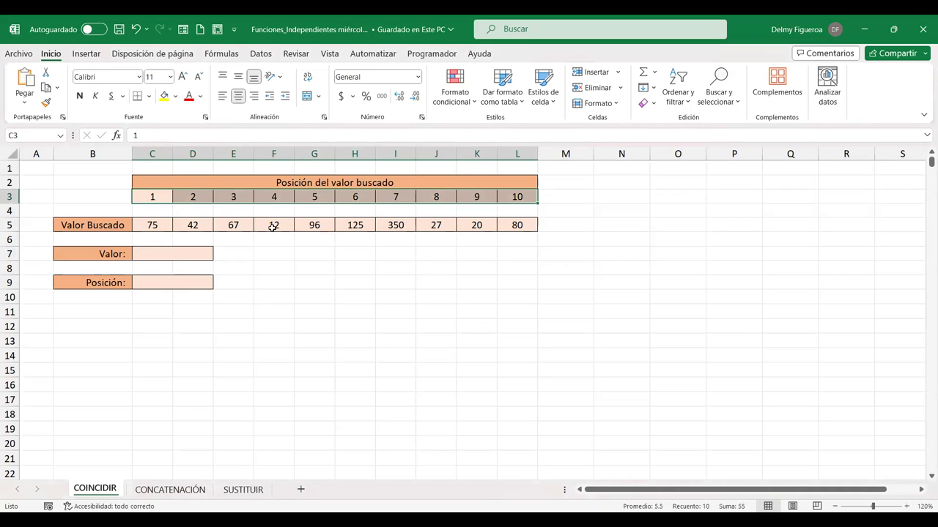
Step: Highlight the row 5 Valor Buscado values, the Posición cell, and select the Valor cell
drag(152, 225, 506, 225)
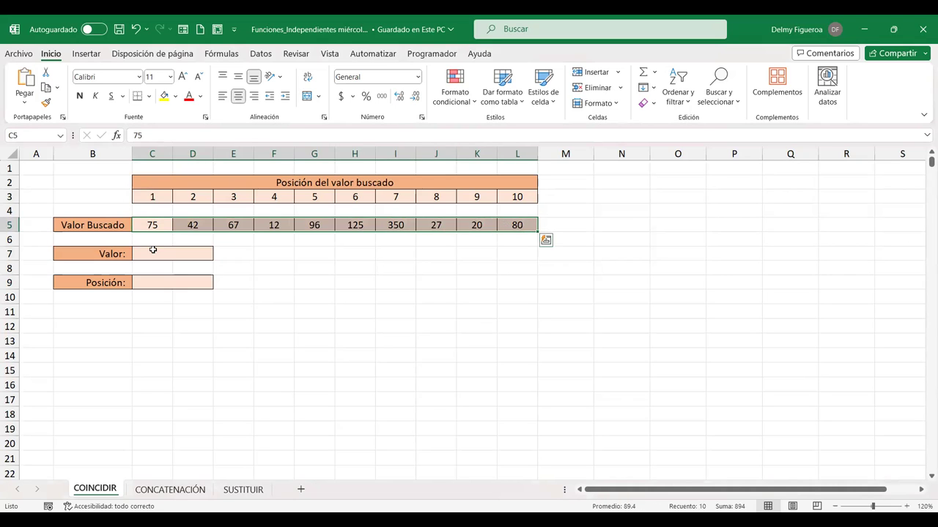
click(153, 250)
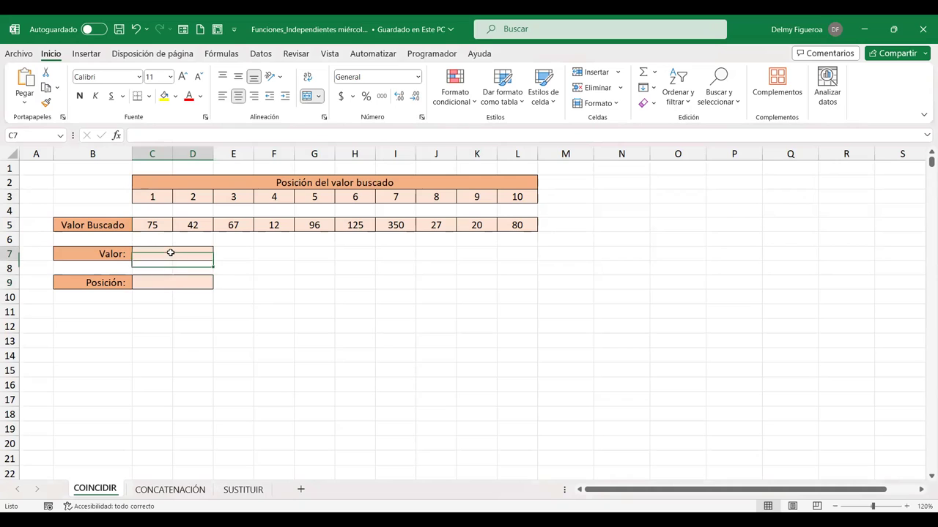
click(176, 281)
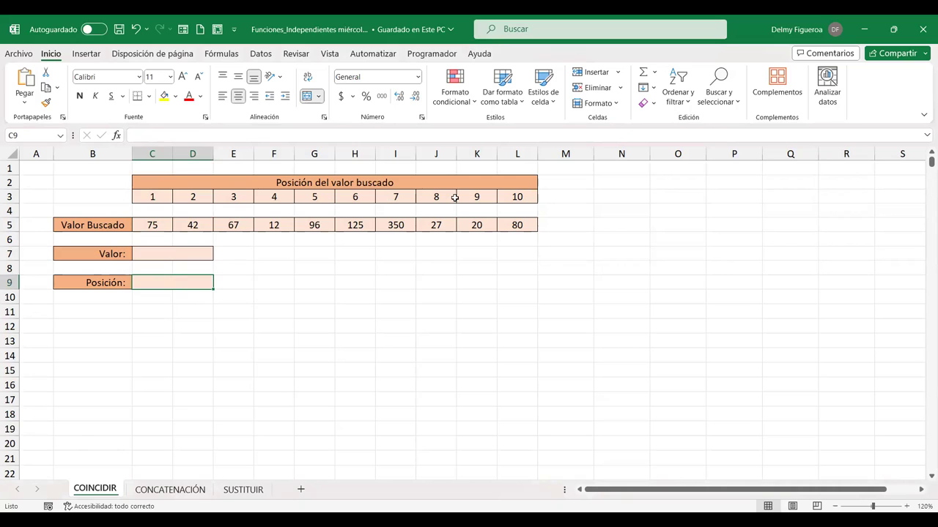
click(156, 224)
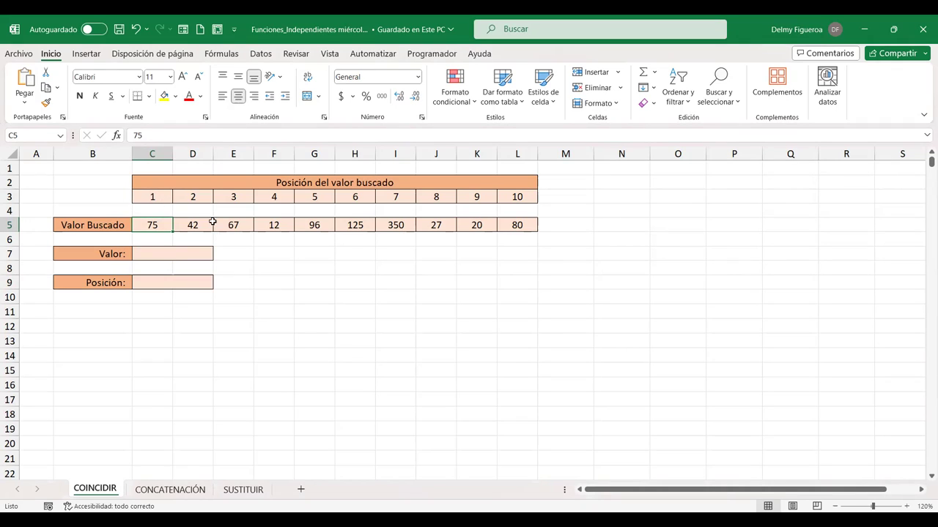
click(239, 225)
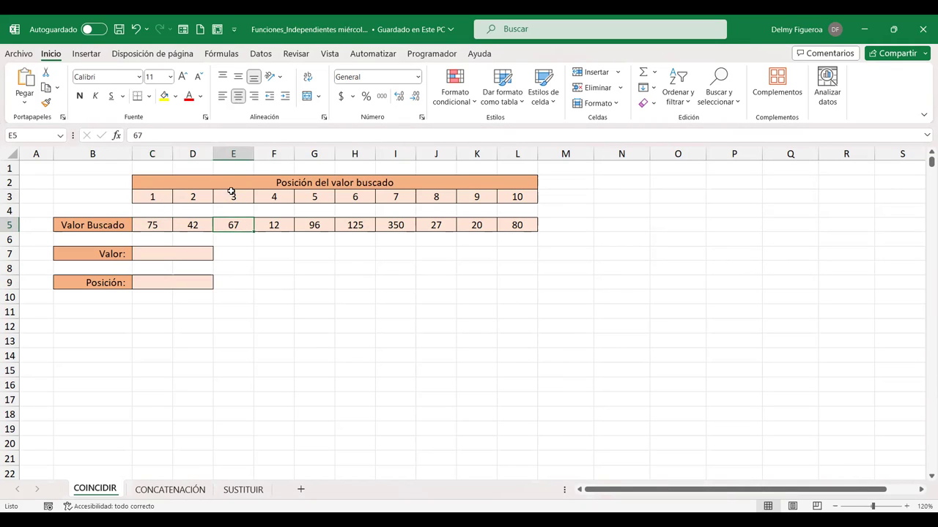
click(184, 252)
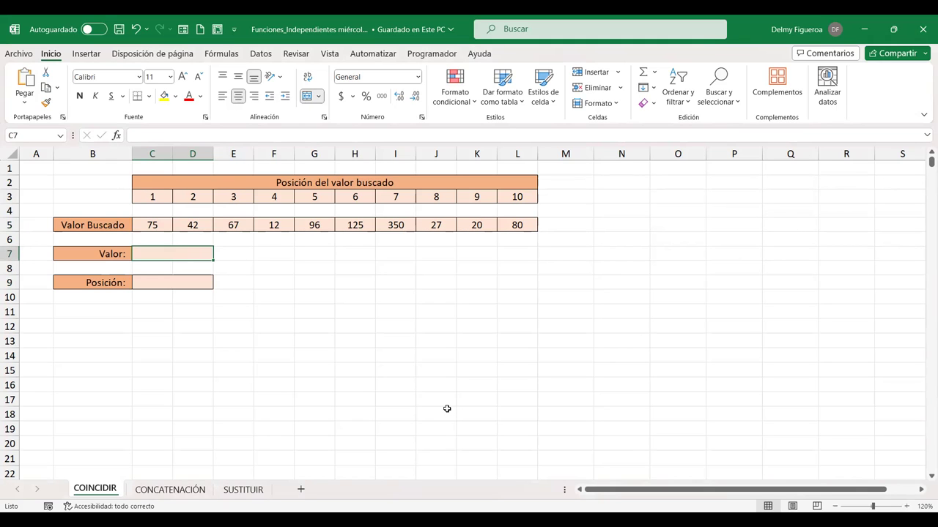
Step: Enter 125 as Valor and =+COINCIDIR(C7;C5:L5) in Posición, which returns 10
text(125)
key(Return)
key(Return)
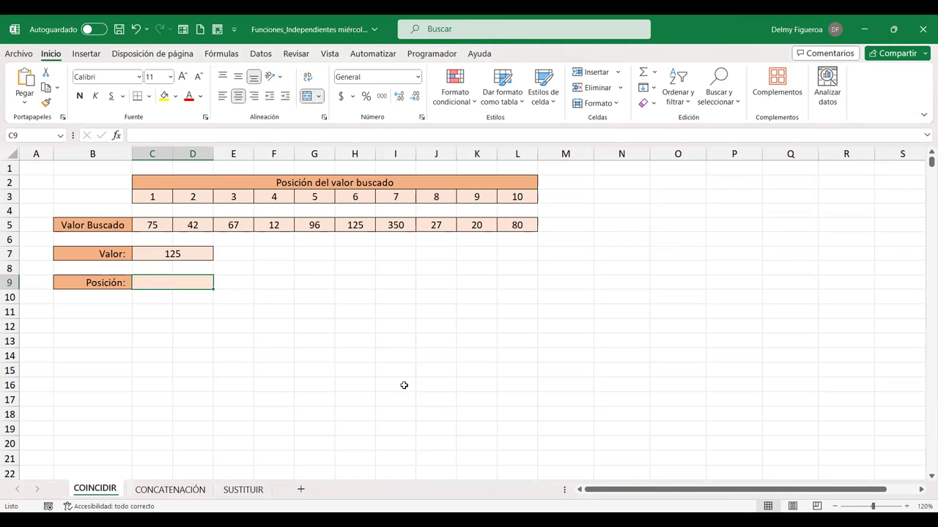
text(+c)
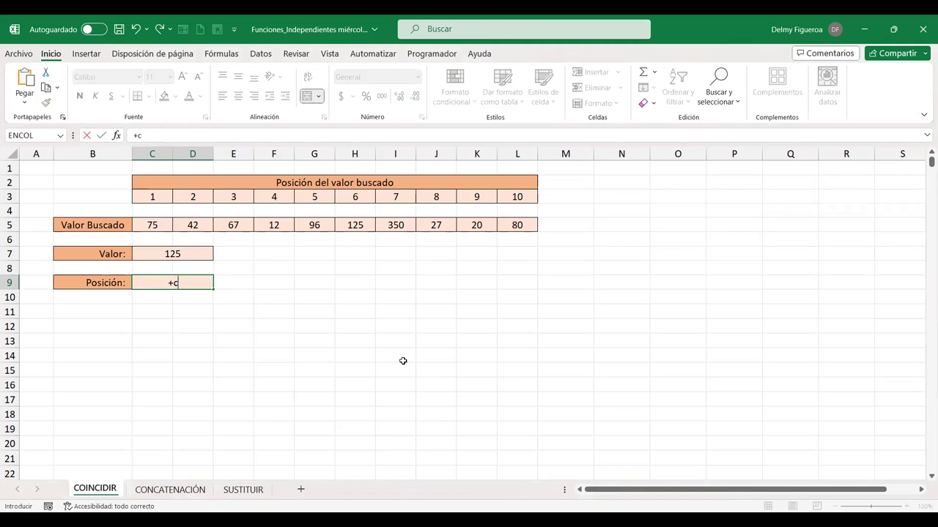
text(oinci)
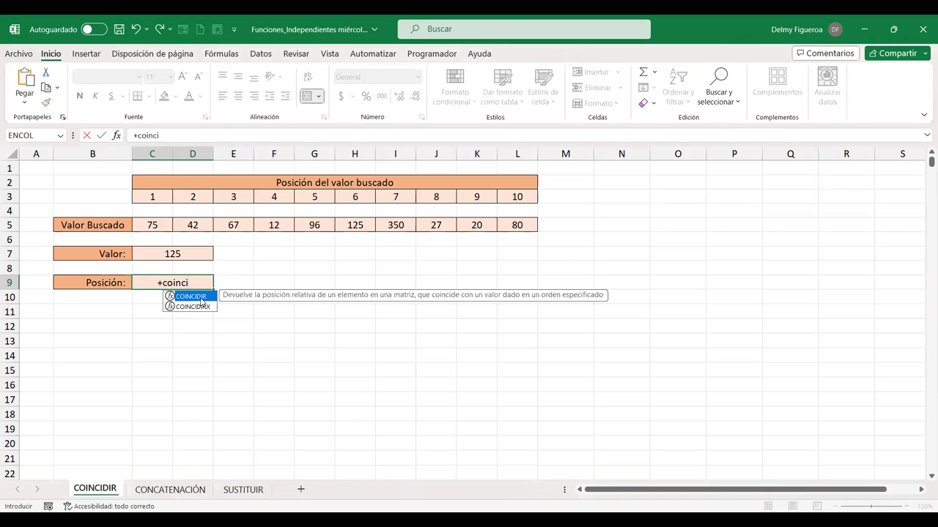
double_click(192, 297)
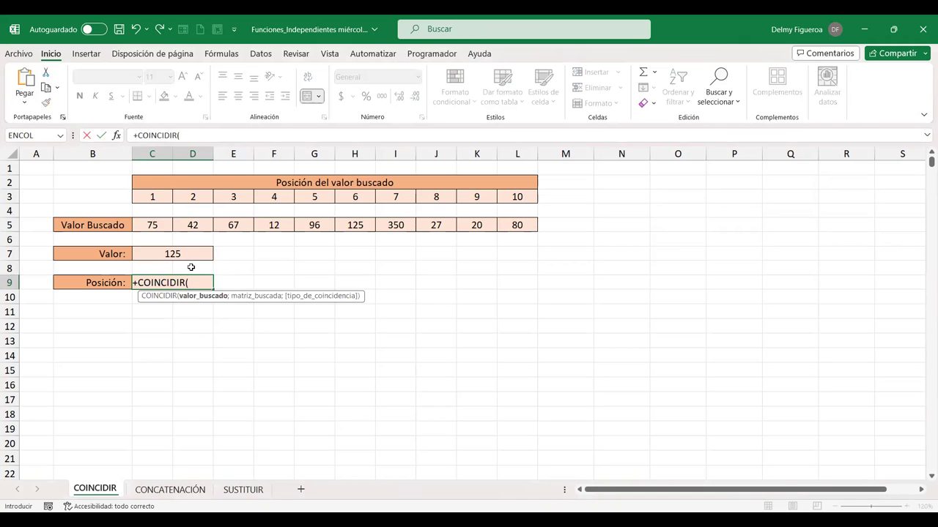
click(180, 254)
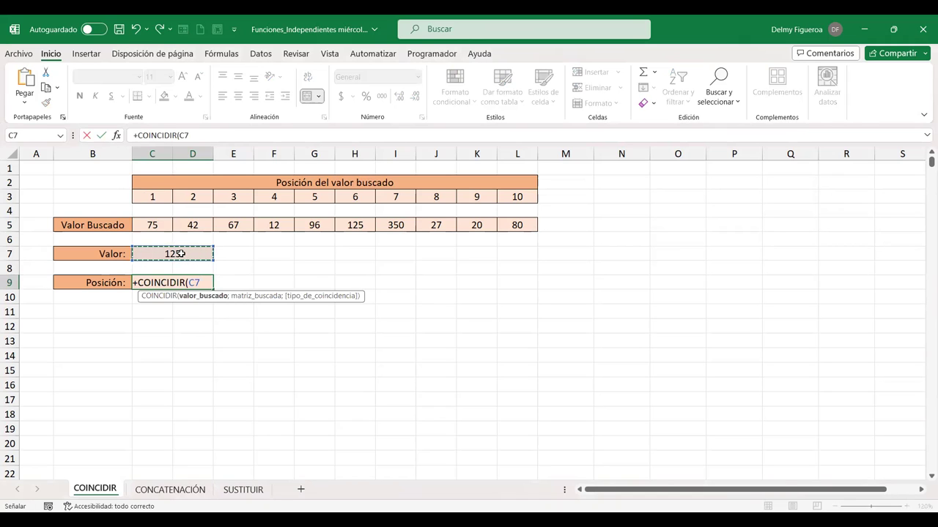
text(;)
click(155, 224)
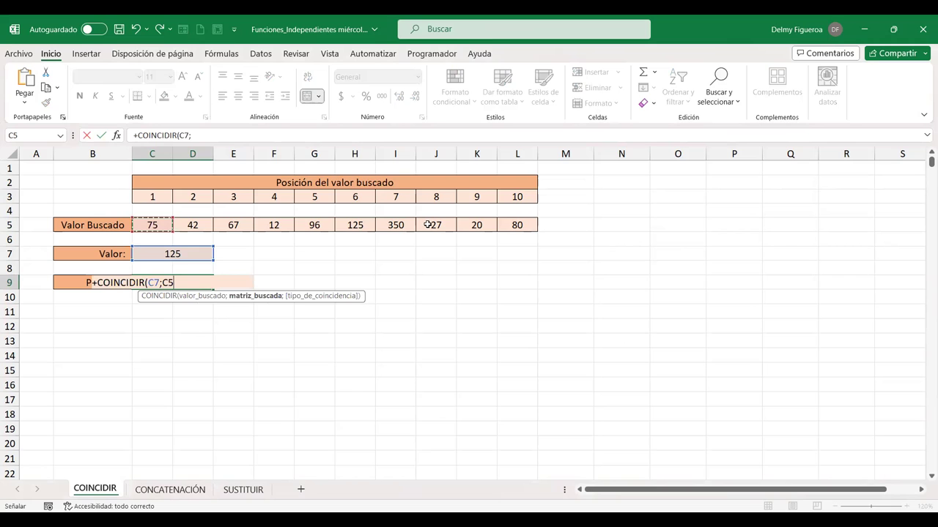
shift+click(518, 225)
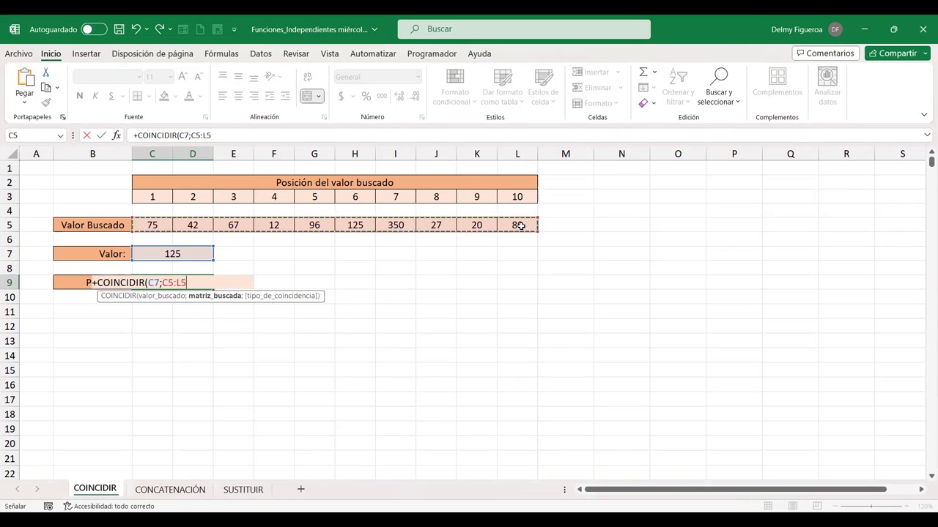
text())
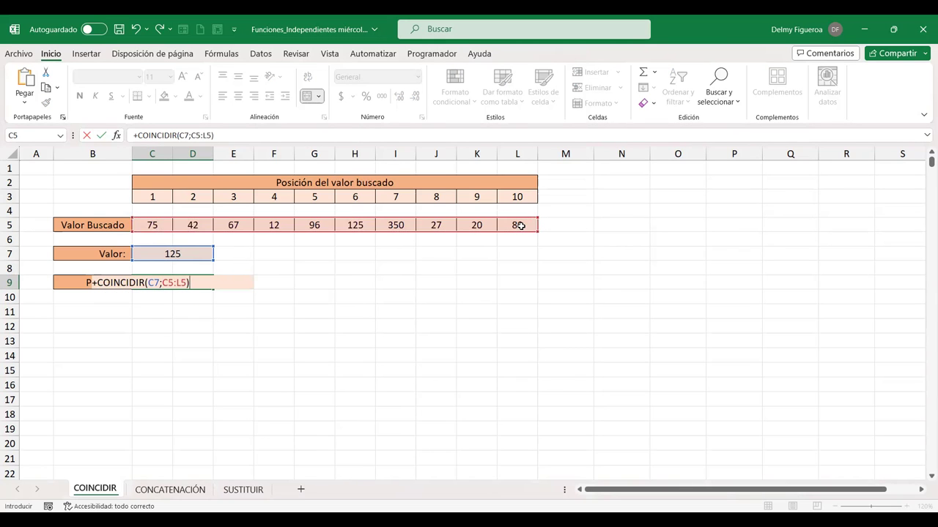
key(Return)
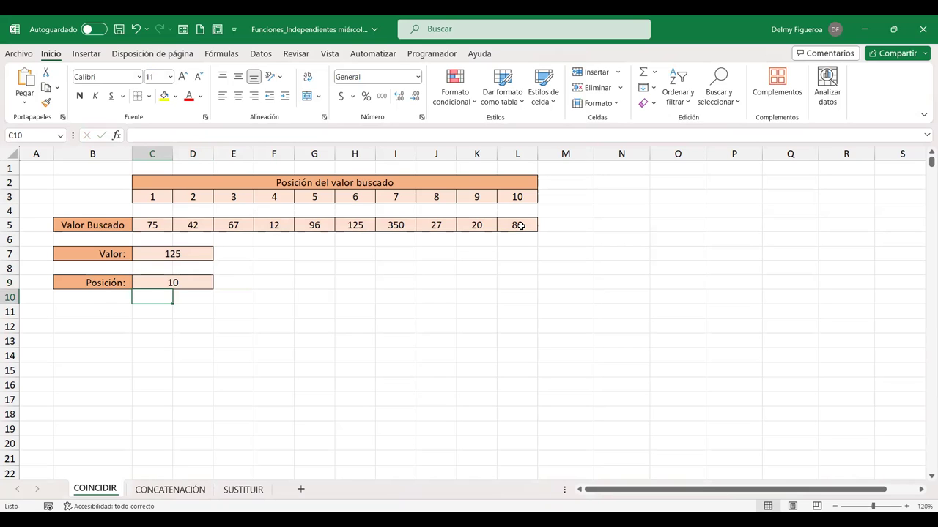
Step: Add exact-match 0 so the Posición formula becomes =+COINCIDIR(C7;C5:L5;0)
key(Up)
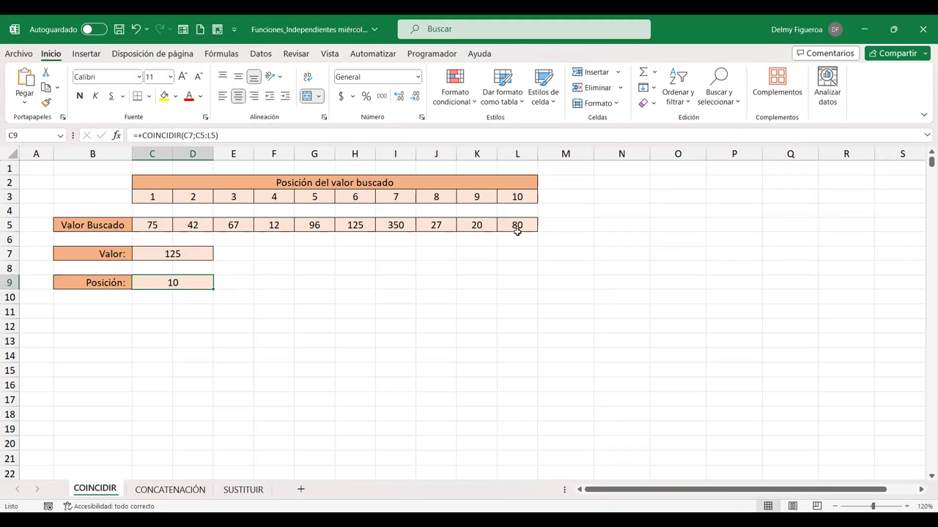
double_click(176, 280)
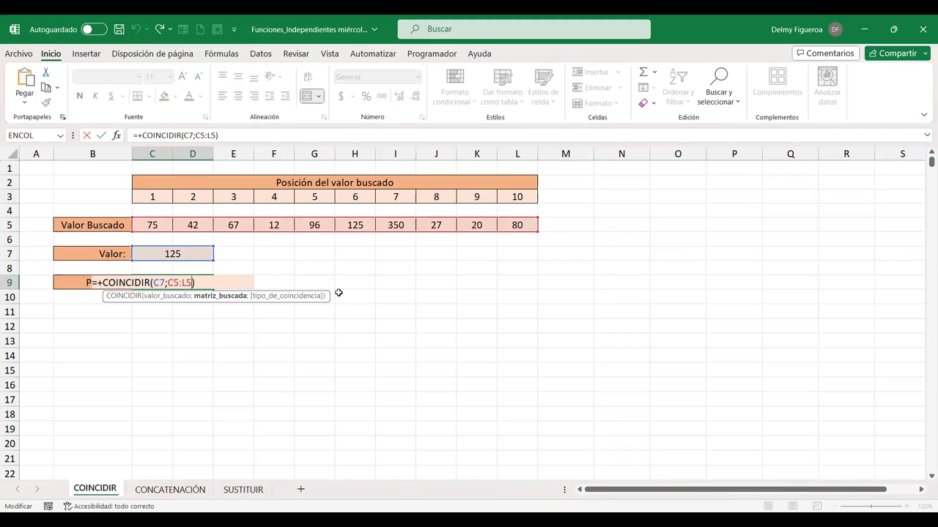
text(;)
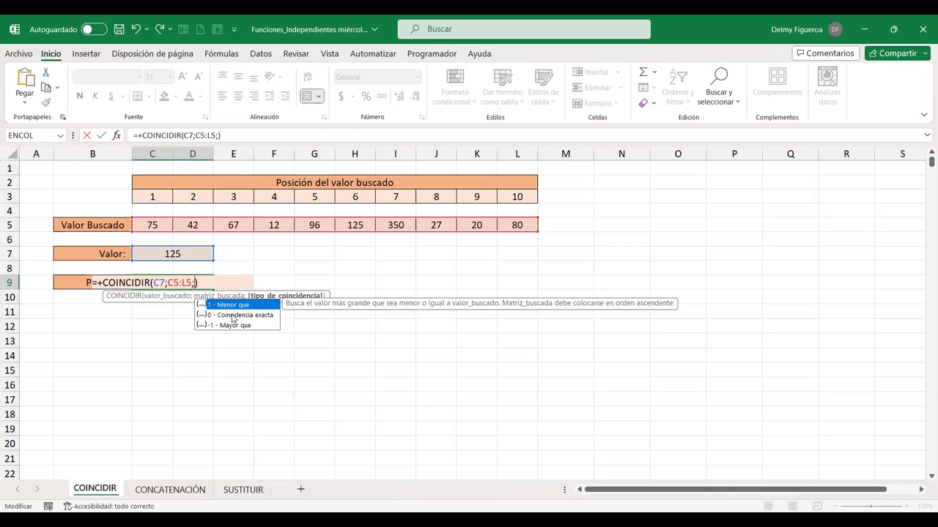
click(246, 315)
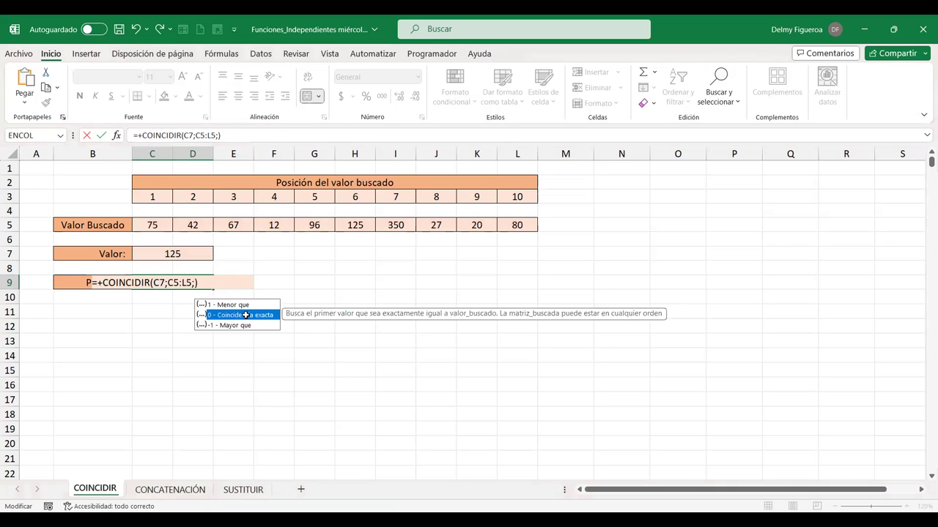
double_click(246, 315)
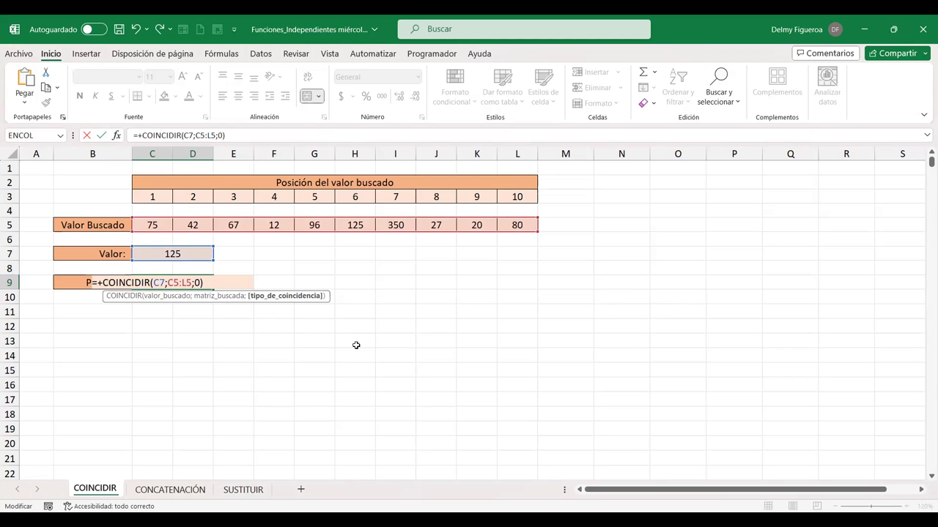
key(Return)
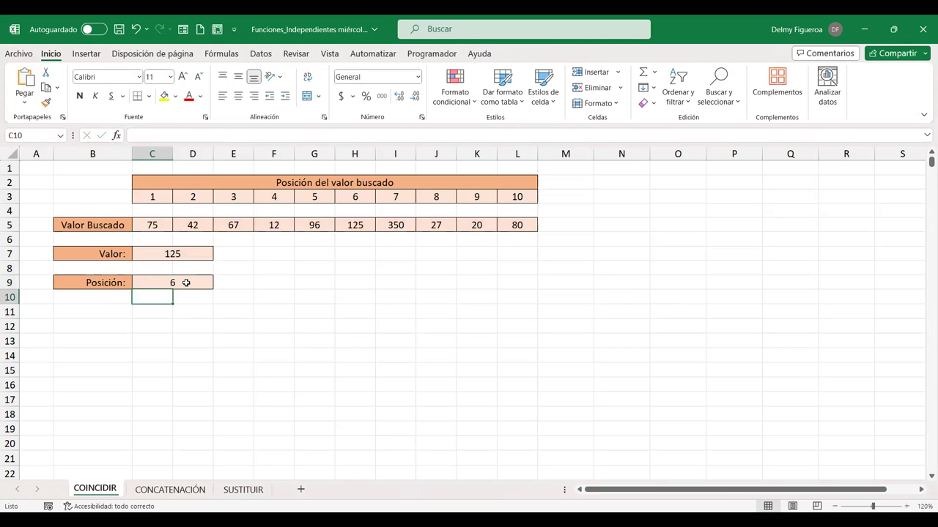
Step: Verify the result 6 by counting along row 5 to the value 125
click(185, 282)
click(199, 254)
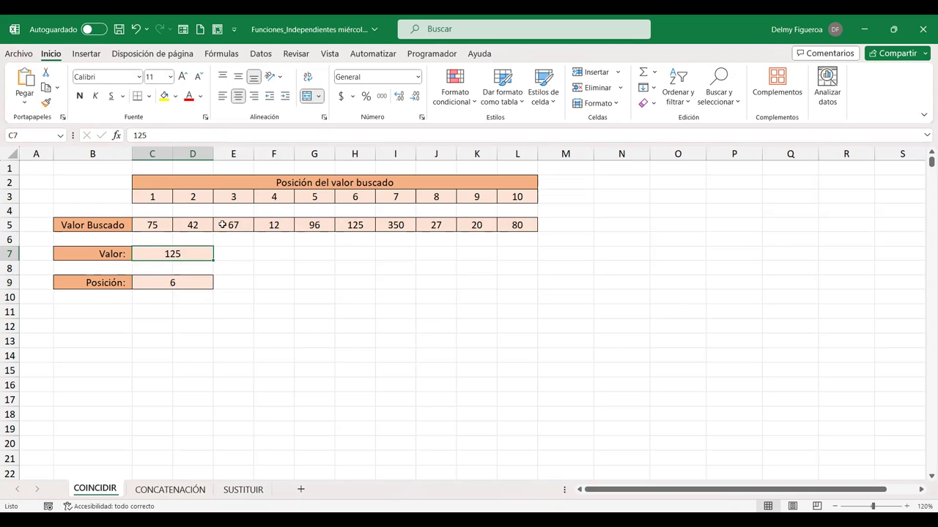
click(291, 227)
click(326, 220)
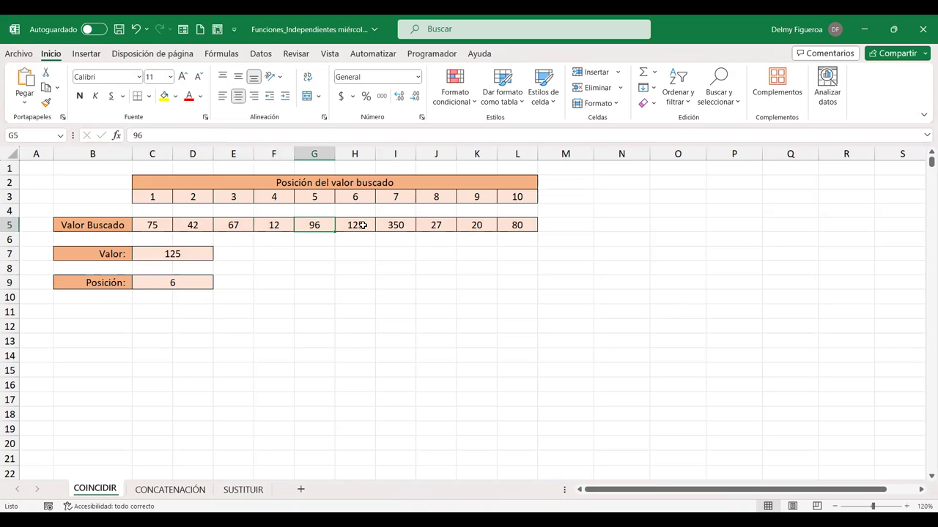
click(358, 225)
click(394, 224)
click(435, 225)
click(477, 224)
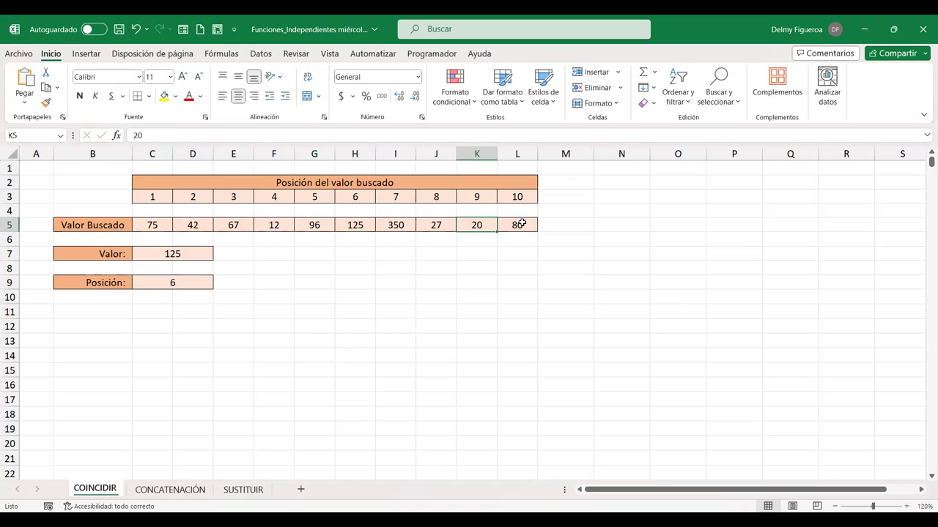
click(518, 224)
click(175, 284)
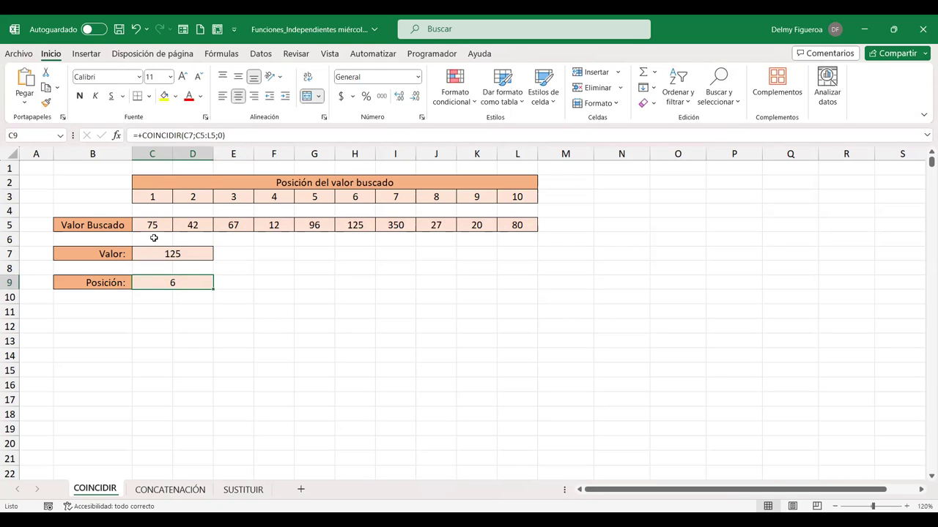
Step: Copy the ten values in C5:L5 into row 11 starting at C11
drag(153, 226, 519, 226)
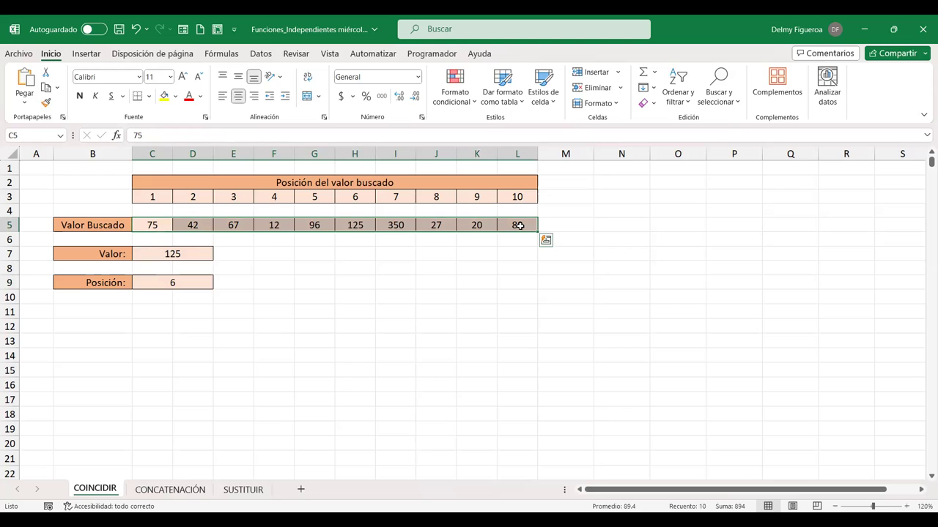
key(ctrl+c)
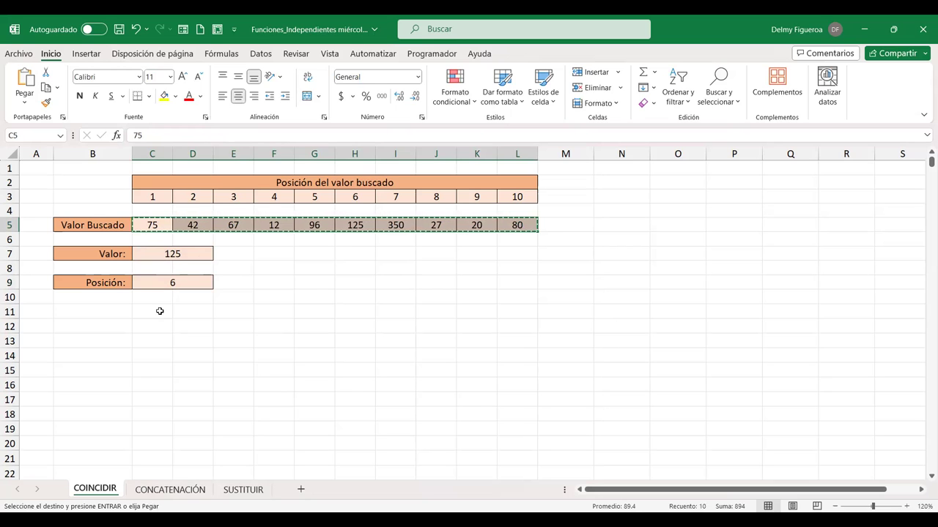
click(159, 311)
key(ctrl+v)
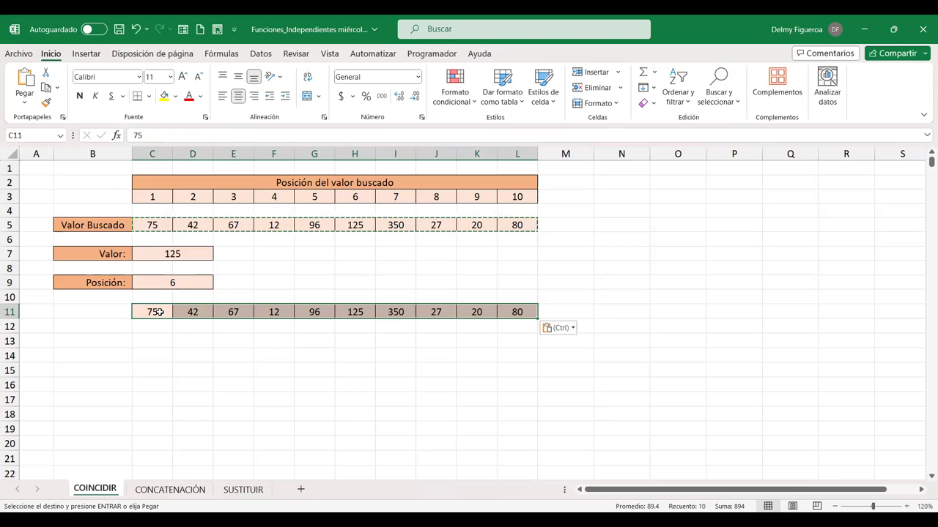
Step: Sort the row 11 values from smallest to largest
right_click(159, 312)
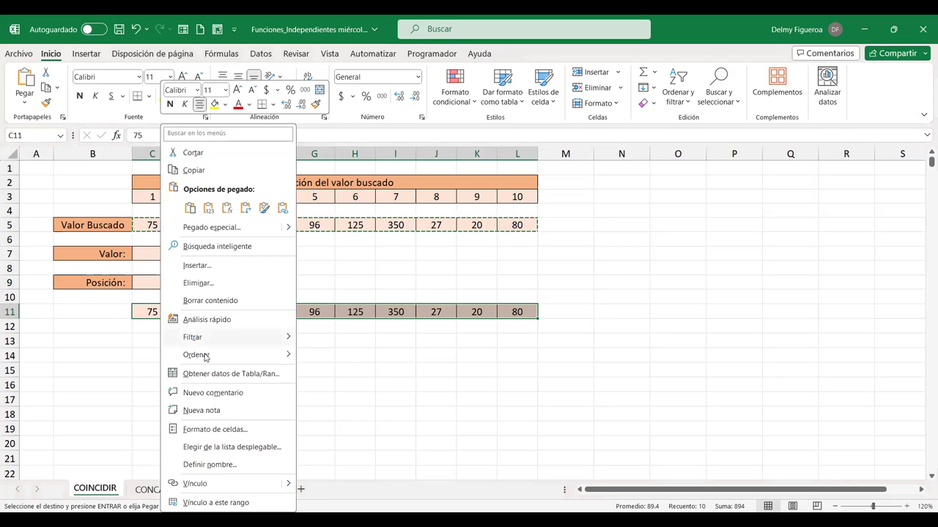
mouse_move(205, 357)
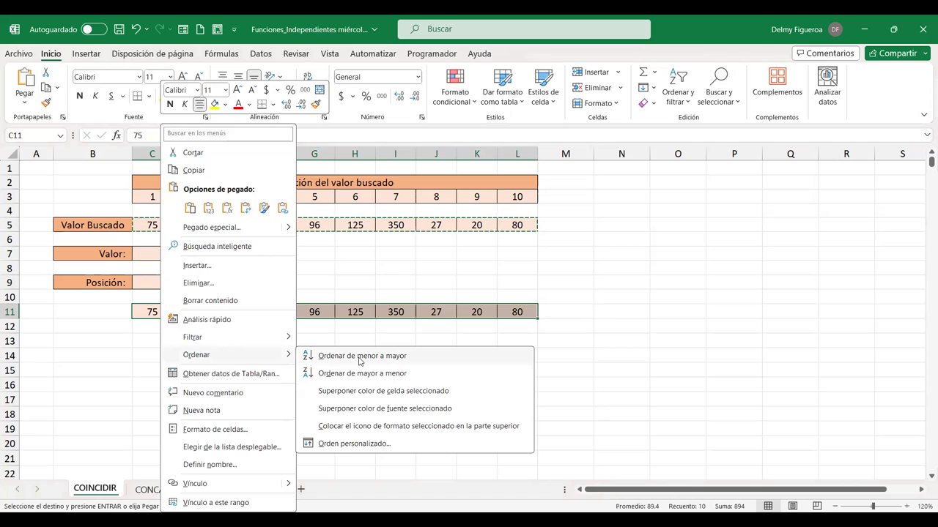
click(360, 357)
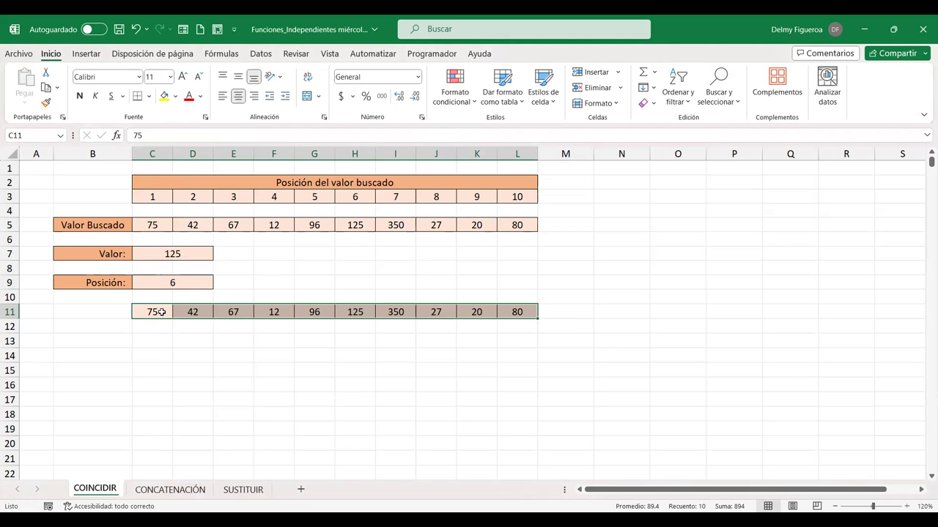
Step: Apply a custom sort on row 11 by Valores de celda, De menor a mayor
right_click(162, 312)
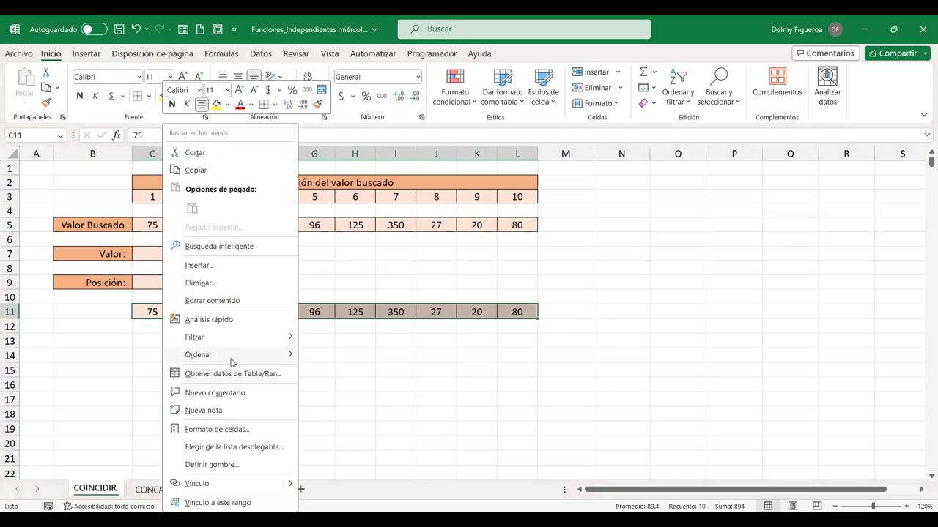
mouse_move(231, 359)
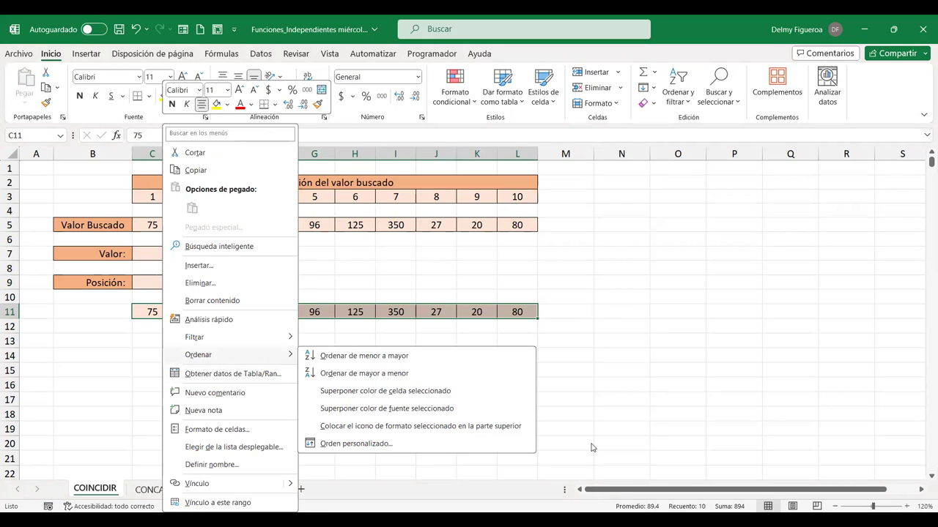
click(396, 443)
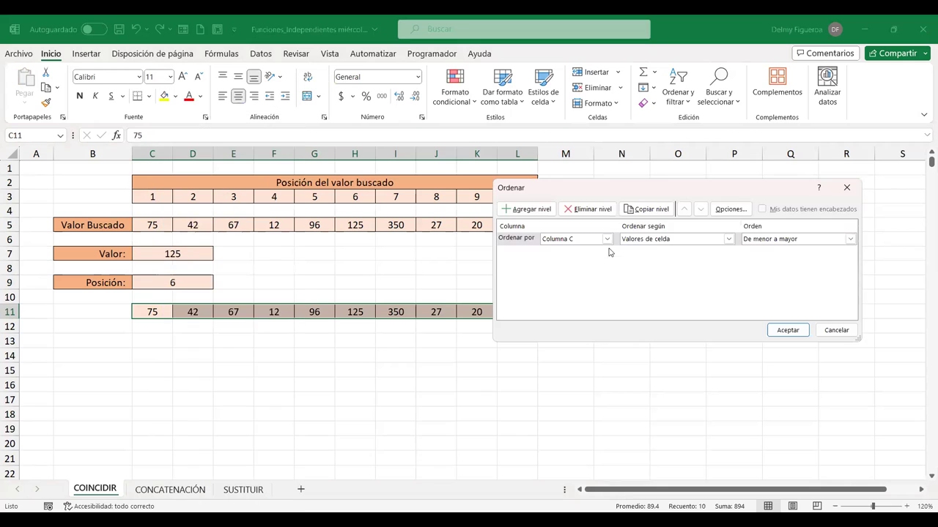
click(607, 240)
click(608, 240)
click(728, 240)
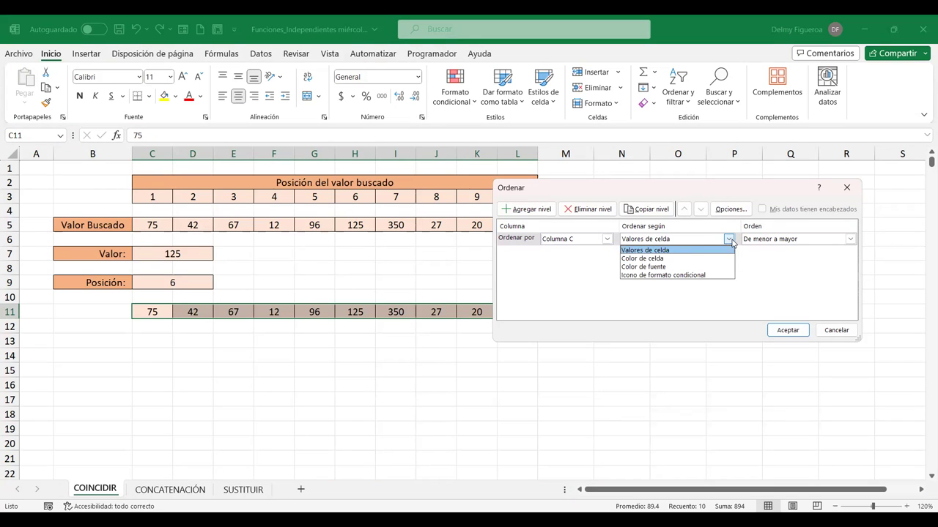
click(730, 240)
click(850, 240)
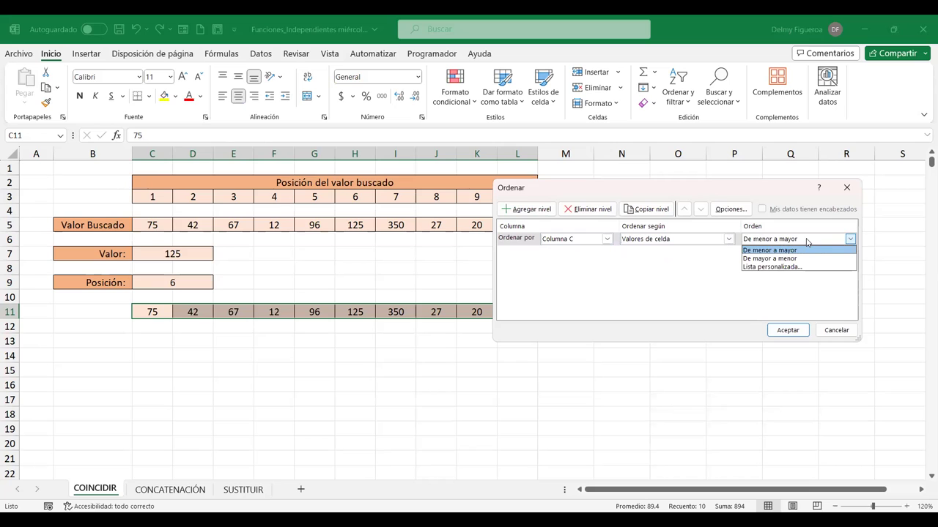
click(807, 250)
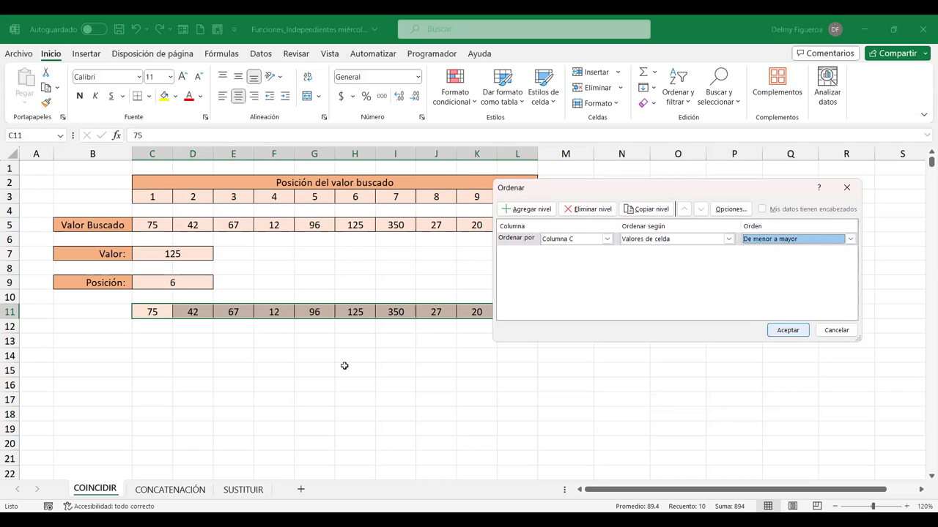
key(Return)
right_click(156, 312)
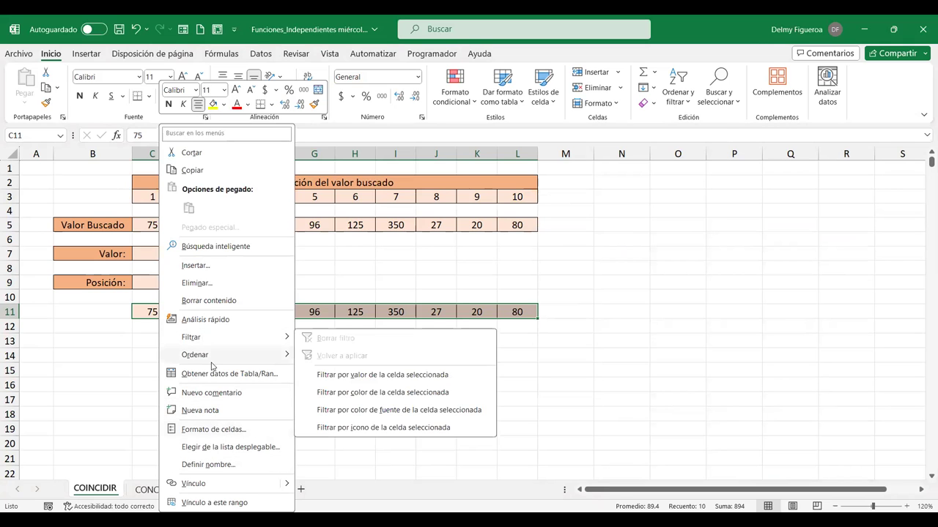
mouse_move(211, 356)
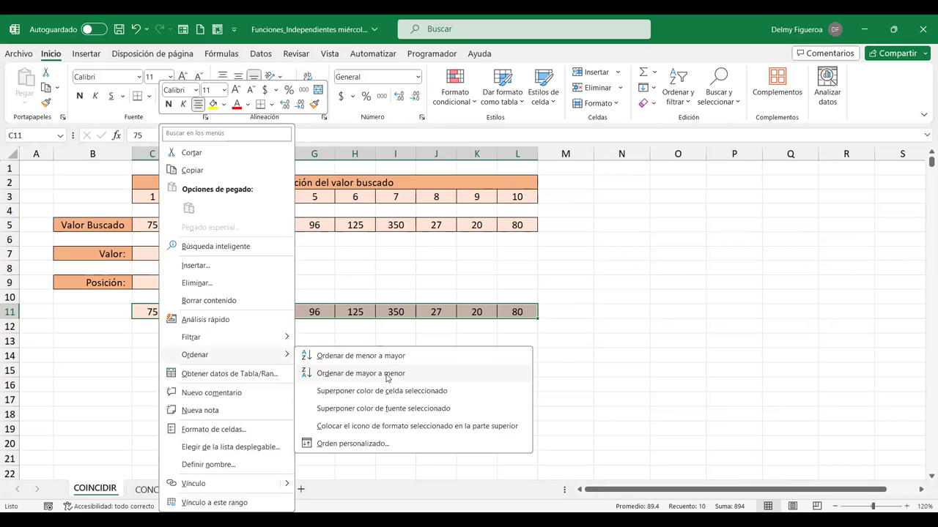
click(388, 375)
key(ctrl+c)
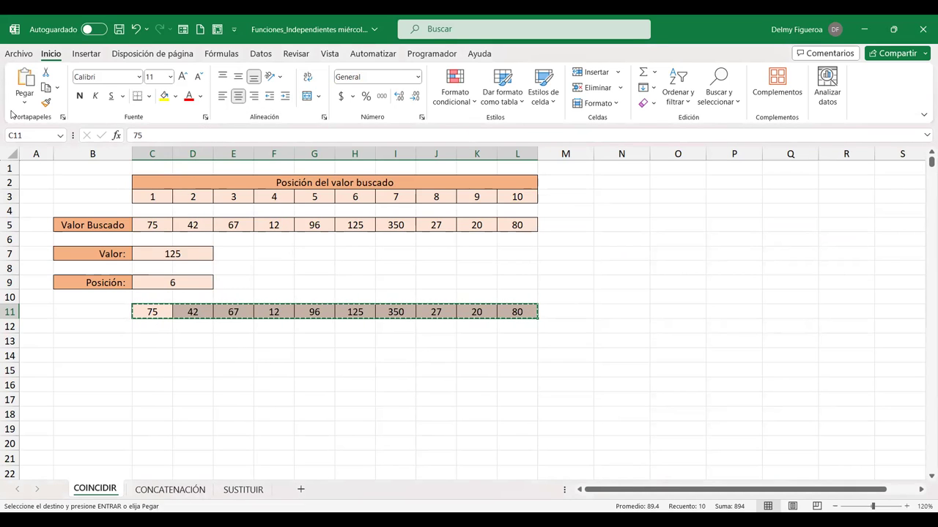
click(23, 107)
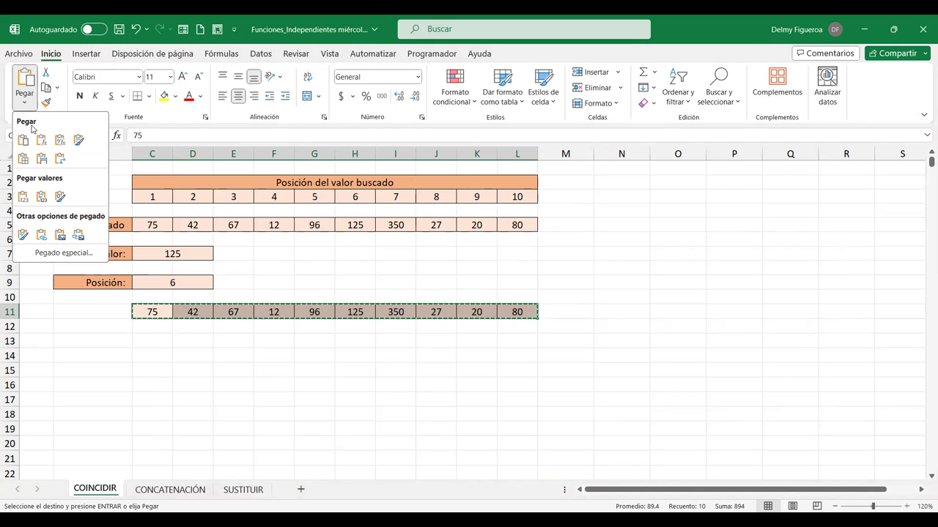
click(61, 159)
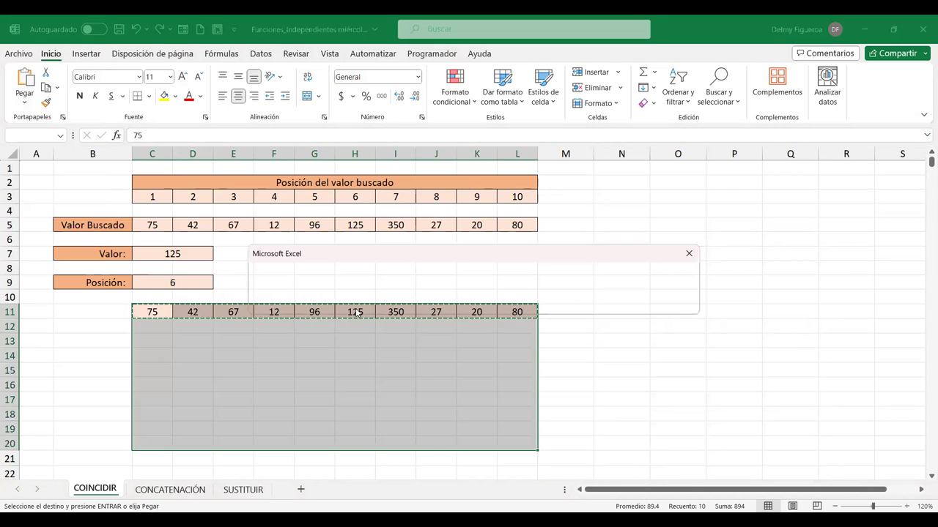
key(Escape)
click(152, 310)
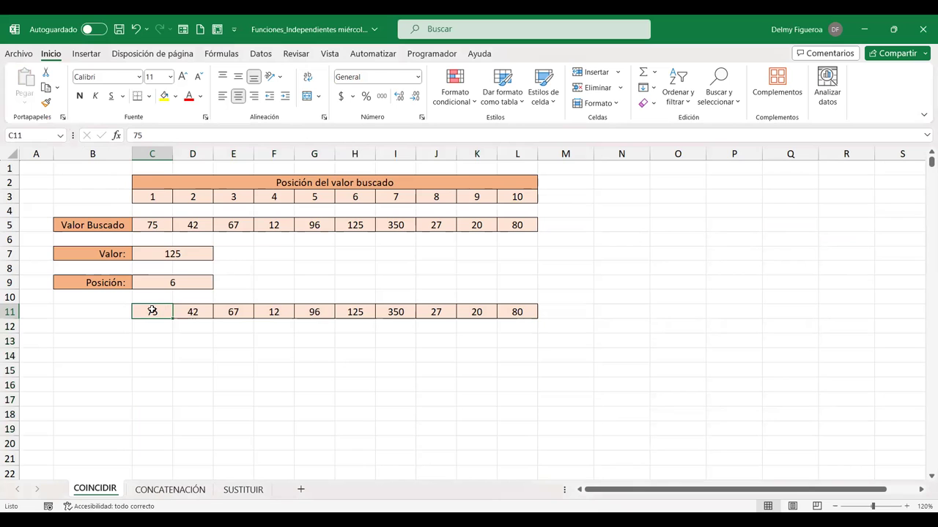
drag(520, 330, 522, 313)
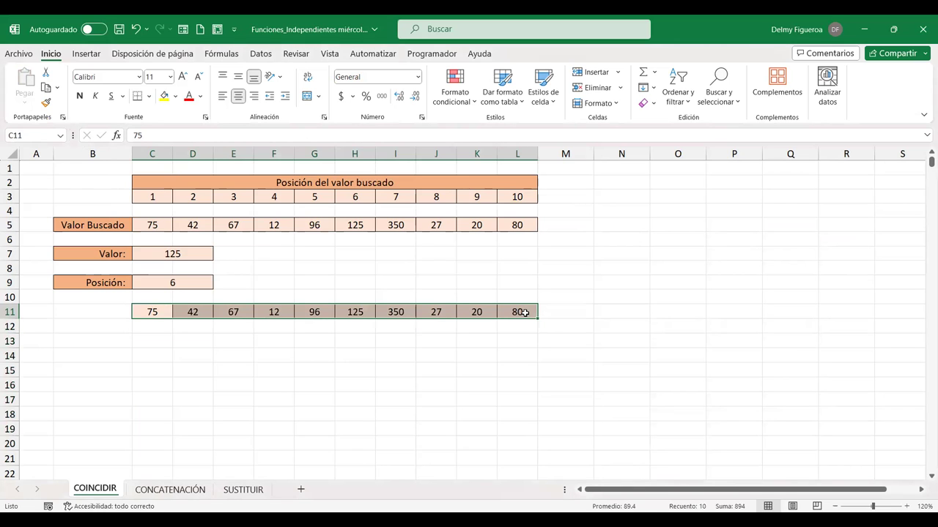
key(ctrl+c)
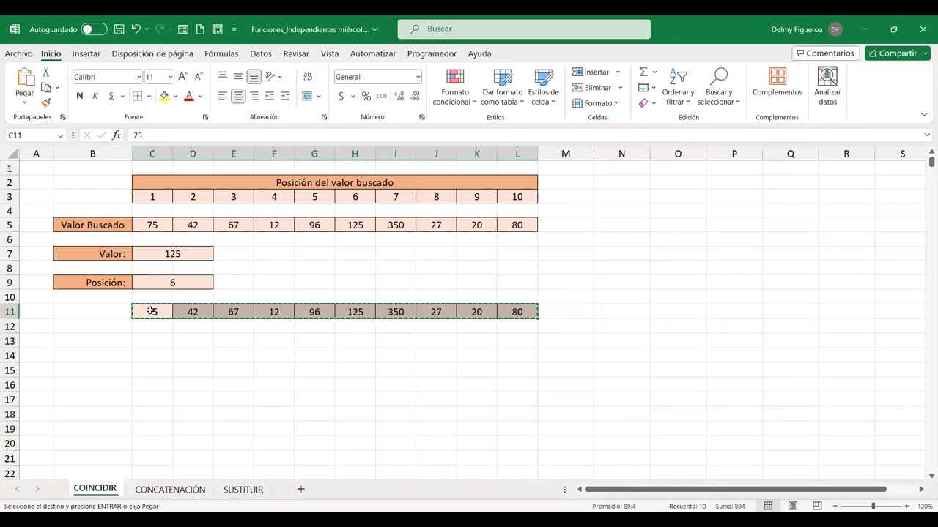
click(150, 311)
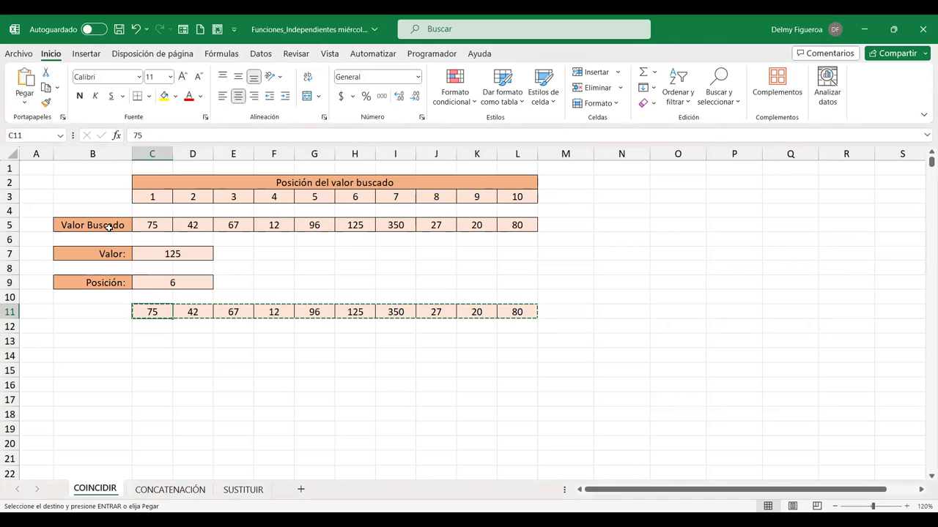
click(26, 102)
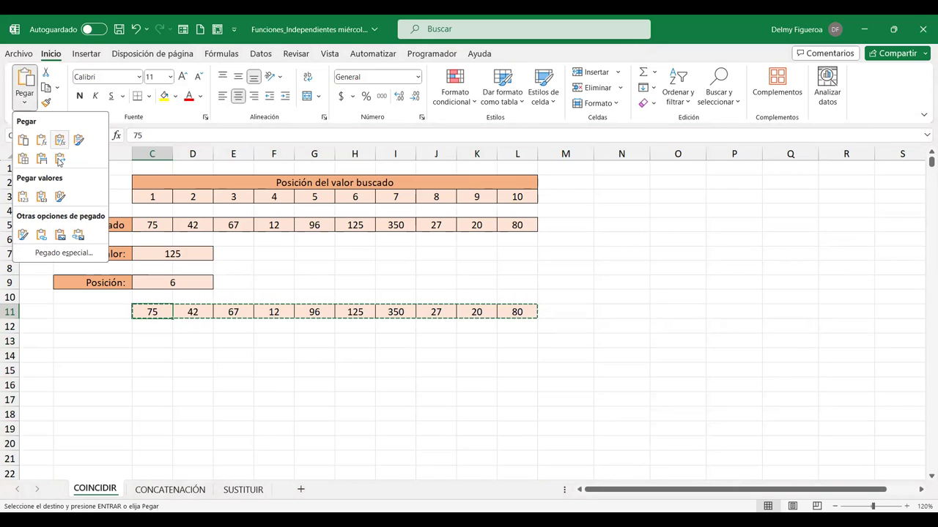
click(59, 161)
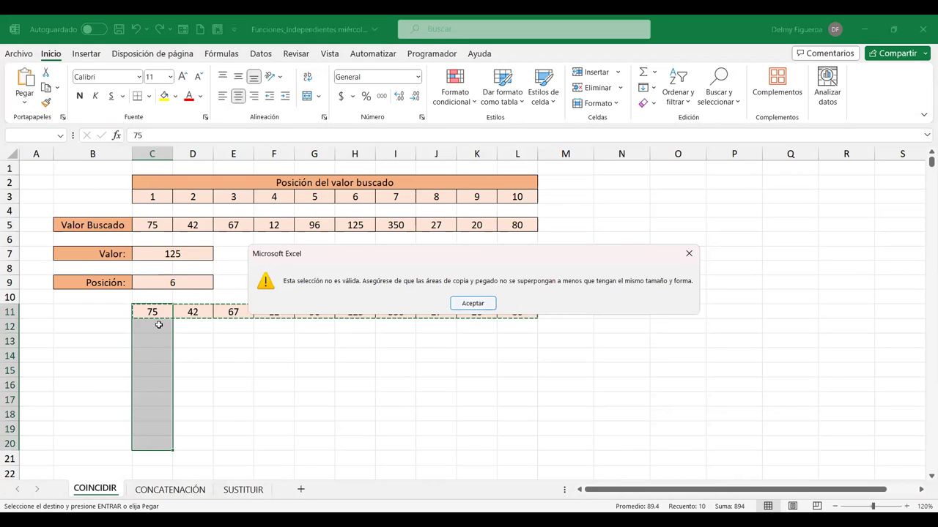
click(472, 304)
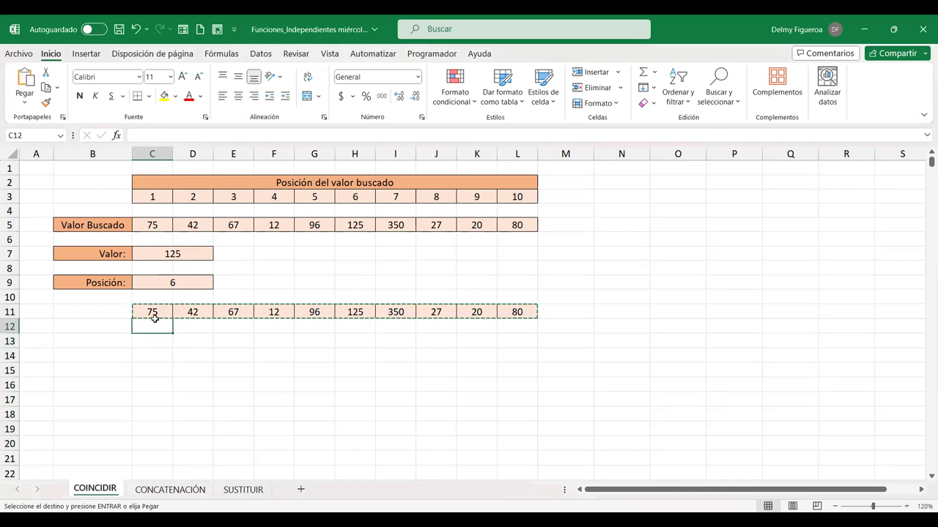
click(24, 102)
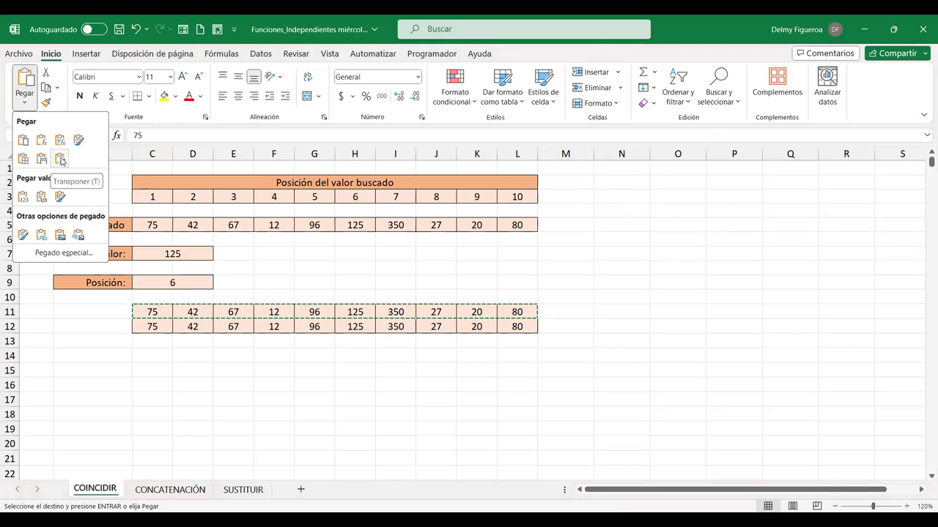
Step: Paste the row transposed into C12:C21 and sort it ascending, current selection only
click(60, 161)
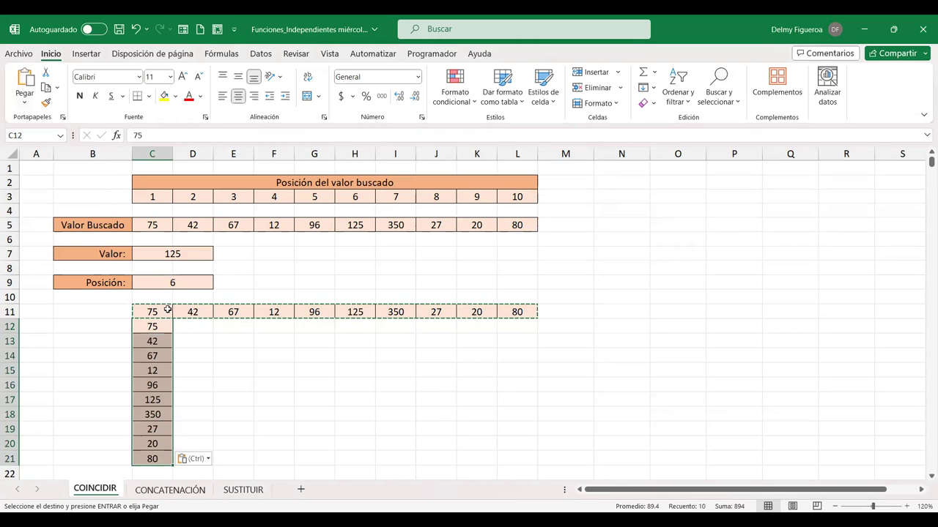
click(9, 311)
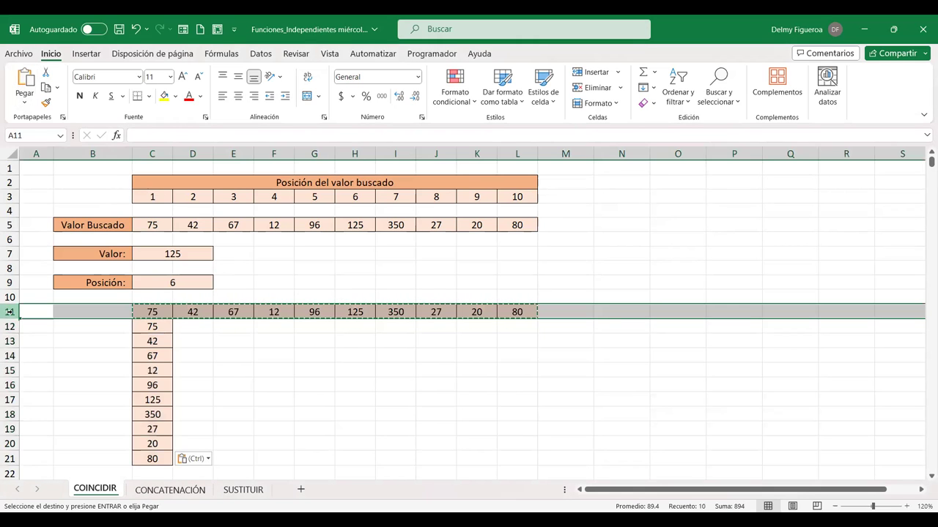
drag(156, 331, 155, 458)
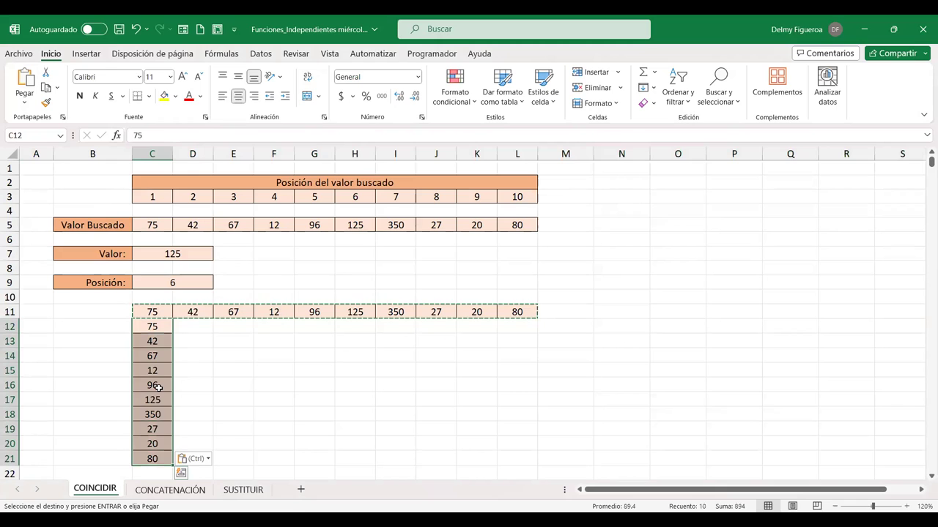
right_click(157, 387)
mouse_move(293, 355)
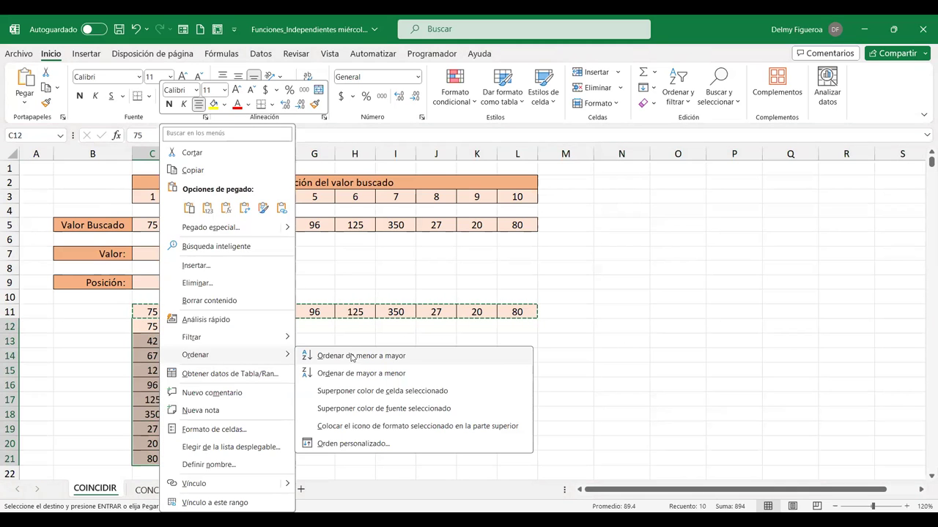
key(Return)
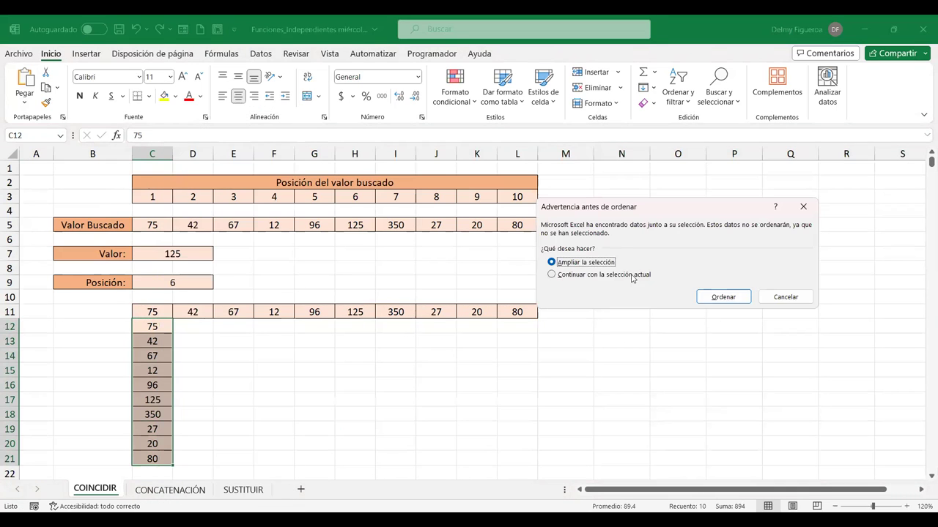
click(615, 278)
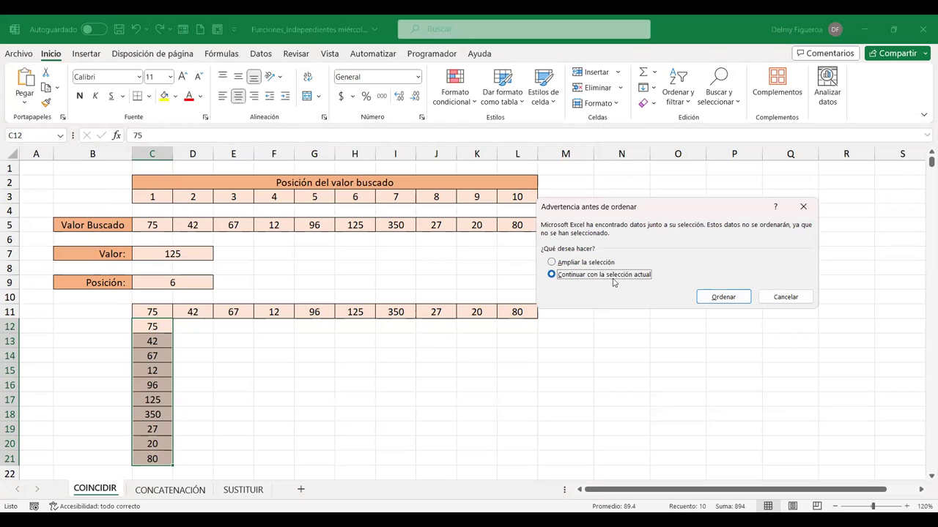
click(725, 297)
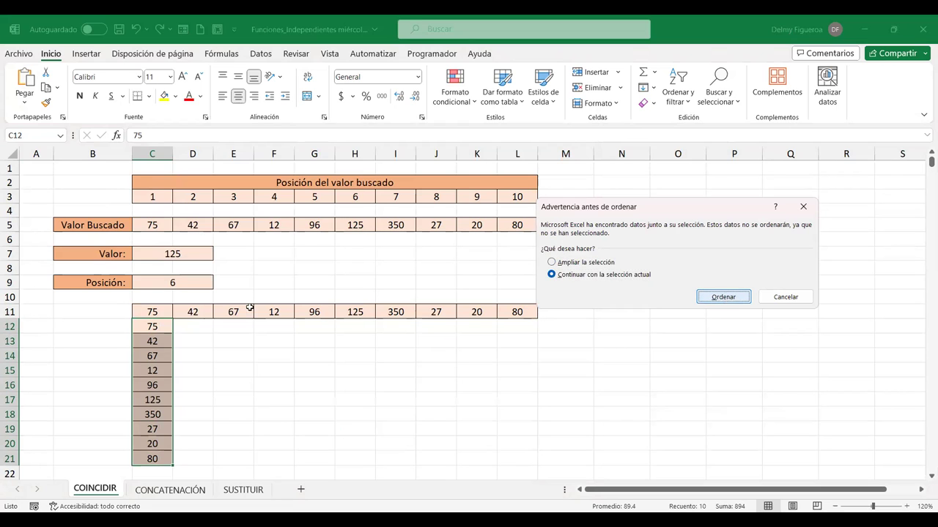
Step: Copy the sorted column and paste it transposed across row 11 from C11, then select C9
key(ctrl+c)
click(158, 312)
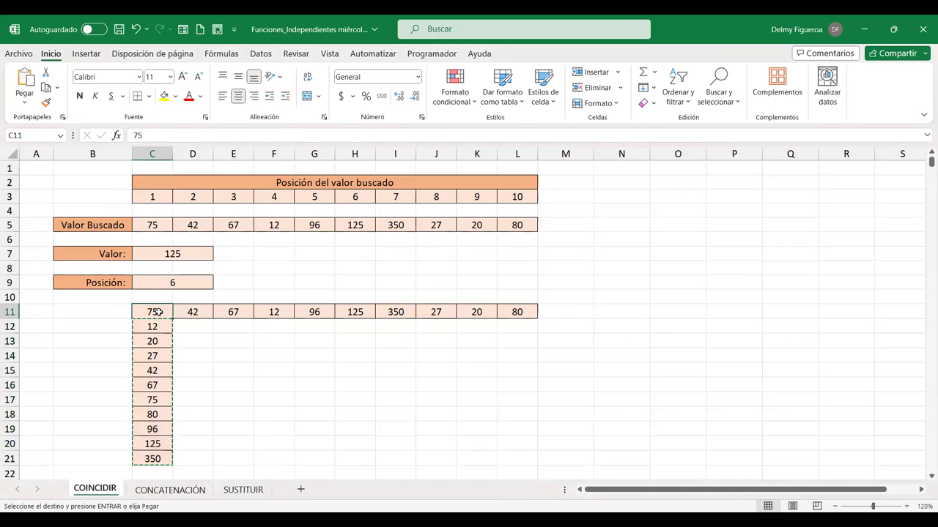
click(25, 101)
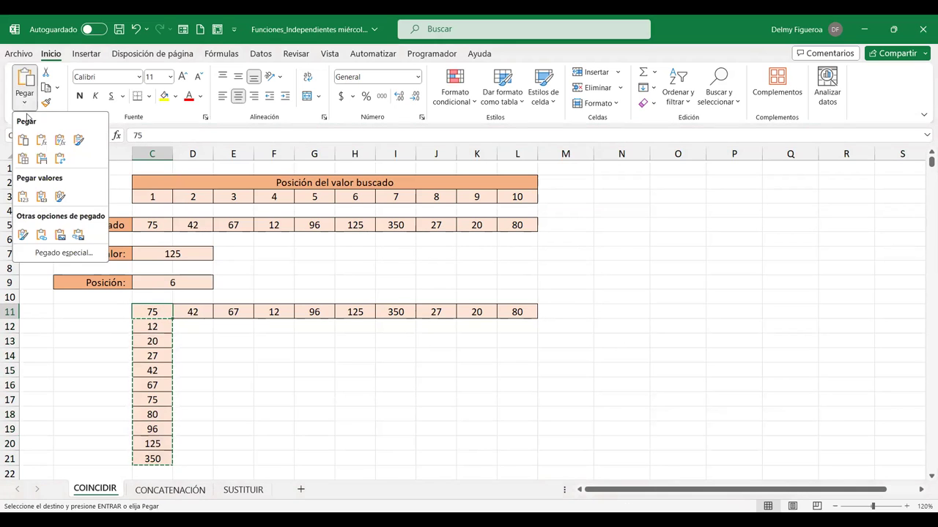
click(61, 163)
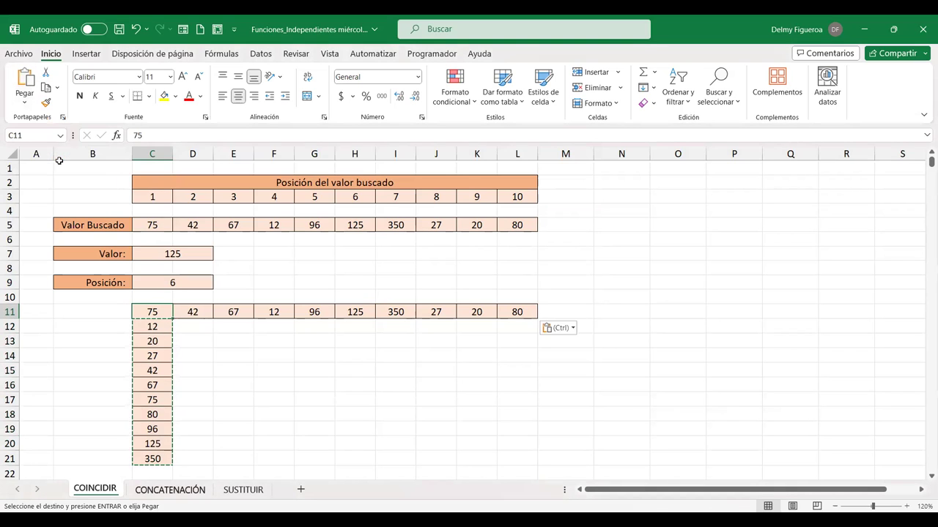
click(195, 329)
click(179, 282)
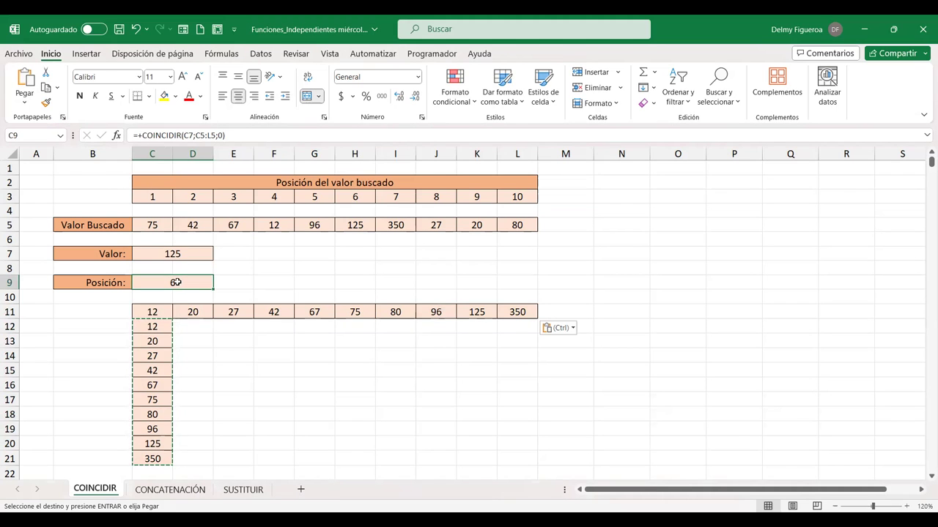
double_click(177, 282)
double_click(178, 283)
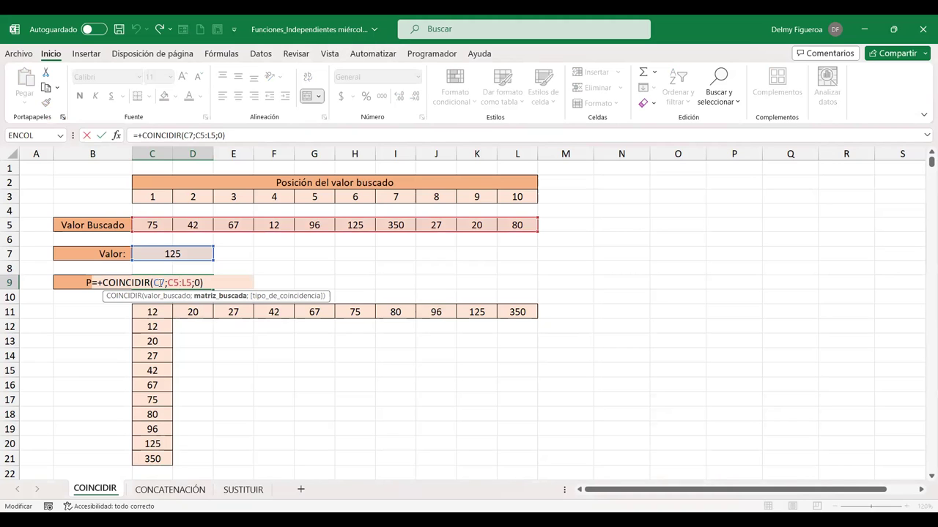
click(159, 283)
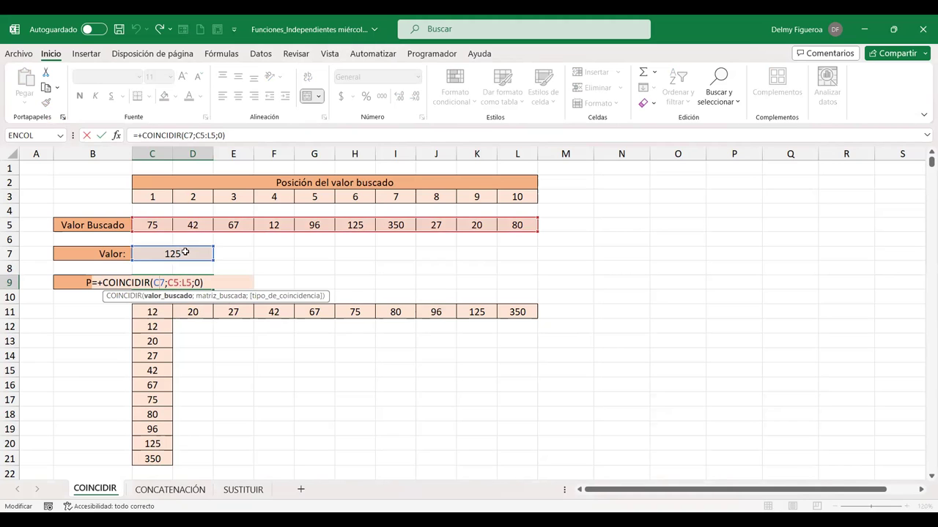
click(169, 283)
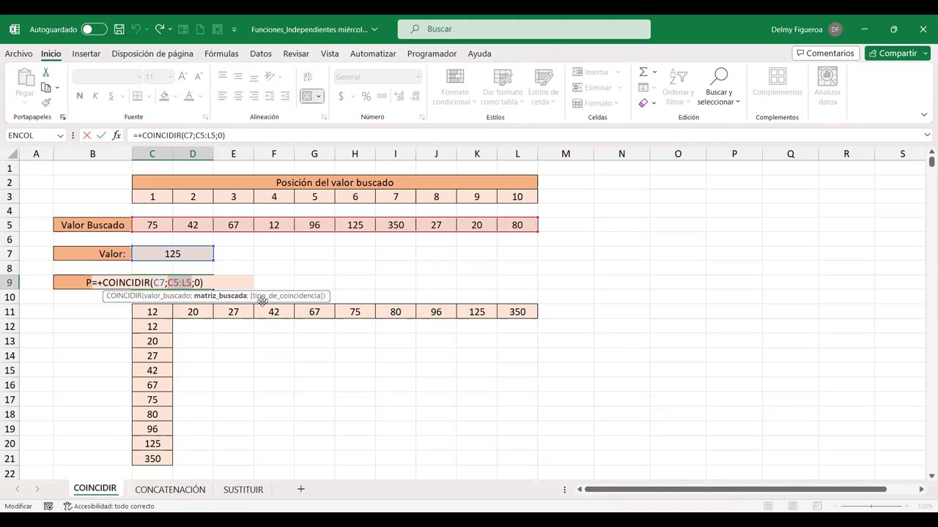
key(BackSpace)
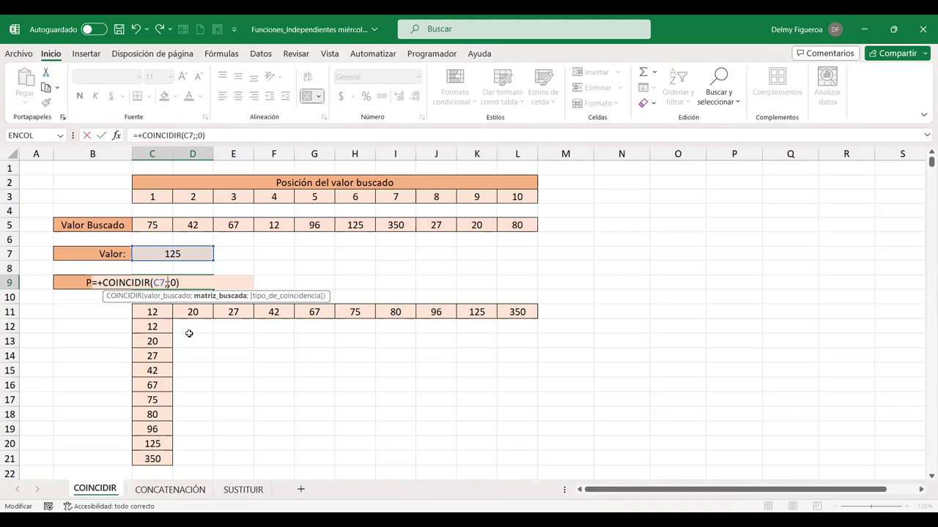
drag(168, 314, 524, 313)
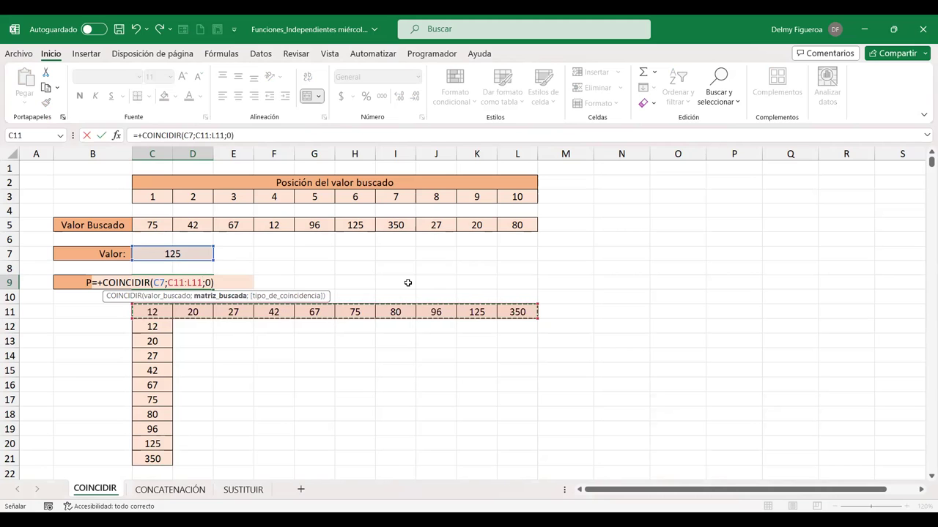
key(Return)
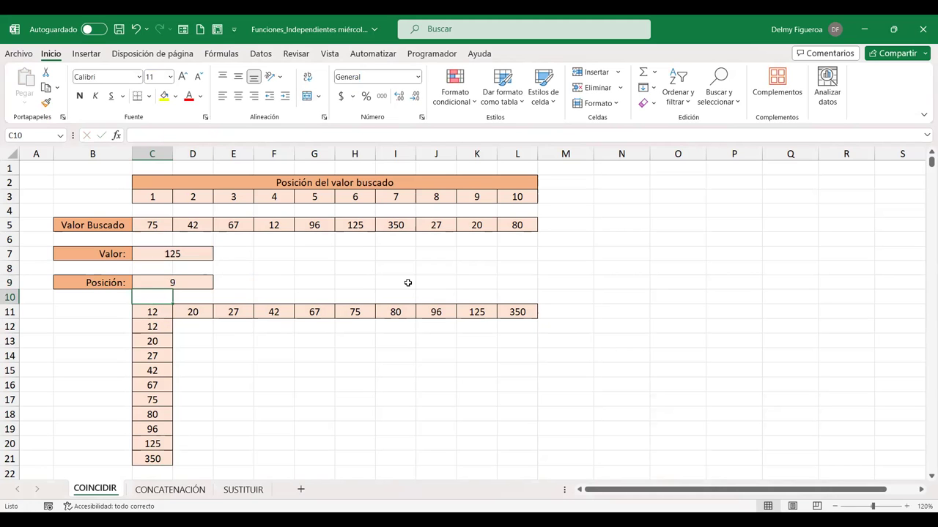
click(202, 283)
click(489, 312)
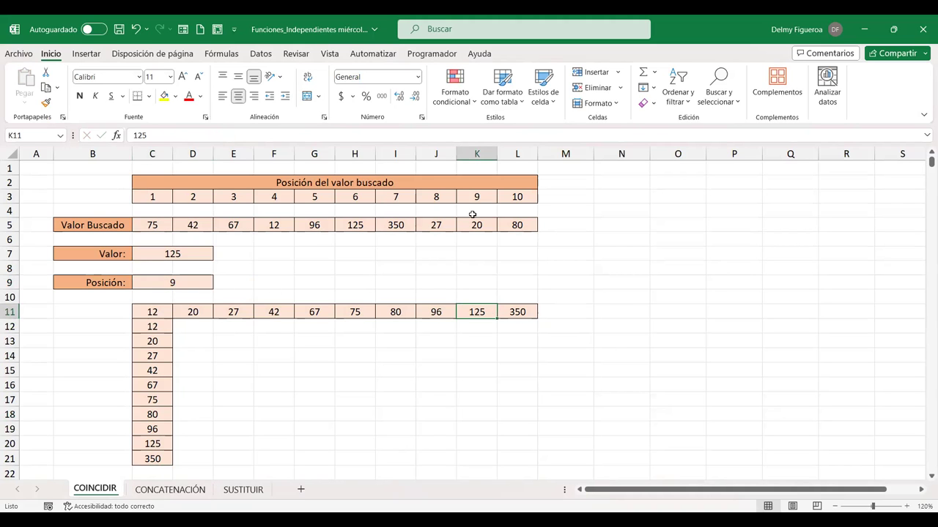
click(195, 283)
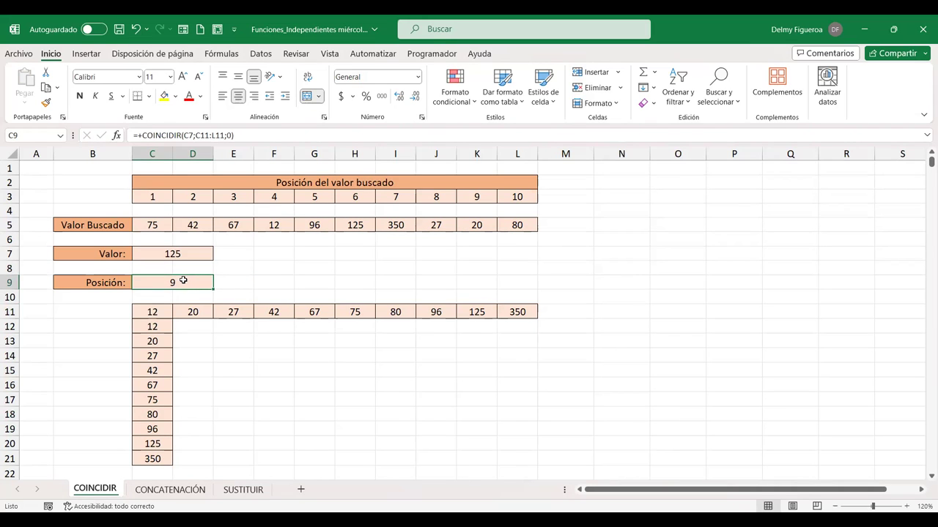
click(192, 255)
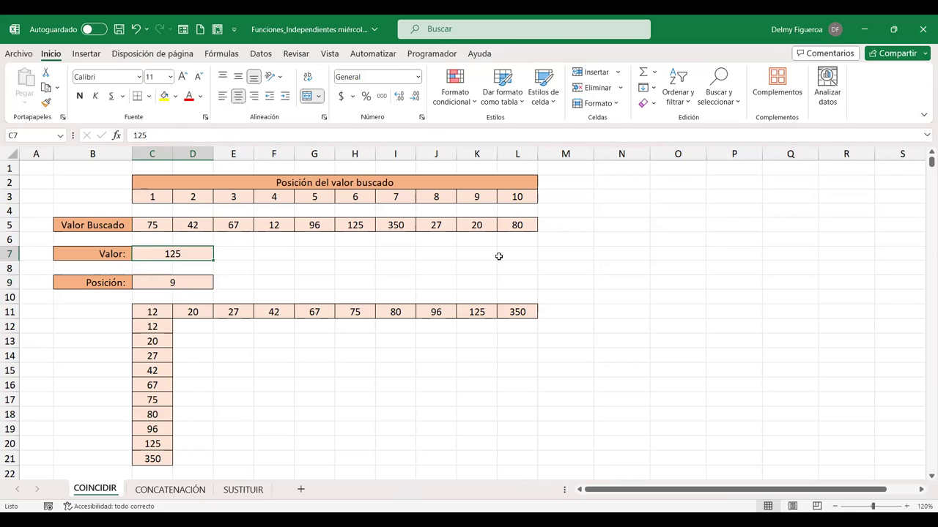
Step: Enter 70 as the Valor in C7
text(70)
key(Tab)
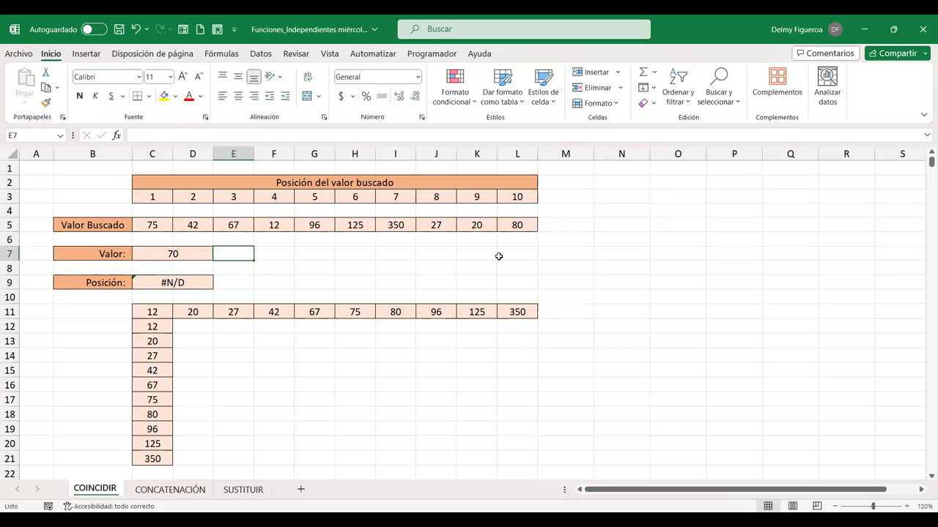
key(Left)
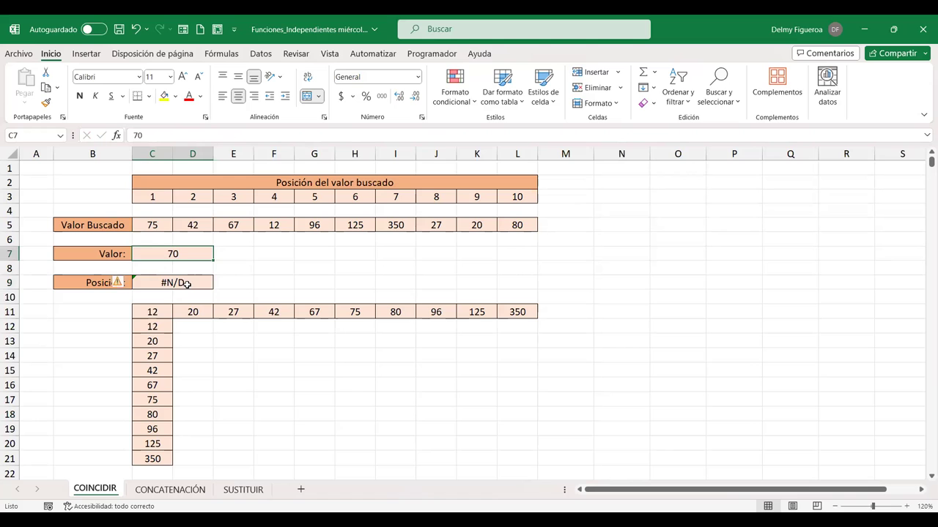
Step: Change the Posición formula to =+COINCIDIR(C7;C11:L11;1) using '1 - Menor que'
click(187, 285)
key(F2)
key(BackSpace)
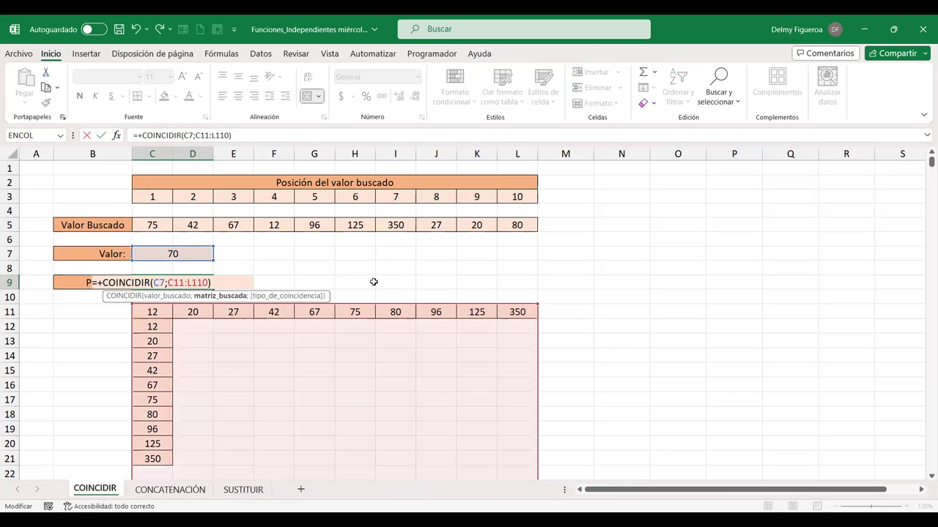
key(BackSpace)
text(;)
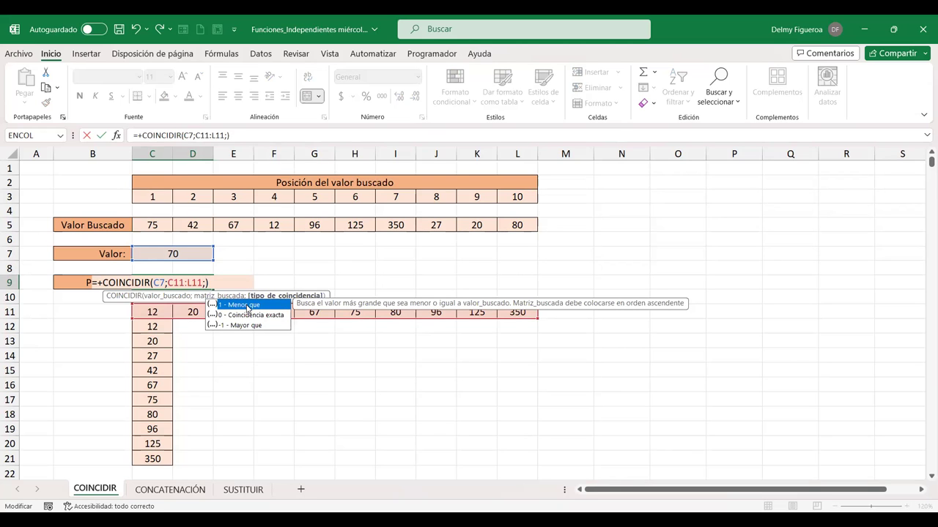
double_click(247, 306)
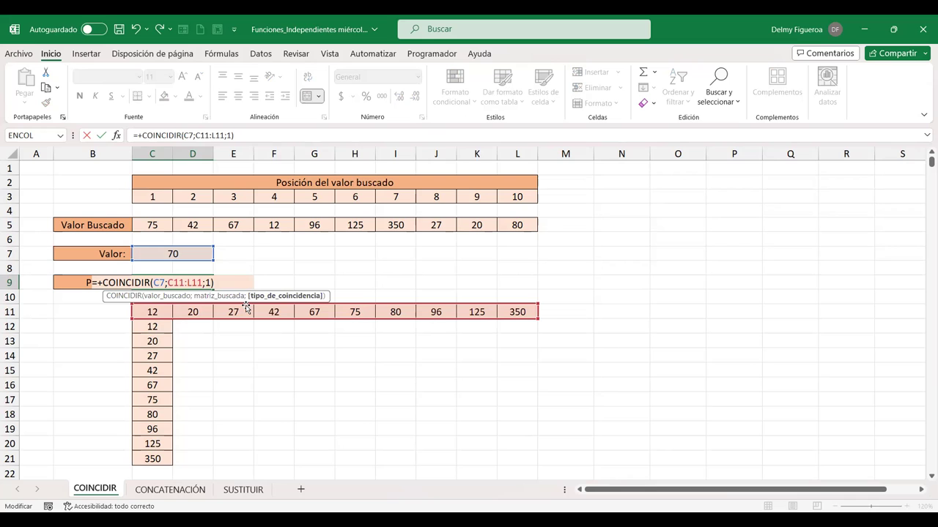
key(Return)
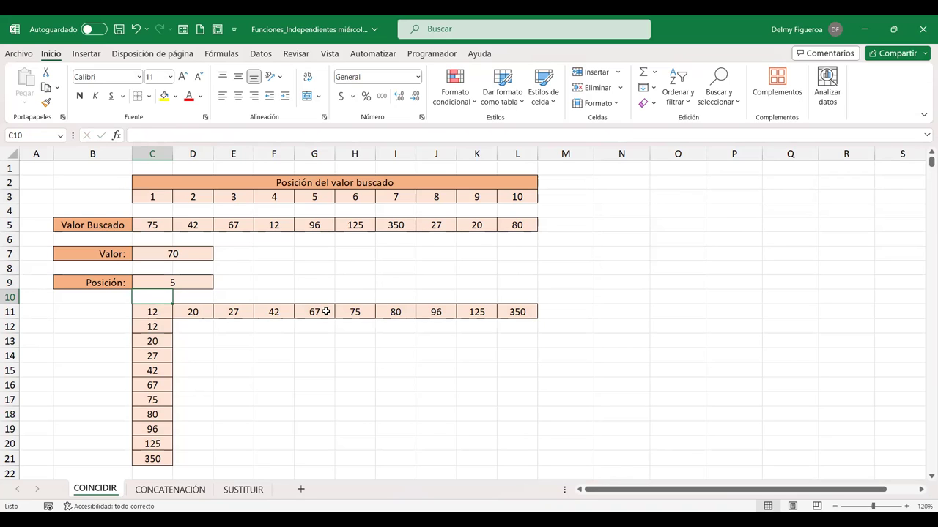
Step: Check that position 5 matches 67, the fifth value in row 11
click(325, 313)
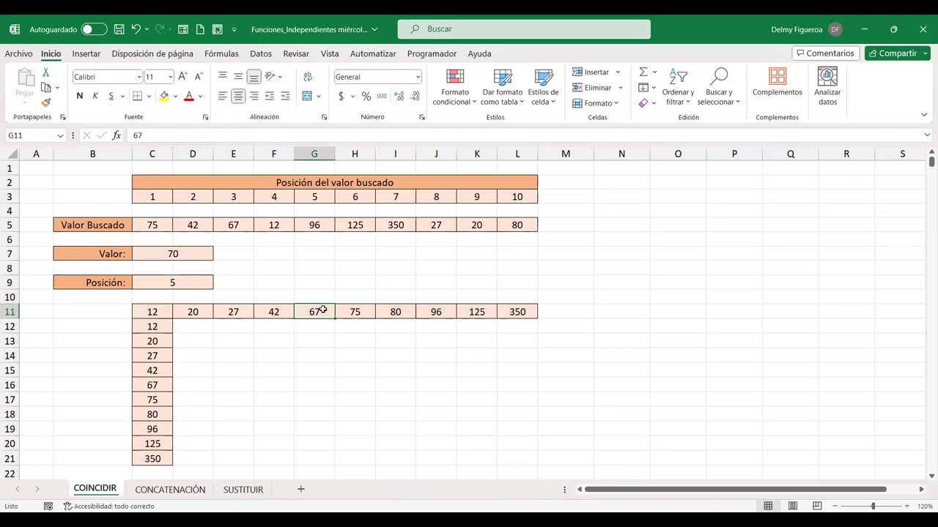
double_click(168, 283)
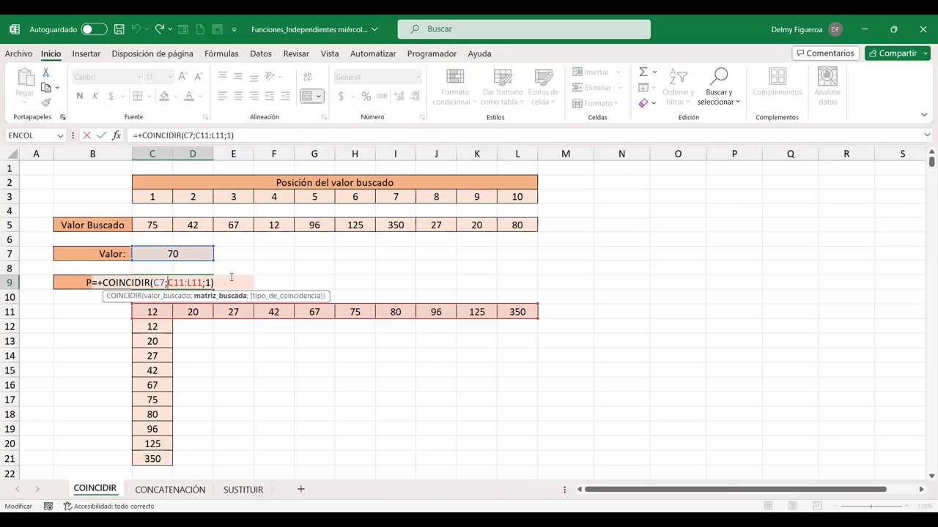
key(Return)
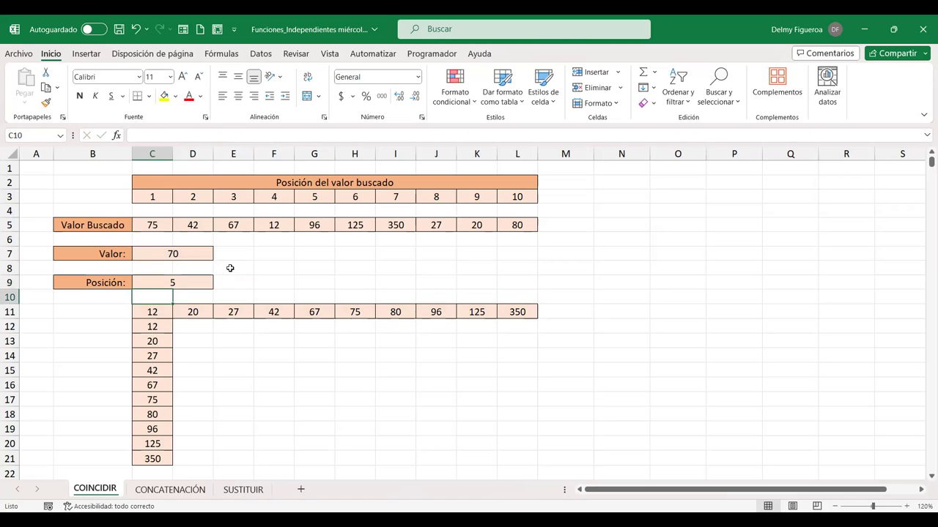
click(190, 254)
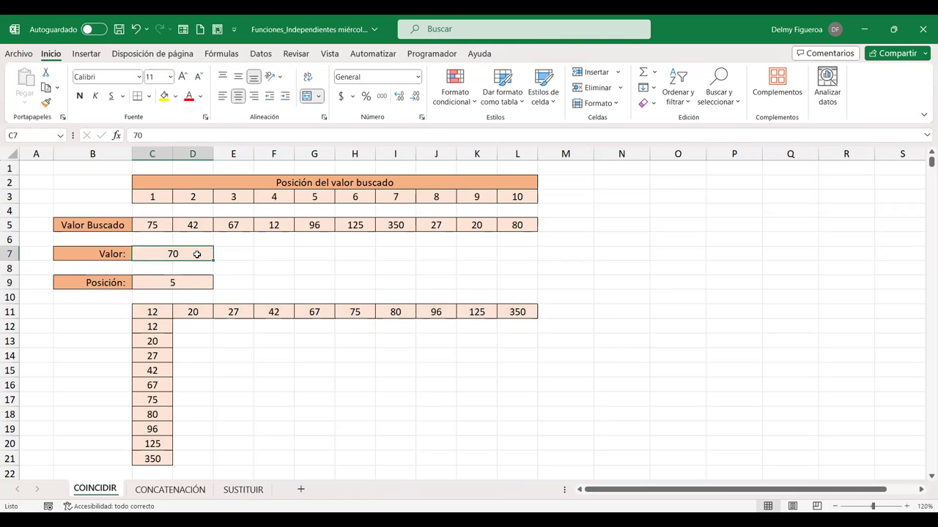
click(313, 310)
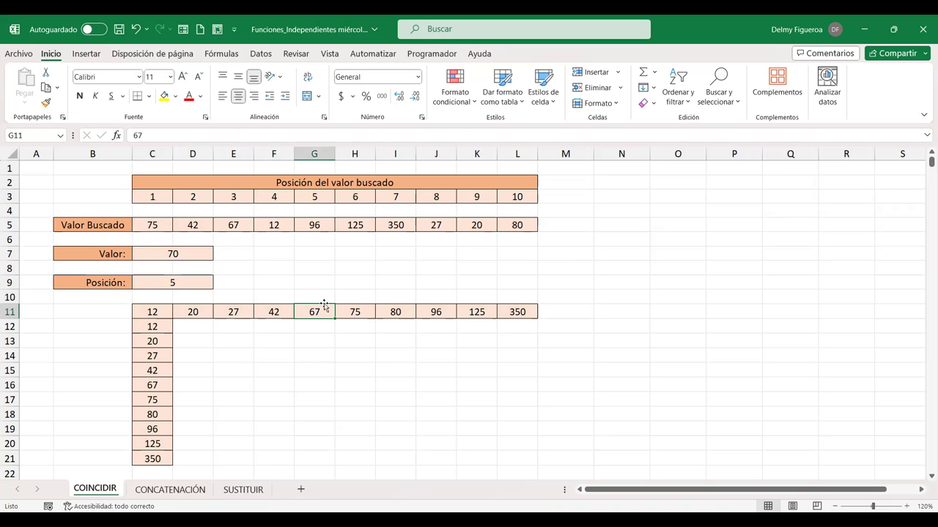
click(175, 281)
Step: Switch the COINCIDIR match type in C9 to '-1 - Mayor que', producing #N/D for 70
double_click(208, 283)
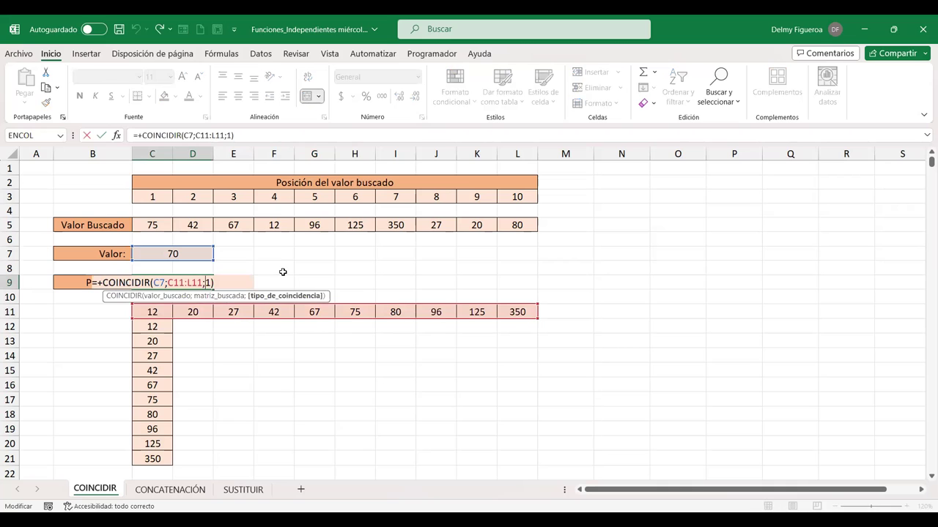
key(Delete)
key(BackSpace)
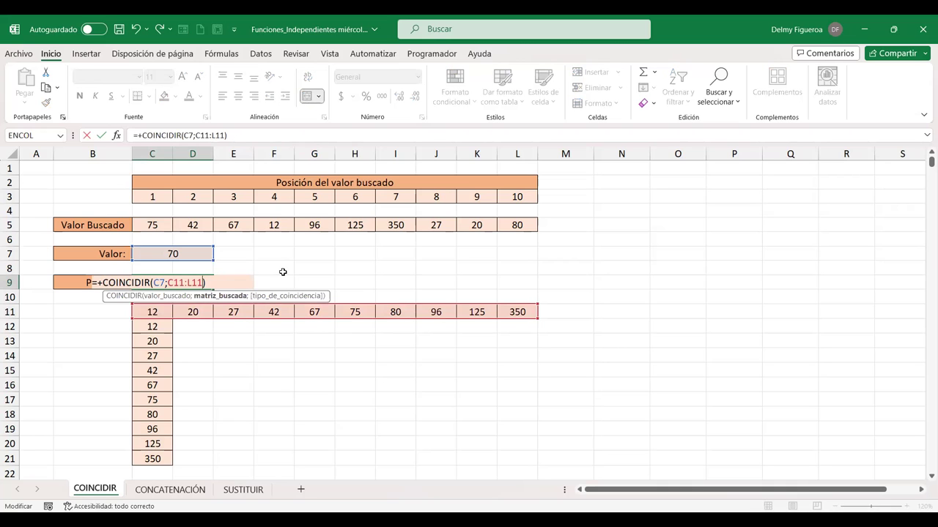
text(;)
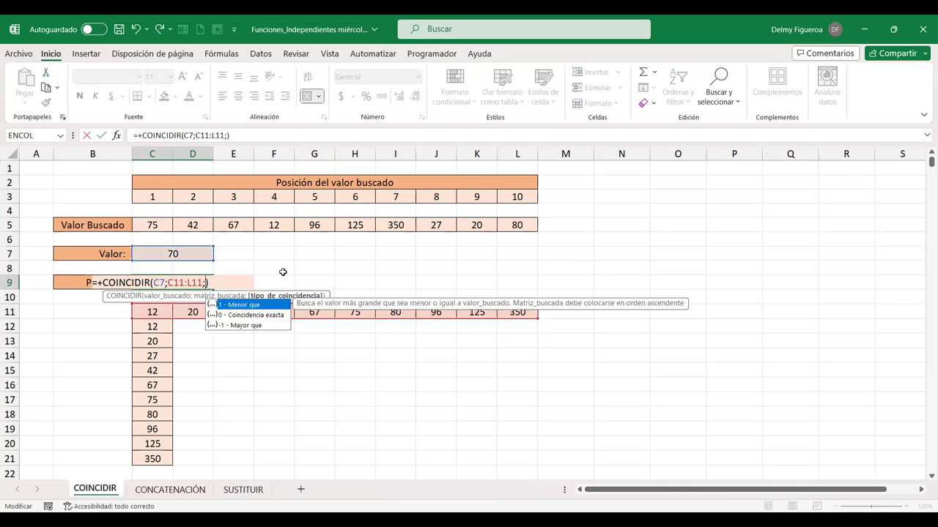
double_click(241, 326)
key(Return)
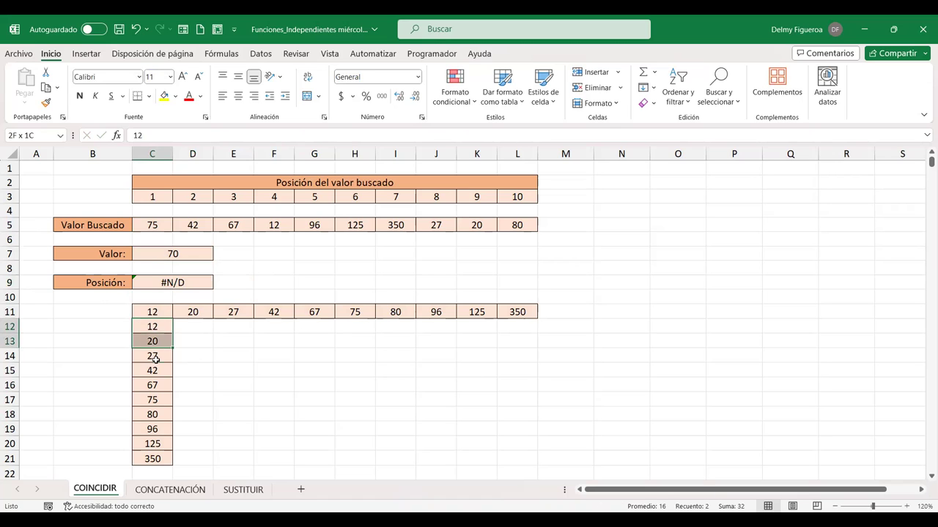
drag(155, 326, 153, 356)
Step: Insert three blank rows above row 12
click(9, 326)
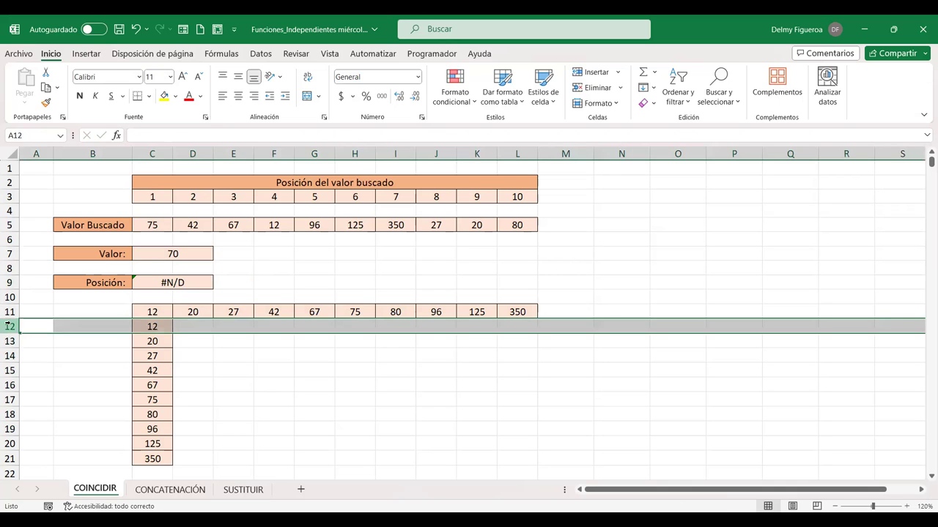
right_click(9, 326)
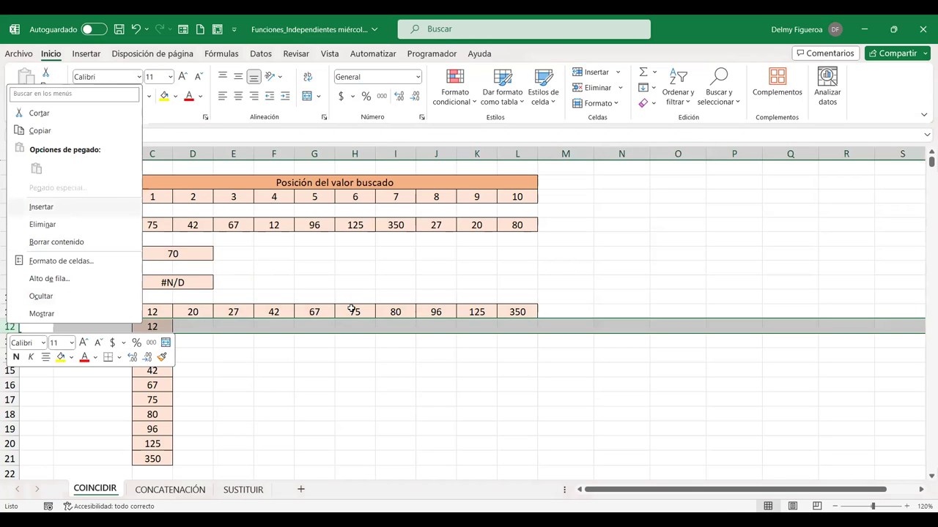
click(65, 209)
key(ctrl+plus)
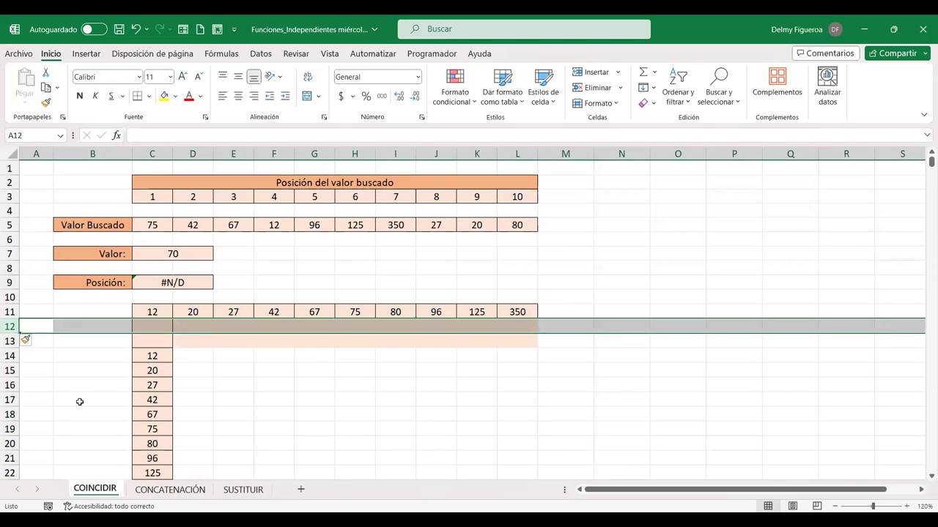
key(ctrl+plus)
Step: Sort the column list C15:C24 largest to smallest and copy it for pasting at C13
drag(156, 371, 156, 458)
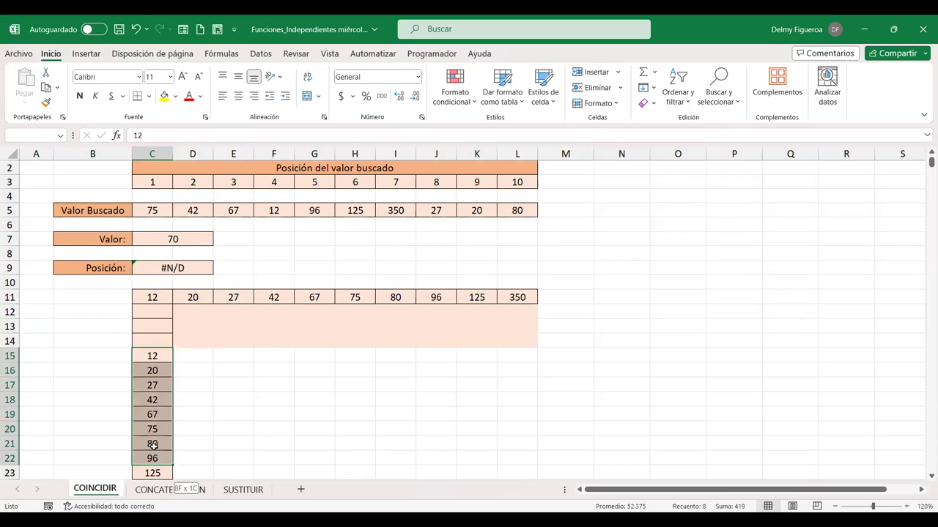
key(ctrl+shift+Down)
right_click(148, 372)
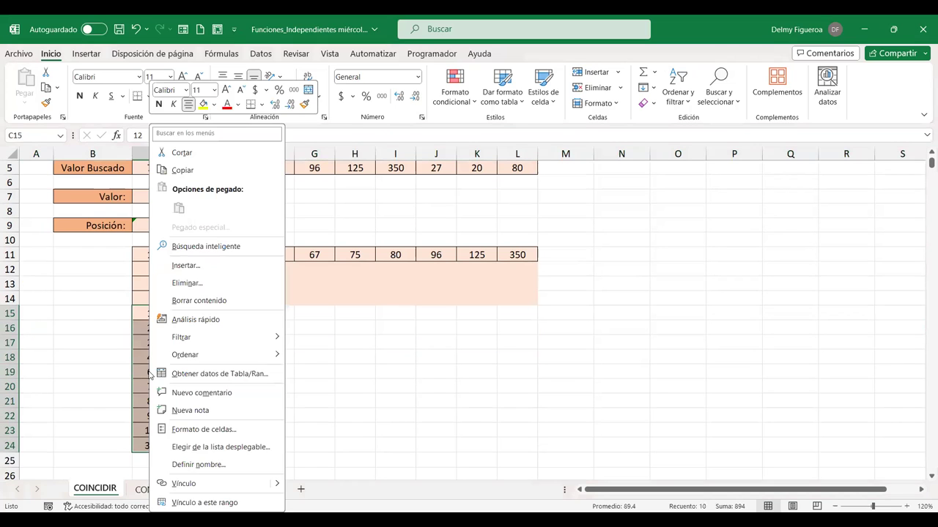
mouse_move(184, 358)
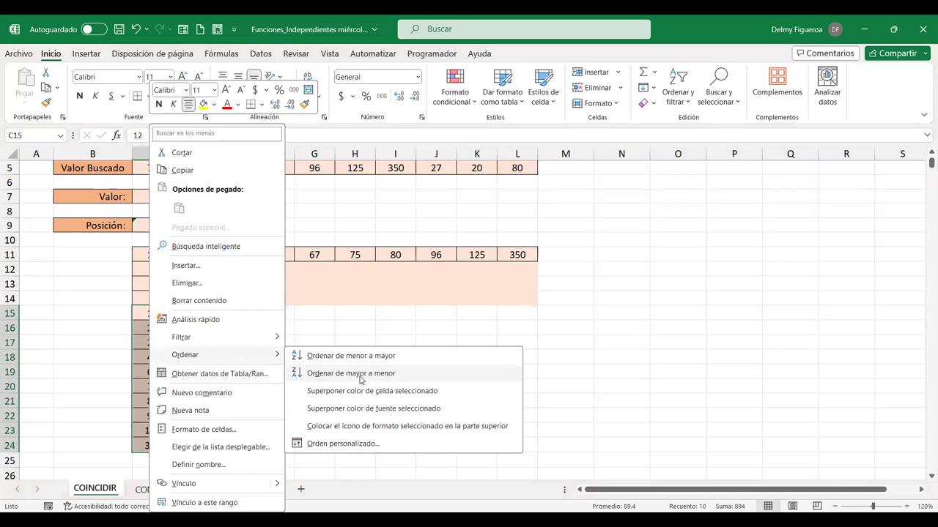
click(351, 374)
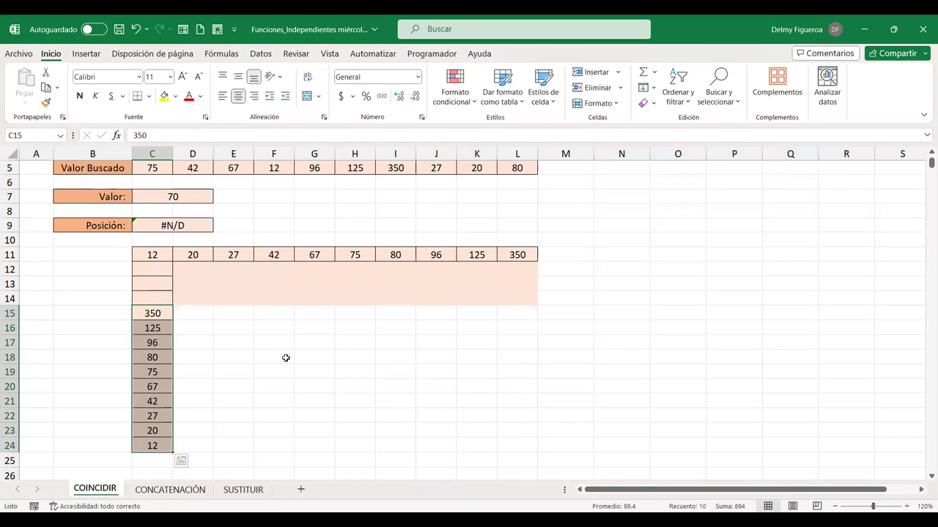
key(ctrl+c)
click(162, 282)
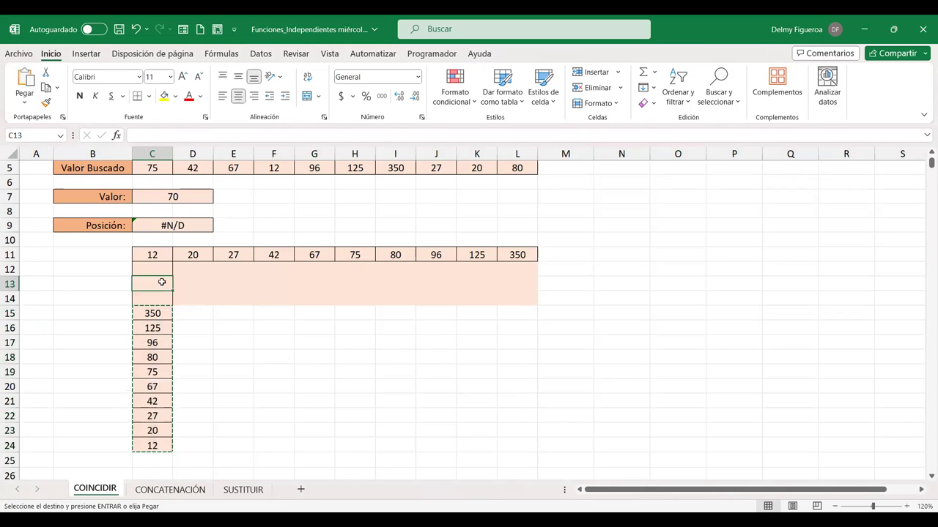
click(24, 103)
Step: Paste the descending list across C13:L13 and point the Posición formula at C13:L13, returning 5
click(59, 163)
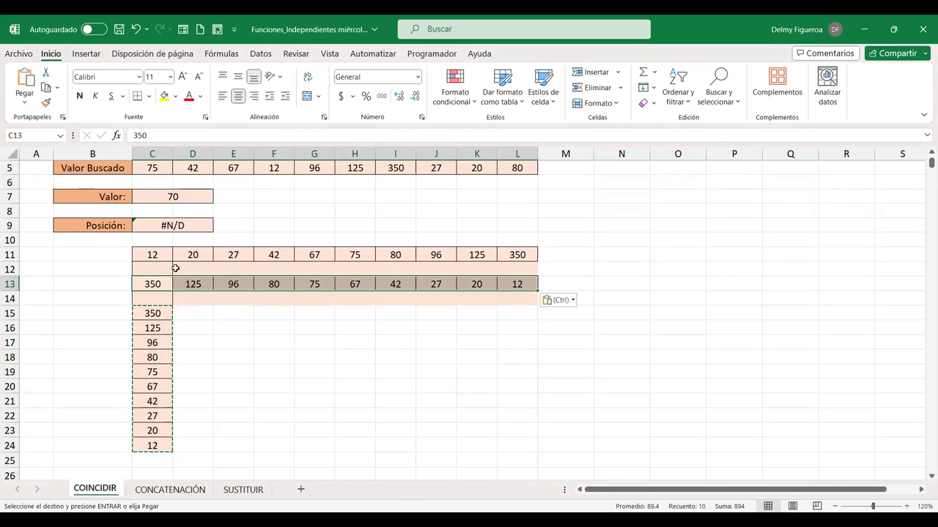
click(184, 226)
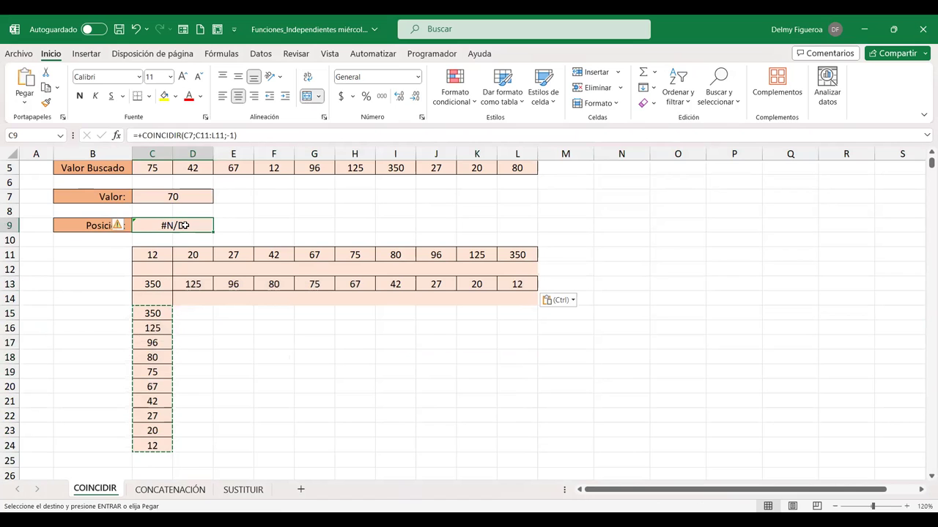
double_click(184, 226)
double_click(184, 225)
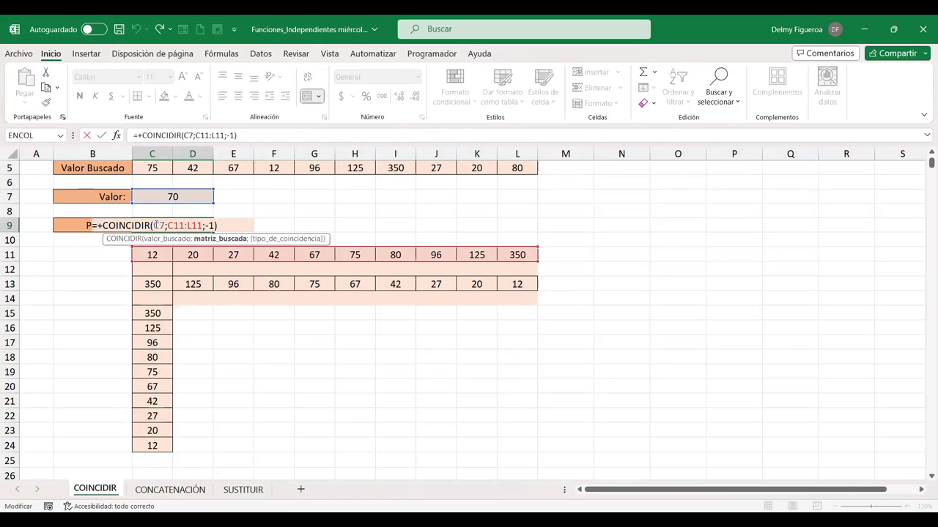
click(156, 224)
click(174, 227)
key(shift+Right)
key(shift+Right)
key(shift+Right)
key(shift+Right)
key(shift+Right)
key(shift+Right)
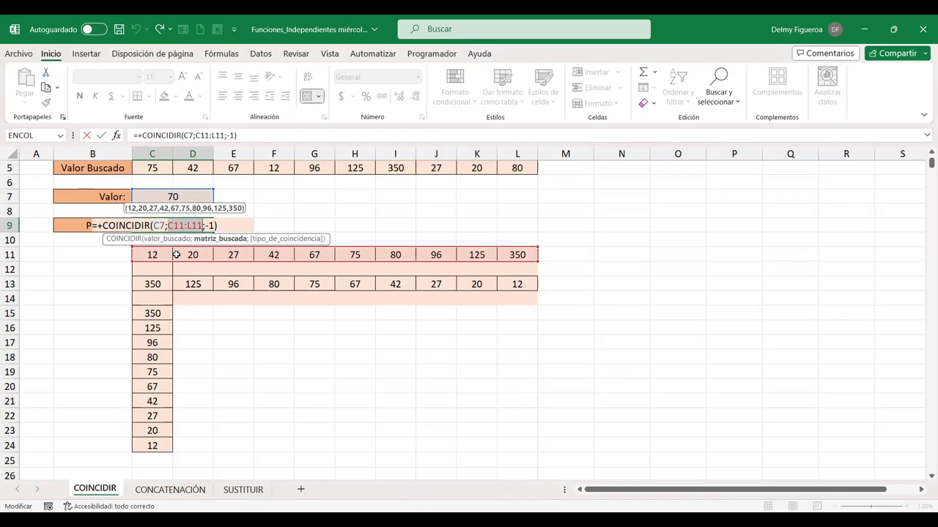
key(Delete)
drag(162, 283, 201, 282)
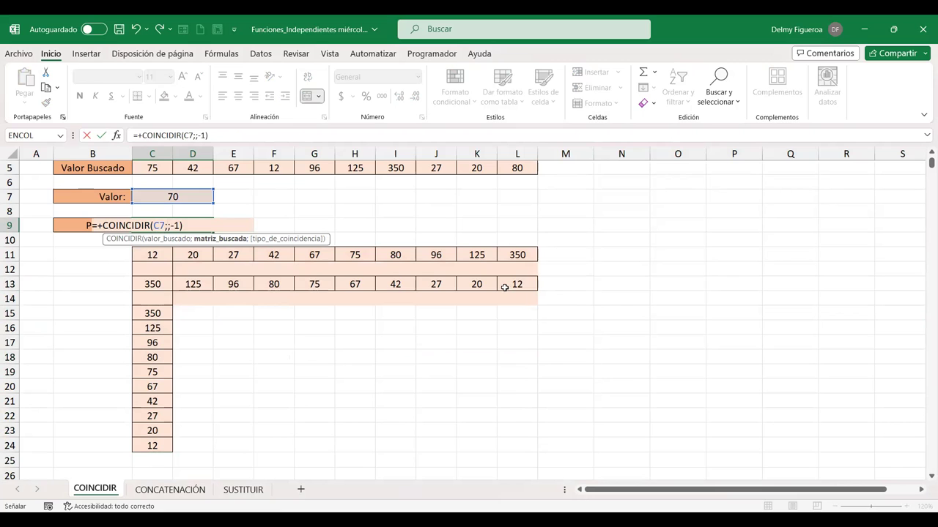
drag(504, 287, 504, 287)
click(212, 227)
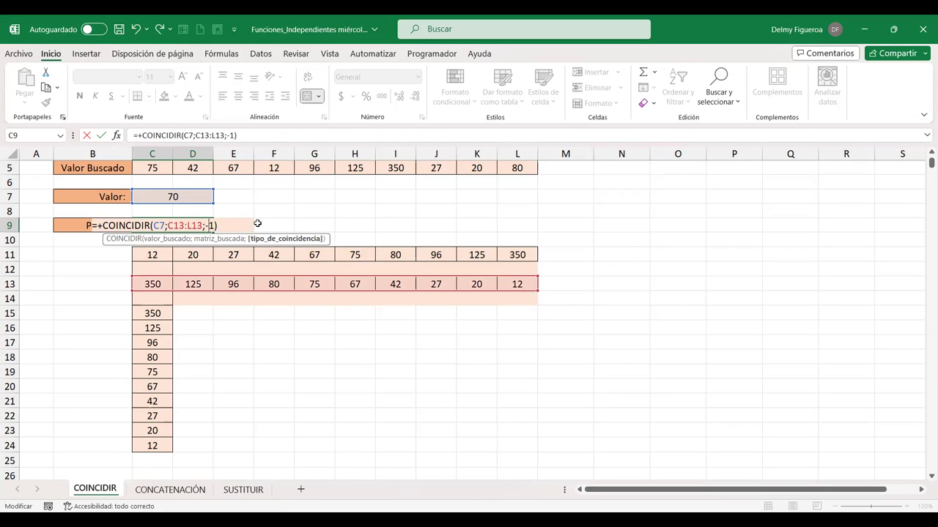
key(Return)
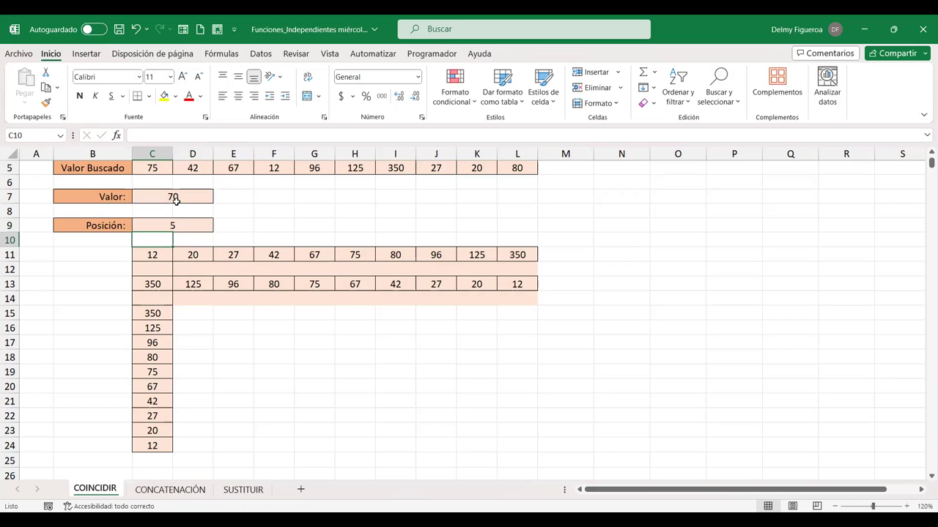
click(175, 194)
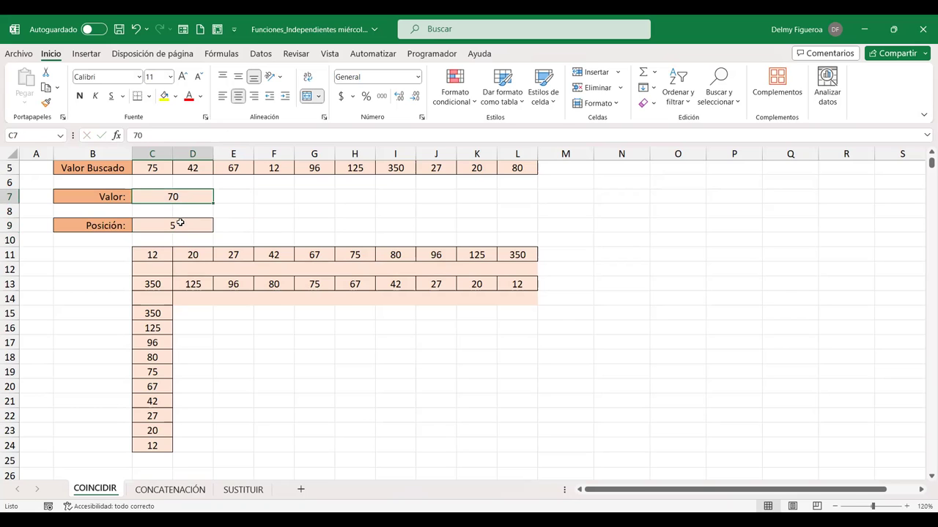
click(184, 227)
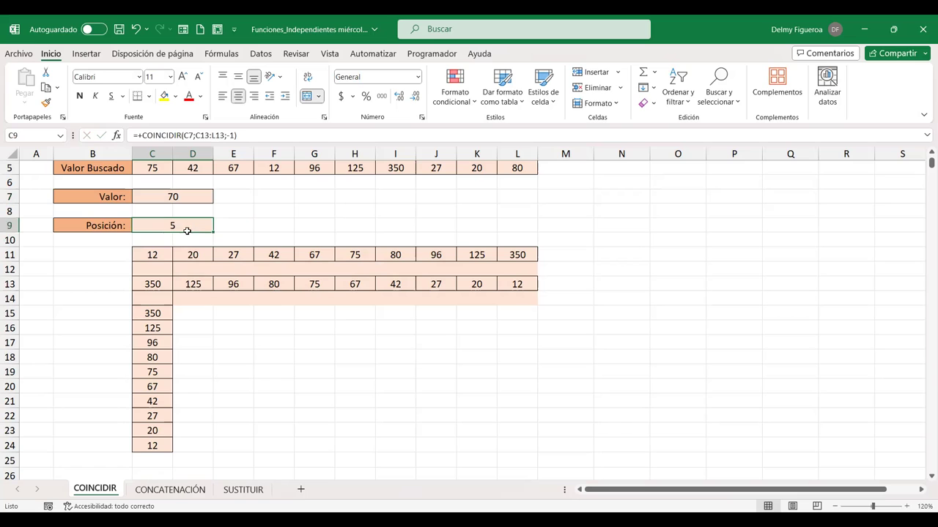
scroll(428, 247, up, 1)
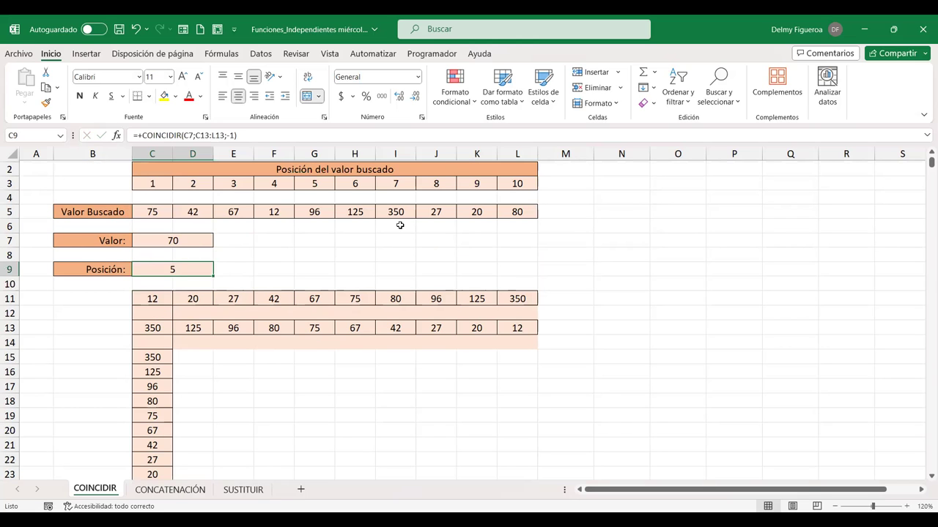
click(320, 327)
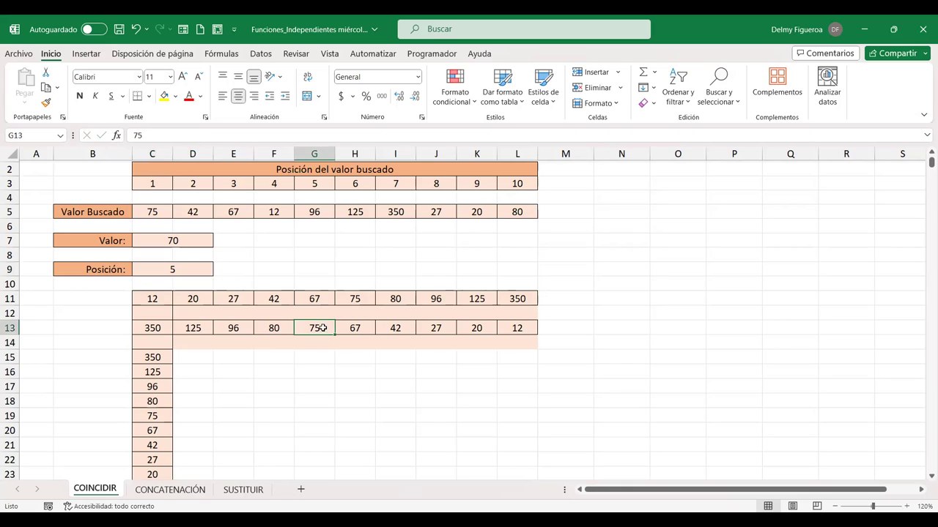
click(315, 239)
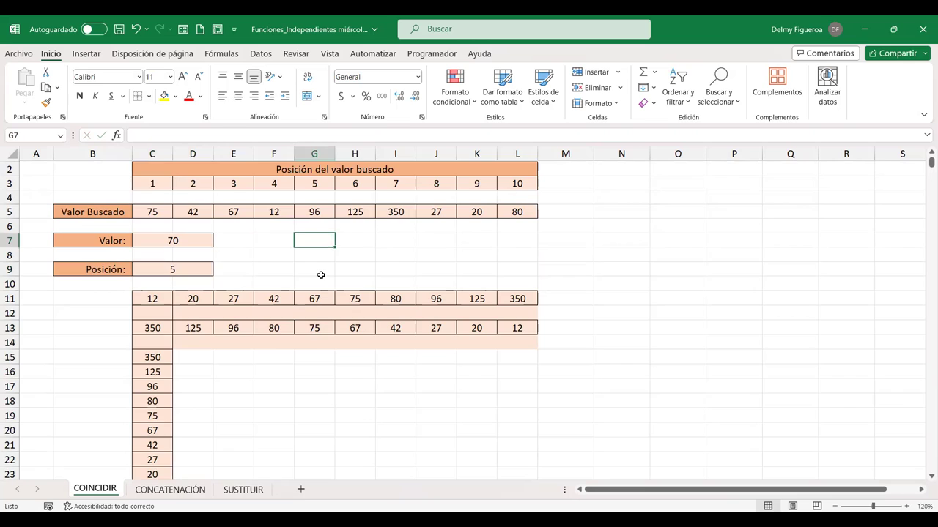
scroll(321, 275, up, 1)
click(168, 282)
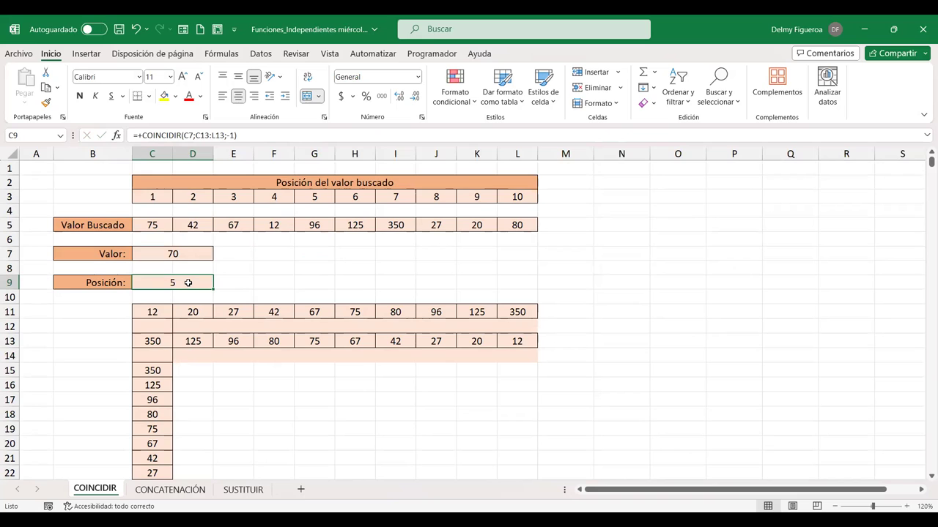
drag(150, 224, 513, 225)
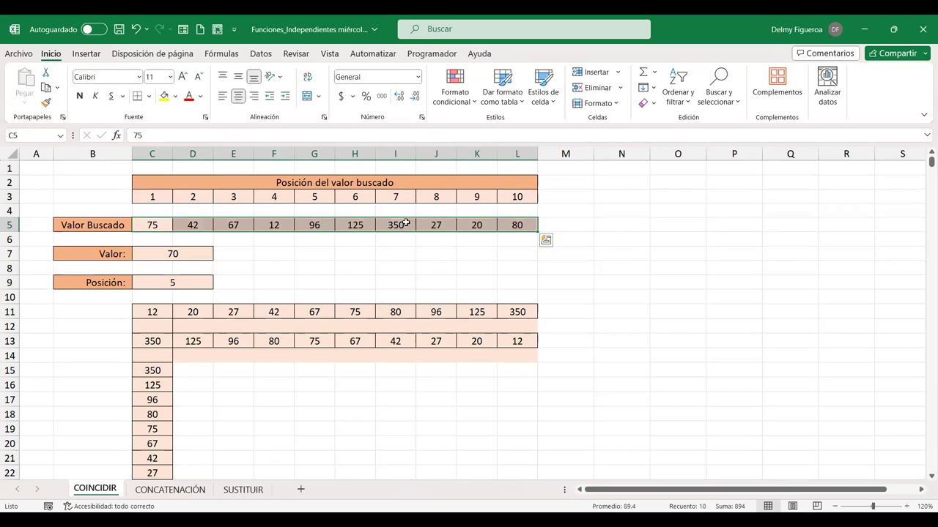
click(176, 282)
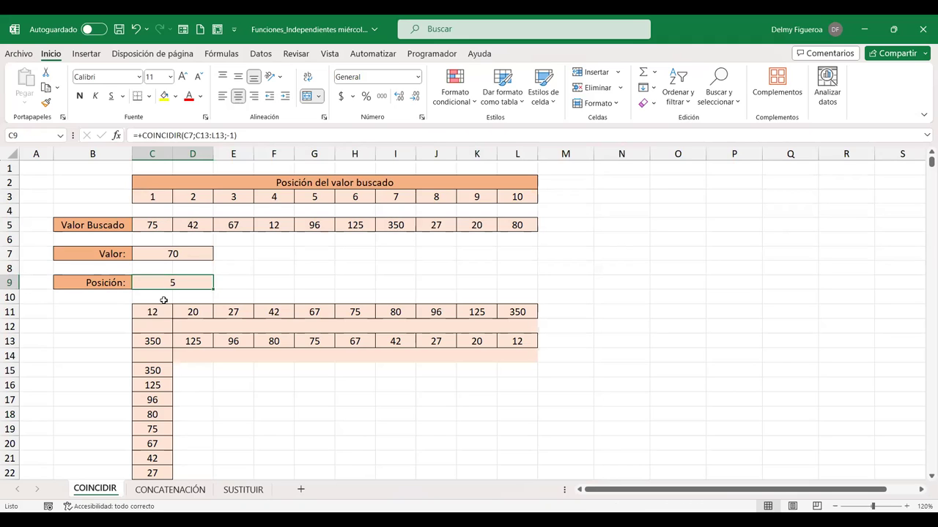
drag(157, 312, 517, 312)
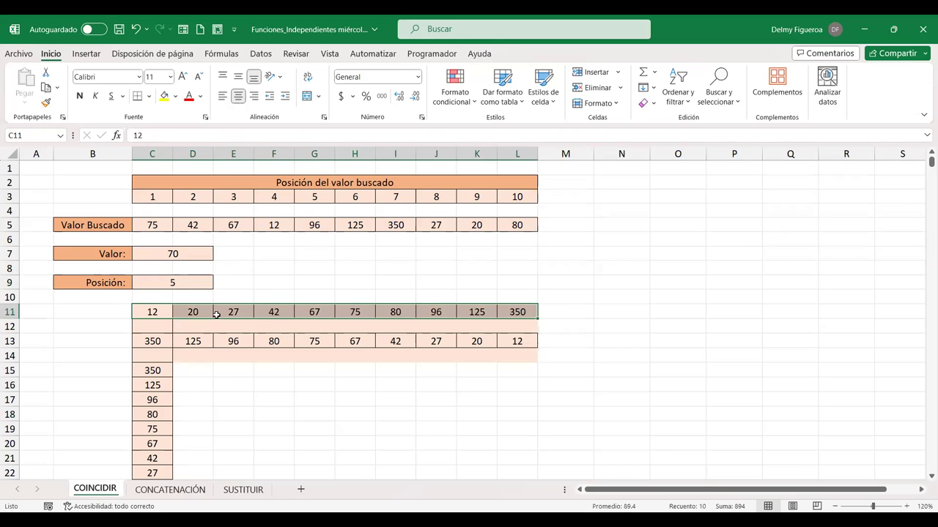
click(169, 282)
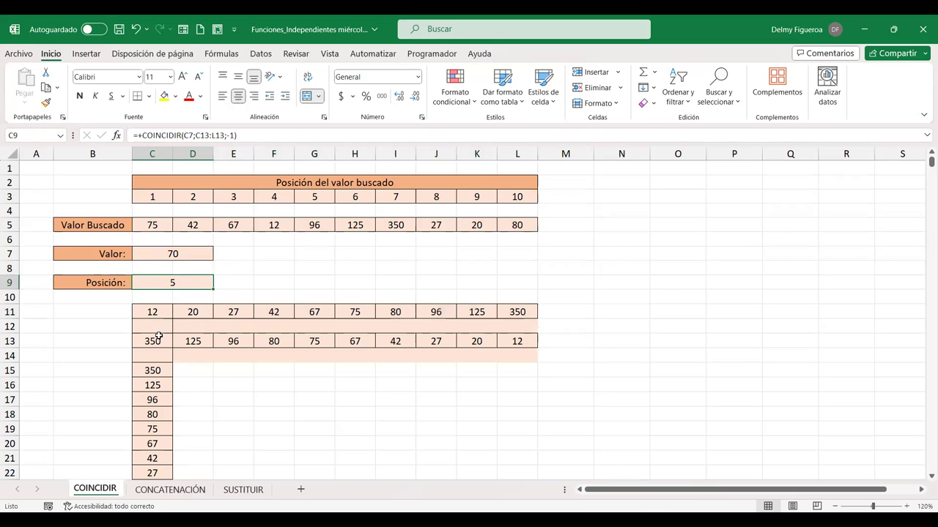
drag(154, 342, 490, 339)
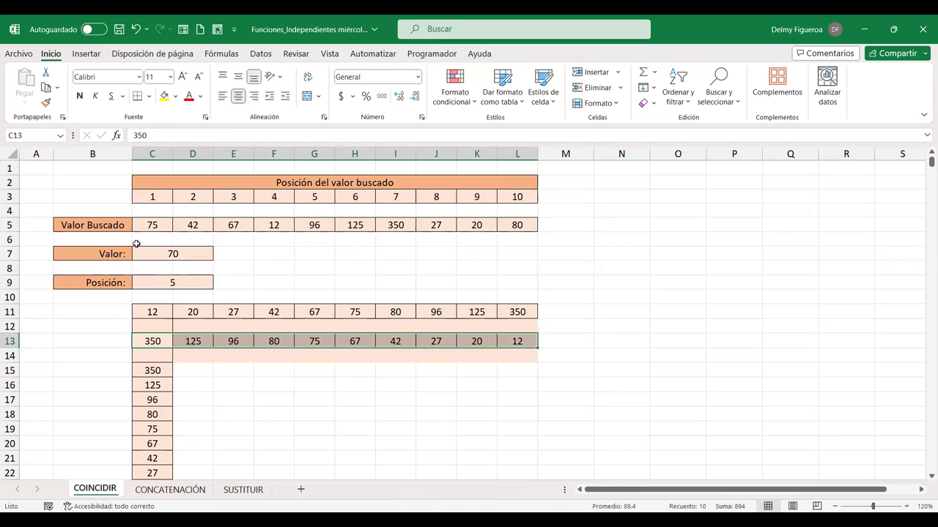
click(189, 252)
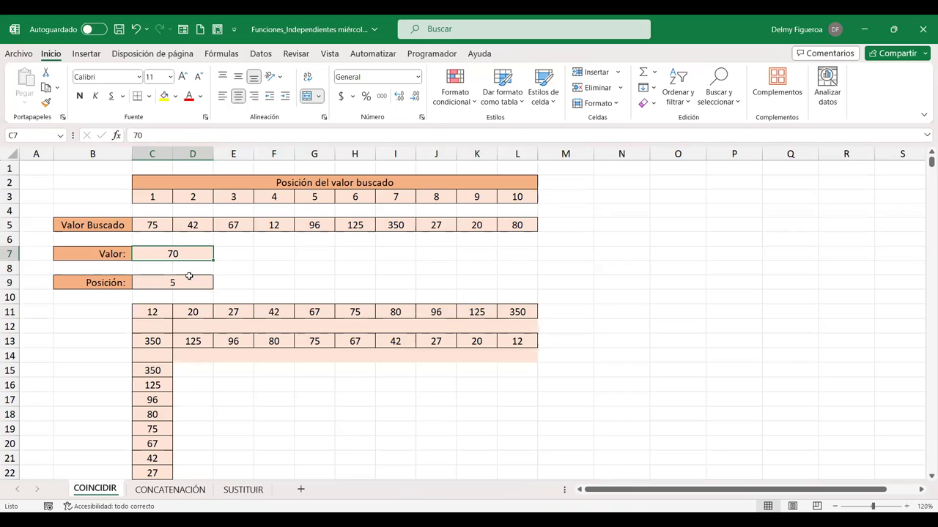
click(272, 254)
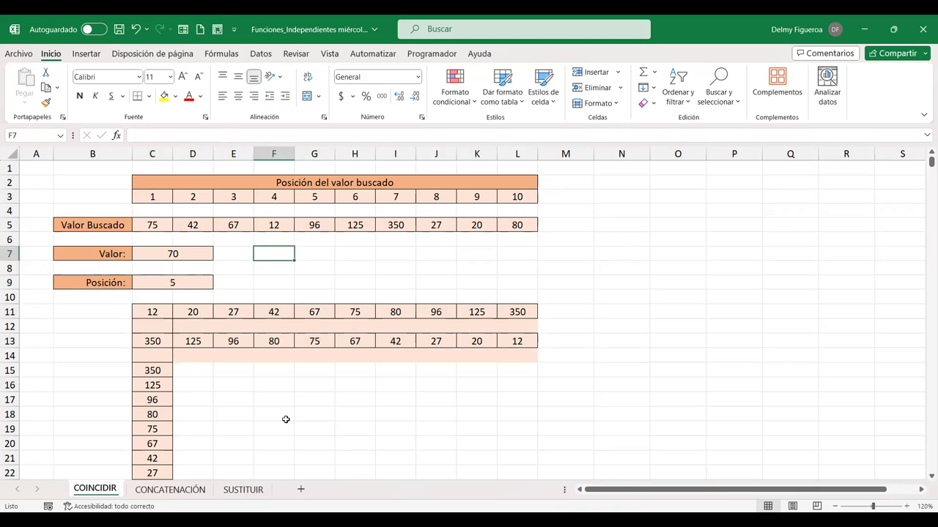
text(+)
text(coi)
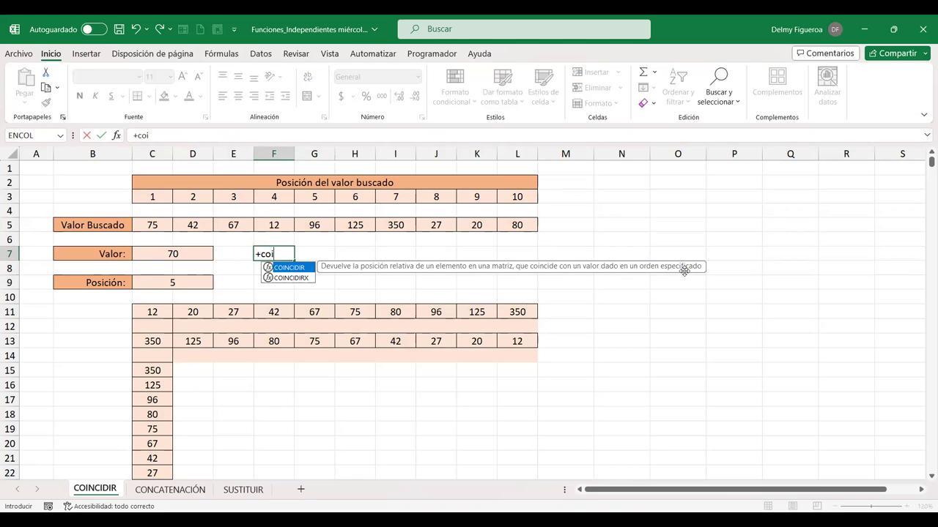
key(Escape)
key(Escape)
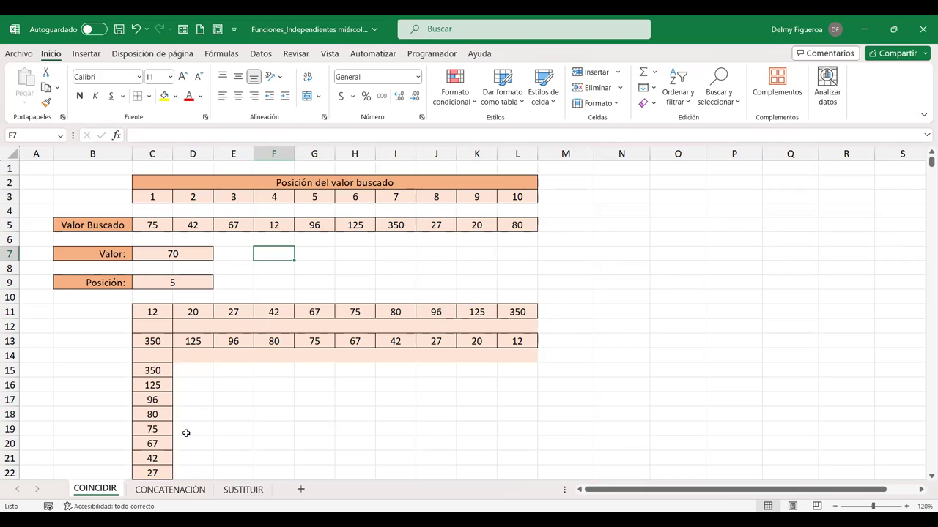
Step: Switch to the CONCATENACIÓN sheet and select NOMBRE COMPLETO cell D2
click(187, 491)
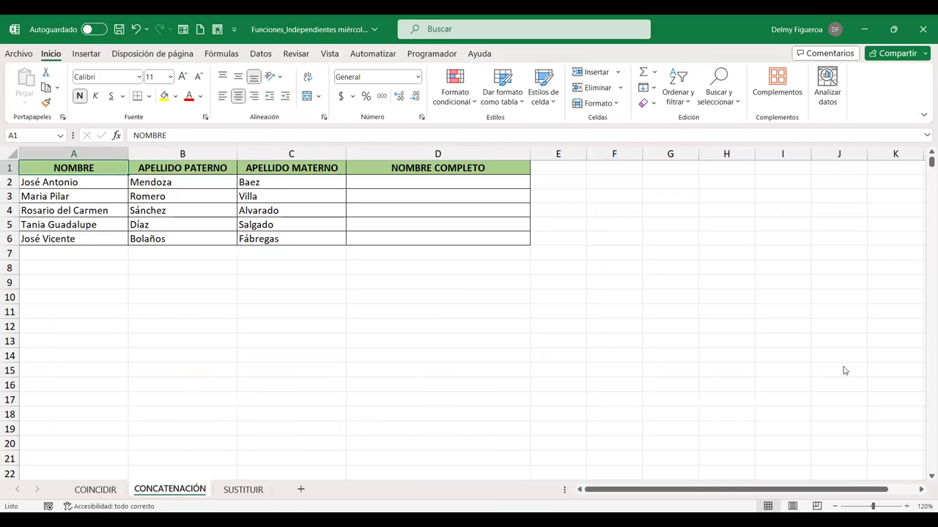
click(435, 182)
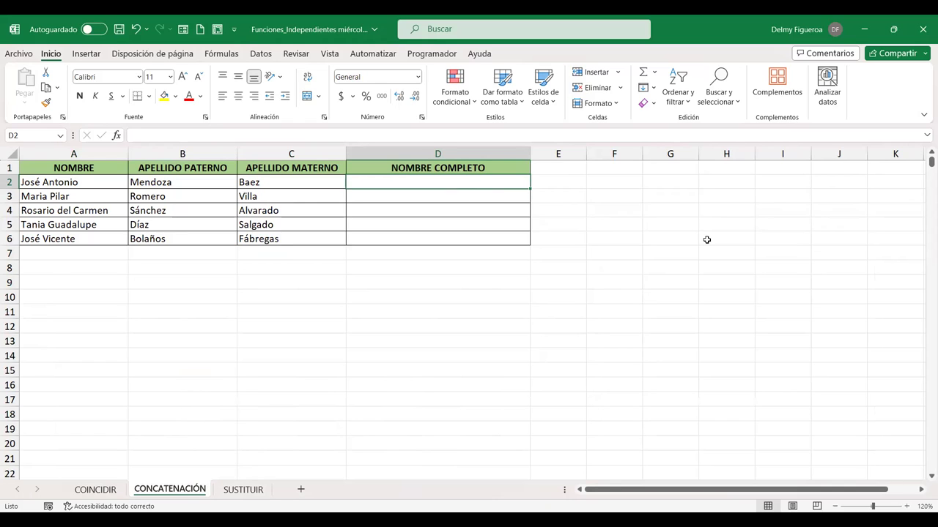
Step: Enter =CONCAT(A2;" ";B2;" ";C2) in D2 to join first name and both surnames
text(=)
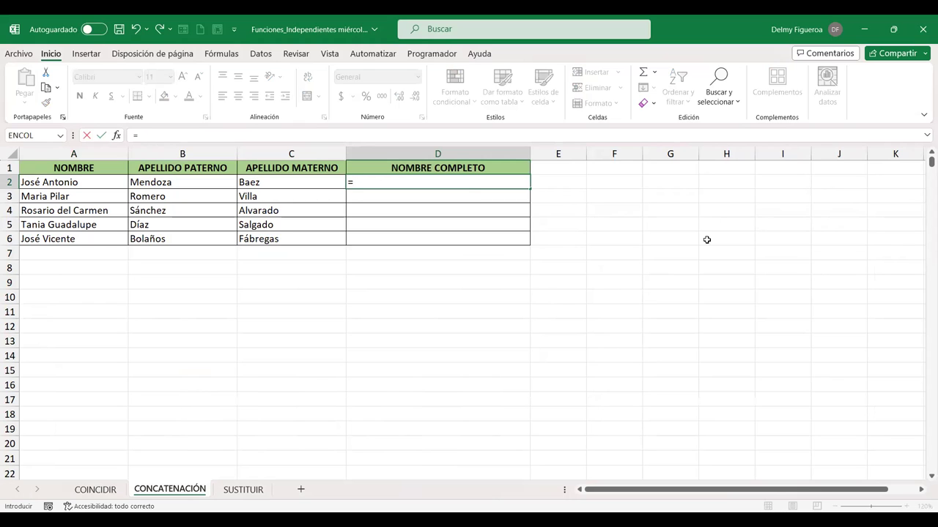
text(con)
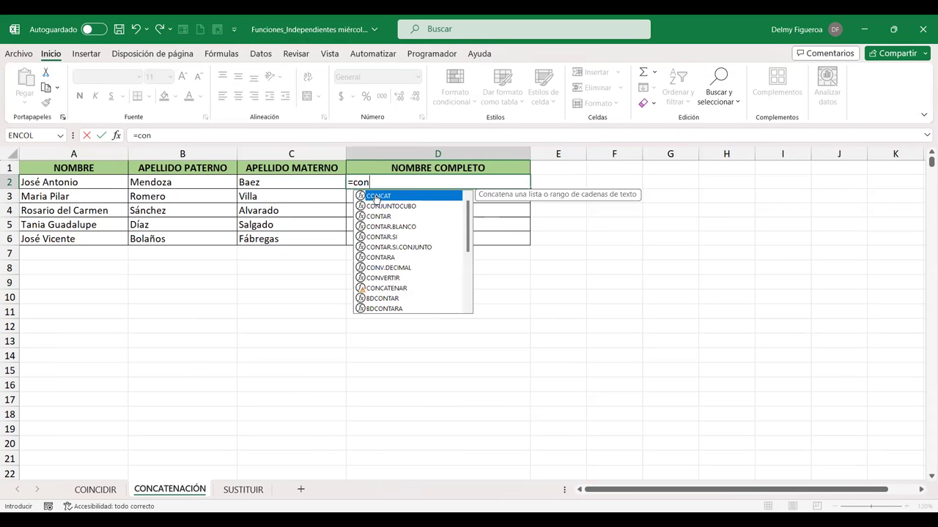
double_click(376, 197)
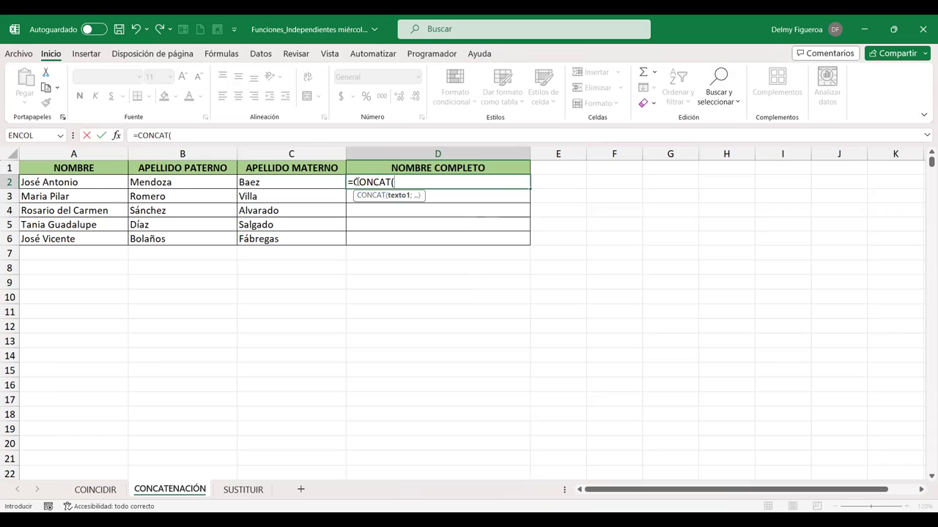
click(96, 181)
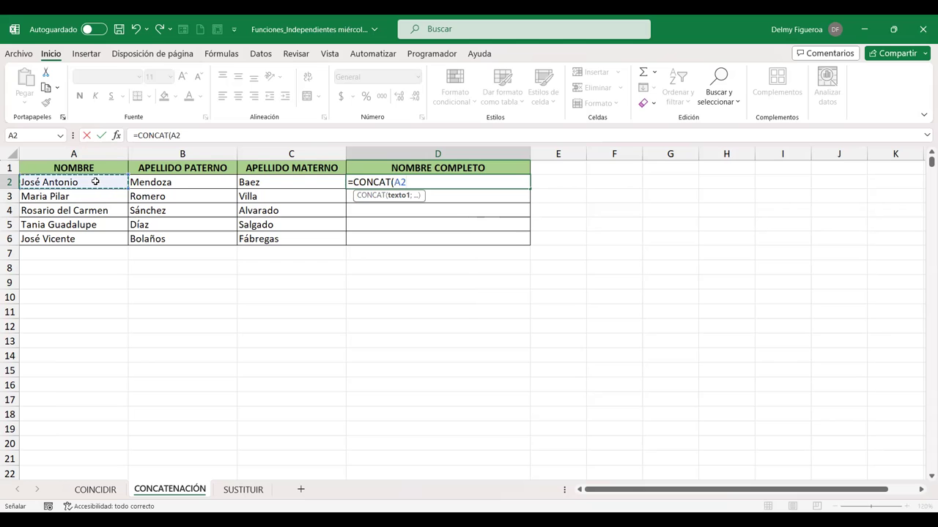
text(;)
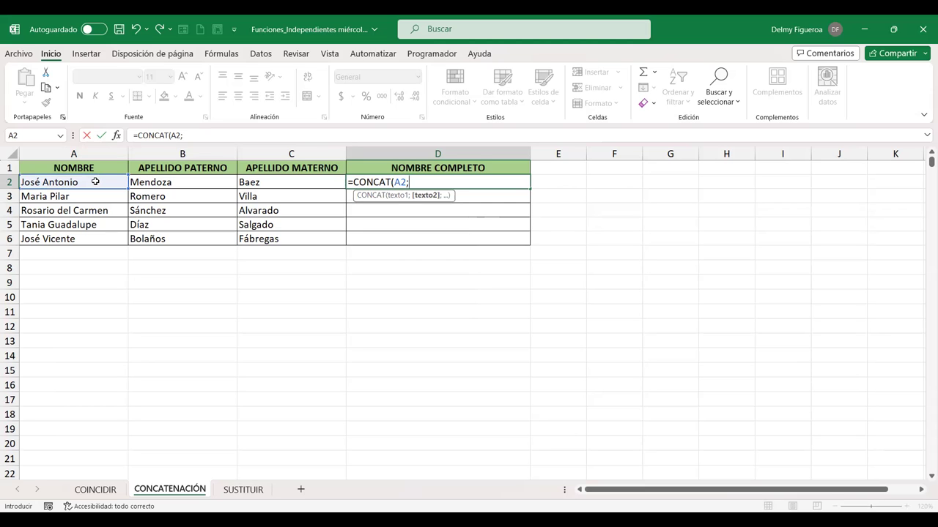
text(")
text( ")
key(BackSpace)
text(")
text(;)
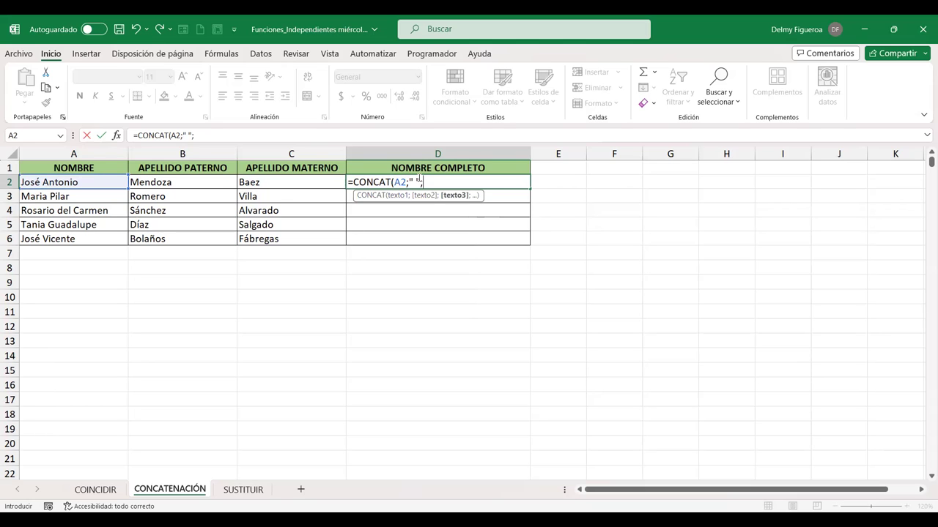
click(206, 179)
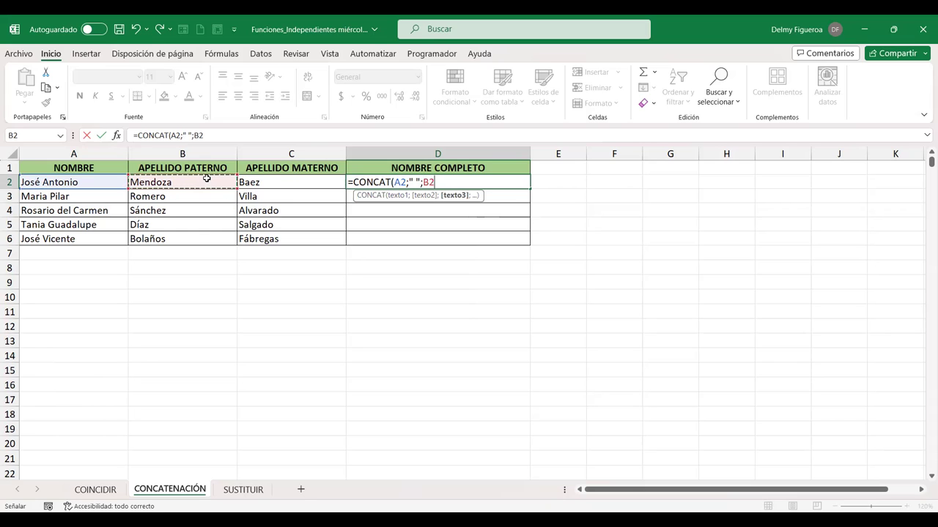
text(;" ")
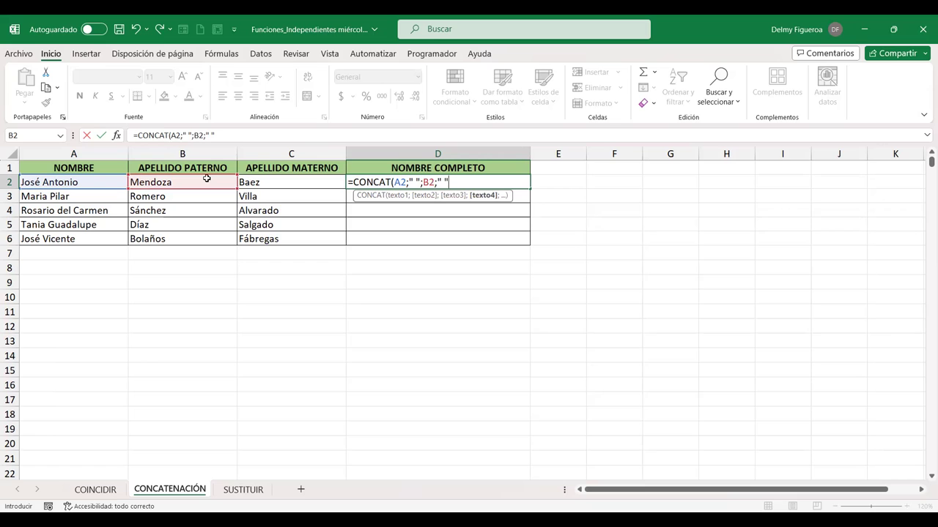
text(;)
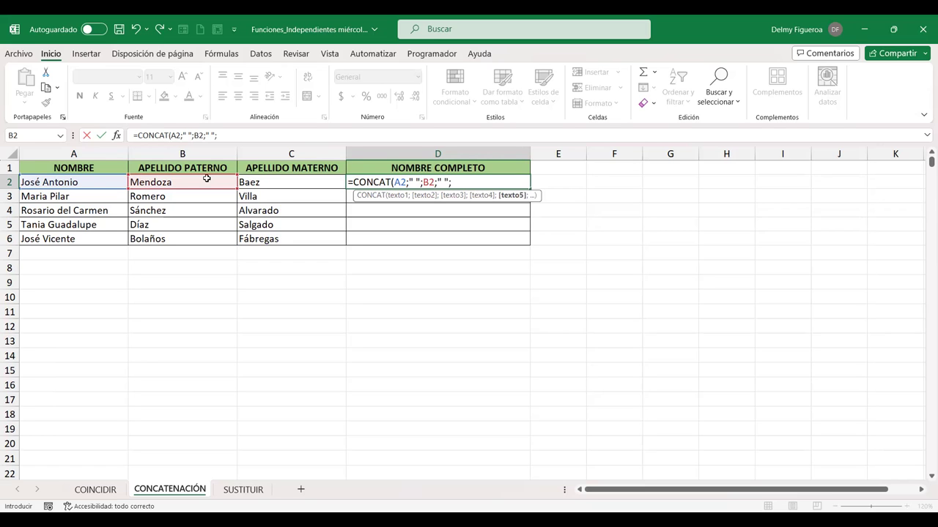
click(281, 183)
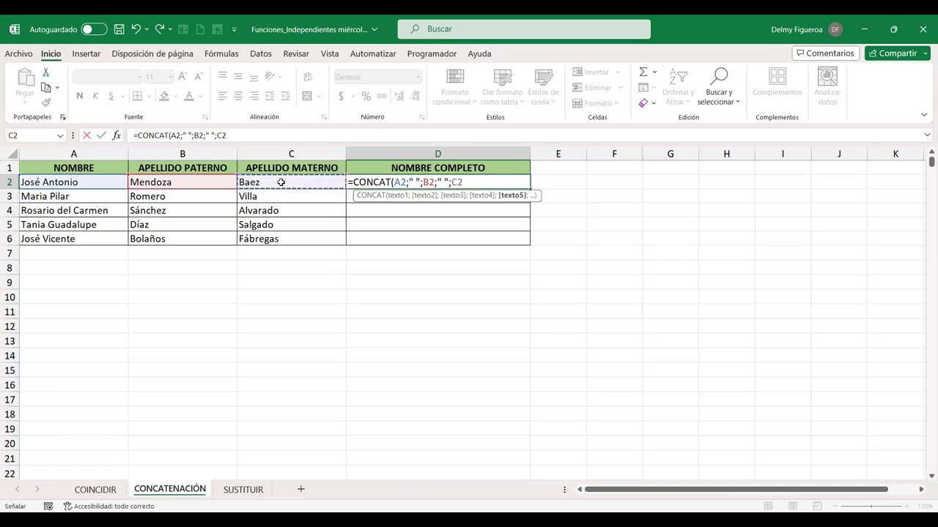
text())
key(Return)
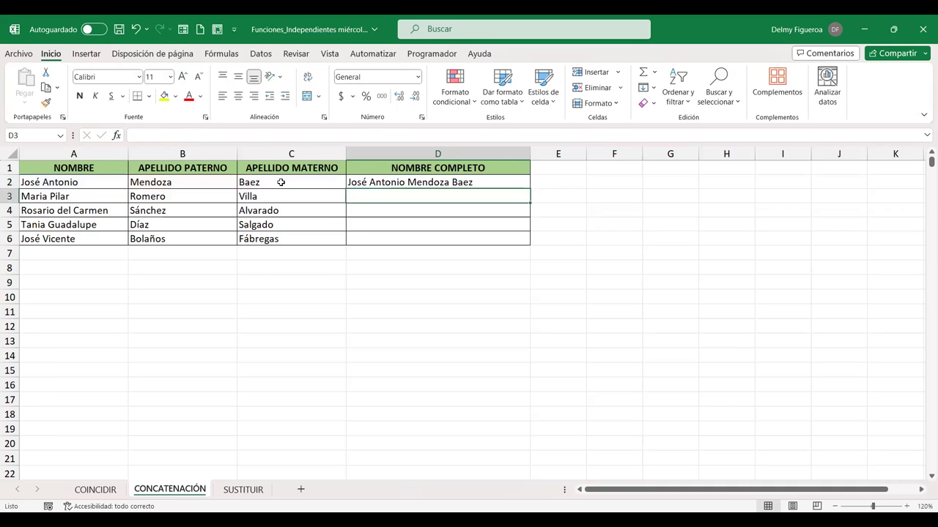
Step: Fill the formula down to D6, copy the NOMBRE COMPLETO header to E1, and auto-fit column E
click(505, 183)
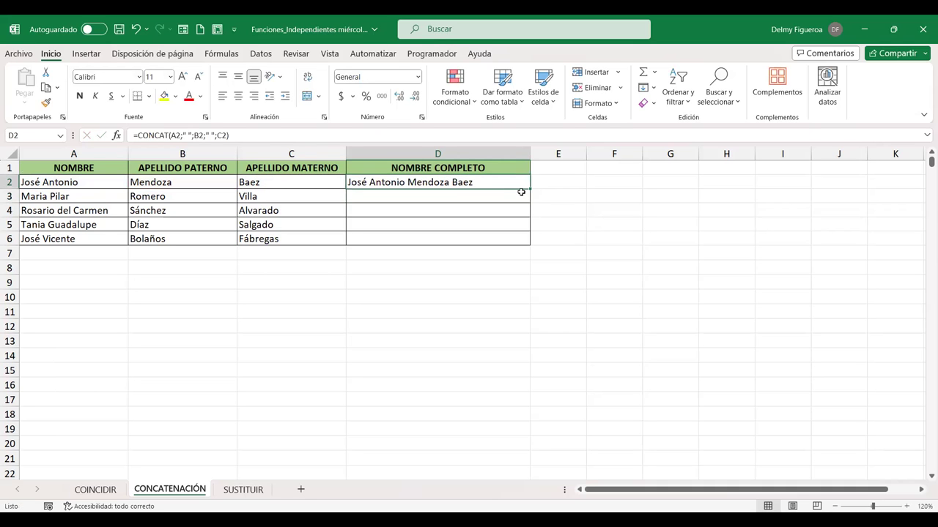
drag(530, 188, 528, 241)
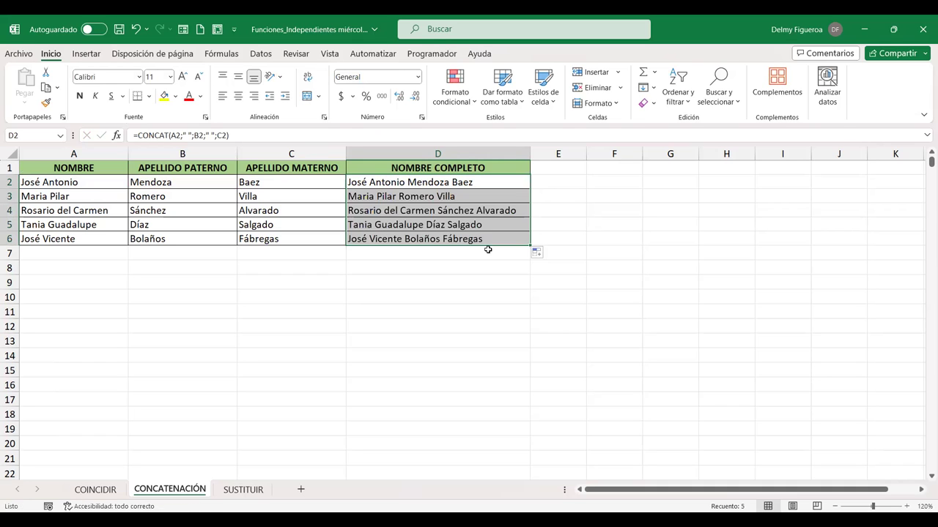
click(493, 168)
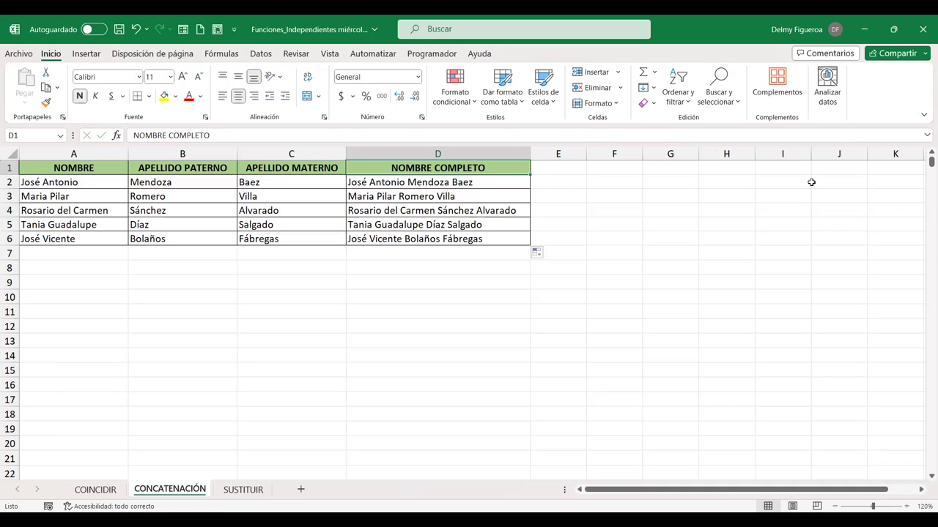
key(ctrl+c)
key(Right)
key(ctrl+v)
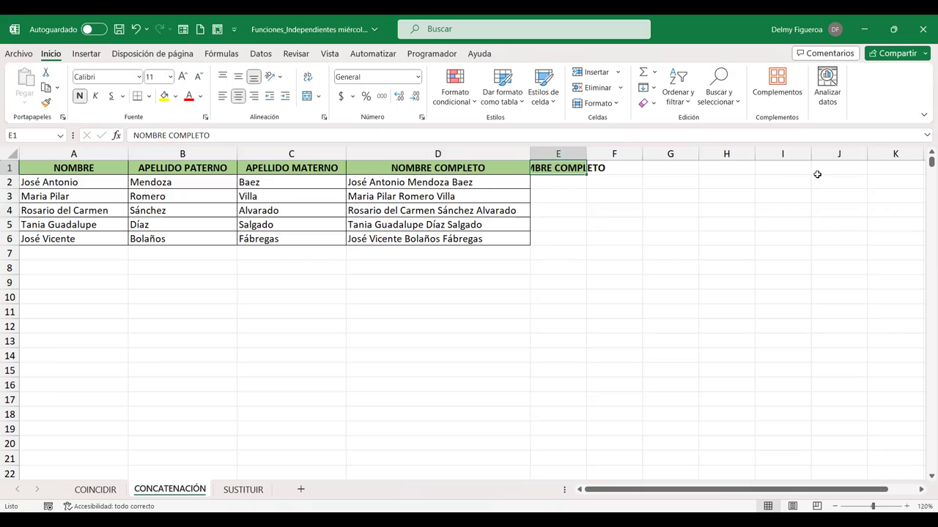
double_click(587, 154)
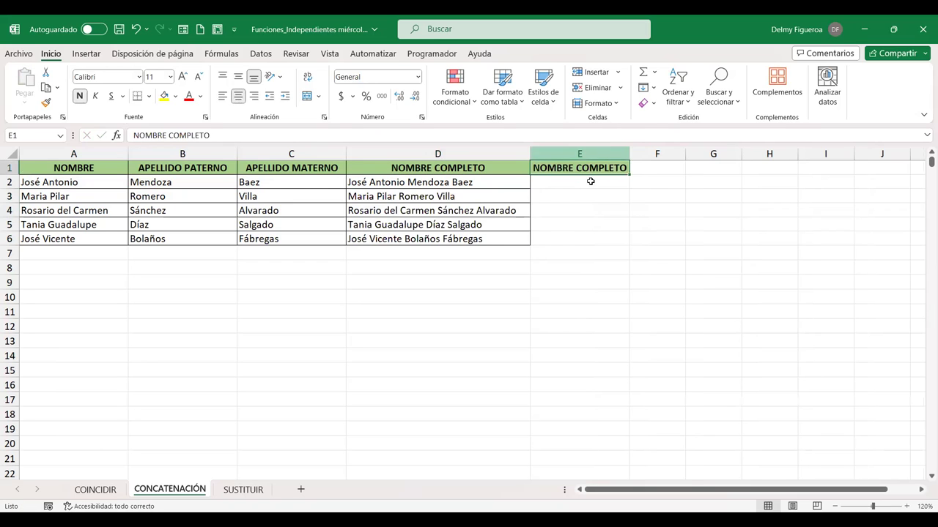
click(591, 181)
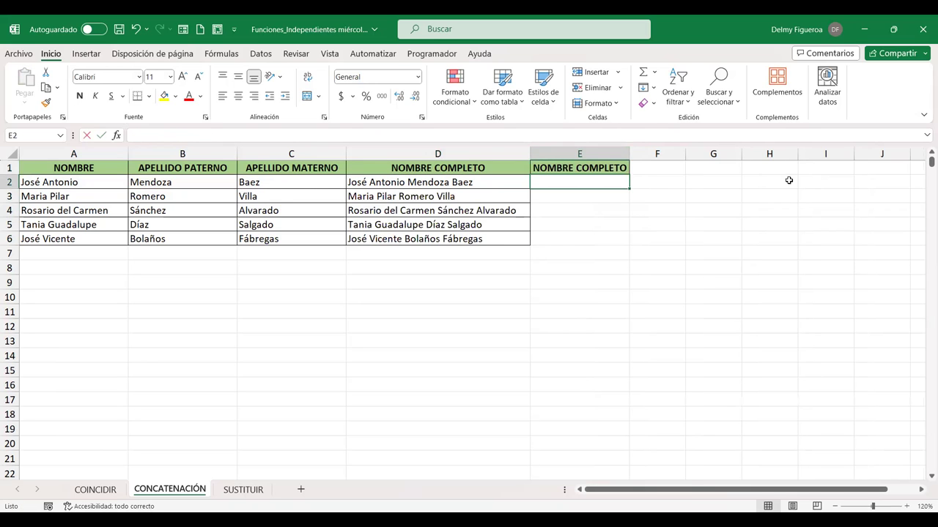
Step: Enter =+A2&" "&B2&" "&C2 in E2
text(+)
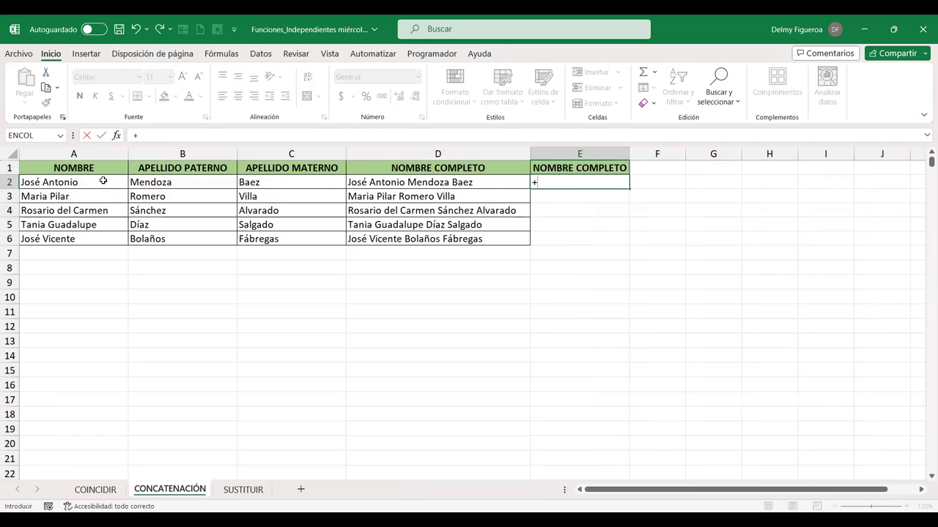
click(103, 181)
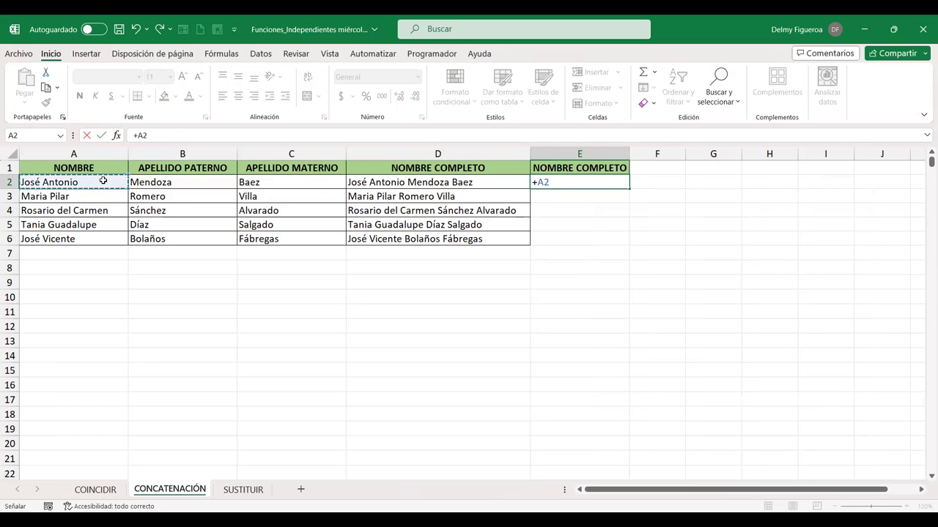
text(&)
text(" )
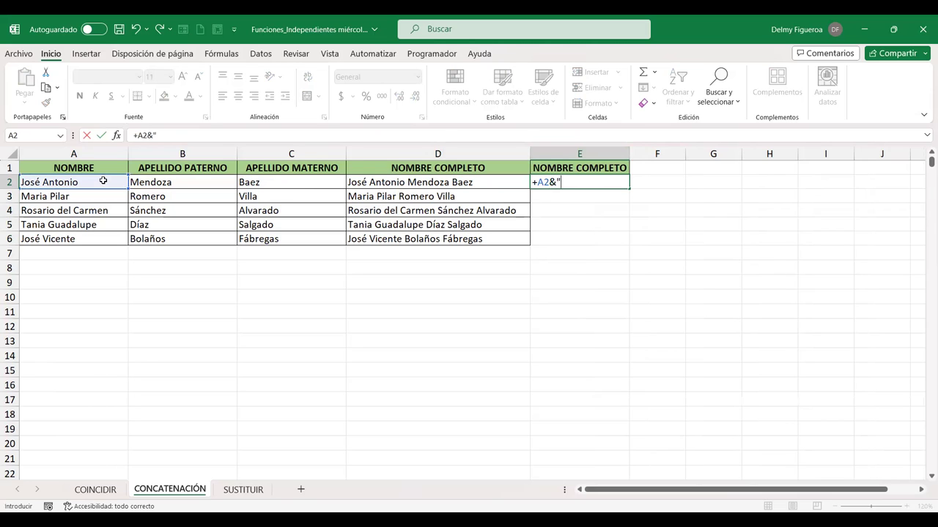
text(")
text(&)
click(186, 180)
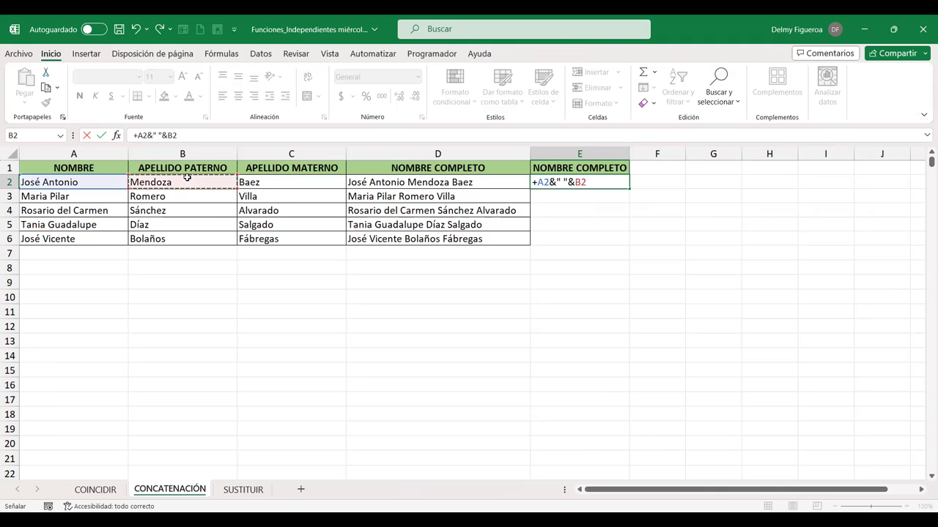
text(&" ")
text(&)
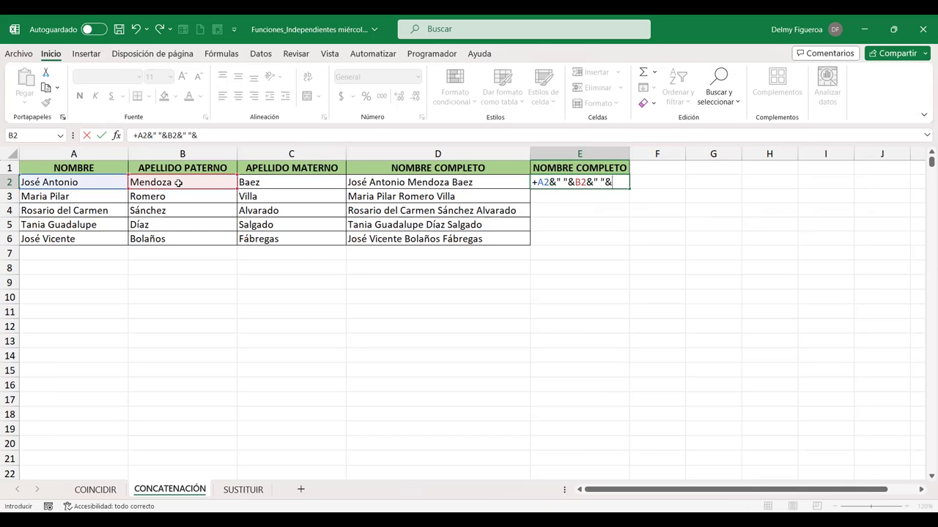
click(309, 182)
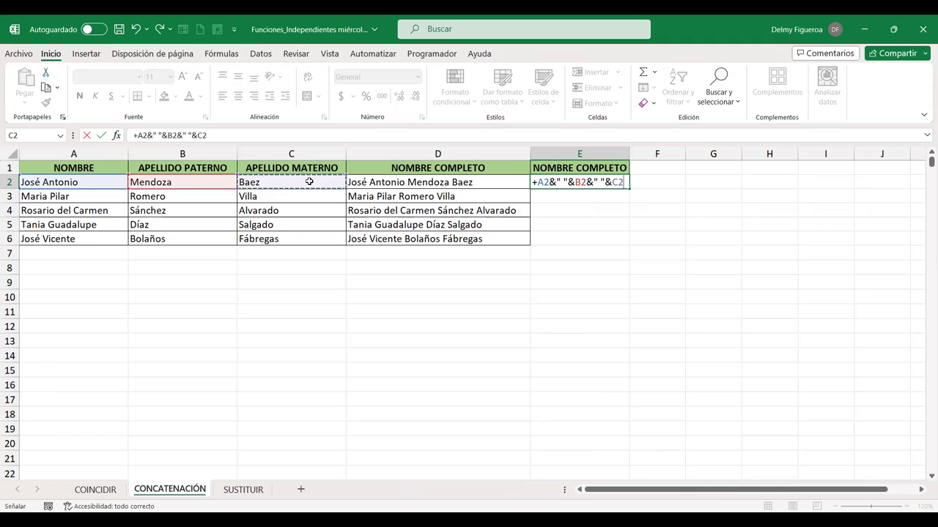
key(Return)
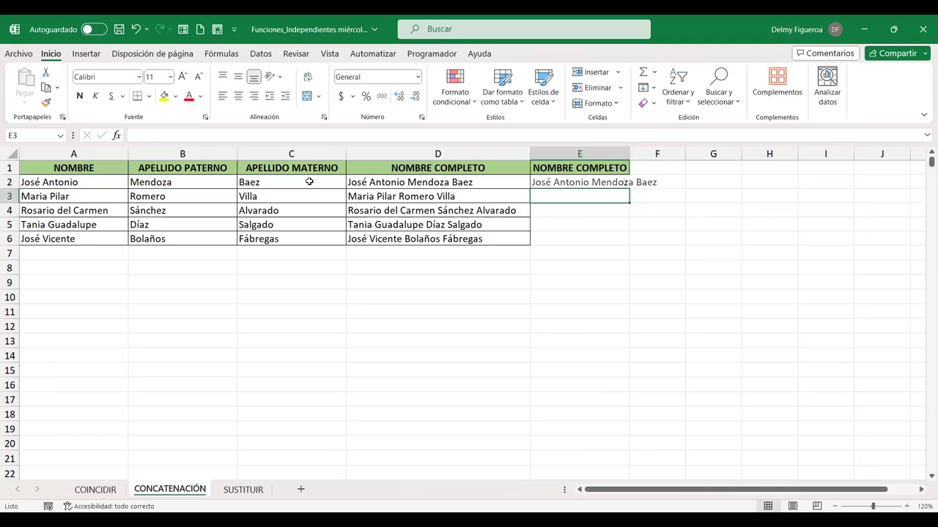
Step: Fill the E2 formula down to E6 and auto-fit column E to the full names
drag(628, 154, 661, 154)
click(654, 182)
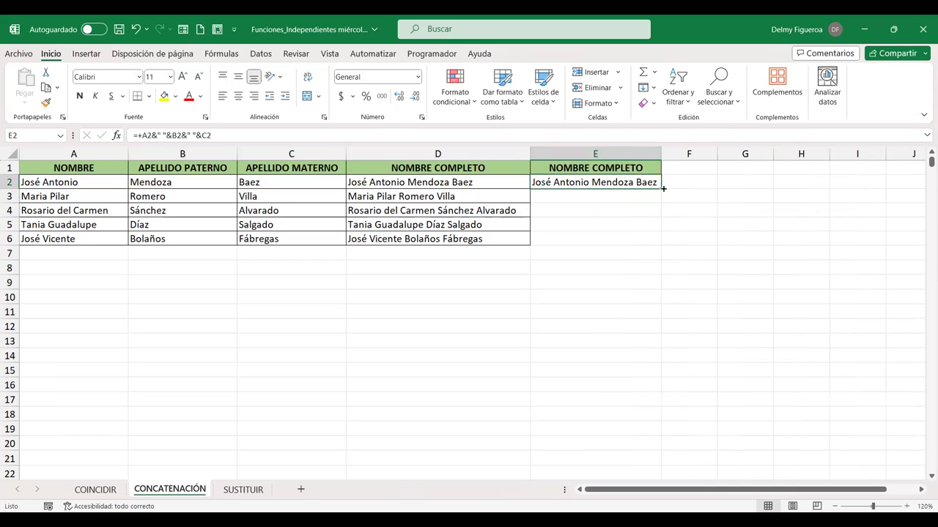
drag(660, 189, 632, 259)
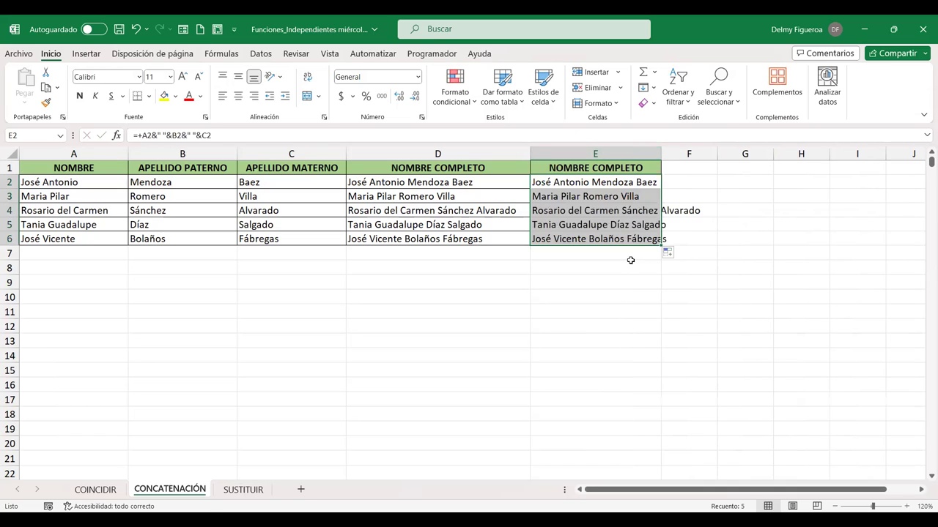
double_click(660, 154)
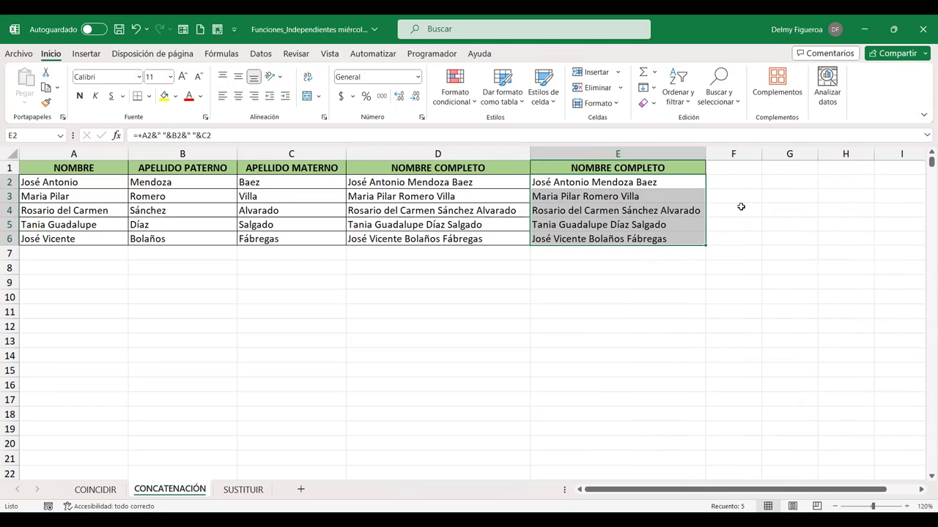
click(461, 185)
key(ctrl+Down)
Step: Recommit D2's CONCAT full-name formula and select F1 for a new header
click(461, 185)
double_click(463, 182)
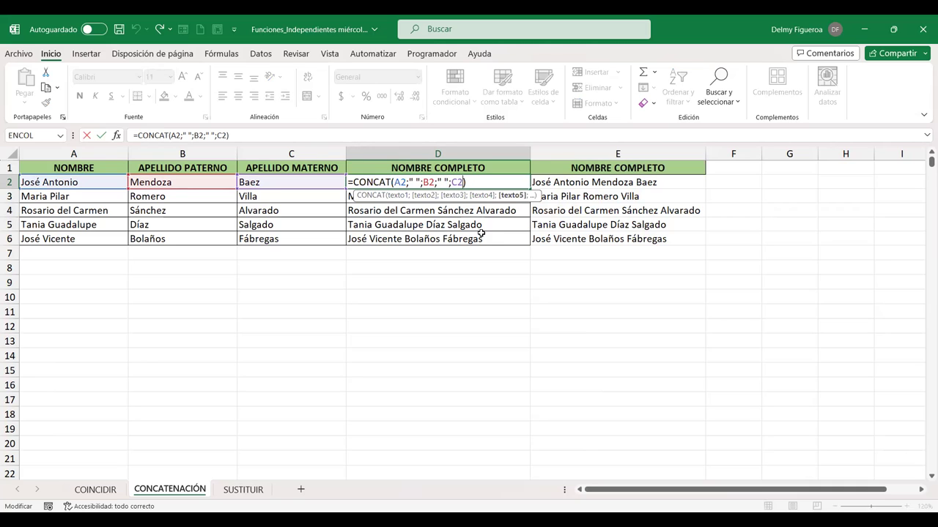
key(Return)
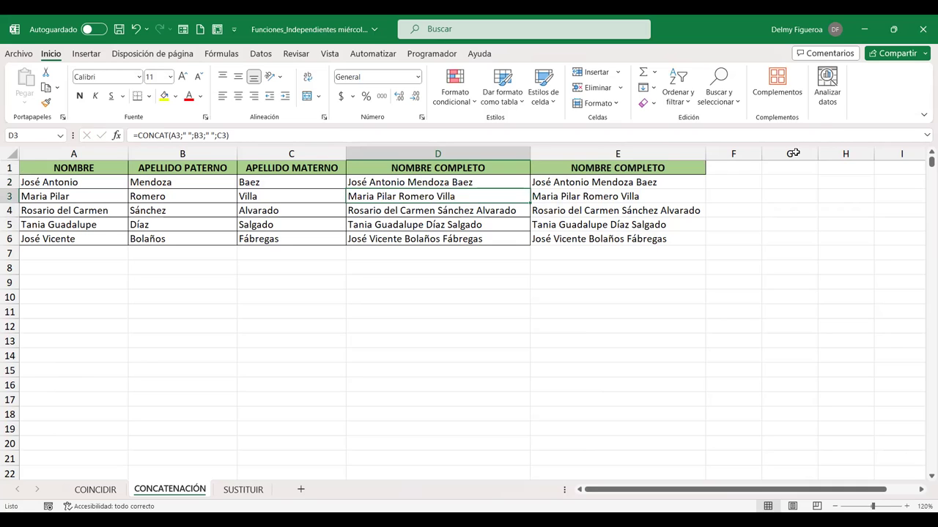
click(742, 167)
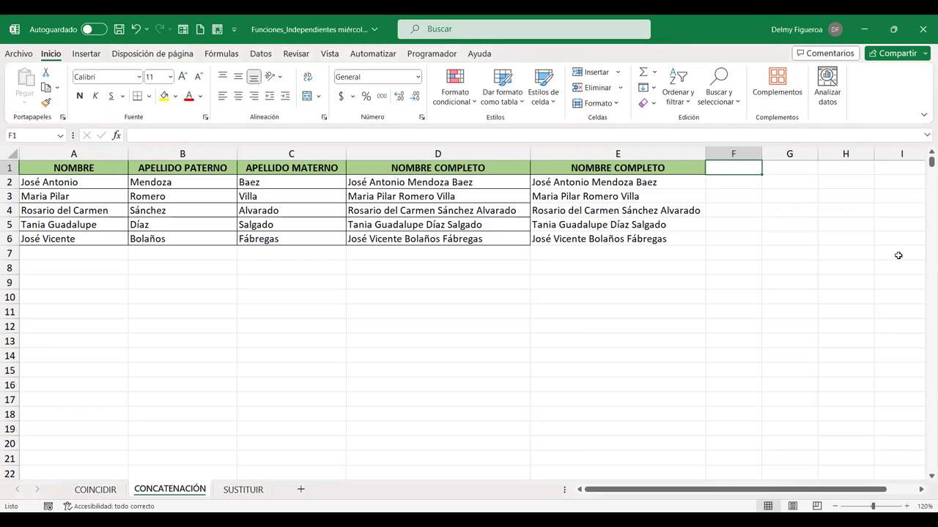
Step: Enter the headers ID in F1 and CORREO in G1
text(ID)
key(Tab)
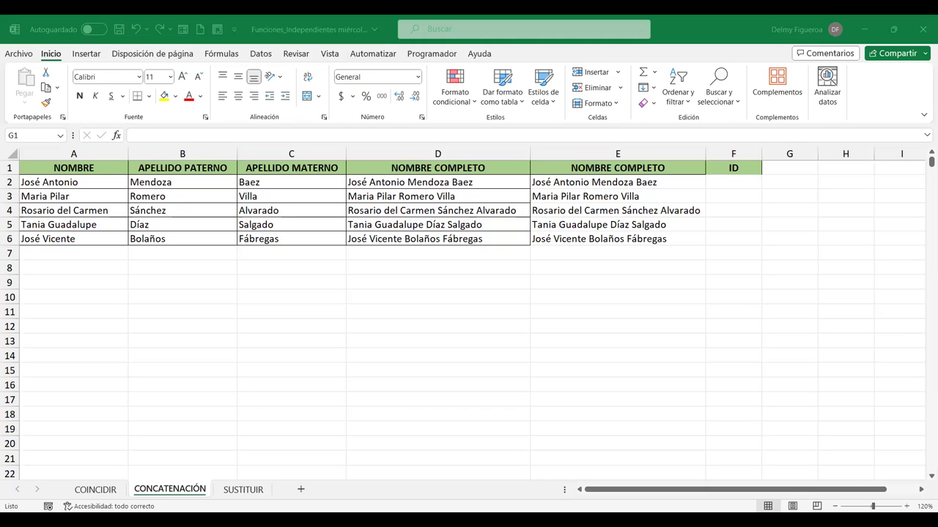
text(Corre)
key(BackSpace)
key(BackSpace)
key(BackSpace)
key(BackSpace)
text(ORREO)
click(849, 165)
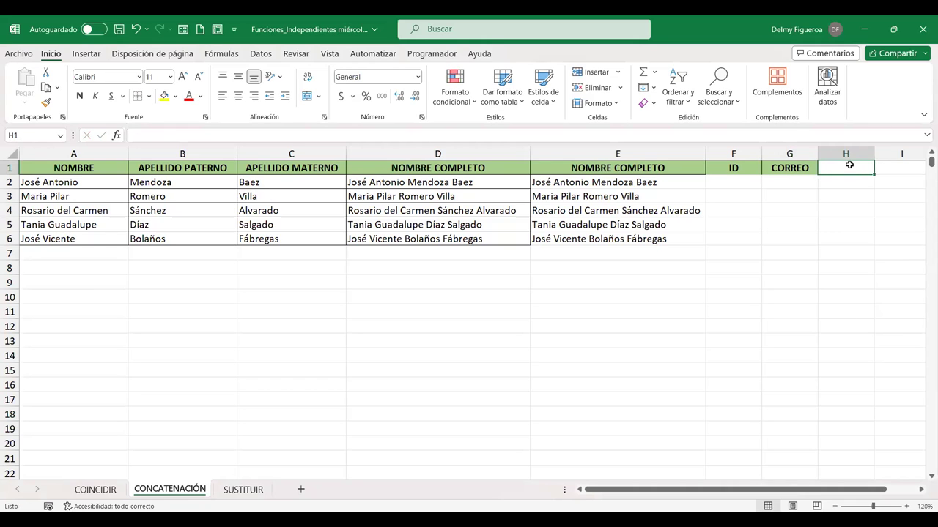
Step: Add headers FECHA DE CONTRATACIÓN and SALARIO MENSUAL in H1:I1, autofitting columns H and I
text(FE)
text(CHA)
text( DE CONTRATACIÓN)
key(Tab)
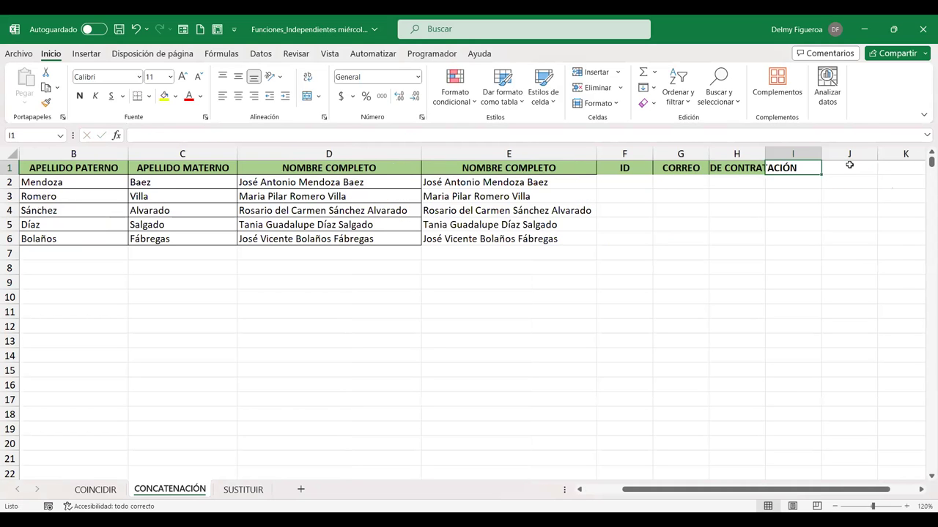
double_click(764, 153)
text(SALARIO )
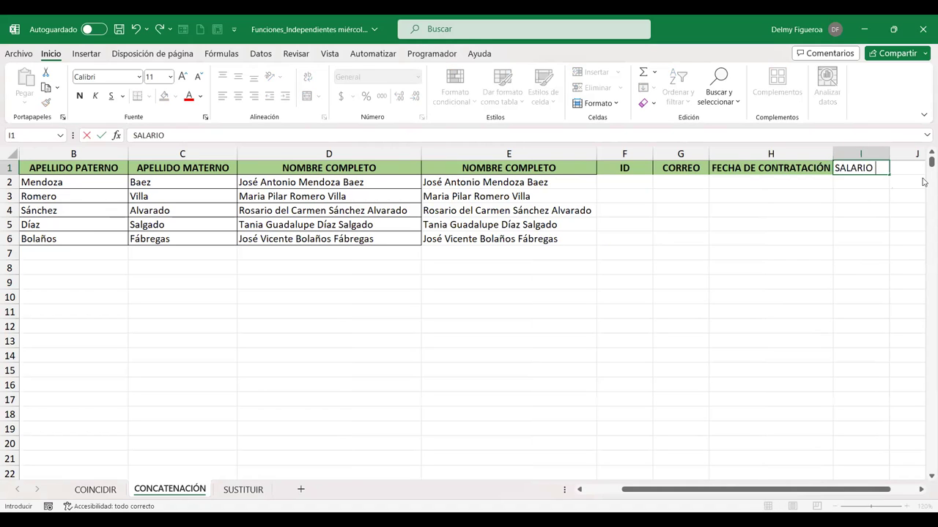
text(MENS)
text(UAL)
key(Return)
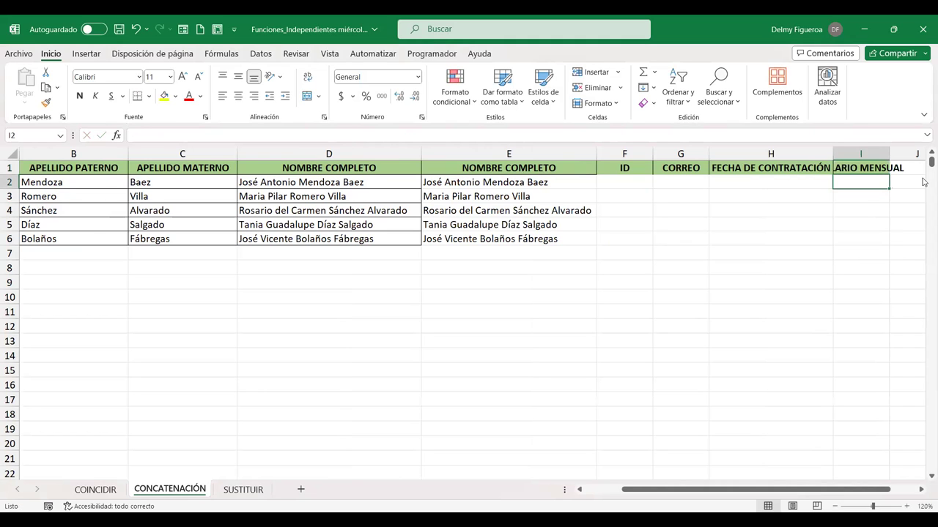
double_click(888, 150)
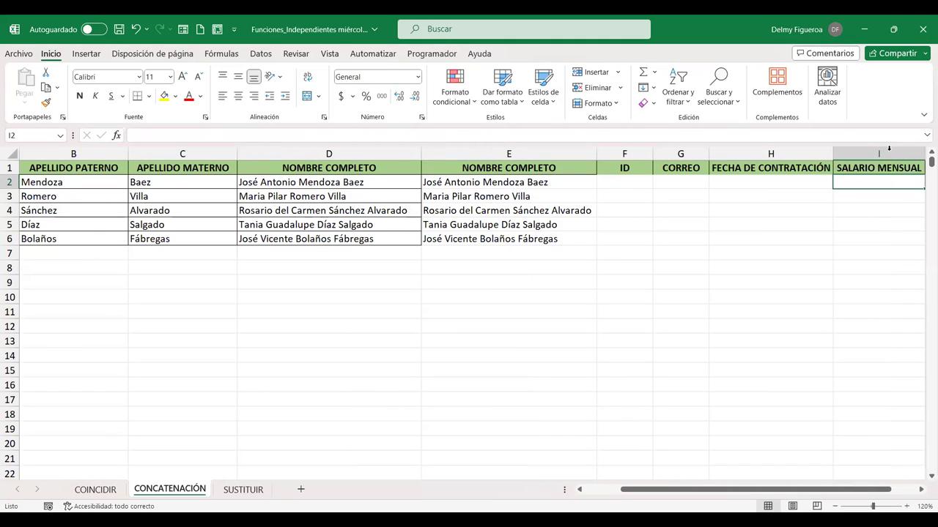
click(633, 181)
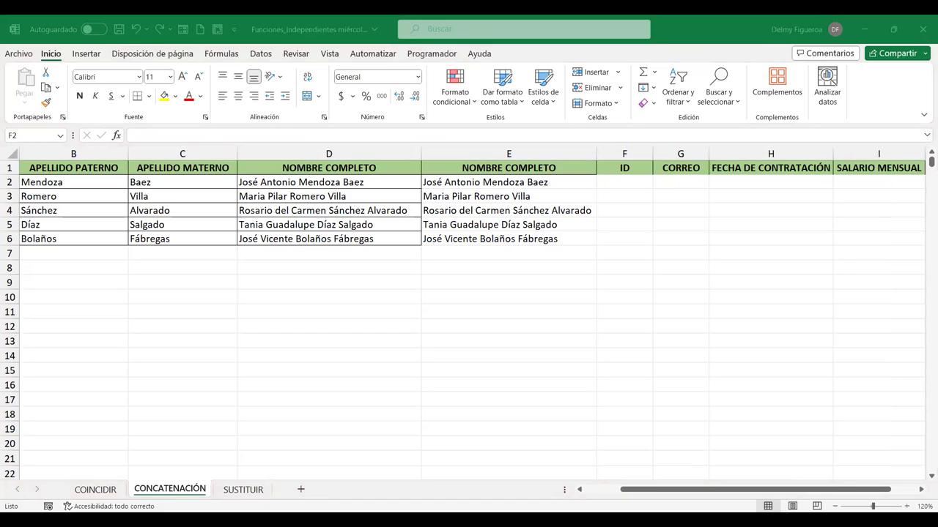
Step: Enter =ALEATORIO.ENTRE(100;1000) in F2 to generate a random ID
click(924, 161)
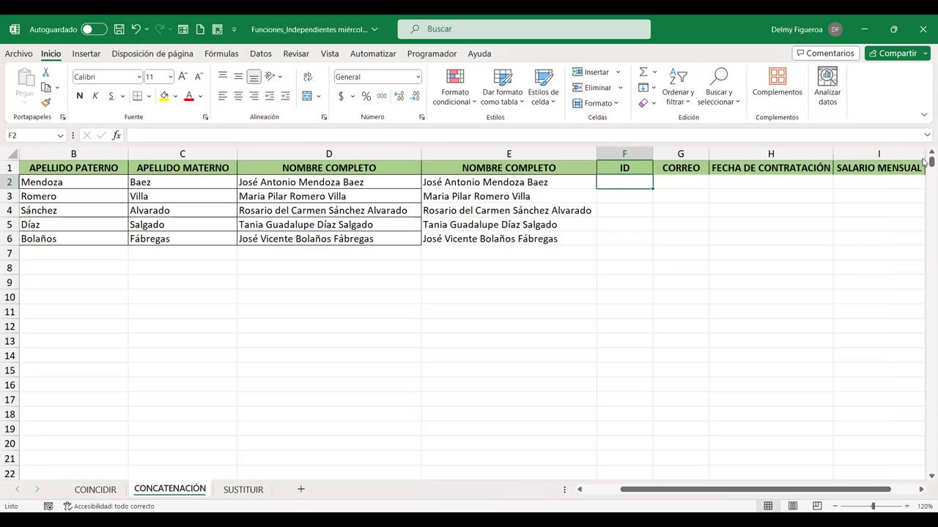
text(+)
text(ALE)
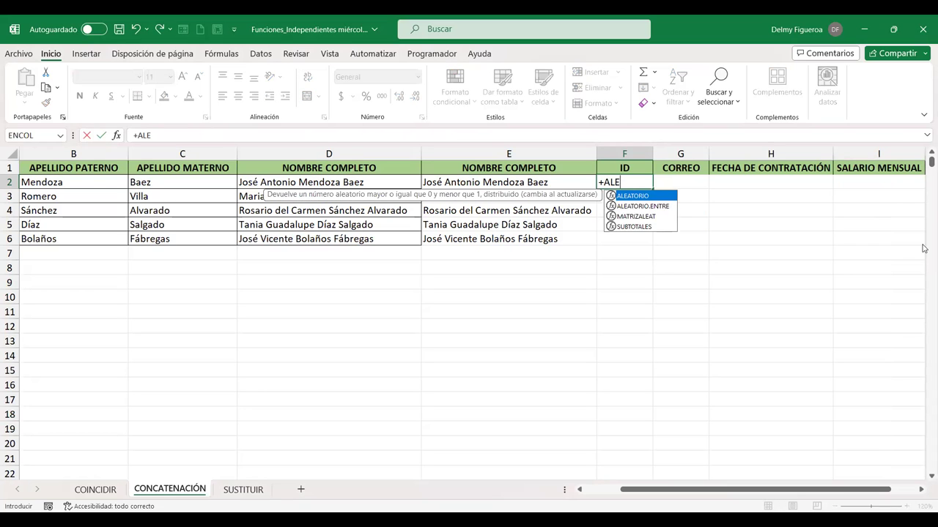
key(Down)
key(Tab)
text(100)
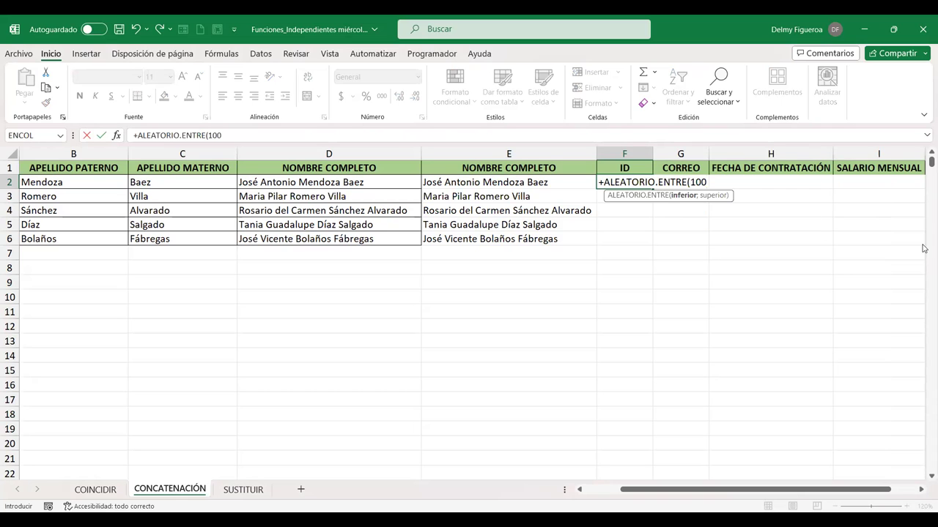
text(:)
key(BackSpace)
text(;1000))
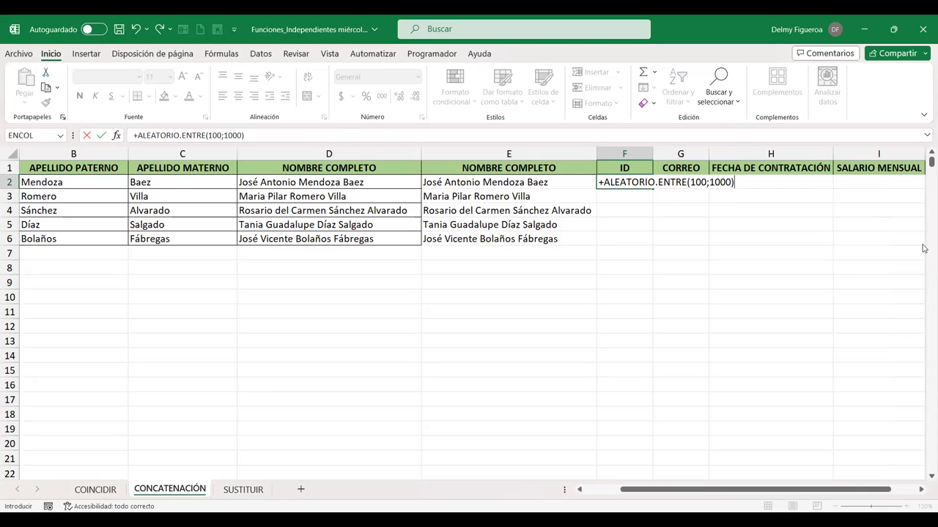
key(Return)
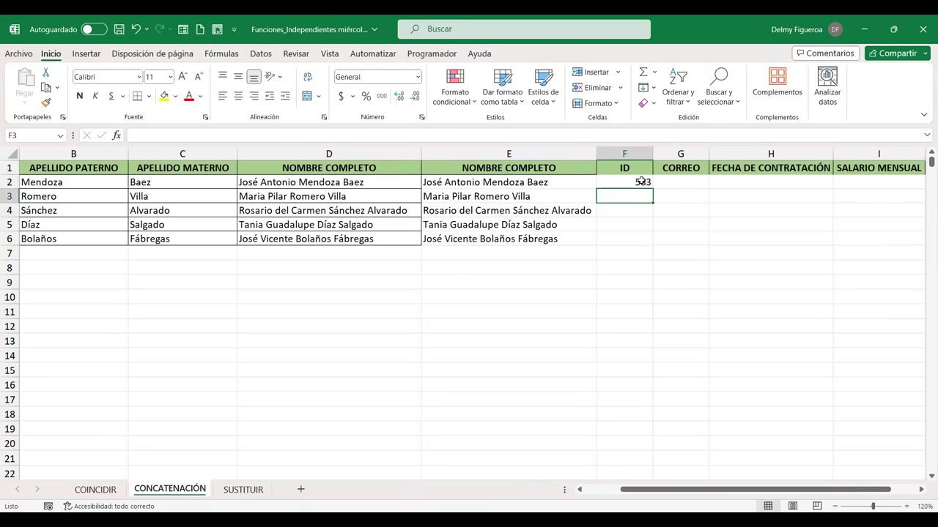
Step: Fill the ID formula down to F6 and paste the results back as fixed values
click(634, 182)
drag(651, 189, 646, 247)
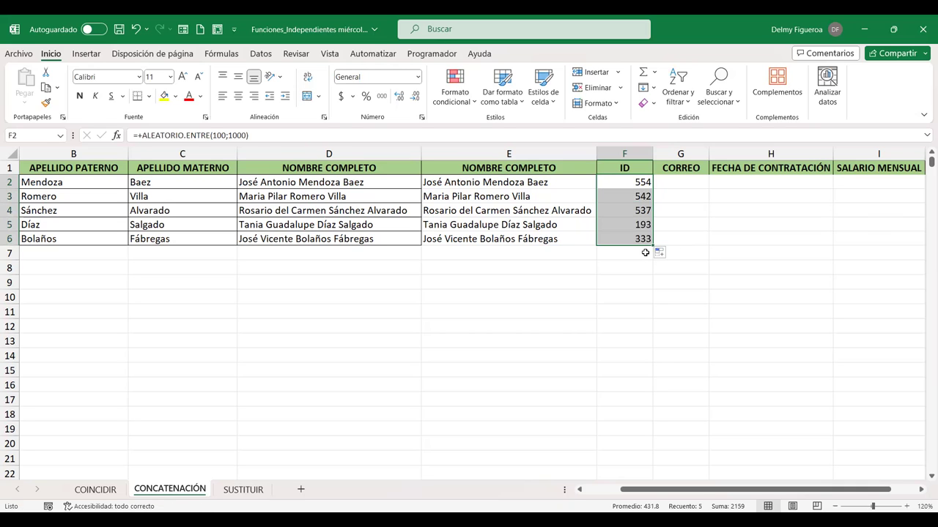
key(ctrl+c)
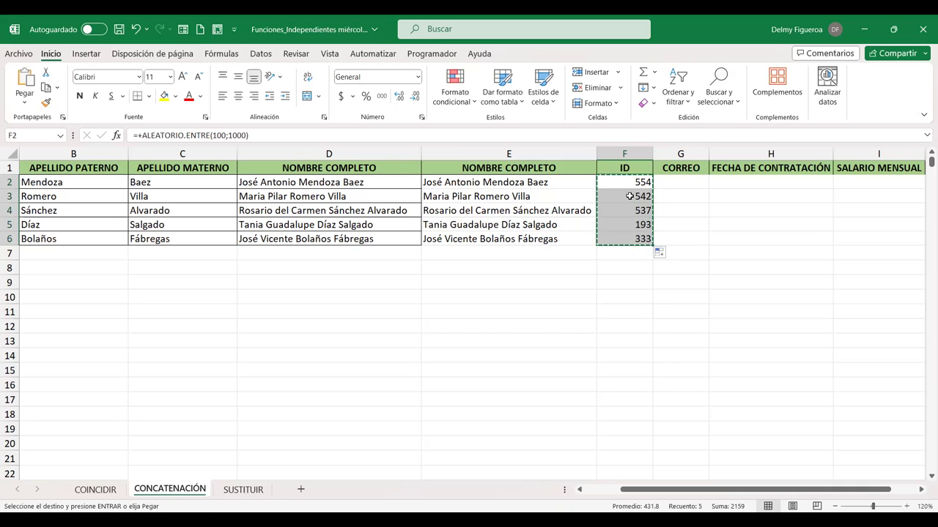
right_click(630, 196)
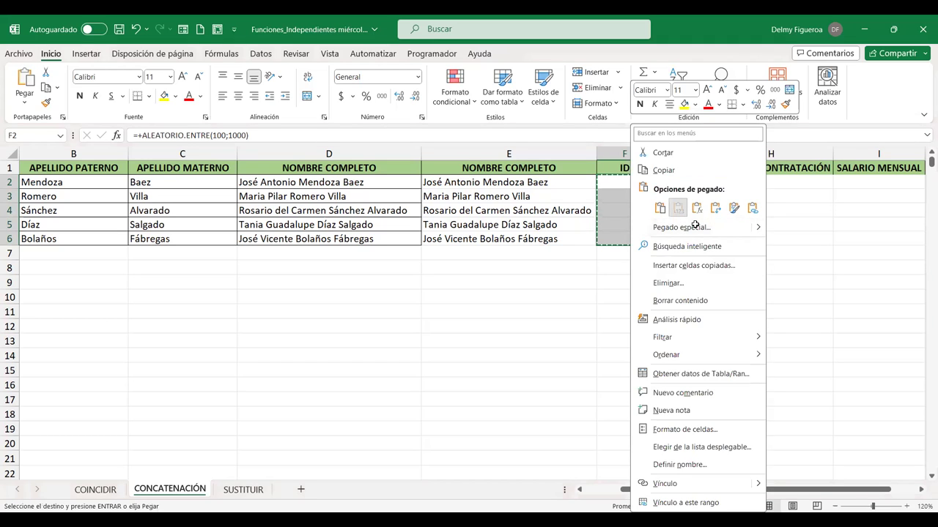
click(679, 208)
key(Escape)
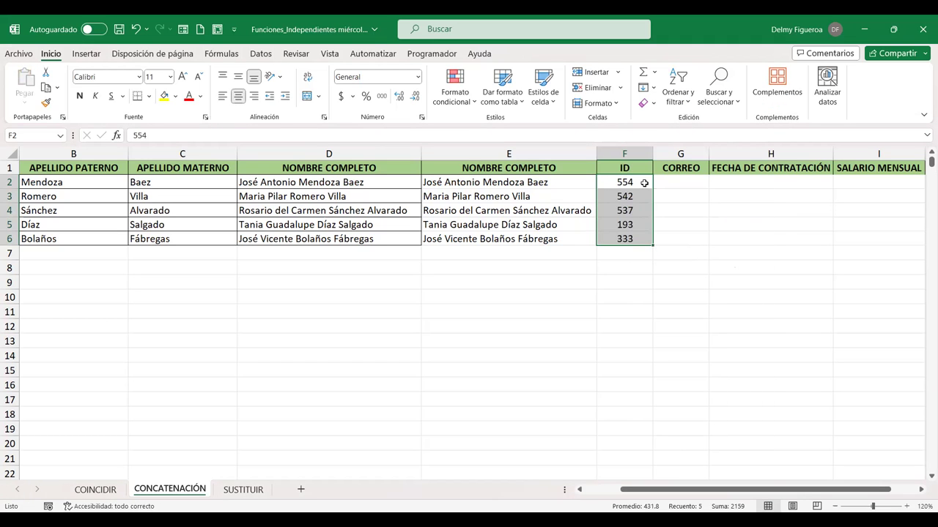
click(645, 183)
click(644, 222)
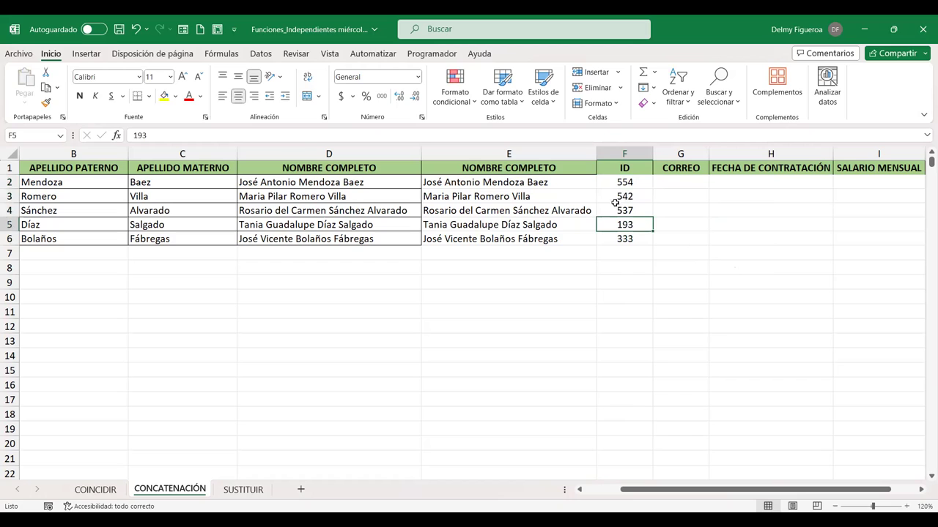
click(686, 180)
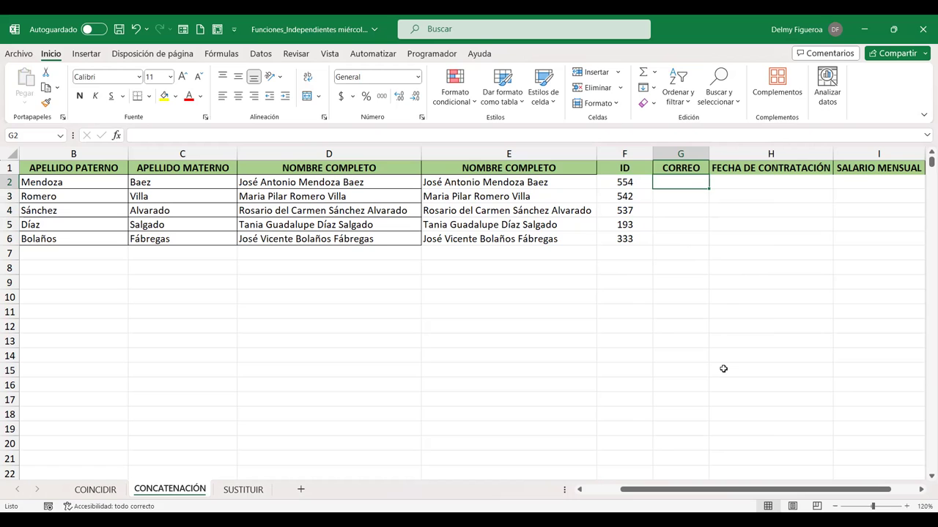
key(Left)
key(Left)
key(Left)
key(Left)
key(Left)
key(Right)
key(Right)
key(Right)
key(Right)
key(Right)
key(Right)
key(Right)
key(Left)
key(Left)
key(Left)
key(Left)
key(Left)
key(Left)
key(Left)
key(Right)
key(Right)
key(Right)
key(Right)
key(Right)
key(Right)
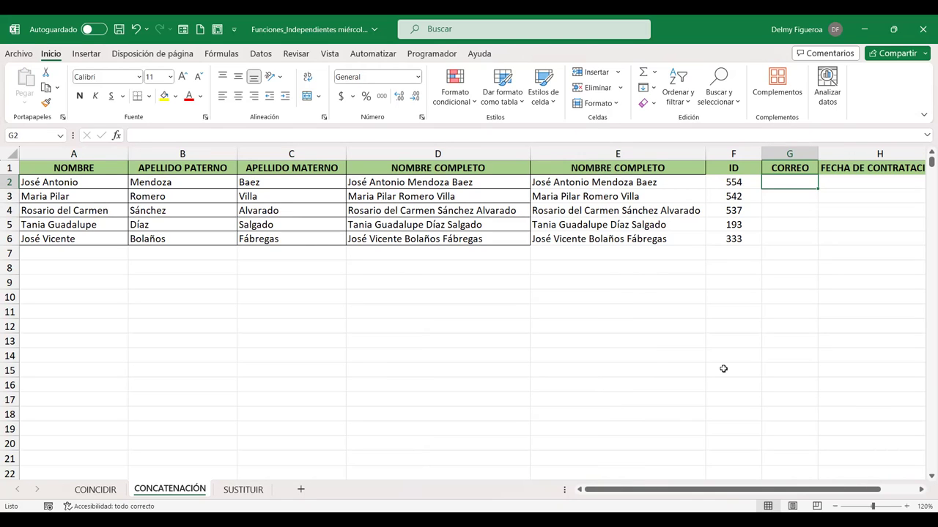
Step: Start G2's email formula joining the B2 surname, replacing the literal initial with izq to give =izq&B2
text(J)
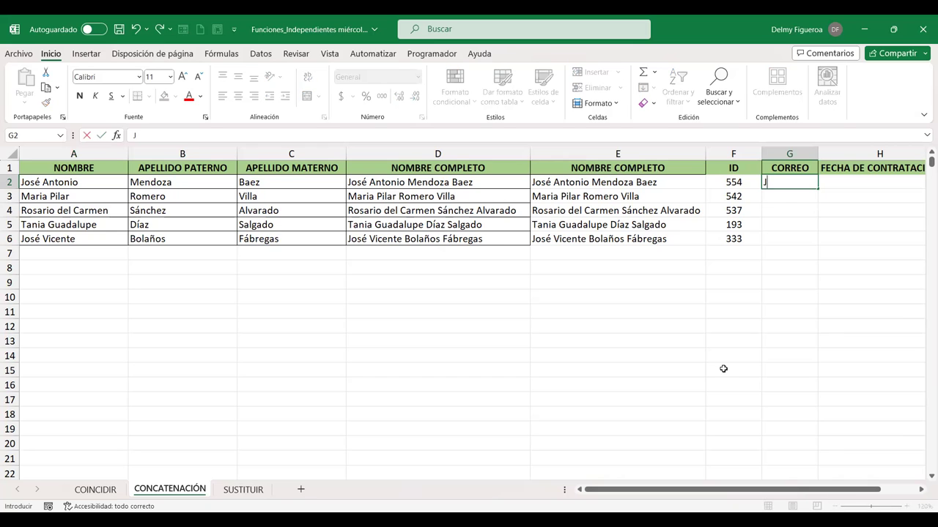
key(BackSpace)
text(j.)
text(&)
key(BackSpace)
key(BackSpace)
key(BackSpace)
text(=)
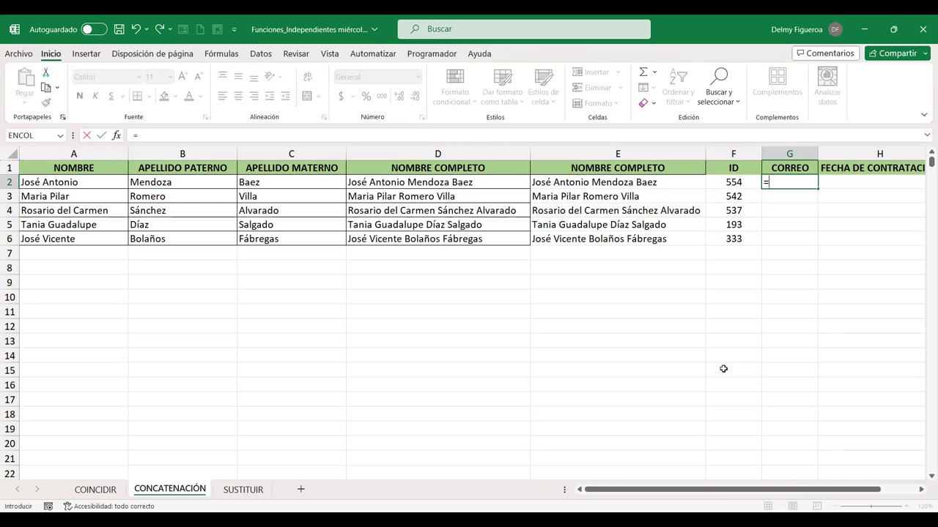
text(j.)
text(&)
click(191, 181)
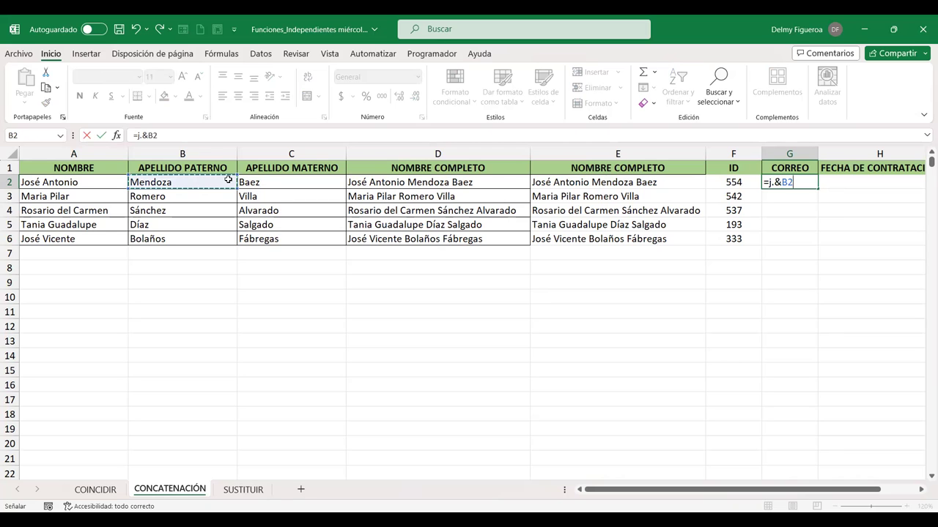
click(794, 181)
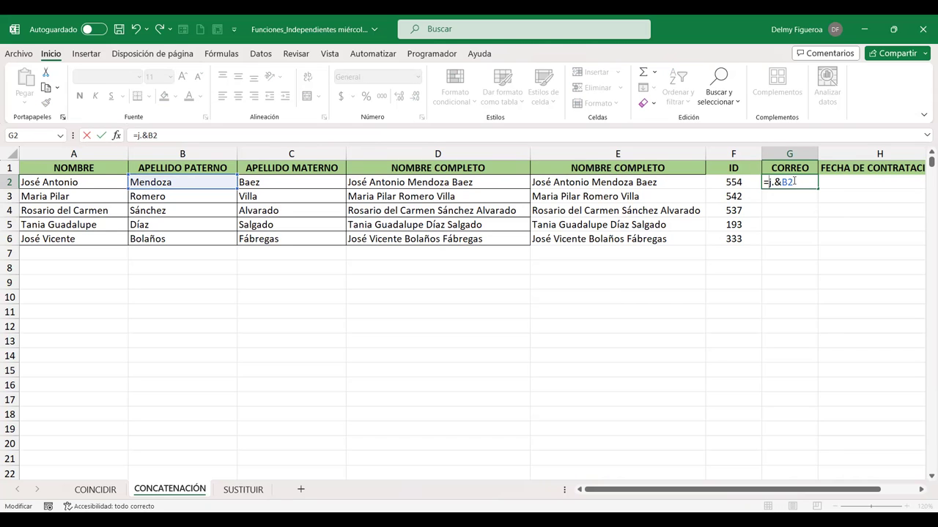
key(Delete)
key(Delete)
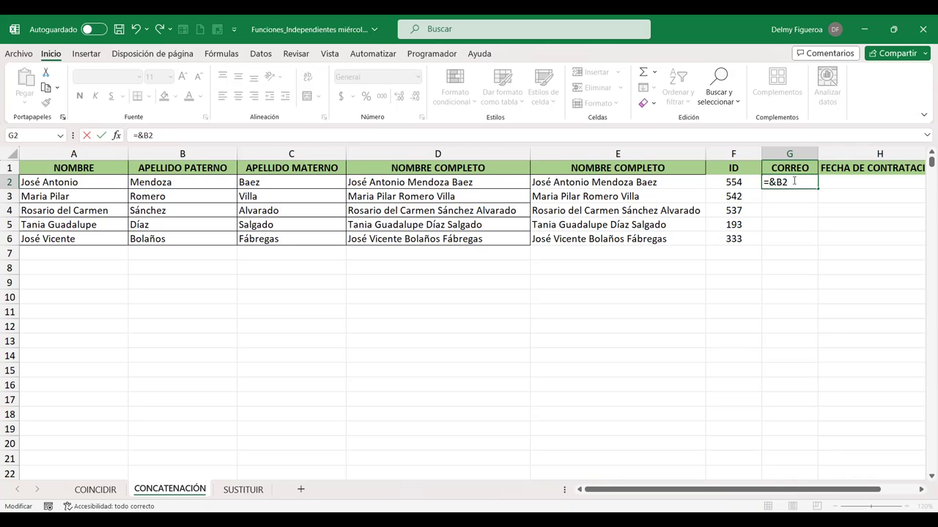
text(izq)
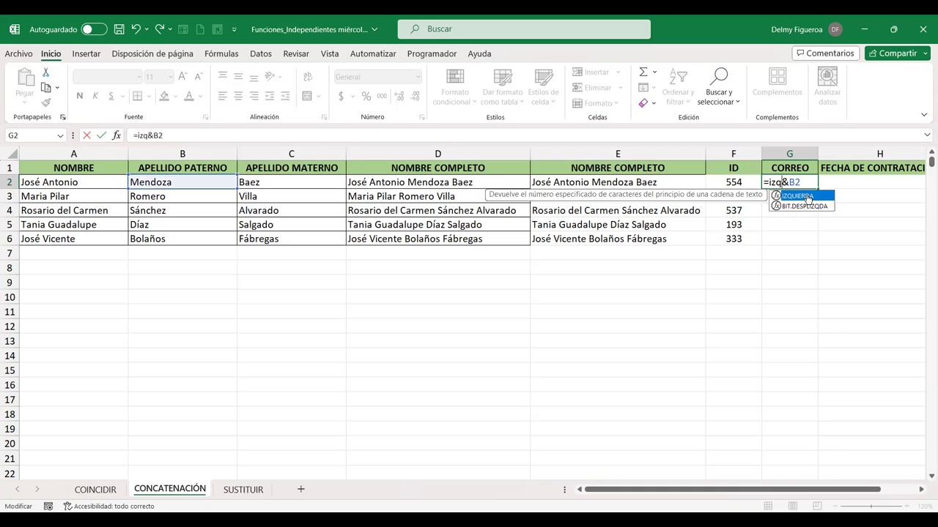
Step: Build the G2 formula =IZQUIERDA(A2;1)&"."&B2&"correo.com"
double_click(808, 198)
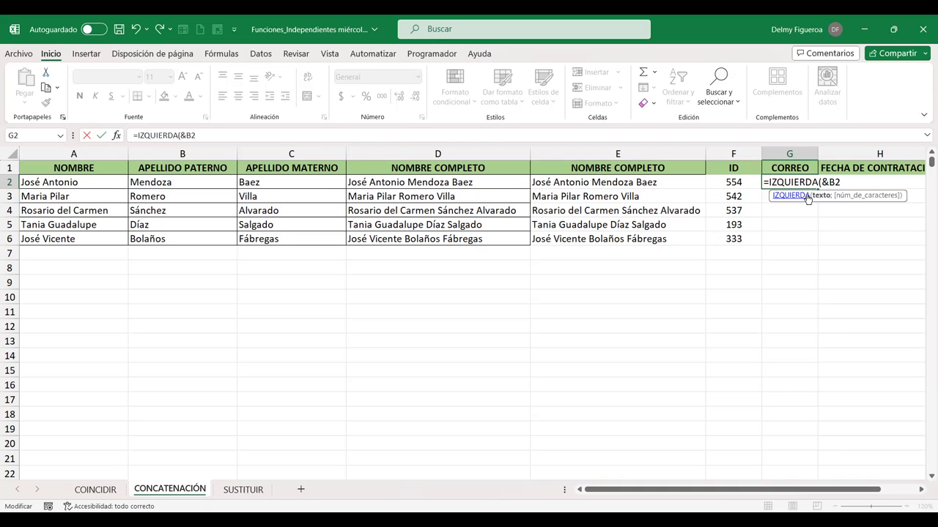
click(111, 182)
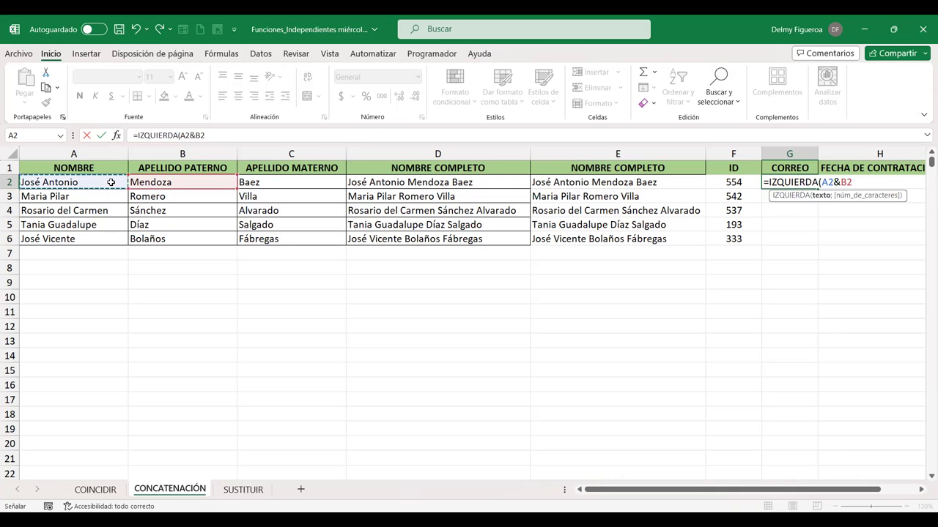
text(;1)
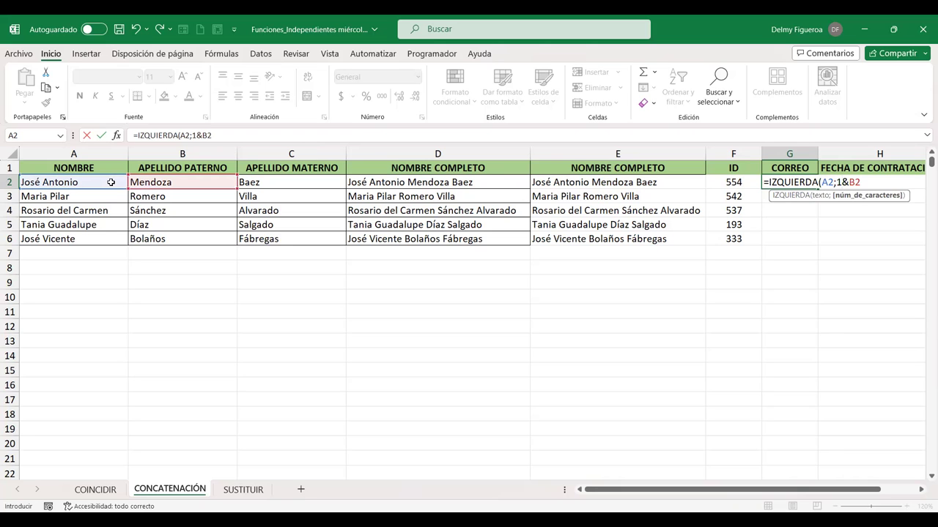
text())
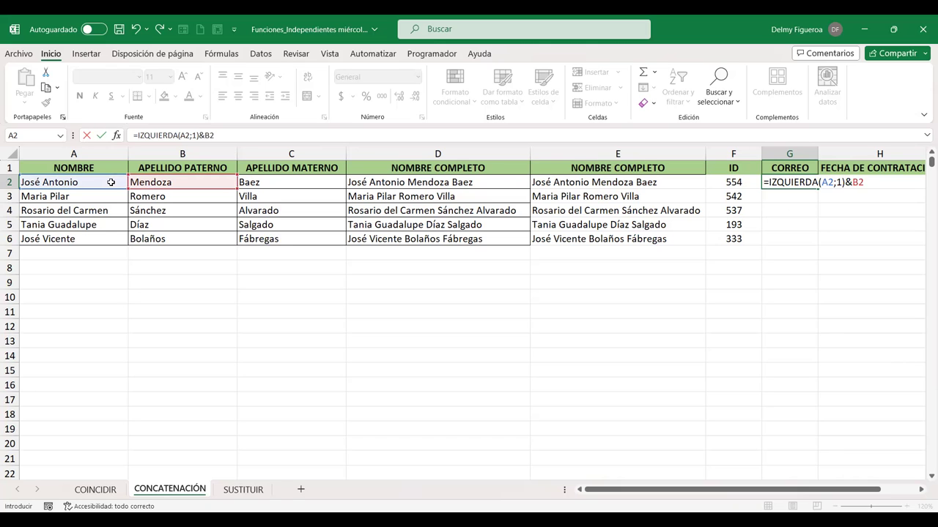
text(&"."&)
click(890, 182)
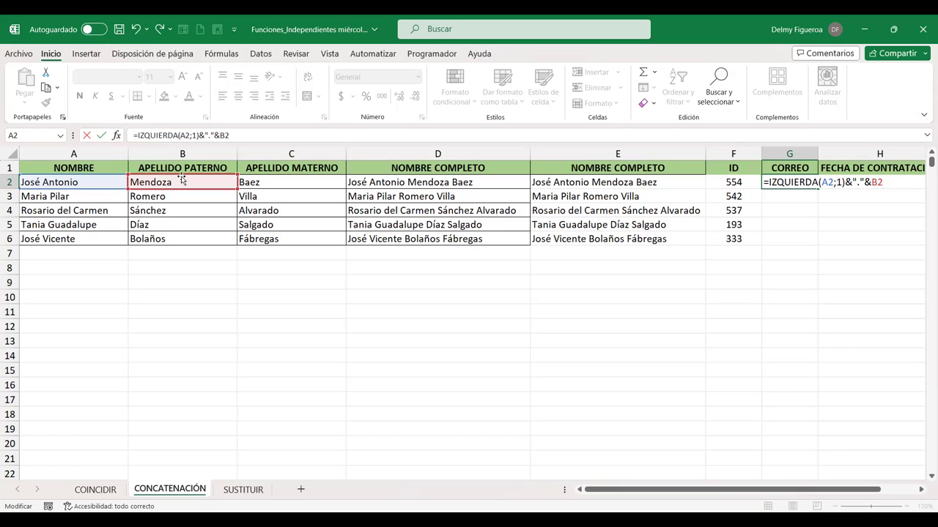
text(&")
text(correo.com")
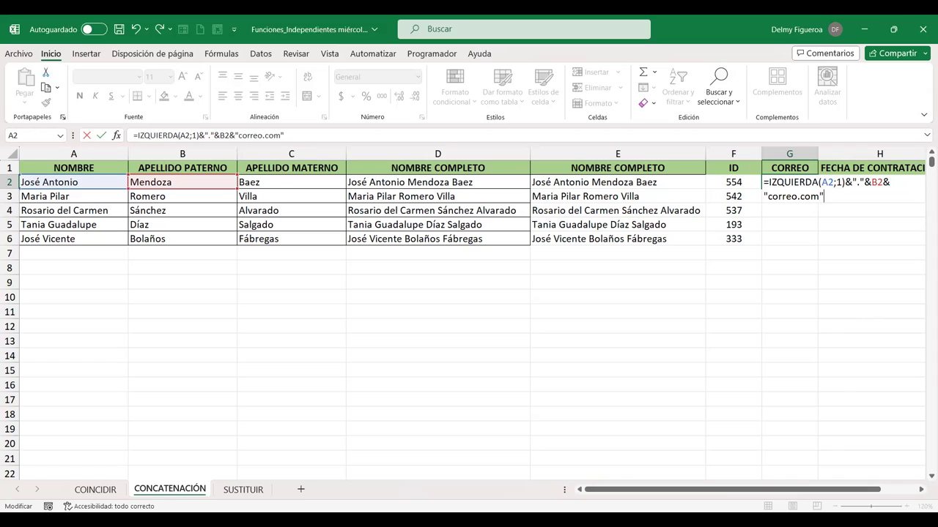
Step: Review each part of the email formula (A2, 1, the dot, B2, correo.com) and commit it
click(921, 492)
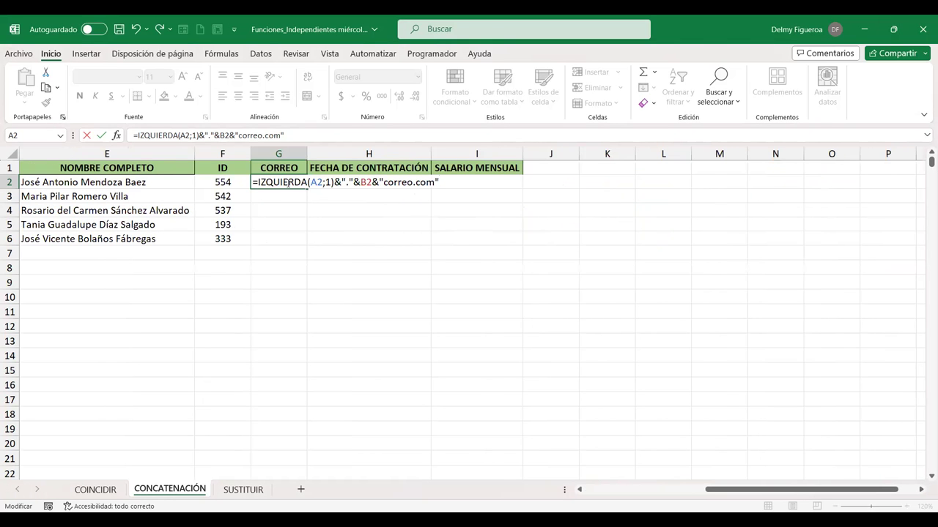
click(287, 182)
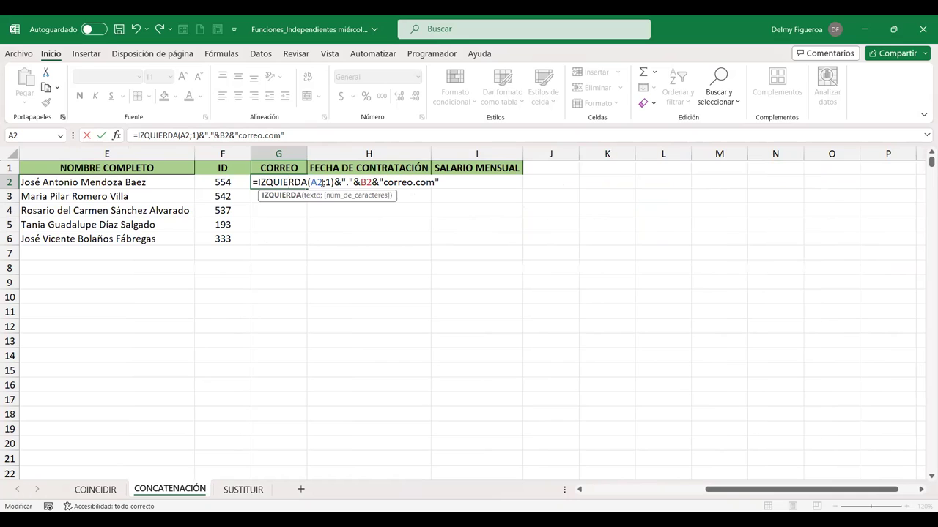
click(314, 182)
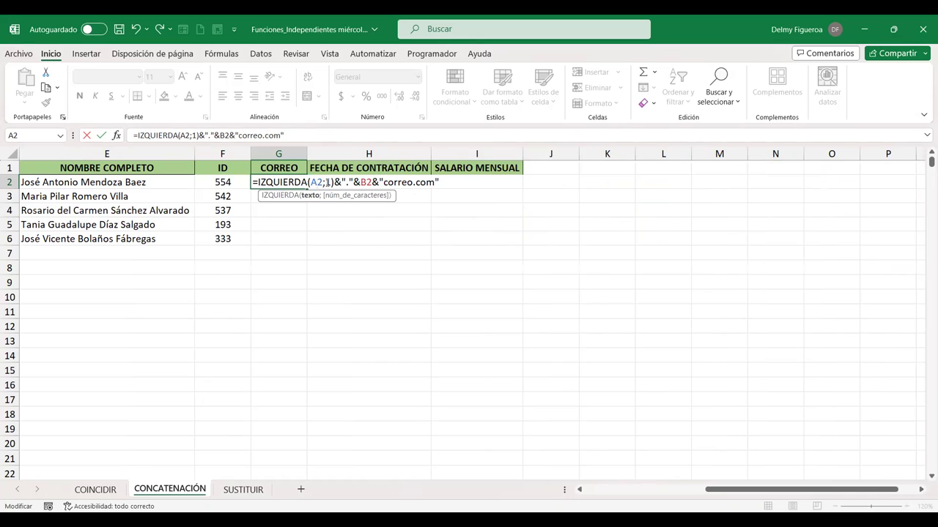
click(326, 182)
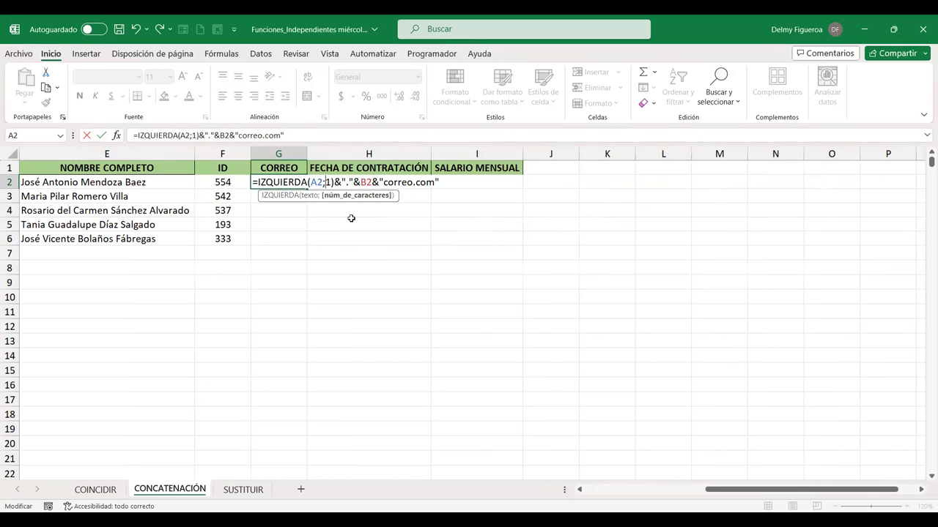
click(345, 182)
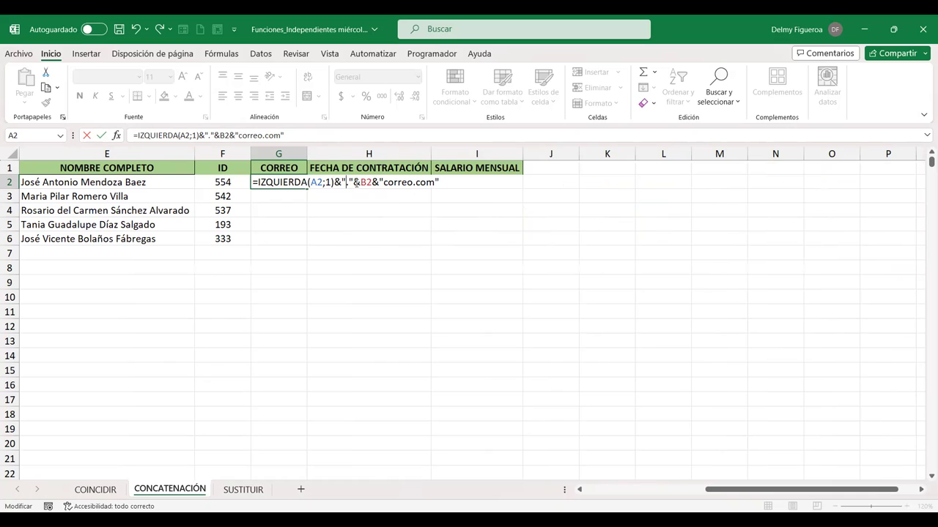
click(367, 183)
click(427, 182)
key(Return)
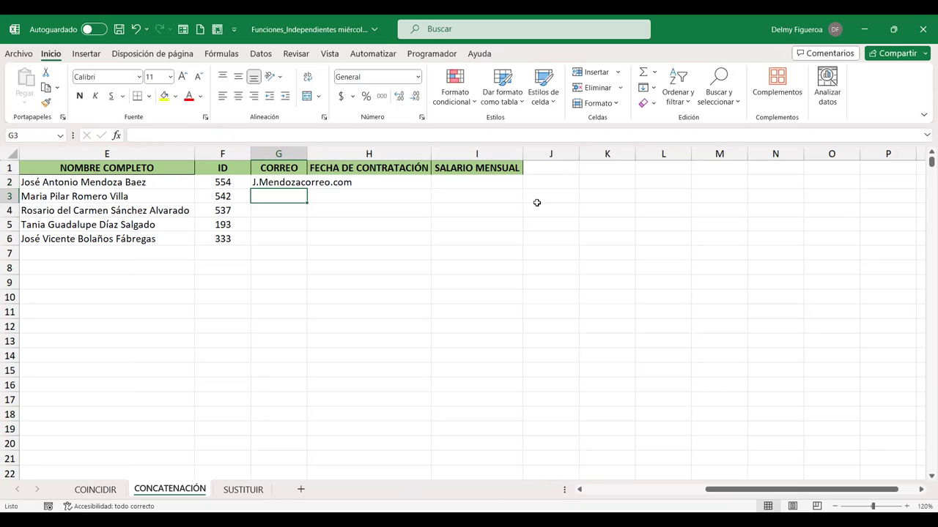
Step: Autofit column G and add @ before correo.com in G2's email formula
drag(308, 153, 308, 154)
double_click(308, 153)
key(Up)
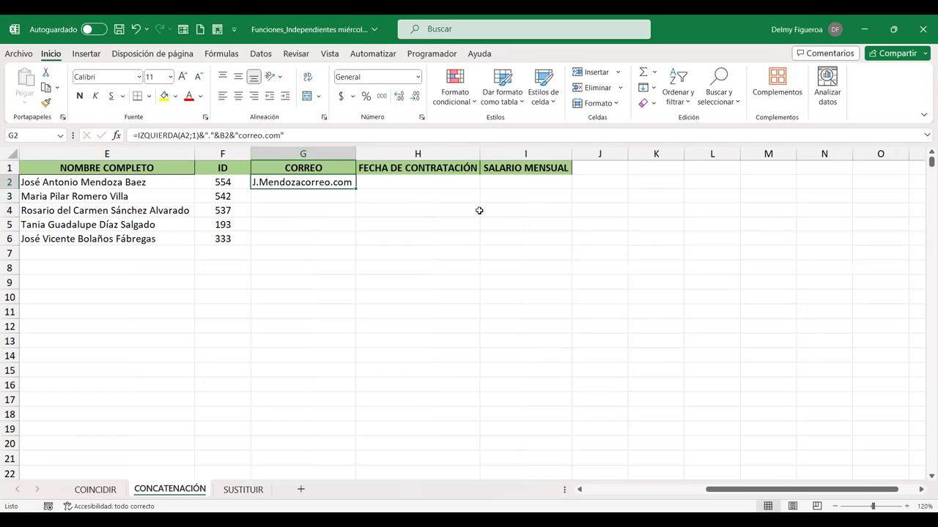
key(F2)
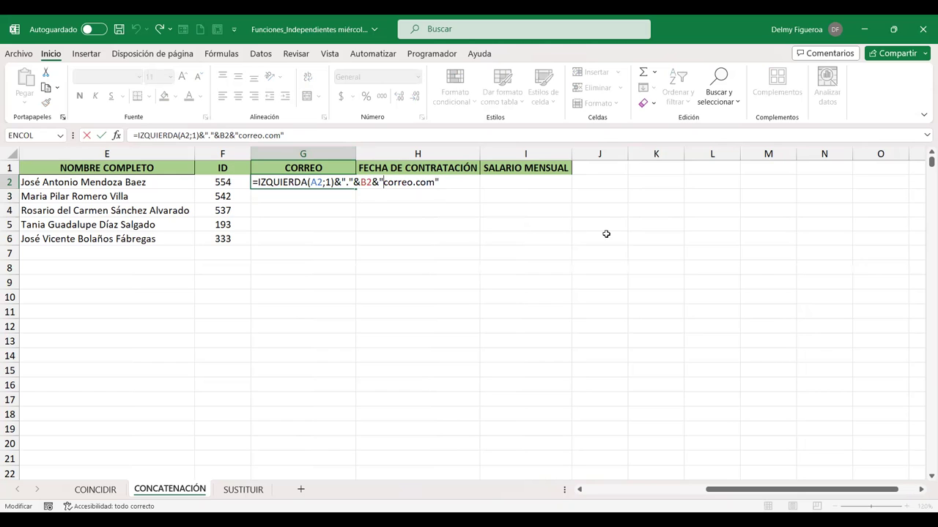
text(@)
key(Return)
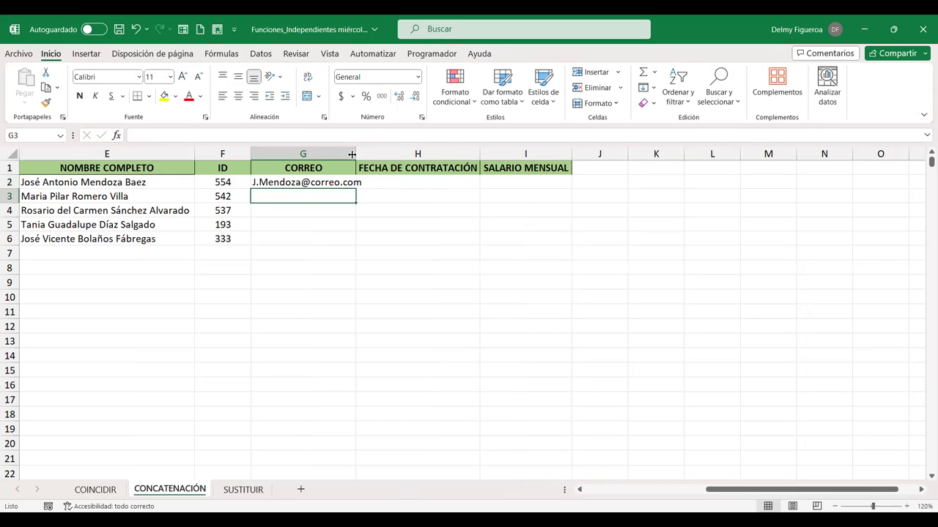
Step: Widen column G slightly and fill the email formula down from G2 to G6
drag(356, 153, 366, 154)
click(346, 181)
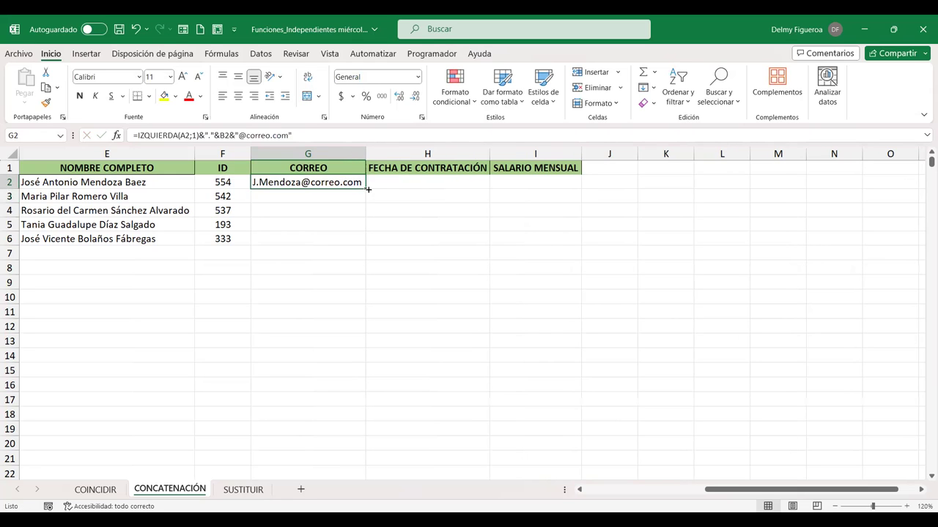
drag(365, 189, 364, 247)
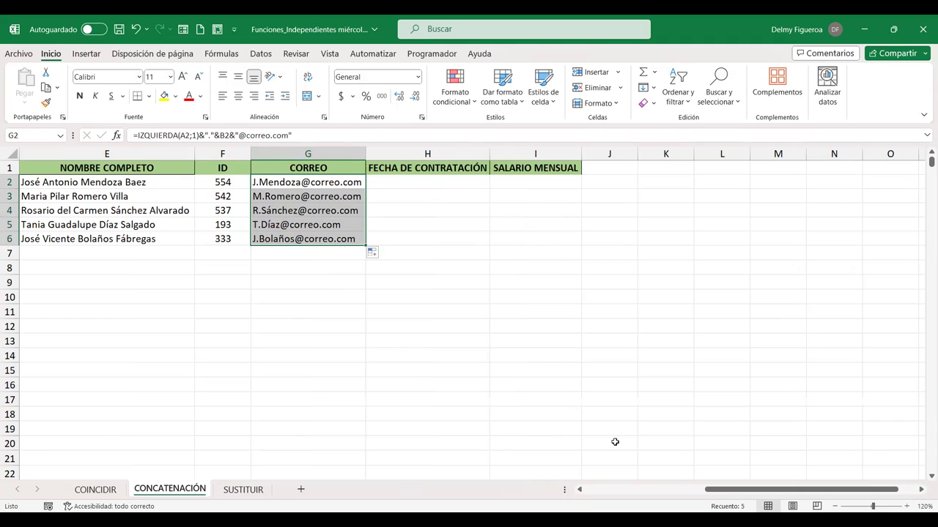
drag(708, 491, 624, 505)
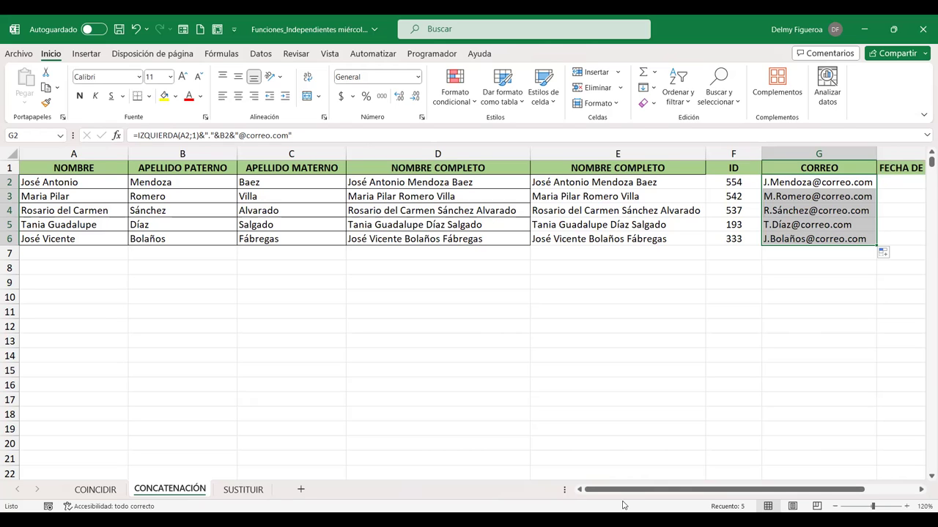
drag(682, 489, 779, 502)
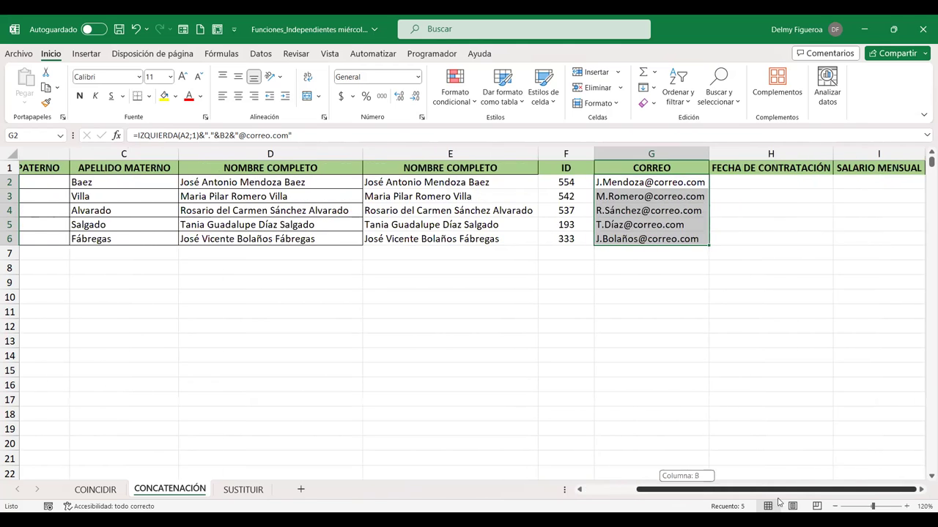
click(922, 490)
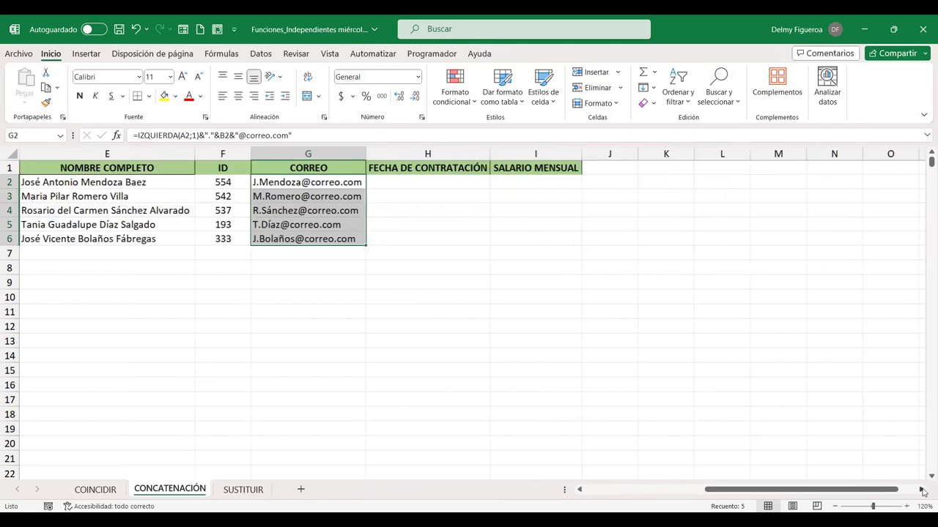
click(432, 182)
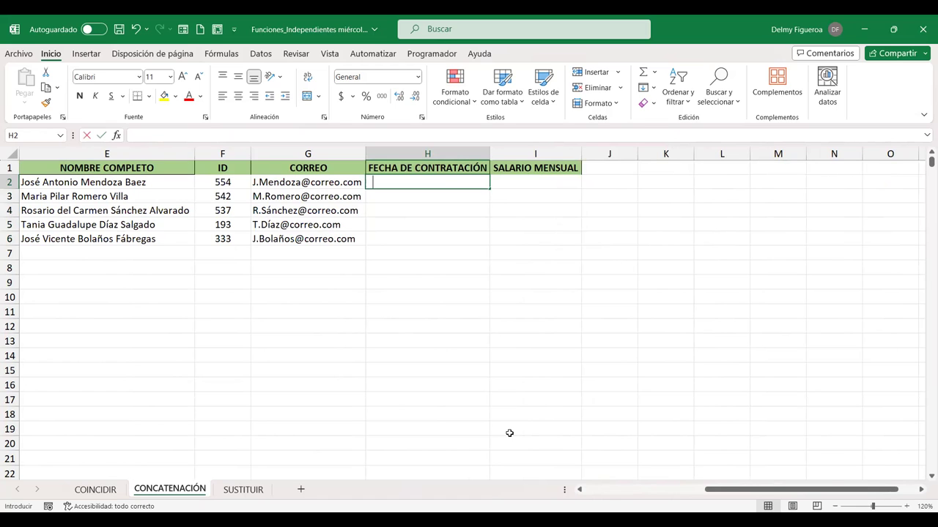
Step: Start an ALEATORIO.ENTRE formula in H2, then abandon it
text(+ale)
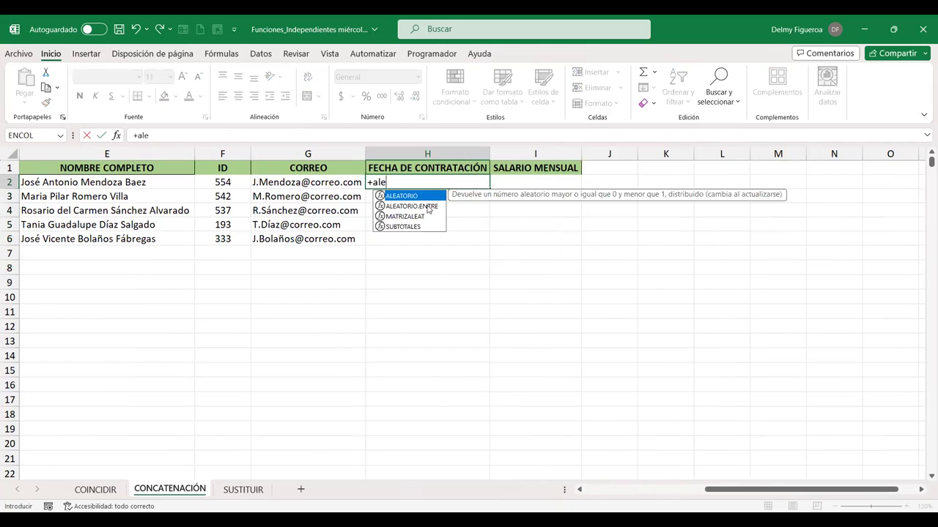
double_click(433, 207)
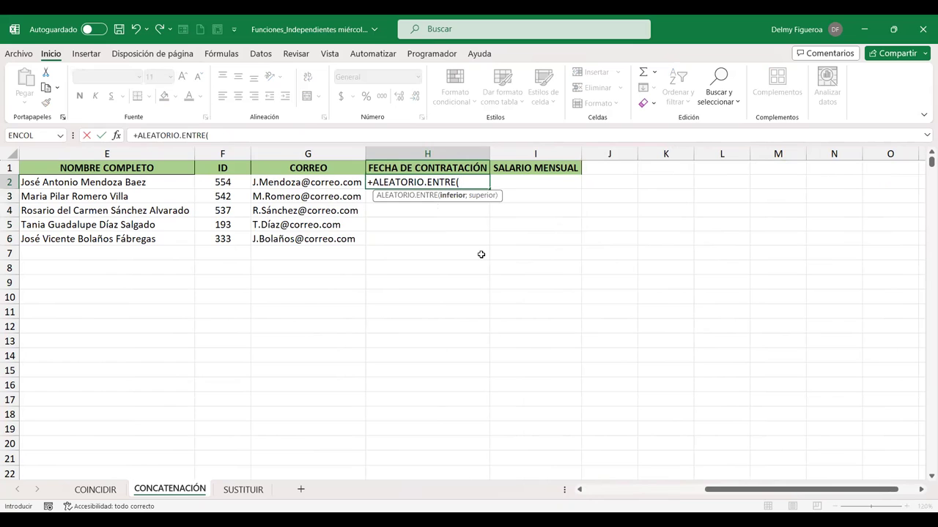
key(Escape)
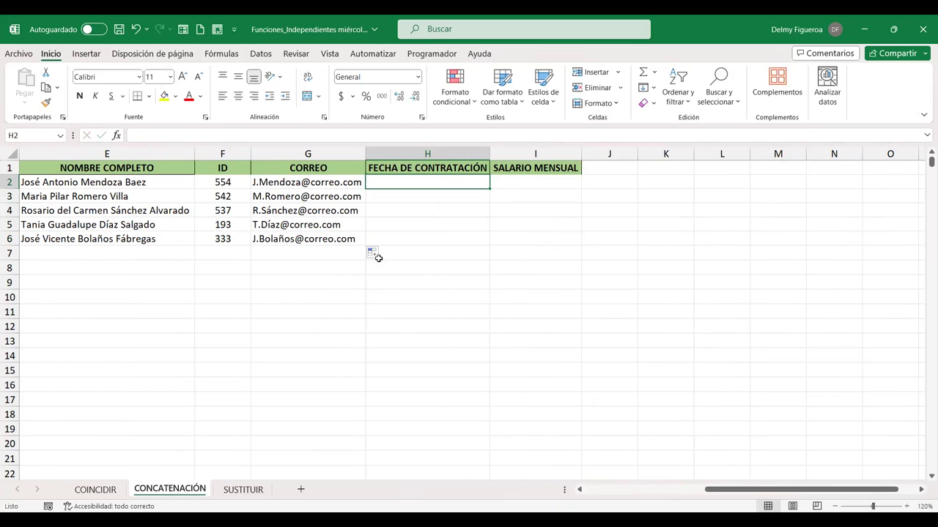
Step: Enter the formula =+HOY() in cell H8
click(419, 267)
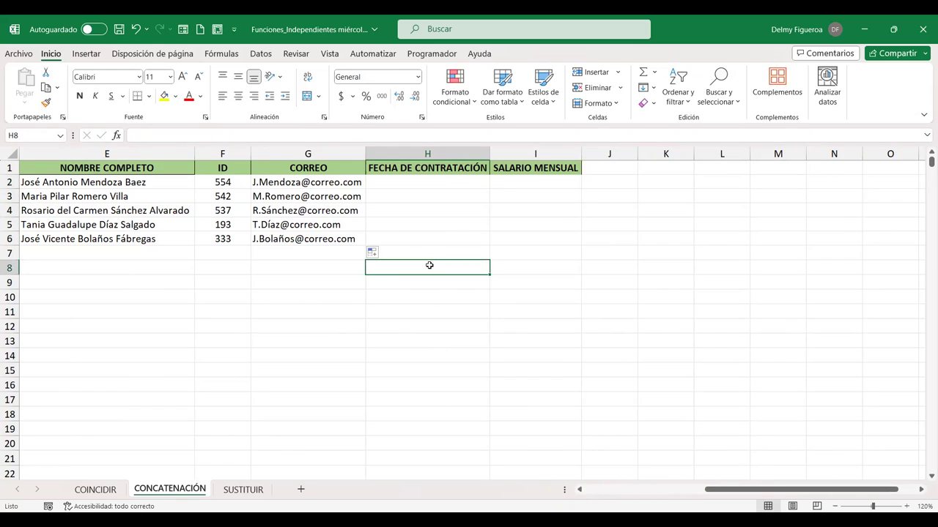
text(+)
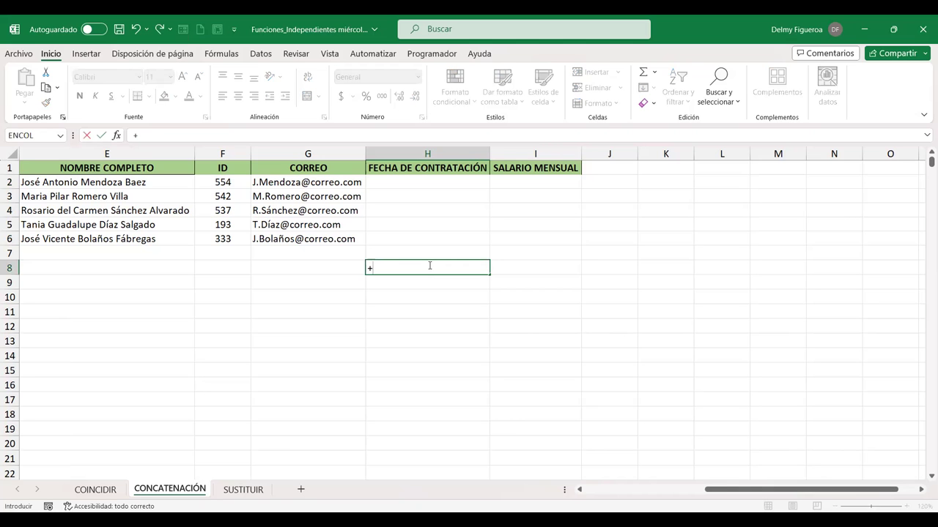
text(hoy)
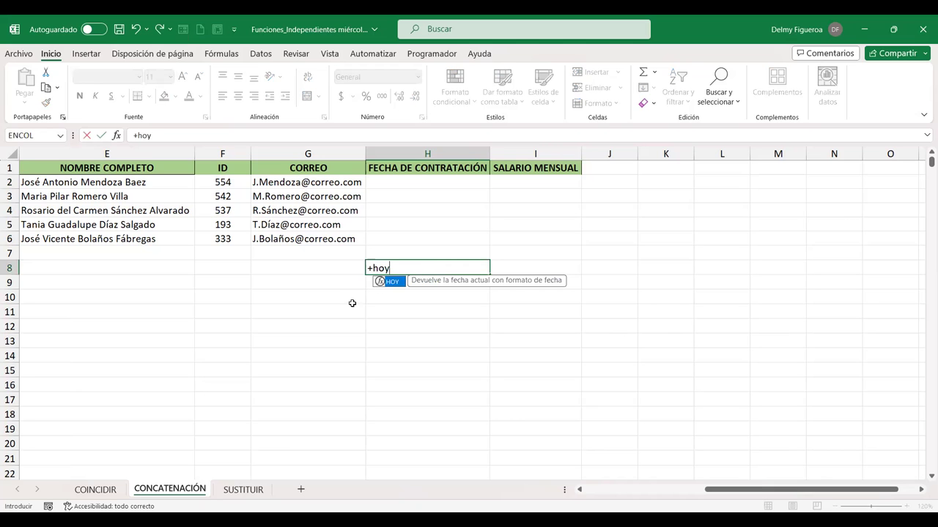
double_click(392, 282)
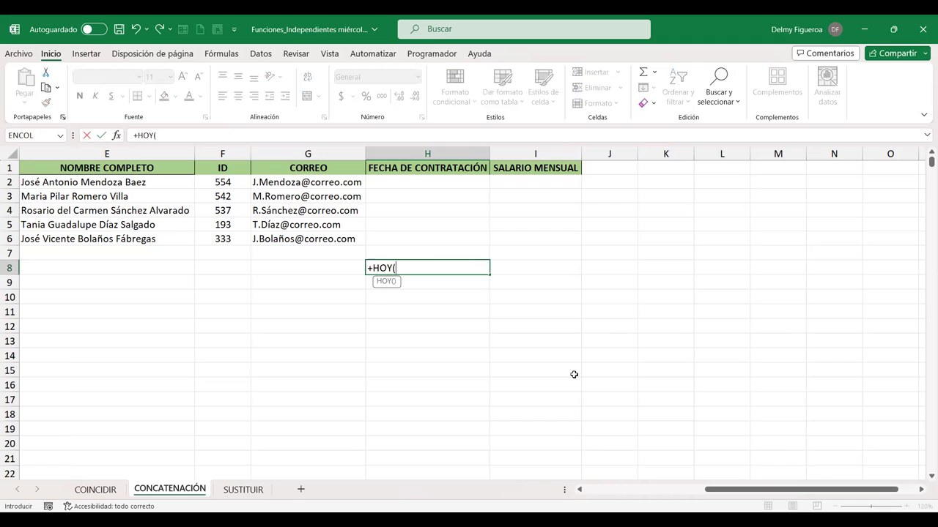
text())
key(Return)
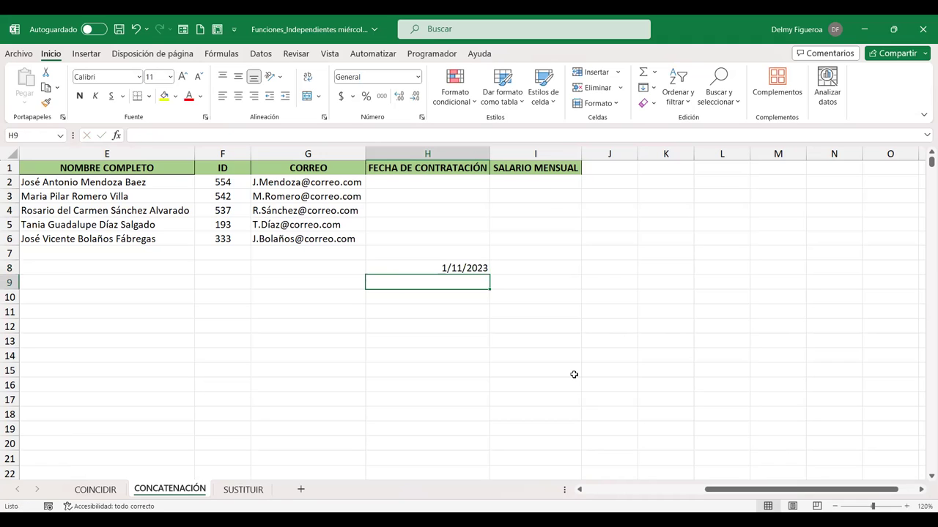
Step: Set H8's number format to General so today's date shows as 45231
click(455, 264)
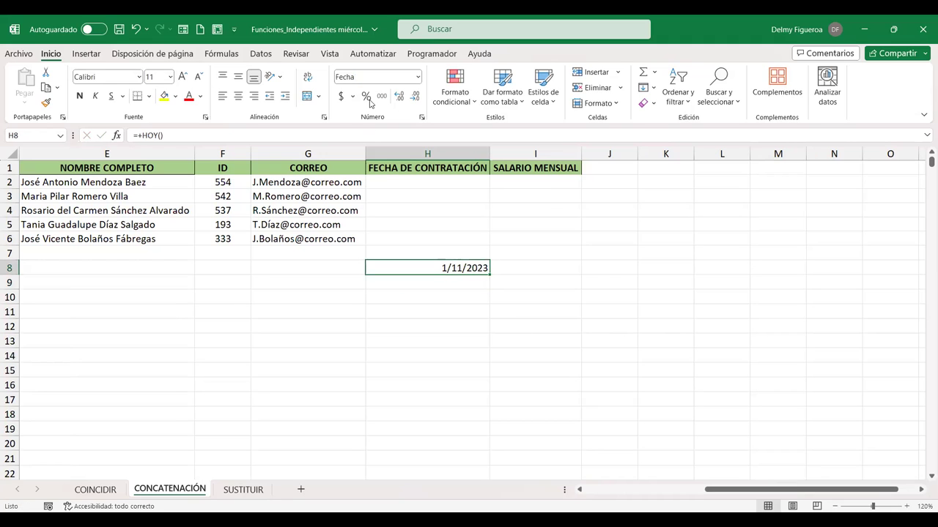
click(353, 76)
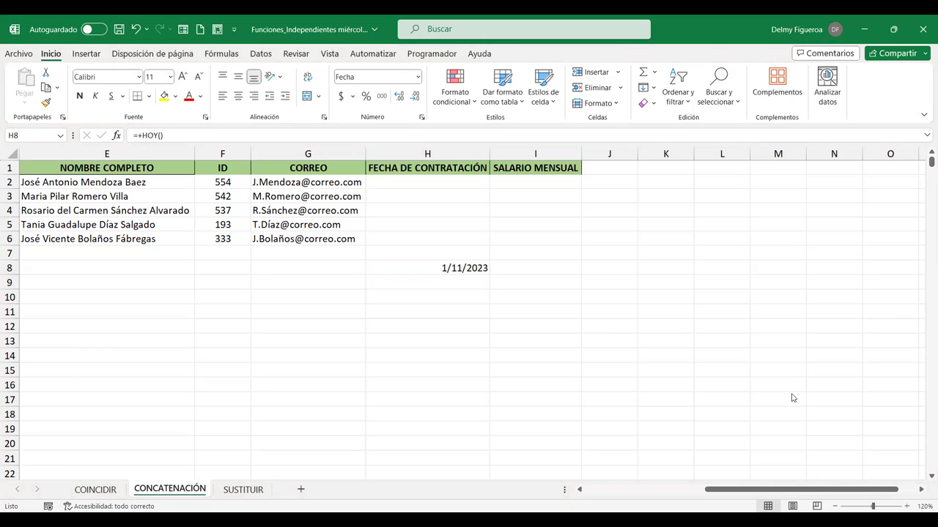
click(441, 268)
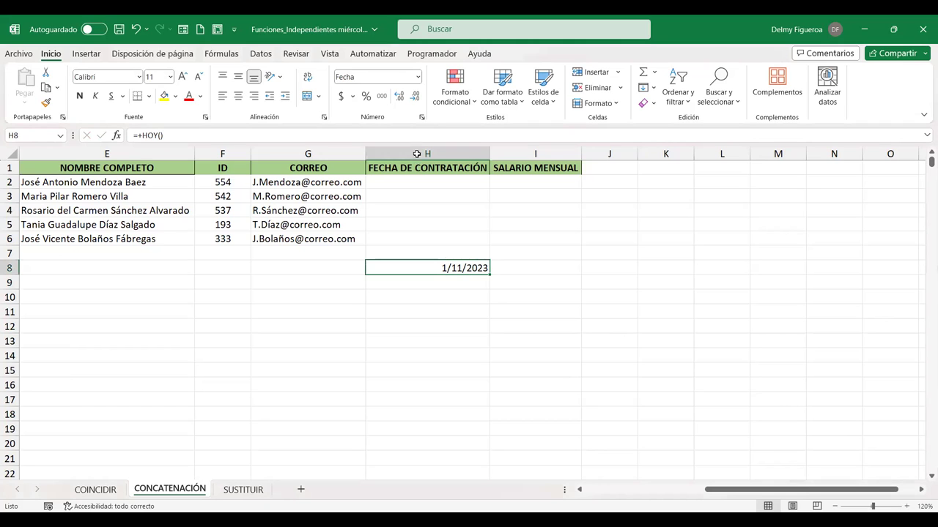
click(419, 78)
click(389, 94)
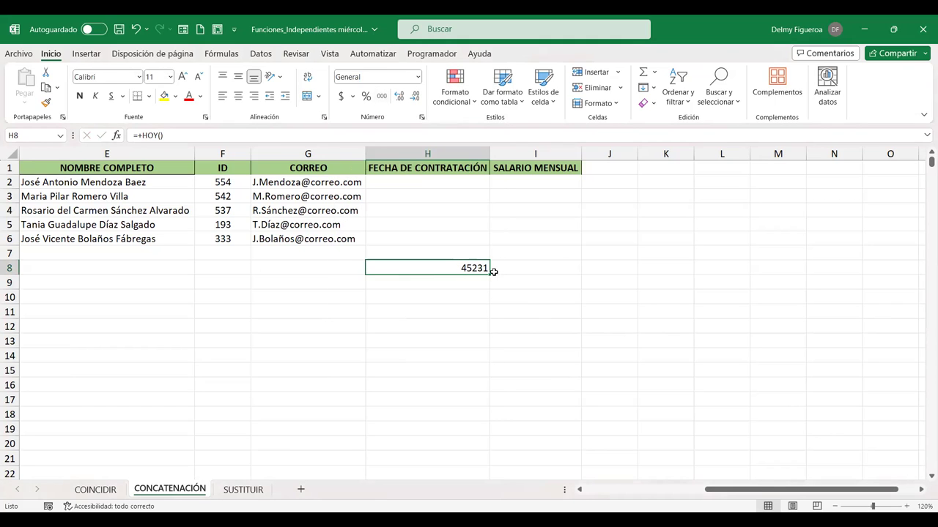
click(452, 181)
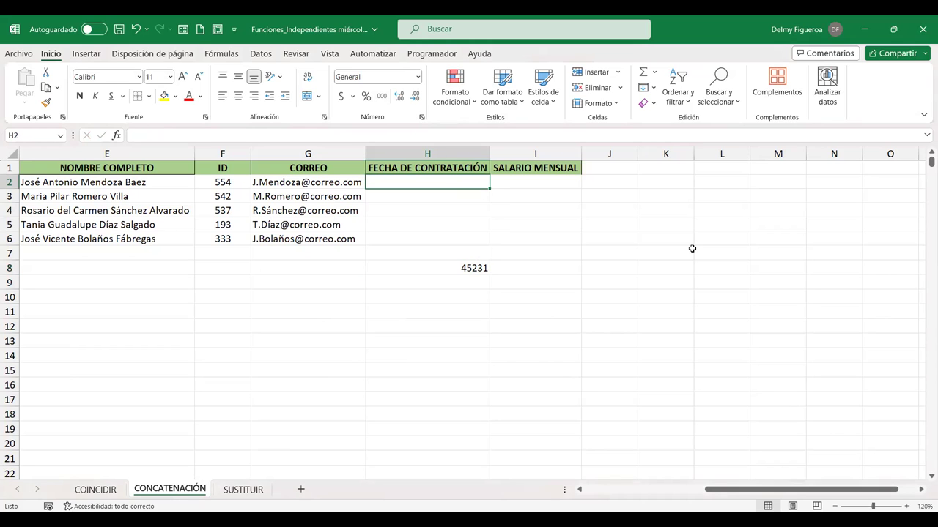
Step: Enter =+ALEATORIO.ENTRE(30000;45000) in H2
key(F2)
text(+a)
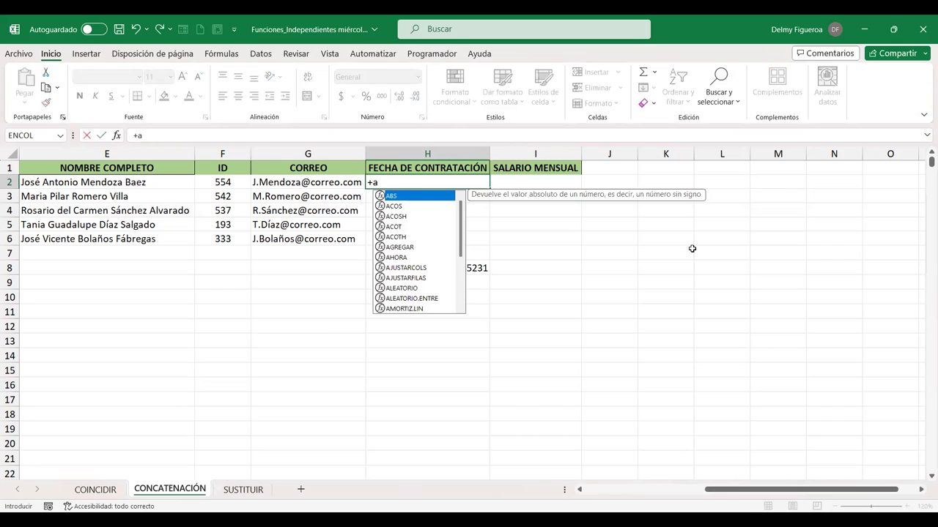
text(lea)
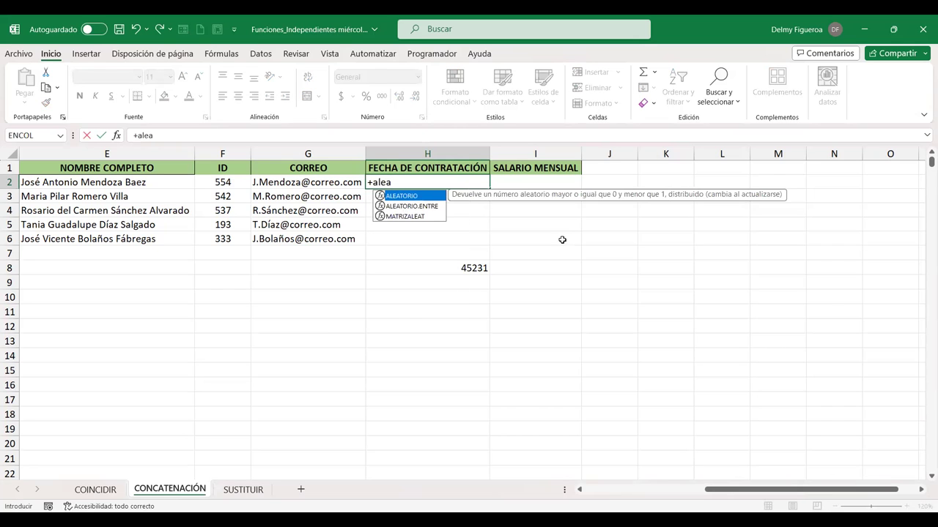
key(Down)
key(Tab)
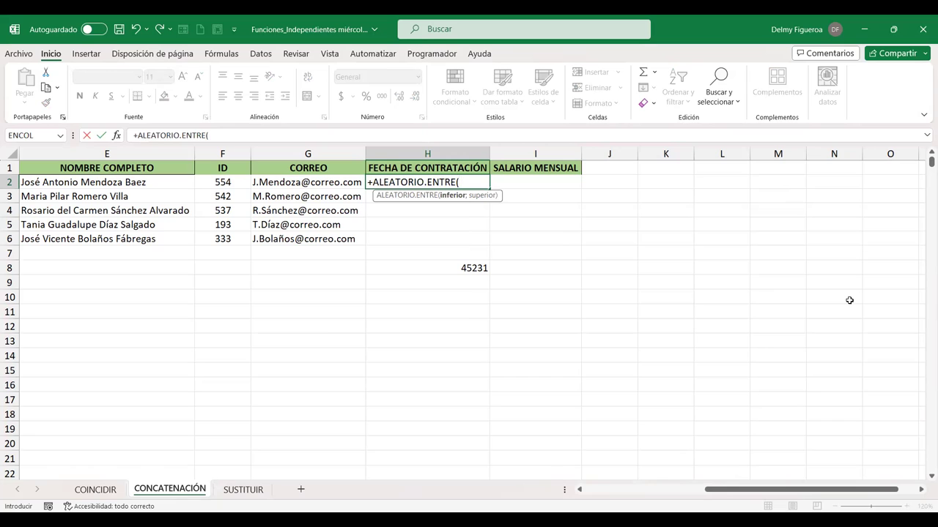
text(30000;45000))
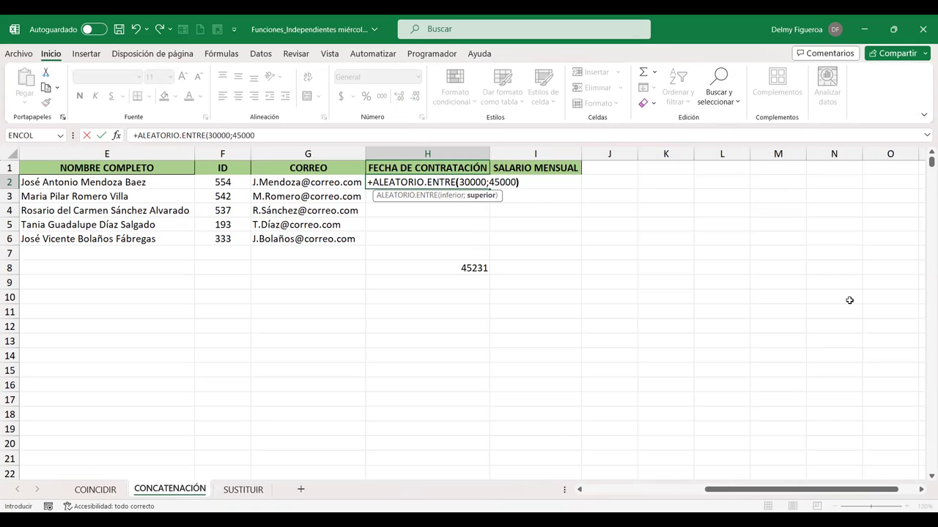
key(Return)
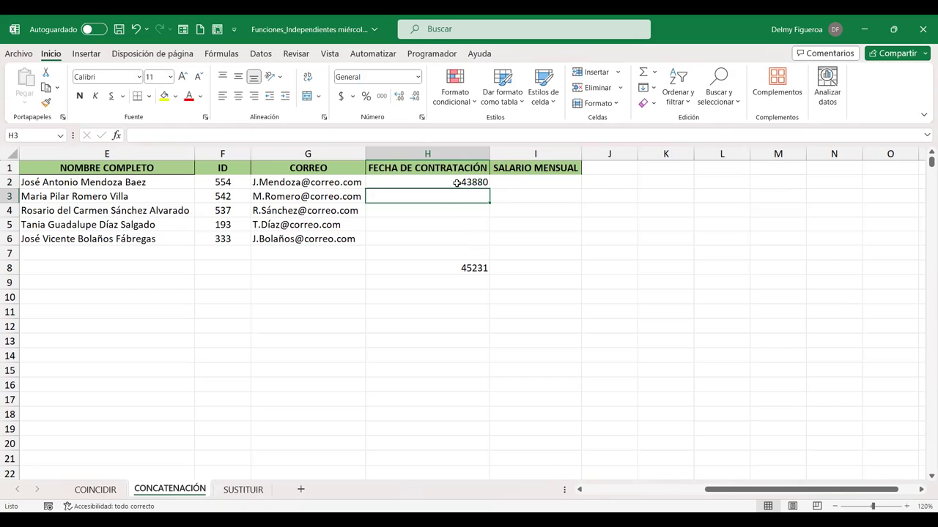
Step: Fill the random formula down through H6 and clear the extra H7 value
click(487, 185)
drag(489, 187, 489, 255)
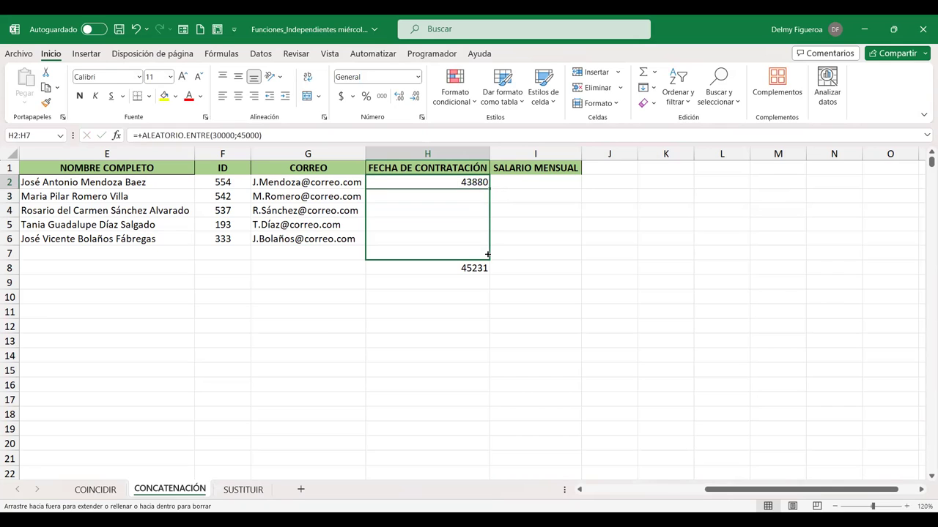
click(479, 253)
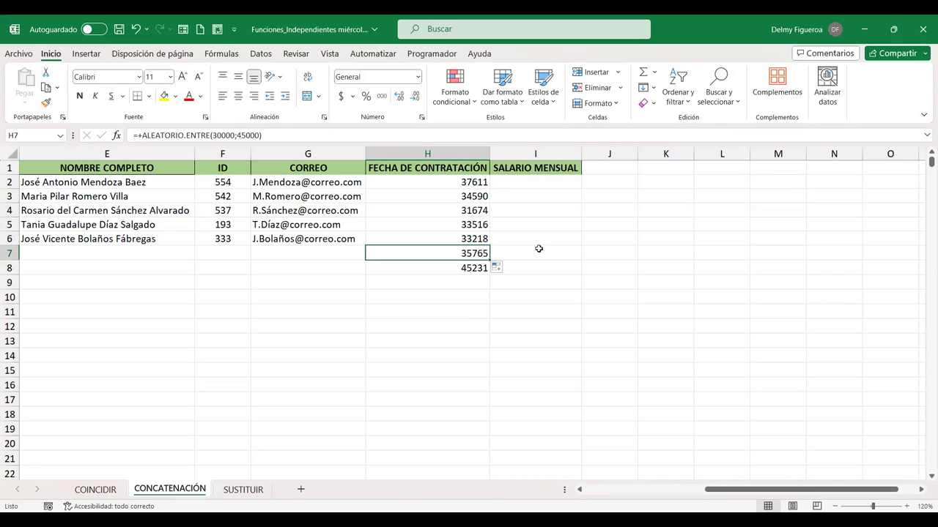
key(Delete)
Step: Paste H2:H6 over themselves as values and format them as short dates
drag(472, 182, 469, 237)
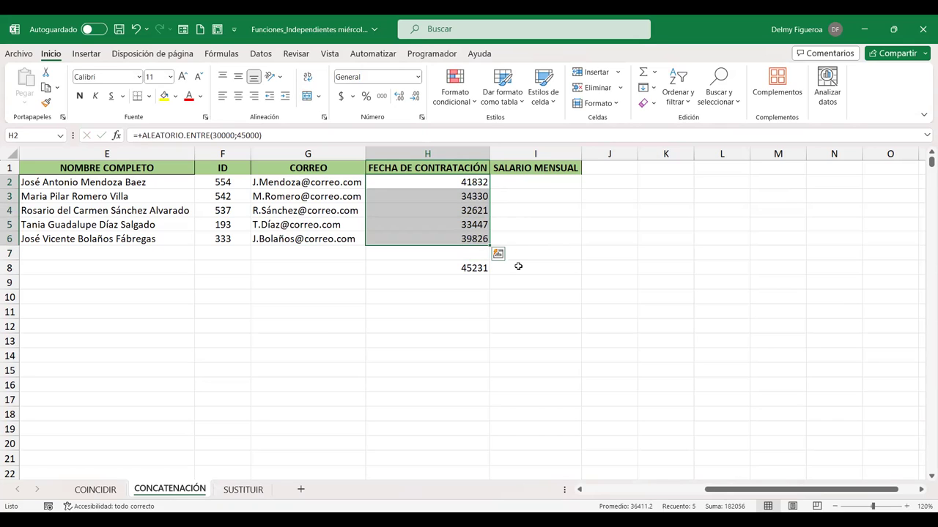
key(ctrl+c)
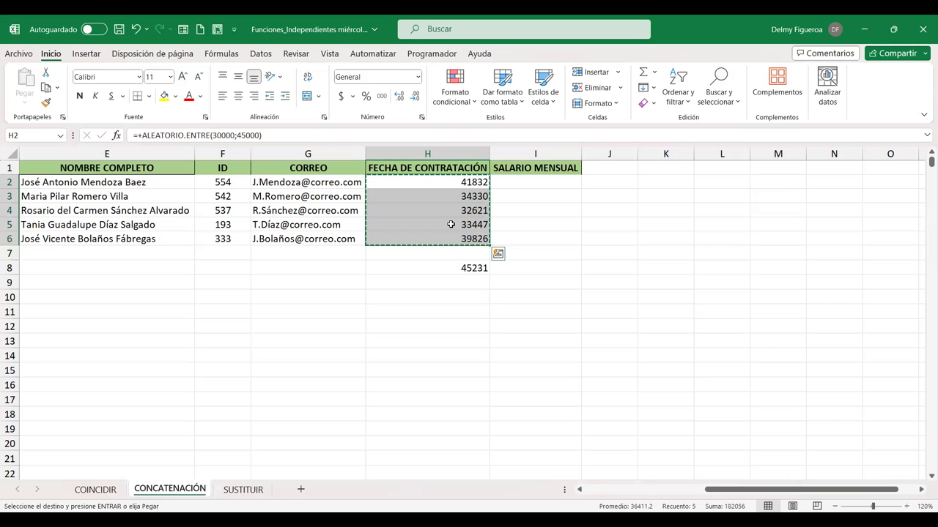
right_click(452, 224)
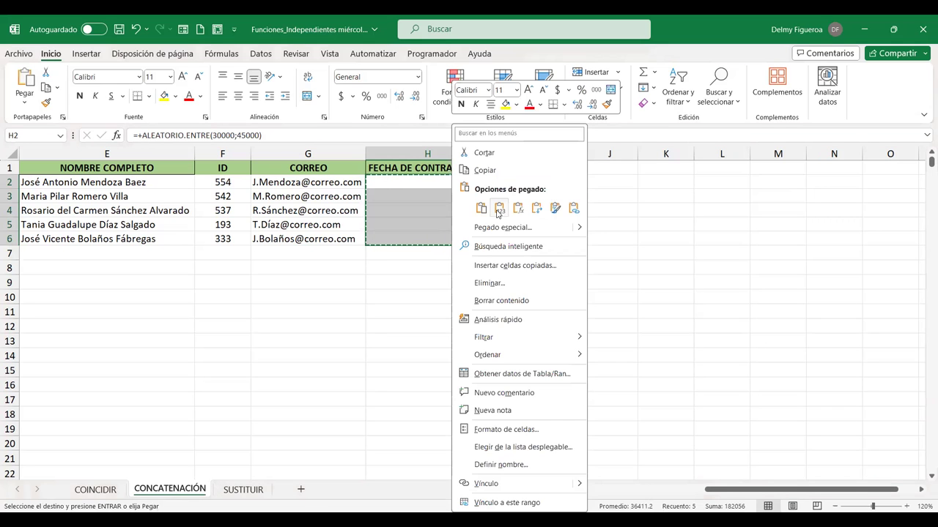
click(498, 210)
click(418, 77)
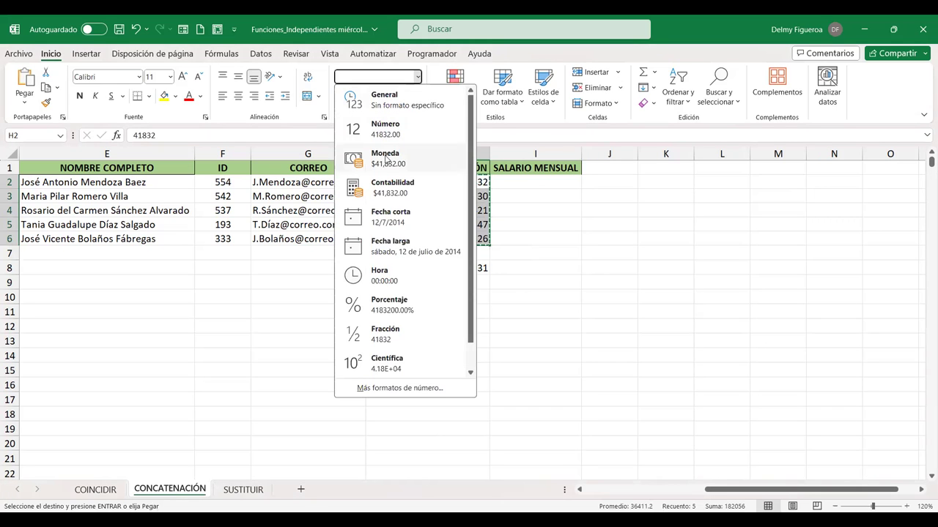
click(390, 217)
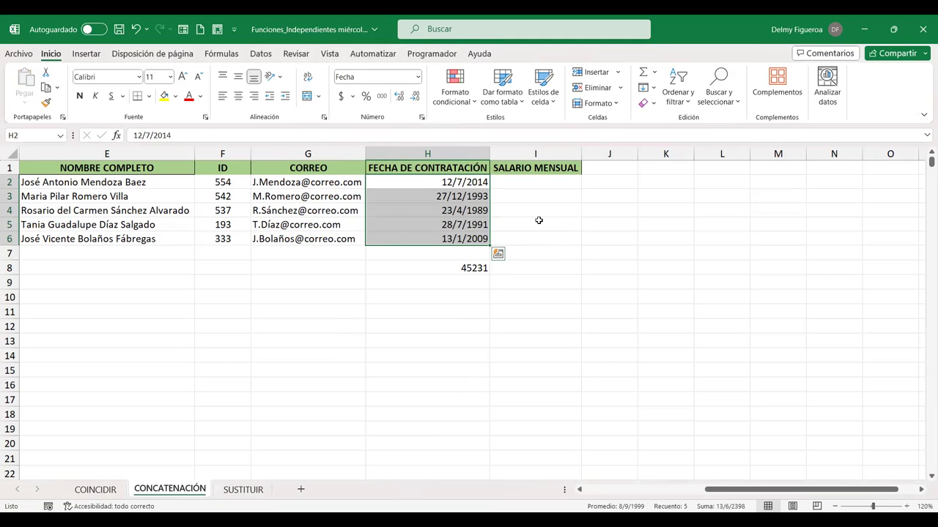
Step: Delete the test date in H8
click(532, 182)
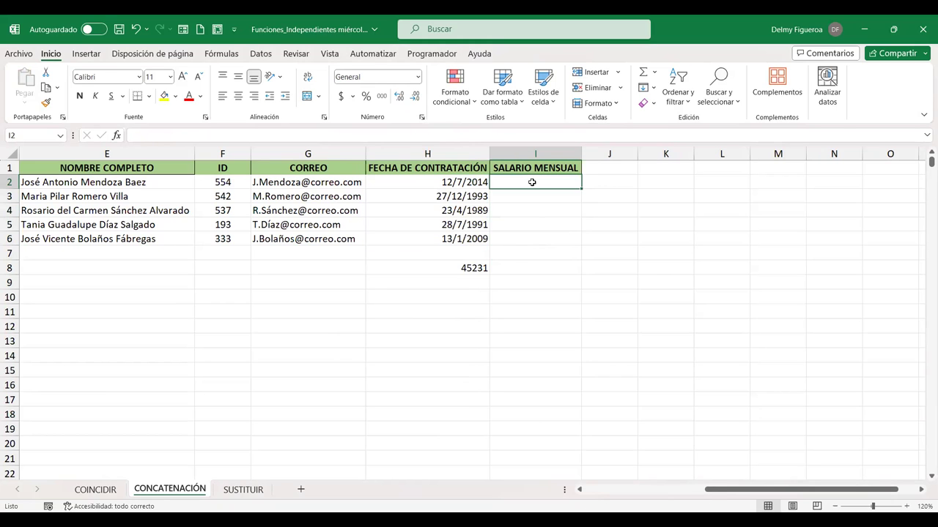
click(477, 268)
key(Delete)
Step: Enter =+ALEATORIO.ENTRE(500;1000) in I2 for a random salary
click(515, 184)
key(F2)
text(+ale)
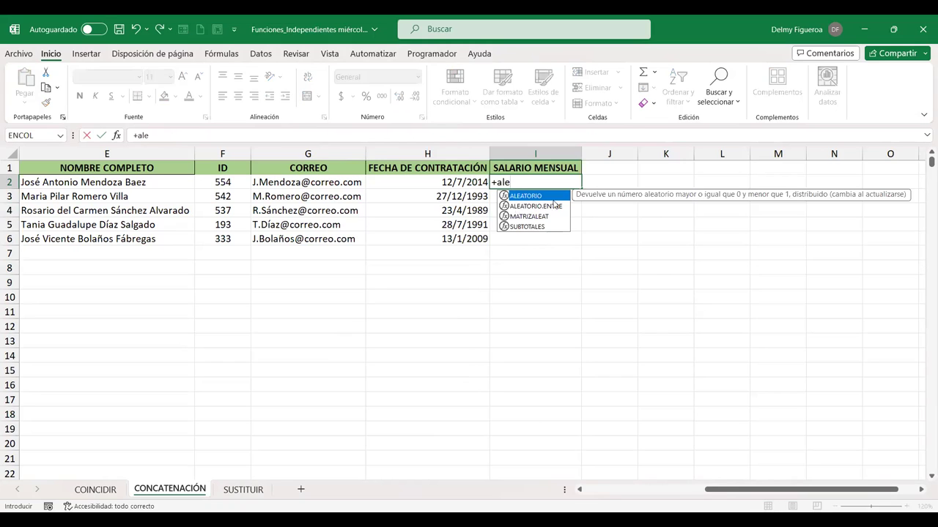
double_click(556, 210)
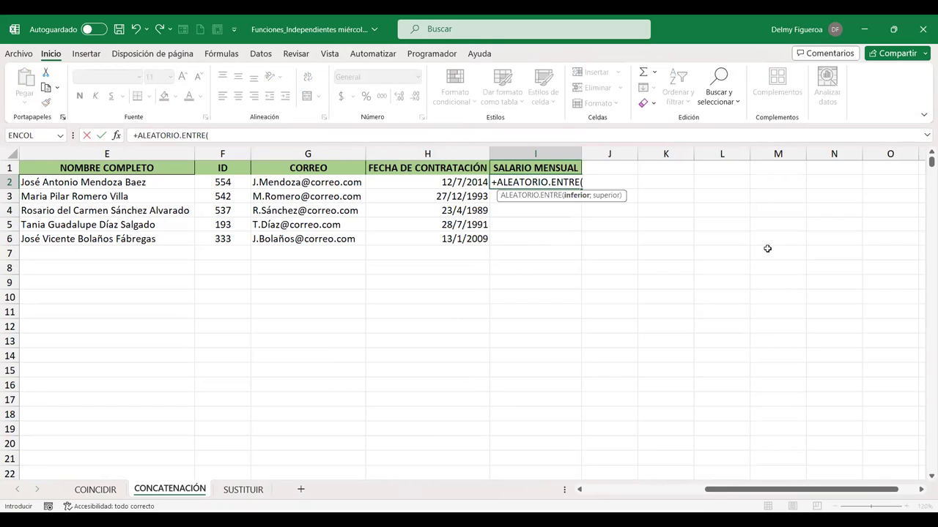
text(500;1000))
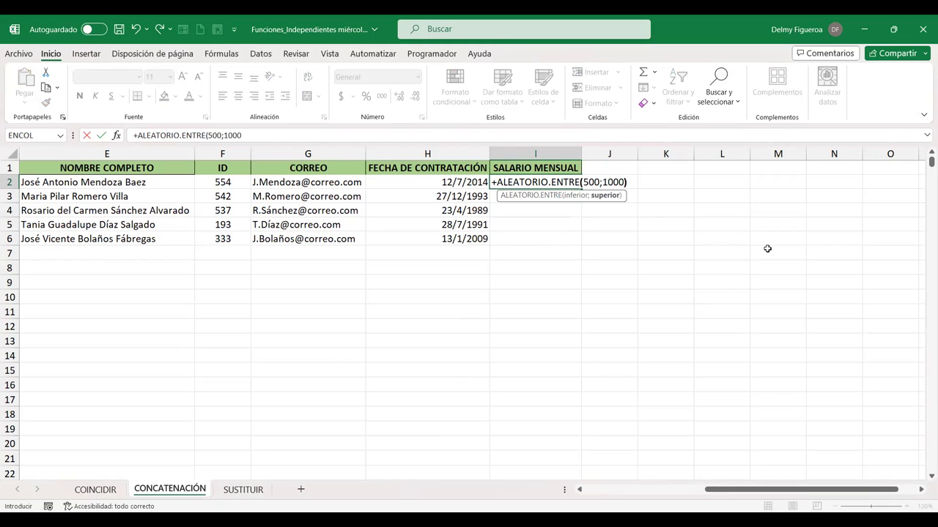
key(Return)
Step: Fill salaries down to I6, paste them as values, and apply Accounting format
click(557, 187)
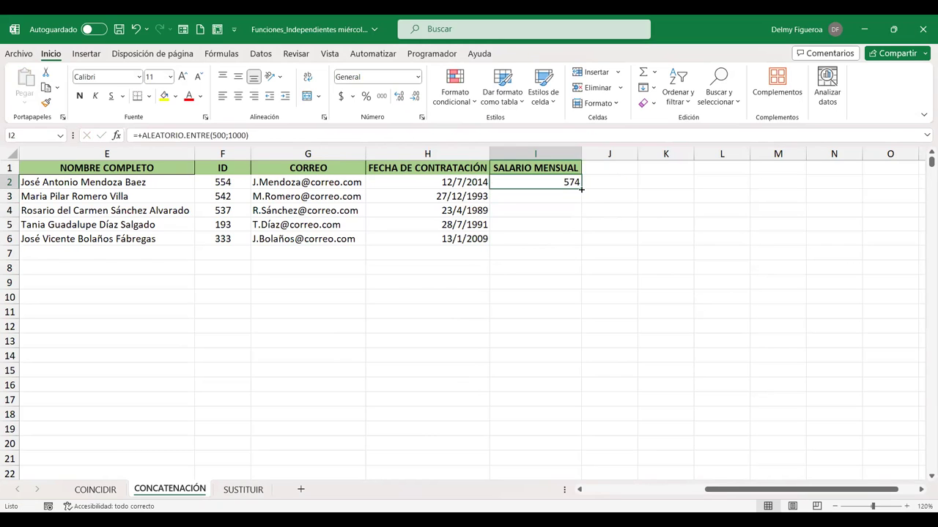
drag(571, 233, 568, 246)
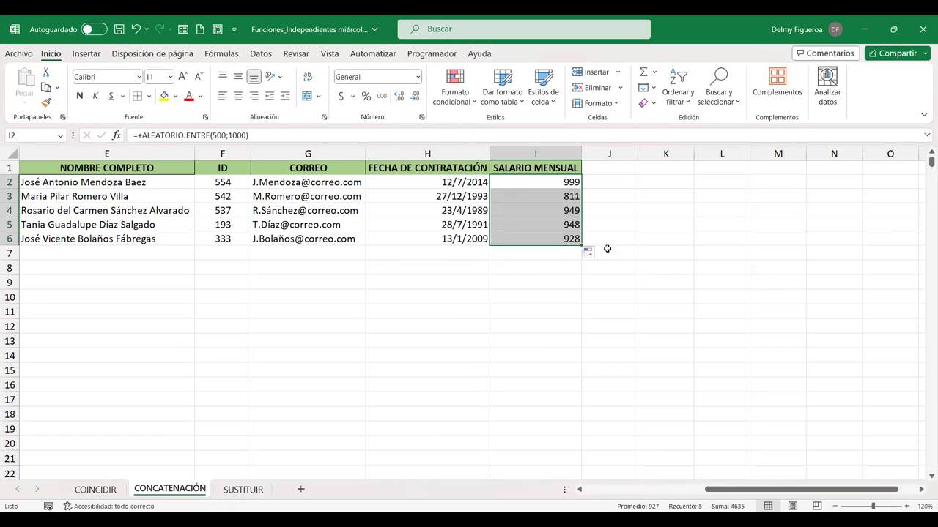
key(ctrl+c)
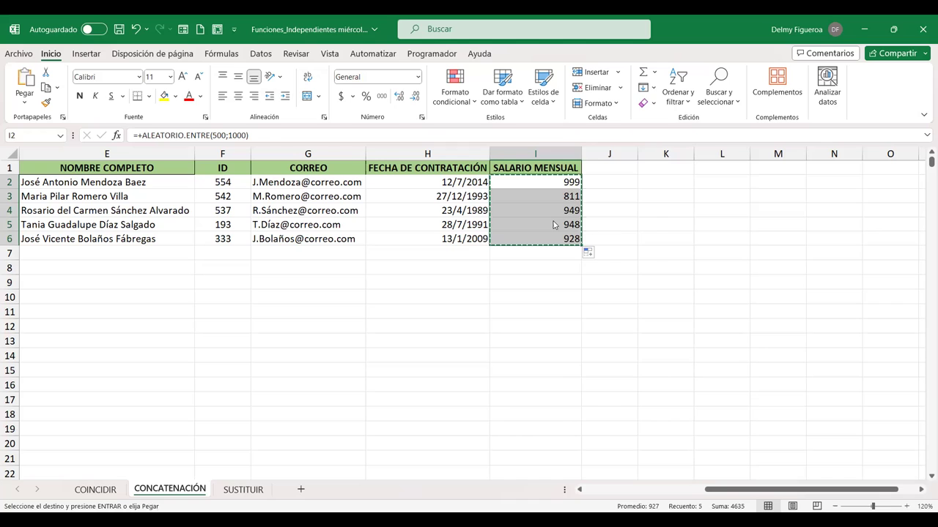
right_click(552, 220)
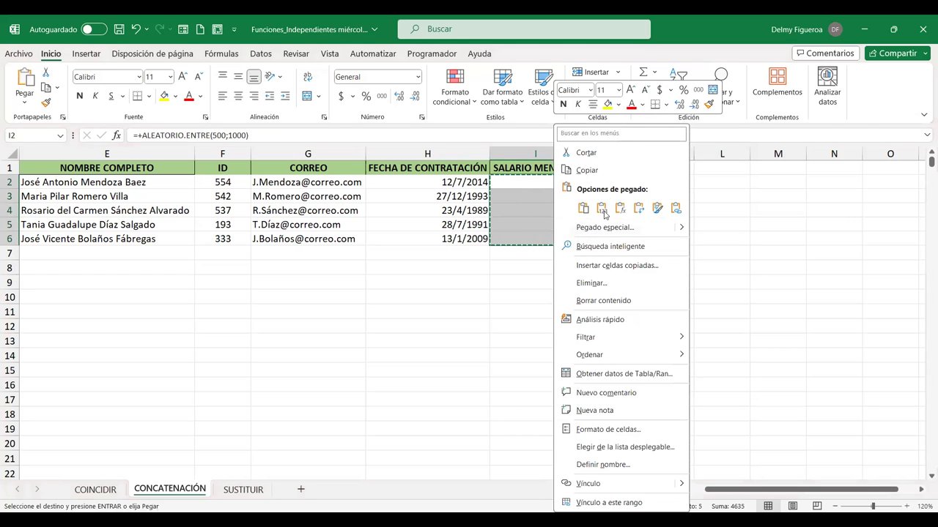
click(605, 214)
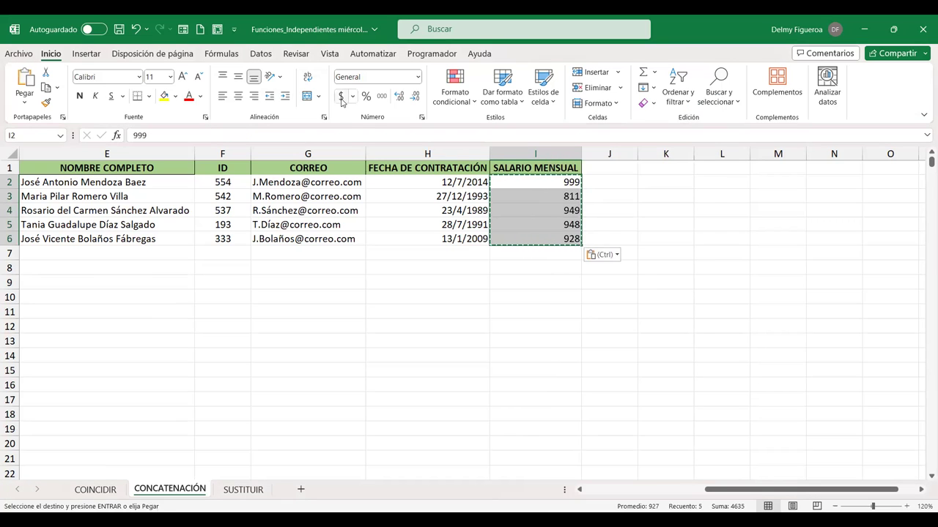
click(341, 96)
click(596, 183)
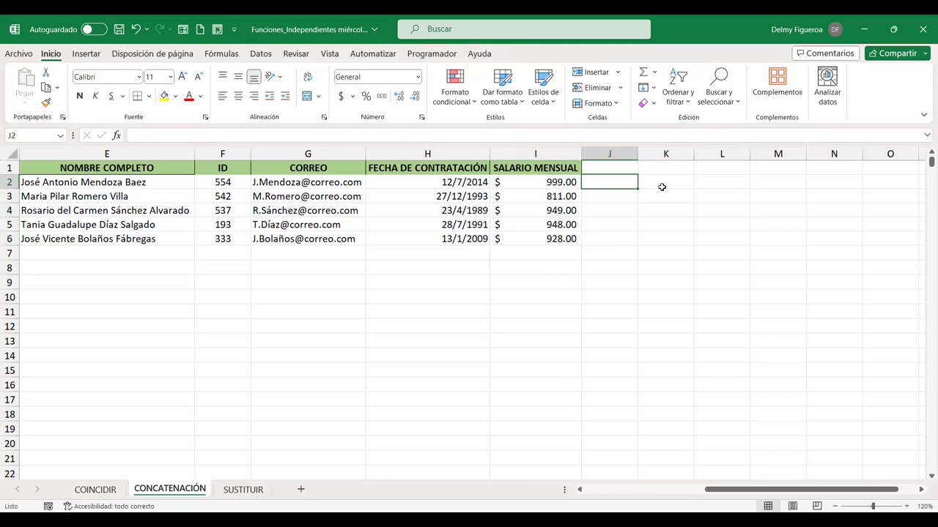
click(632, 168)
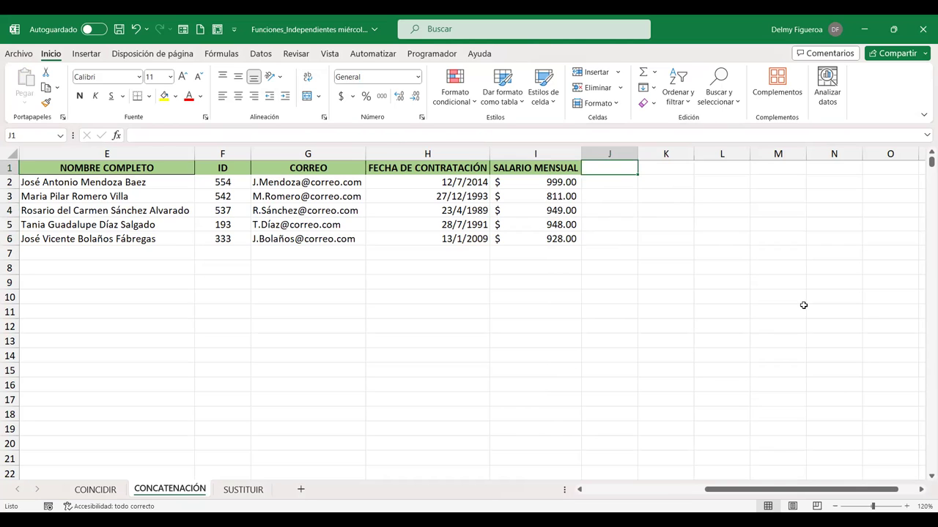
key(Left)
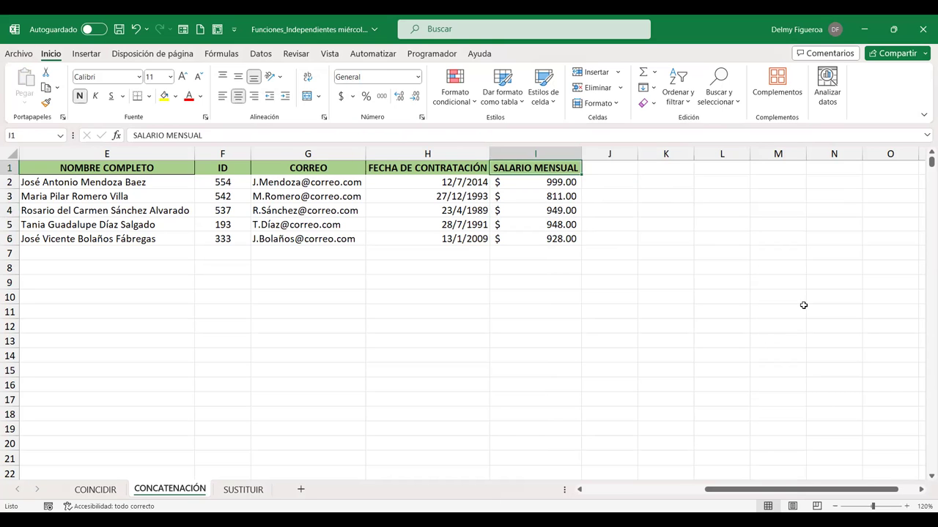
key(Left)
key(ctrl+Home)
key(Down)
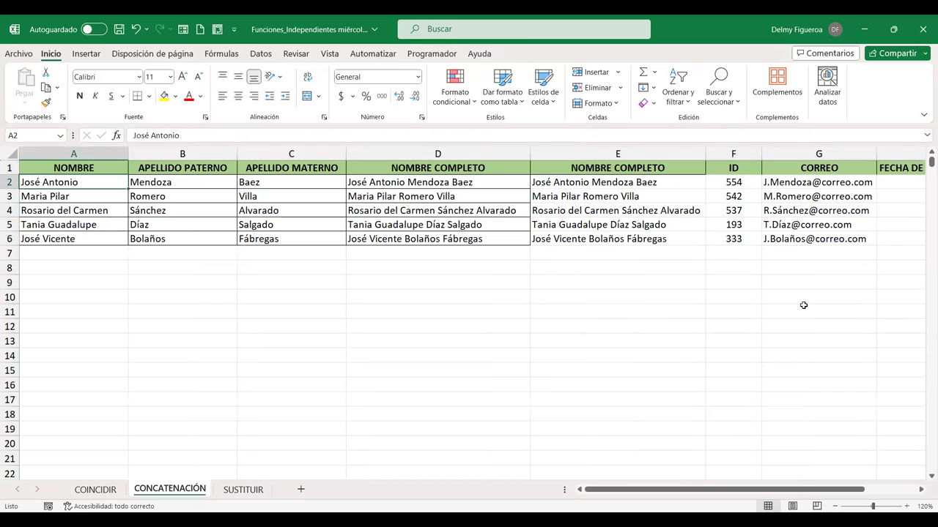
key(Right)
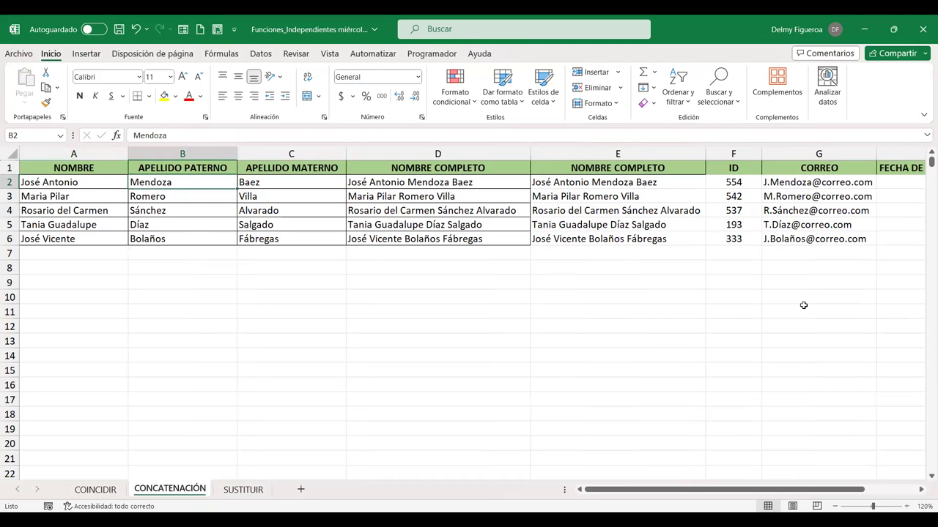
key(Right)
key(Right)
key(Right)
key(Right)
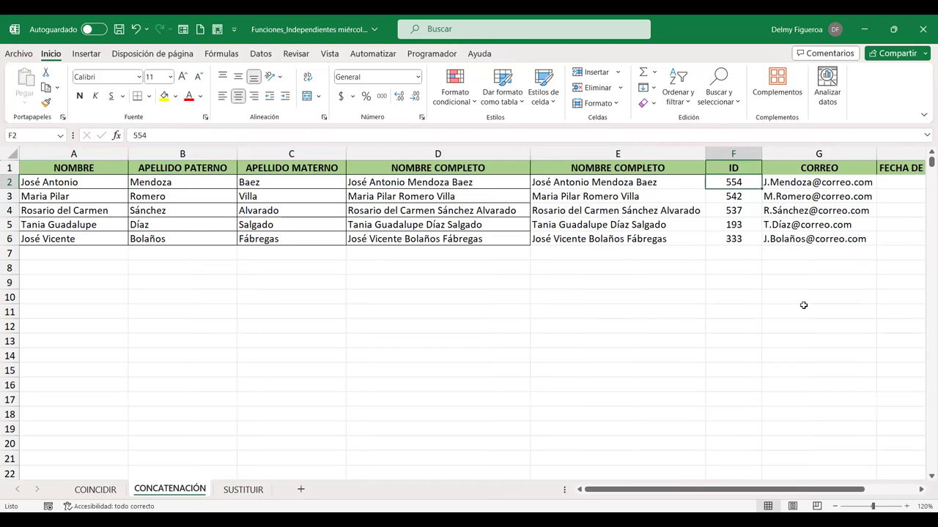
key(Right)
key(Right)
key(Right)
key(Right)
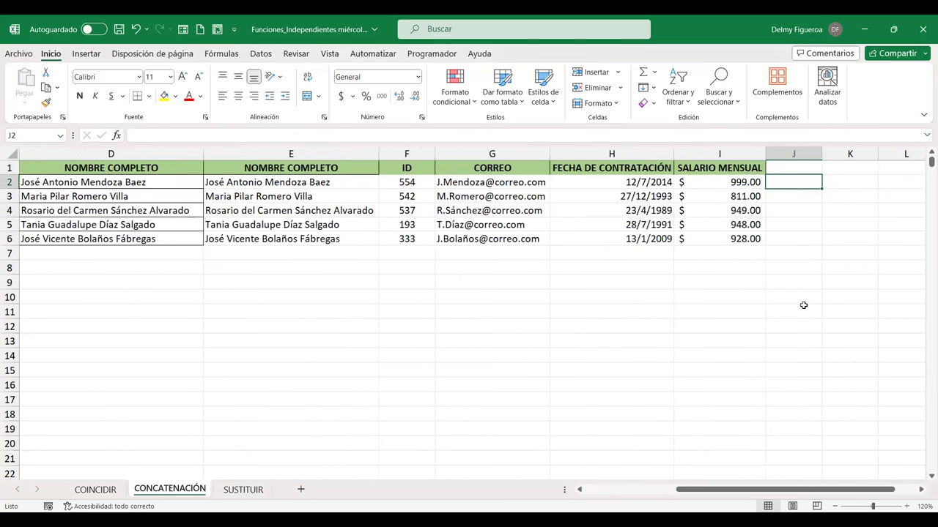
key(Left)
key(Left)
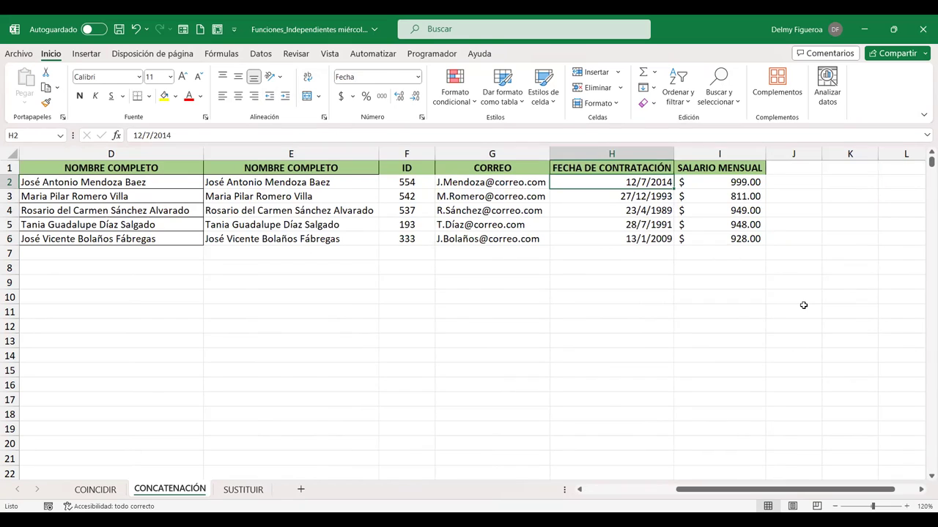
key(Left)
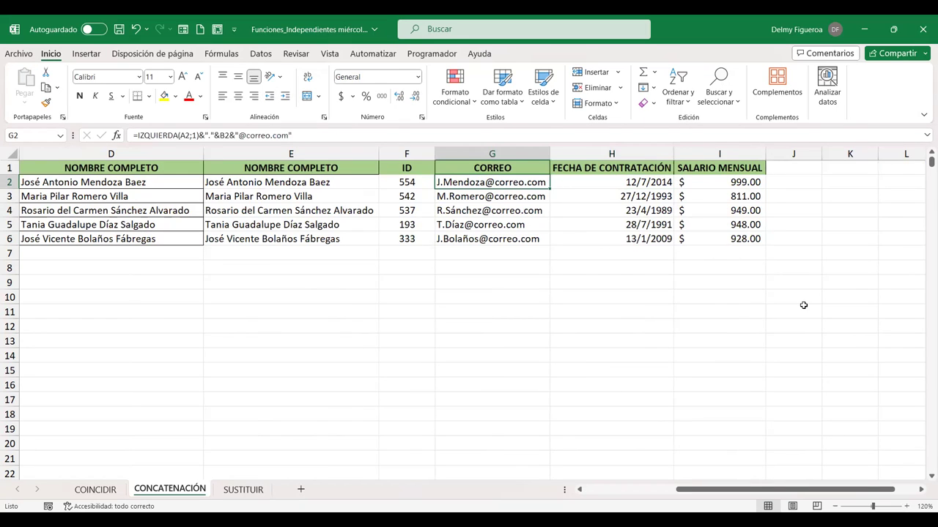
key(Right)
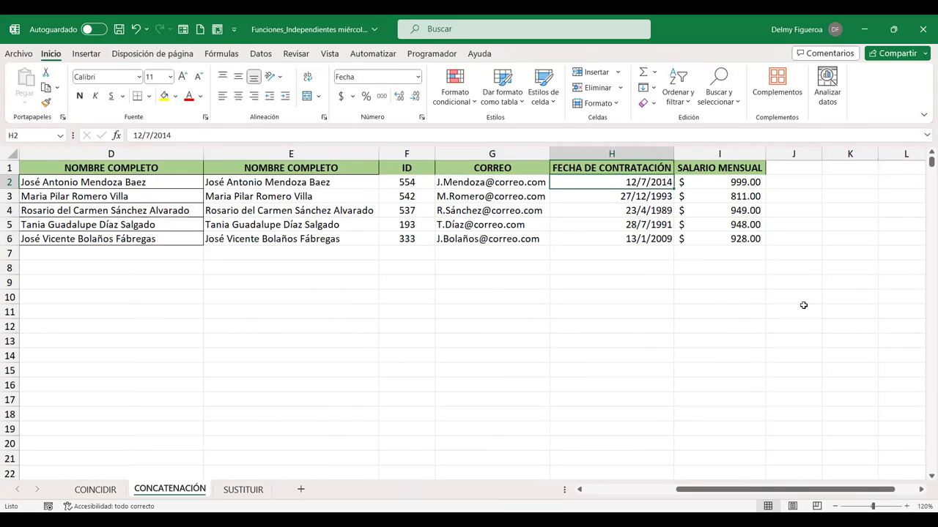
key(Left)
key(Left)
key(Left)
key(Home)
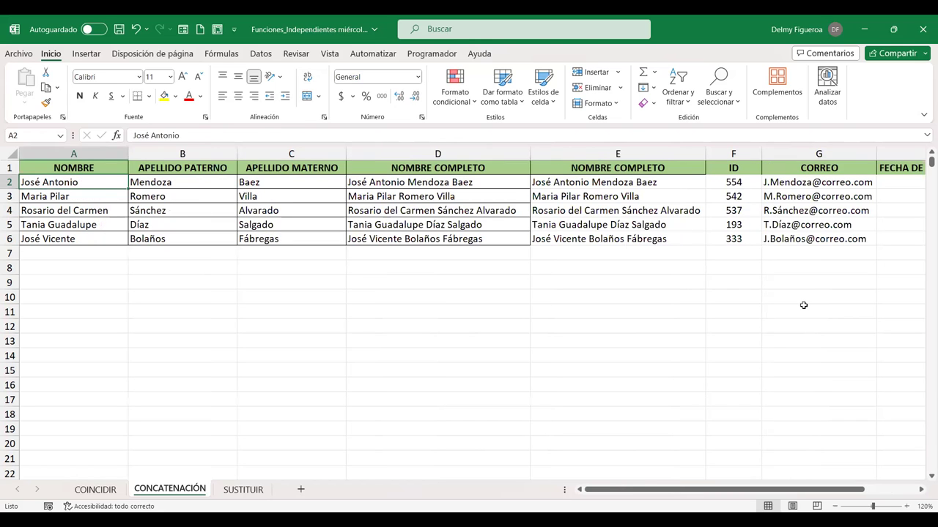
key(Right)
key(Right)
key(Right)
key(Right)
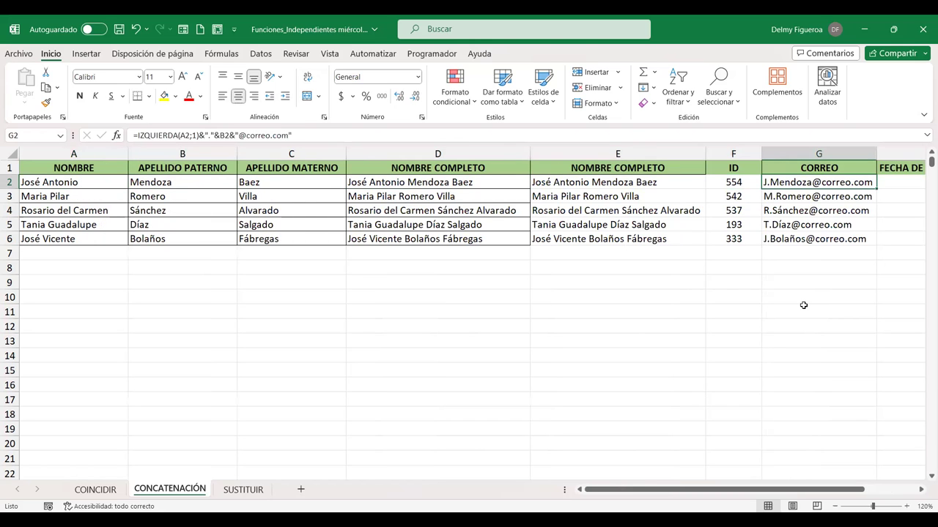
key(Right)
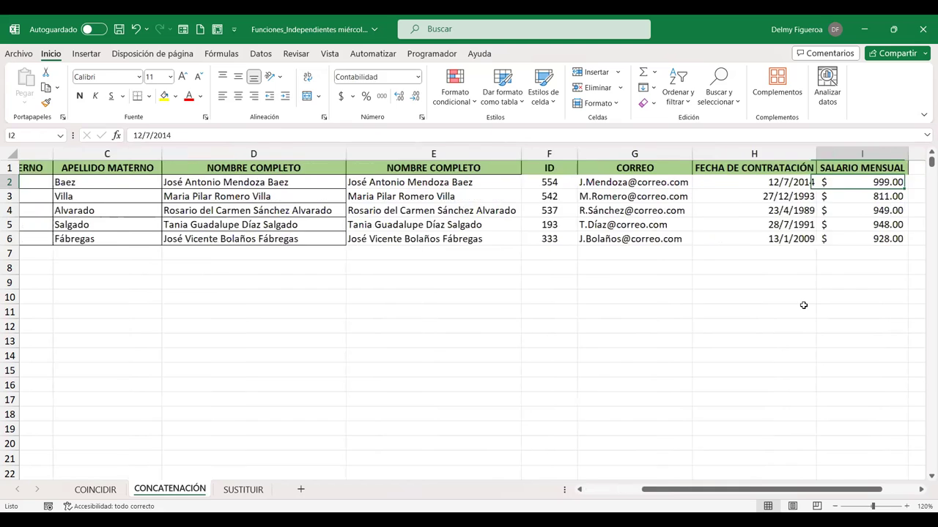
key(Right)
key(Right)
key(Right)
key(Right)
key(Left)
key(Left)
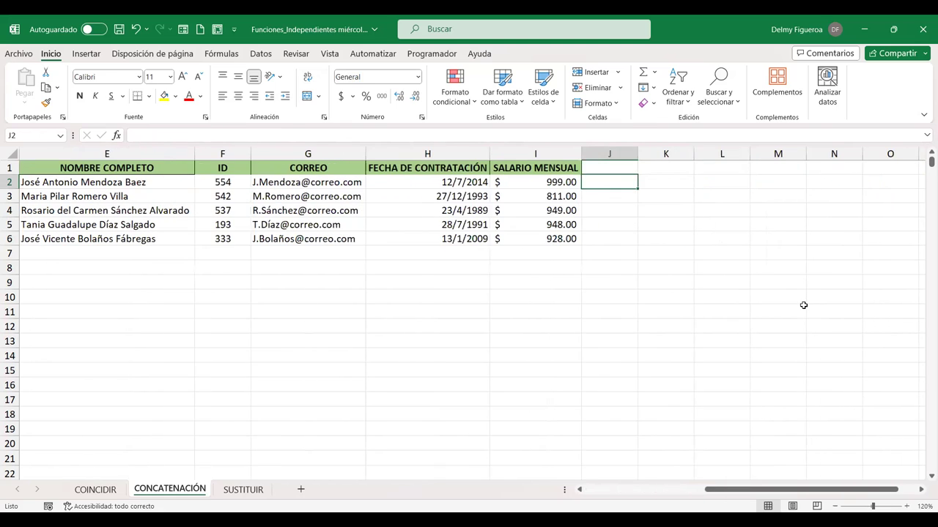
Step: Put a provisional 'Nombres' header in J1 and review the existing name columns
key(Up)
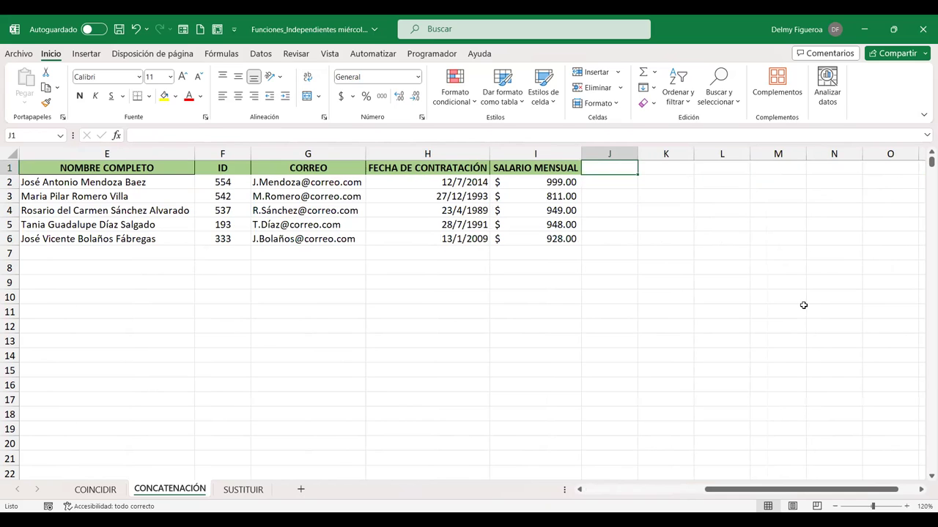
text(Nombres)
key(Return)
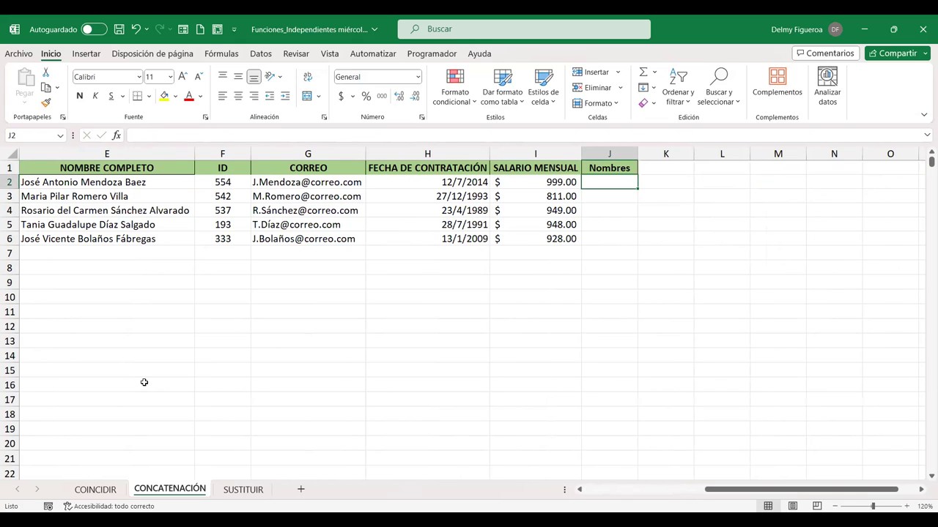
key(ctrl+Home)
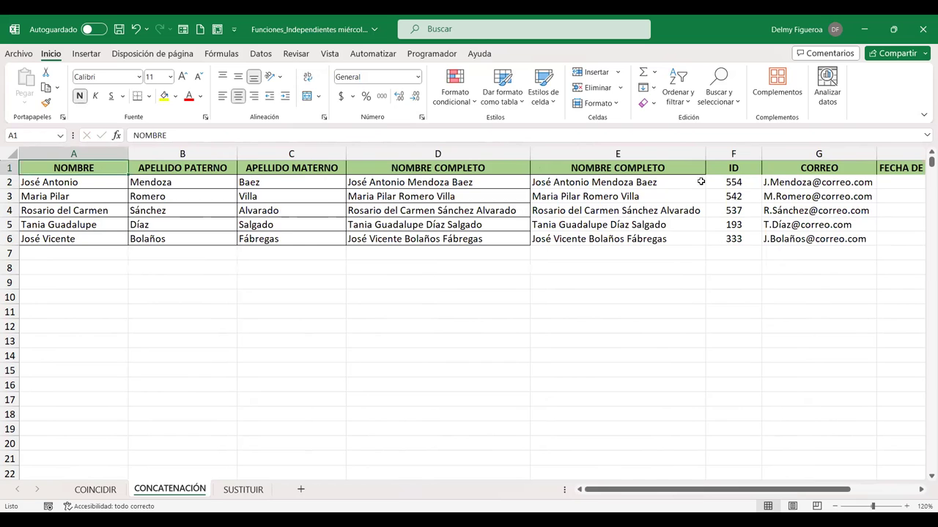
click(699, 168)
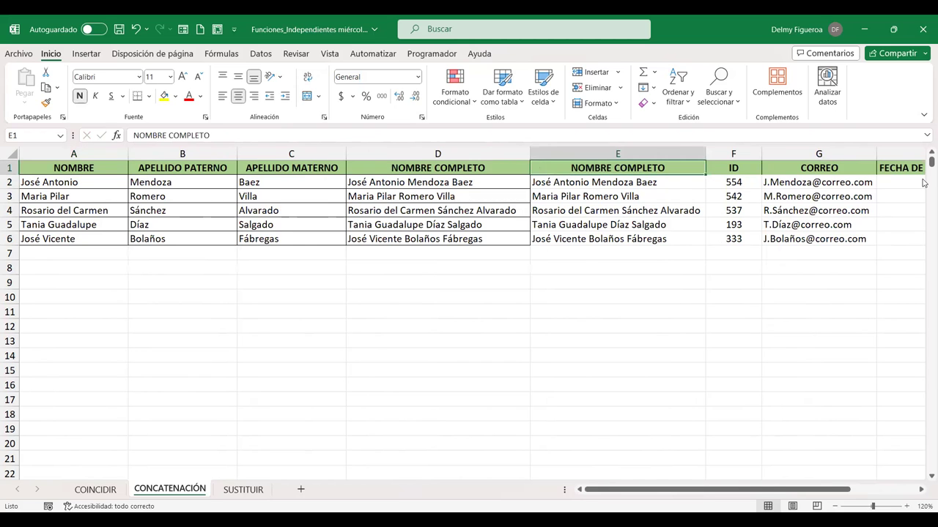
key(Right)
key(Right)
key(Right)
key(Right)
key(Right)
key(Left)
key(Left)
key(Left)
key(Left)
key(Left)
key(Down)
key(Down)
key(Down)
key(Up)
key(Up)
key(Up)
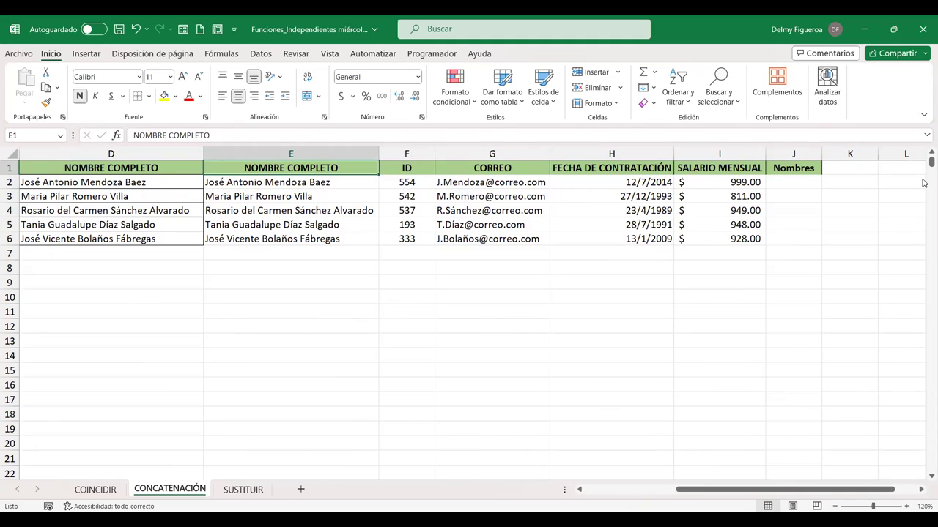
key(Right)
key(Right)
key(Right)
key(Right)
key(Right)
key(Right)
key(Left)
Step: Change J1 to 'NOMBRE, APELLIDO Y FECHA DE CONTRATACIÓN' and auto-fit column J
text(NO)
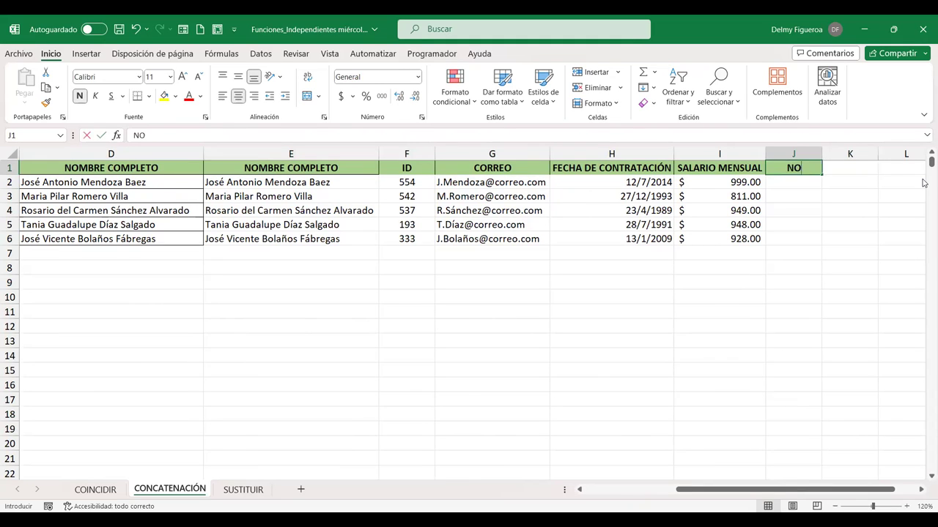
text(MBRE, A)
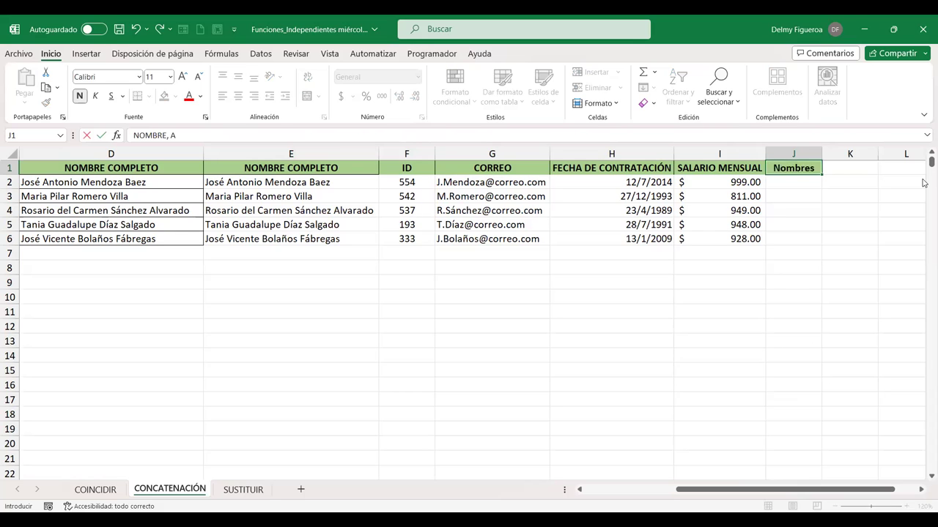
text(PELLIDO Y FECHA DE CONTRAT)
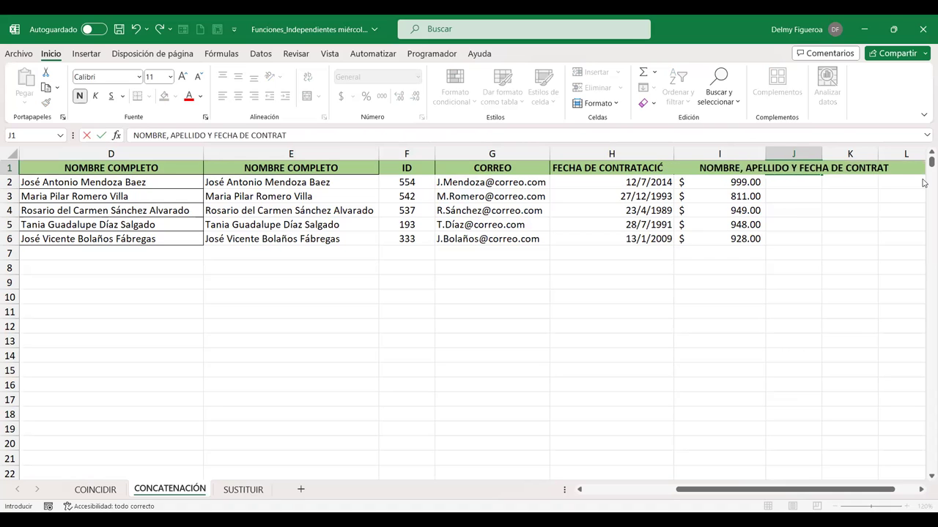
text(ACIÓN)
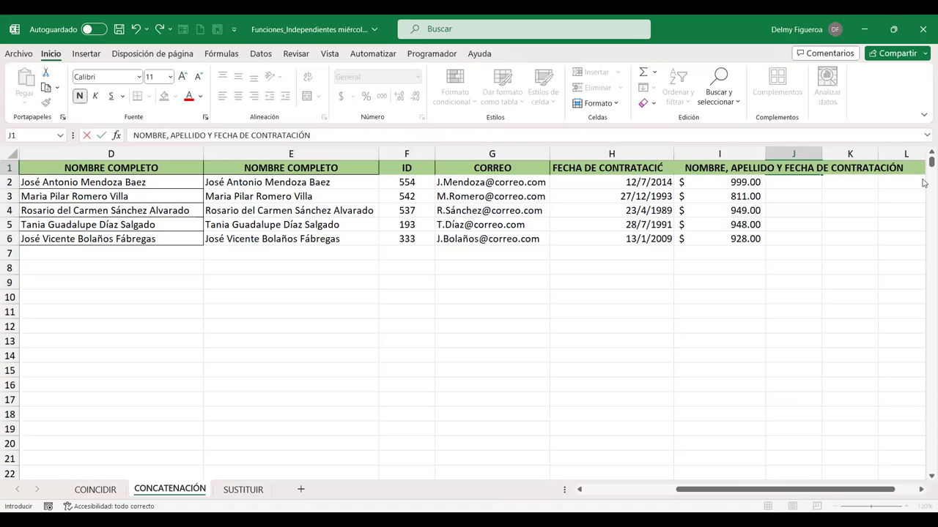
key(Return)
key(Up)
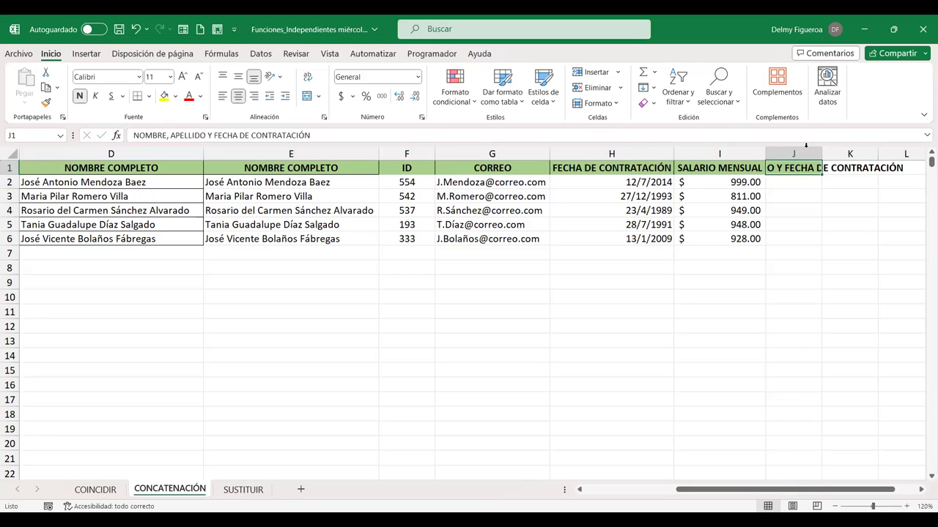
double_click(822, 152)
click(814, 183)
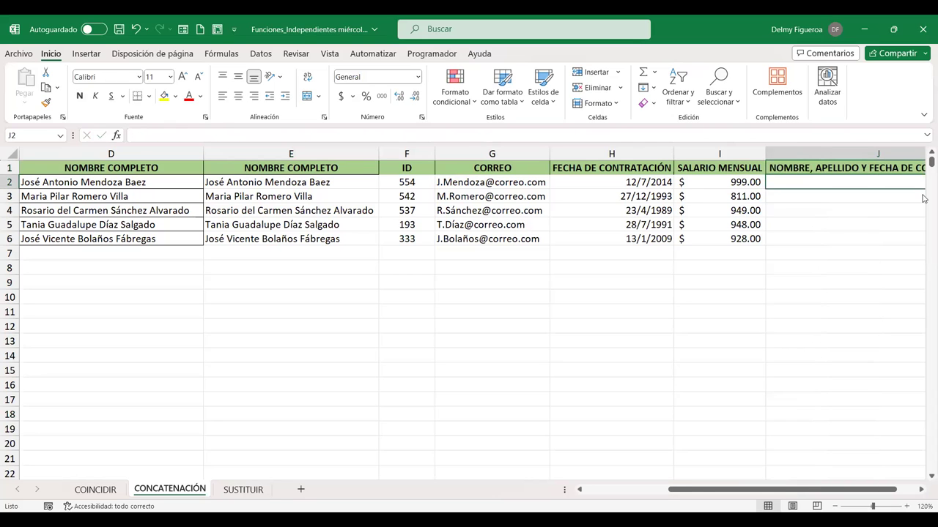
key(Right)
key(Right)
Step: Start the formula =CONCATENAR( in J2
key(Left)
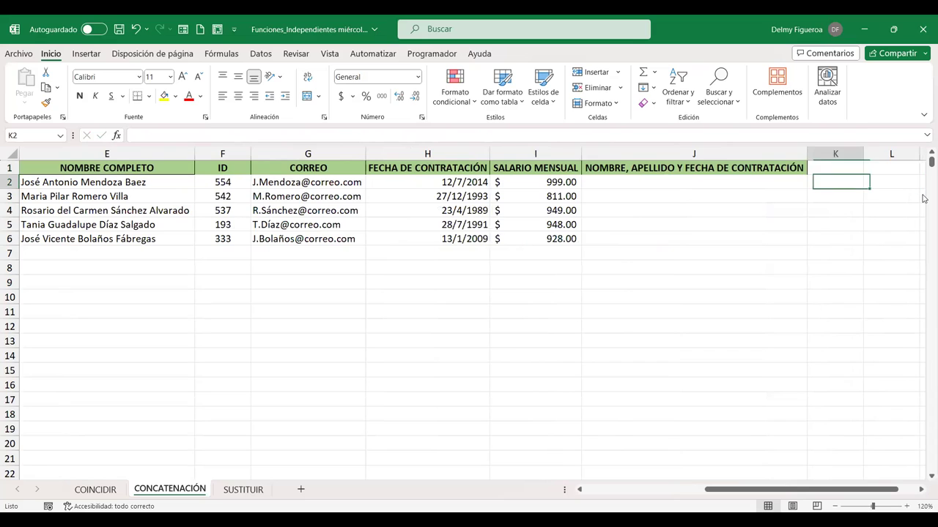
key(Left)
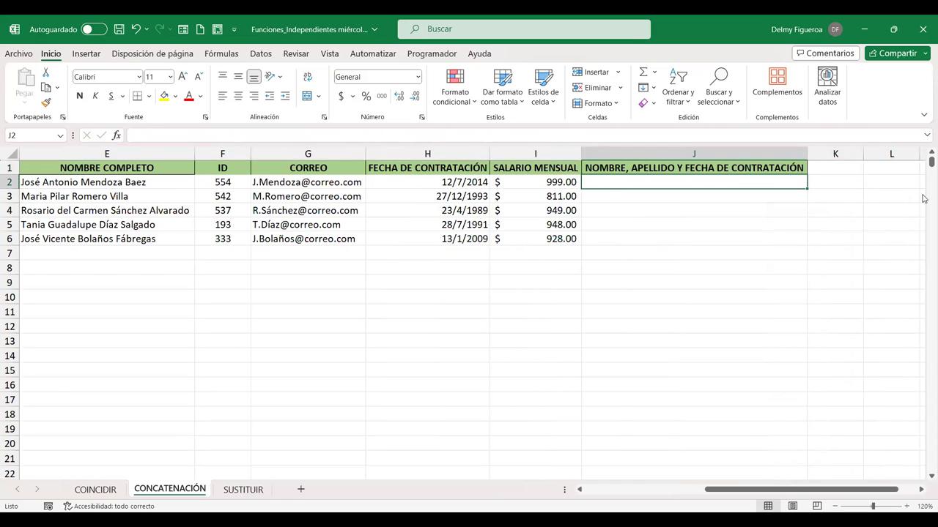
text(=)
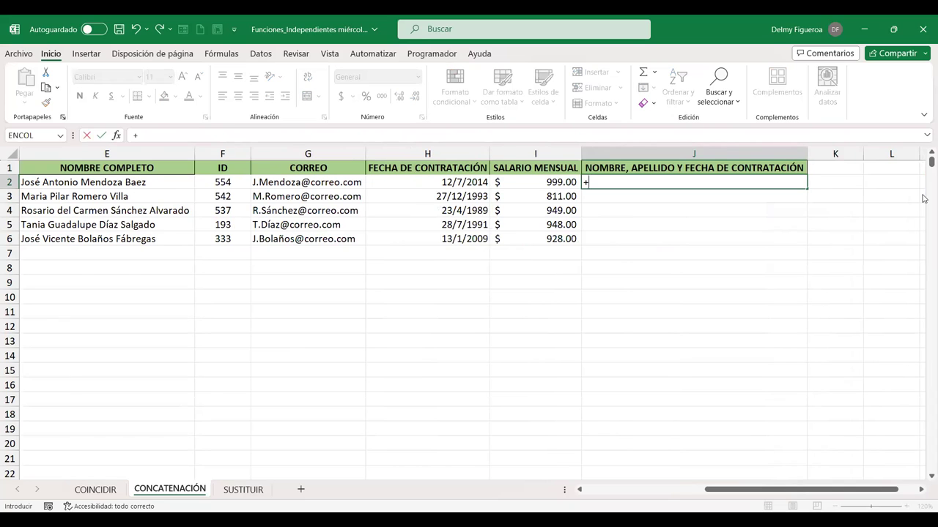
key(Escape)
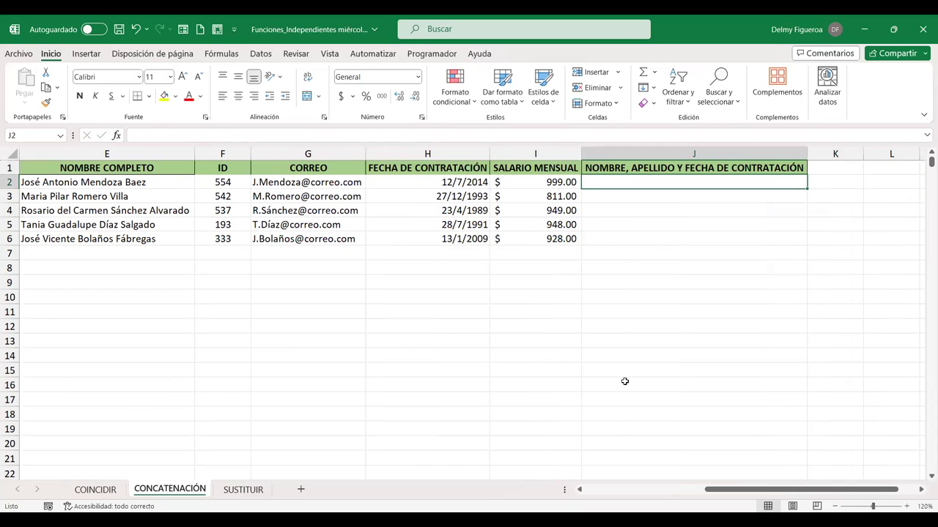
text(=)
text(CONC)
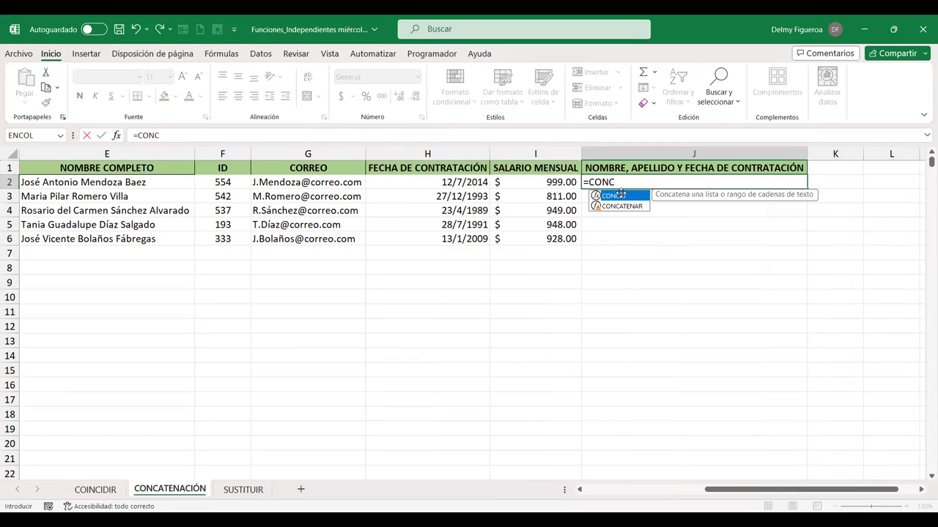
double_click(622, 197)
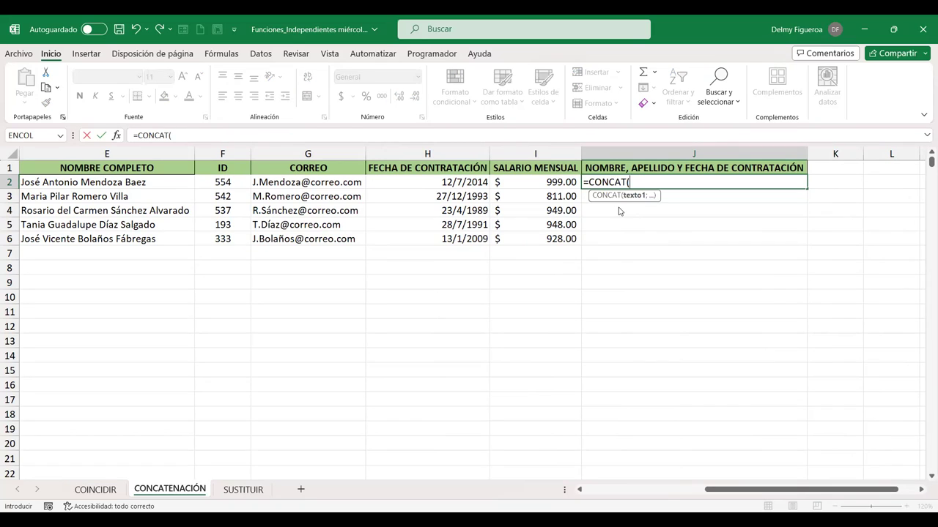
key(BackSpace)
text(ENAR()
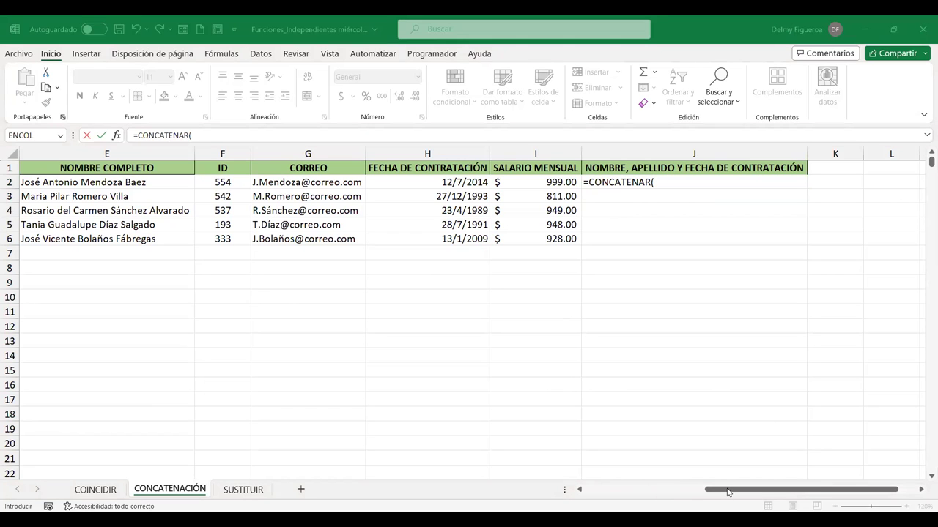
Step: Add A2, a space " ", and B2 as the formula's first arguments
click(590, 493)
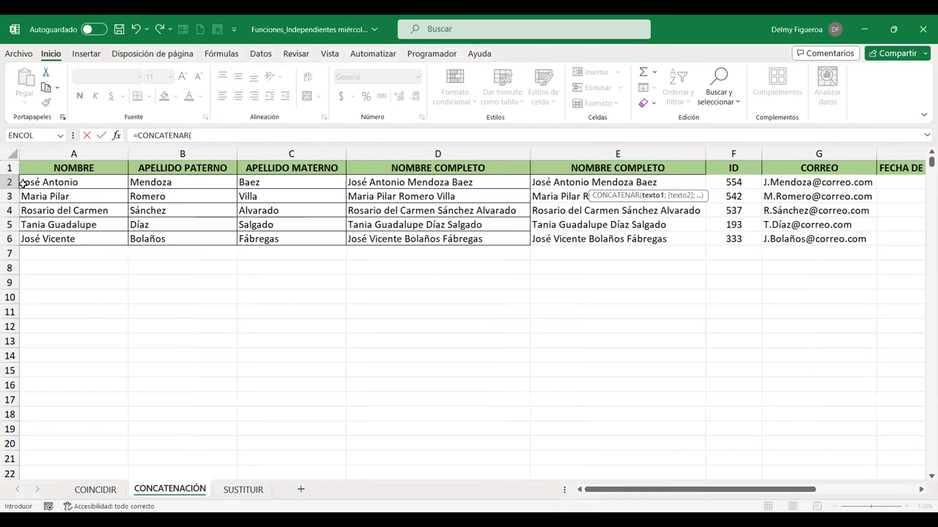
click(45, 182)
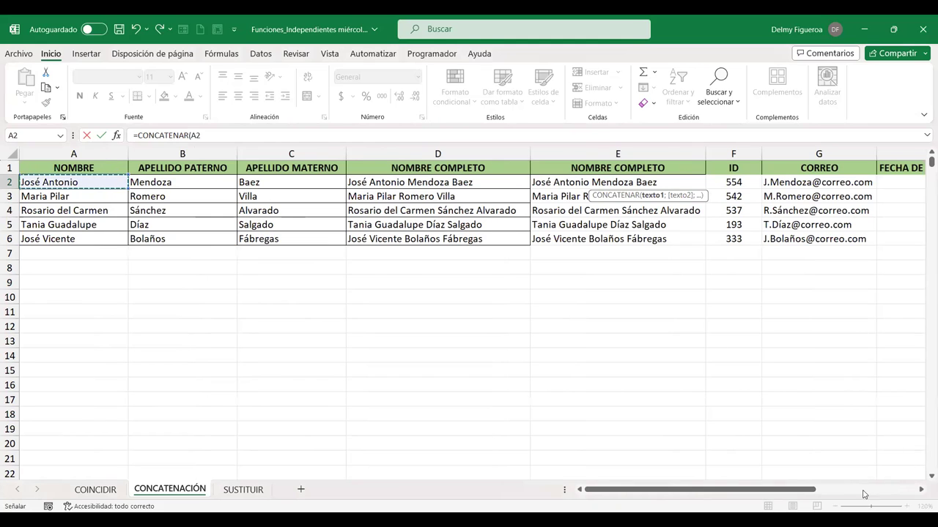
click(205, 134)
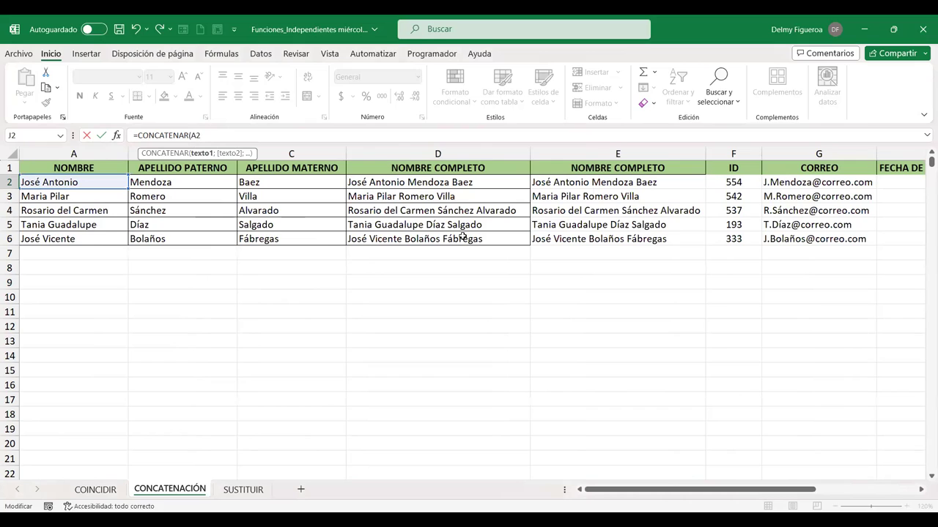
text(;" ")
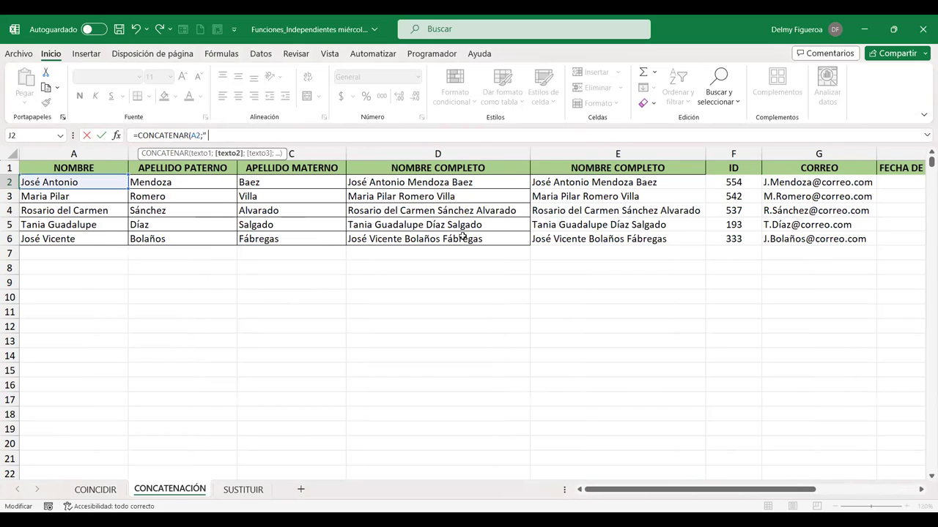
text(;)
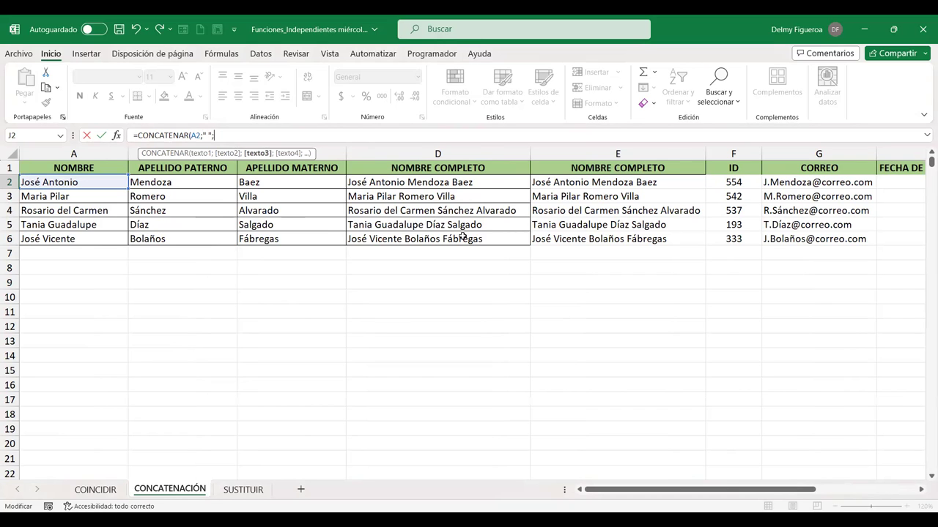
click(211, 182)
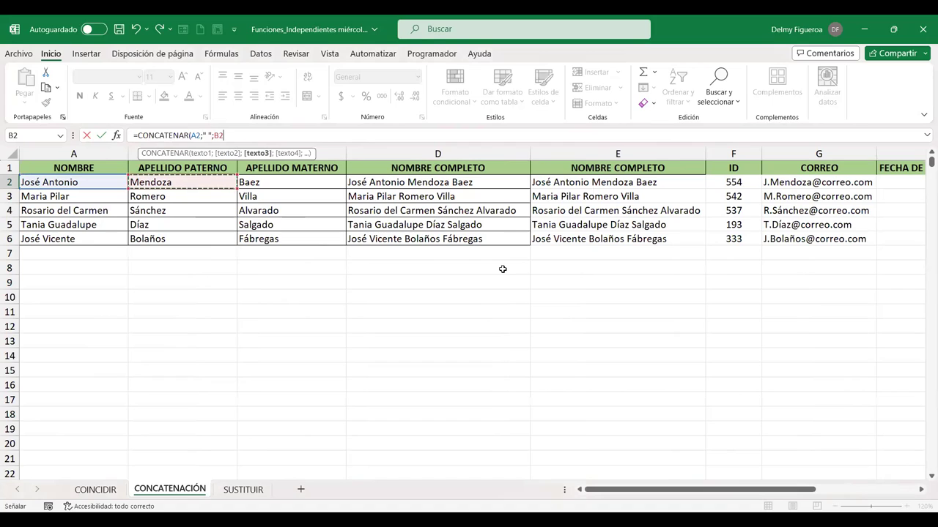
text(;)
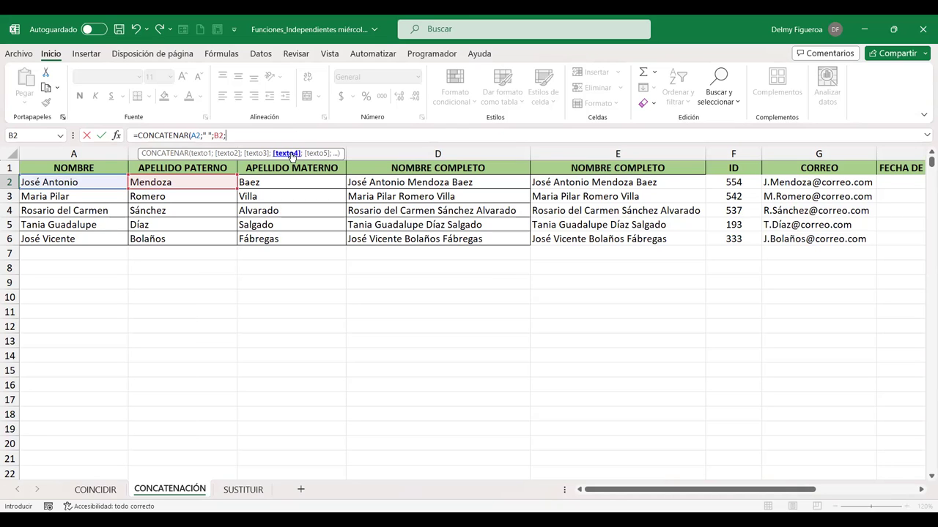
Step: Append "fue contratada el: " and H2 to J2's CONCATENAR formula and commit it
drag(799, 492, 851, 493)
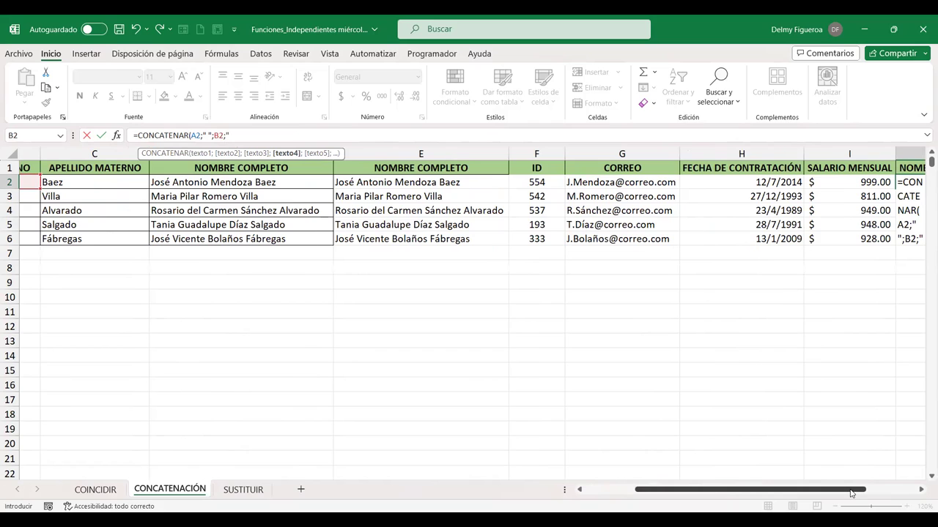
text(fue contrada)
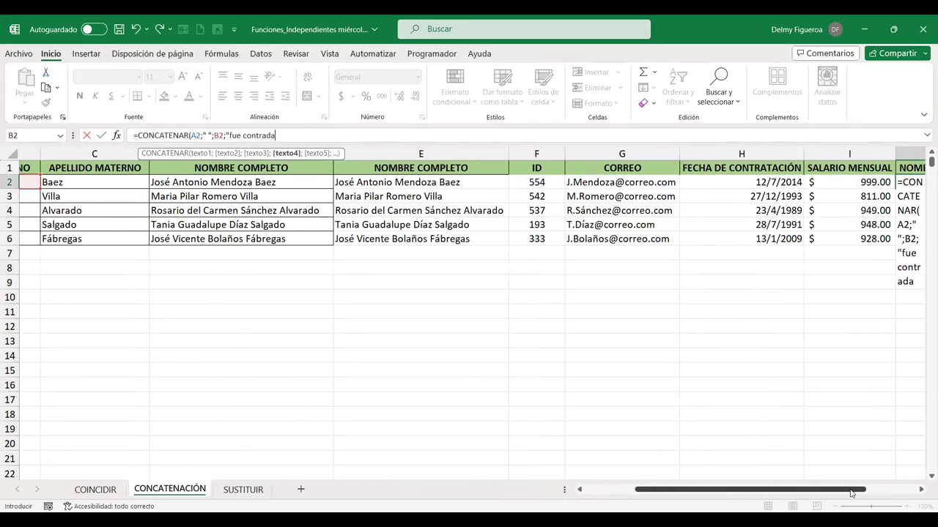
key(BackSpace)
key(BackSpace)
text(tada)
text( el: ")
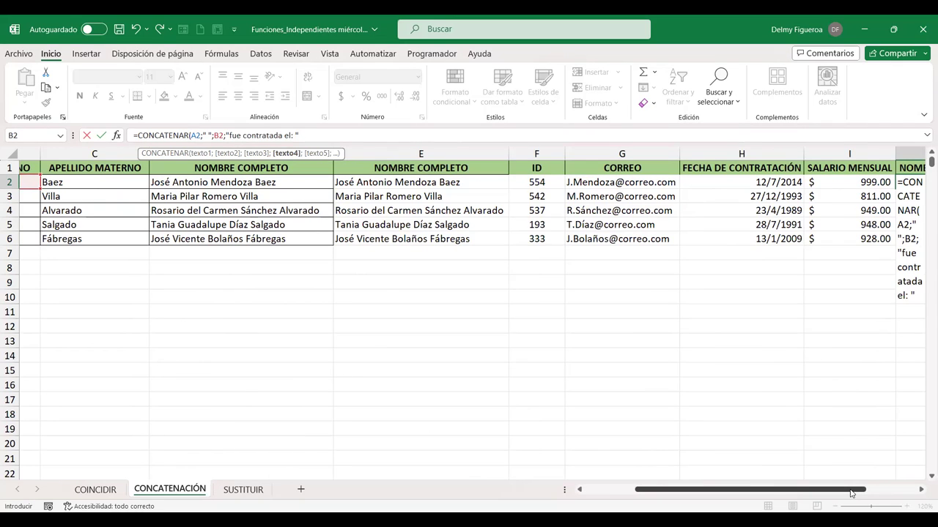
text(;)
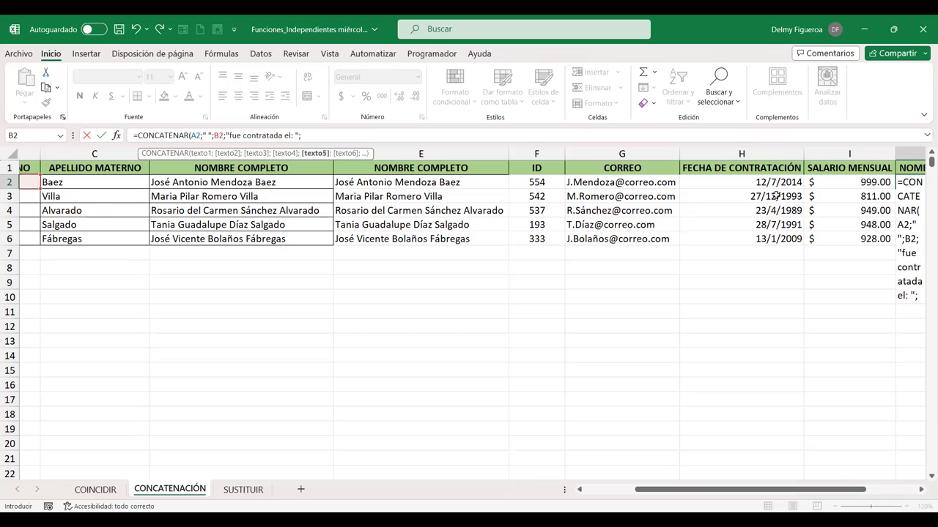
click(777, 180)
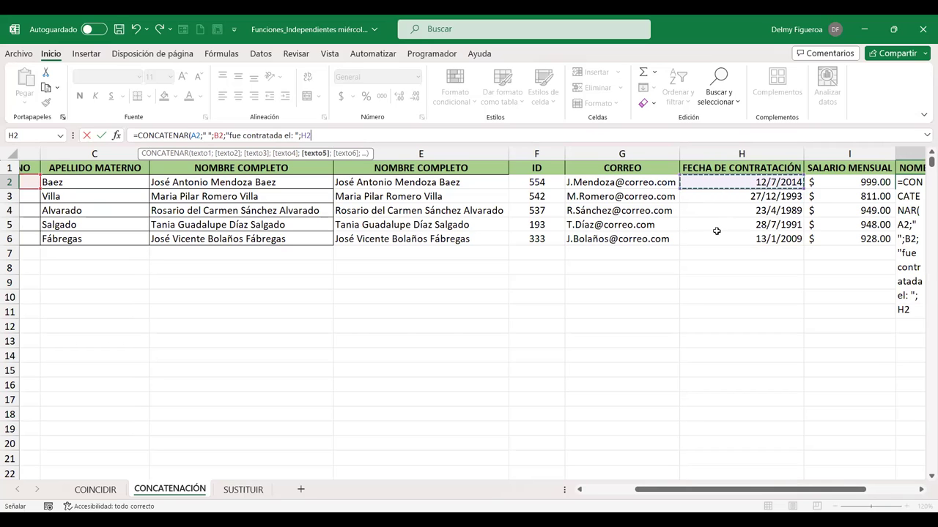
text())
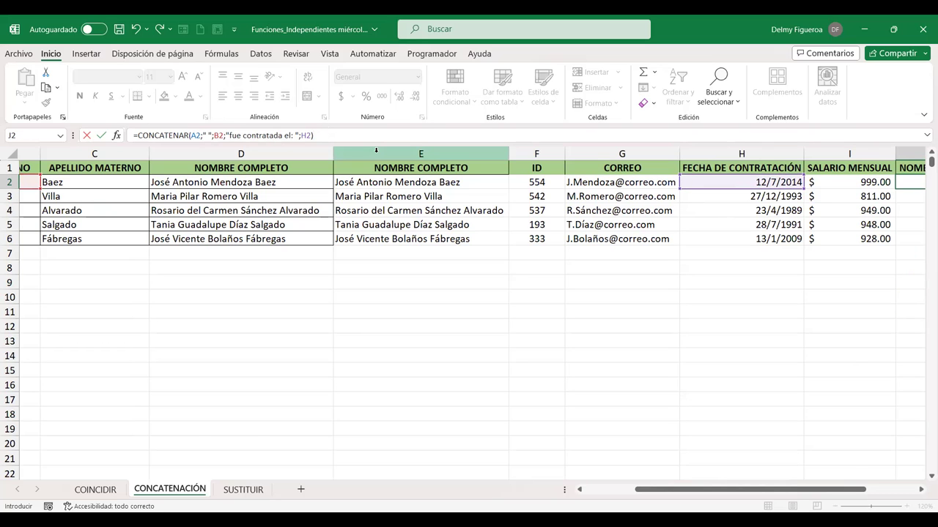
key(Return)
key(Up)
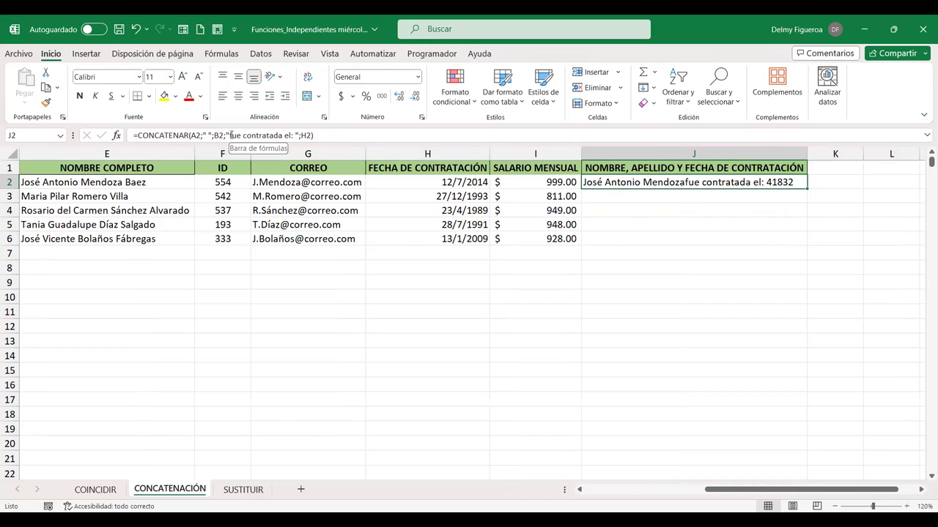
Step: Fix J2's sentence: add a space before 'fue' and change 'contratada' to 'contratado'
click(231, 135)
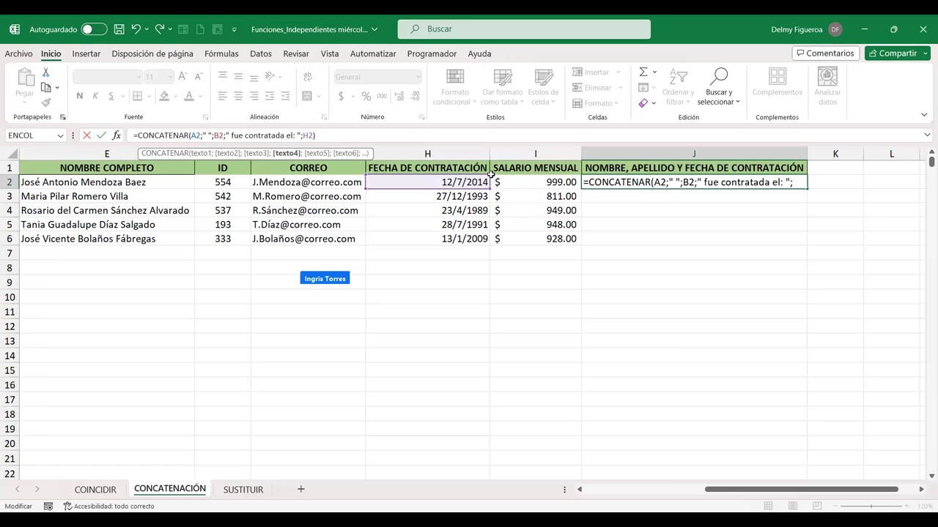
key(shift+Left)
key(shift+Left)
key(shift+Right)
key(BackSpace)
text(o)
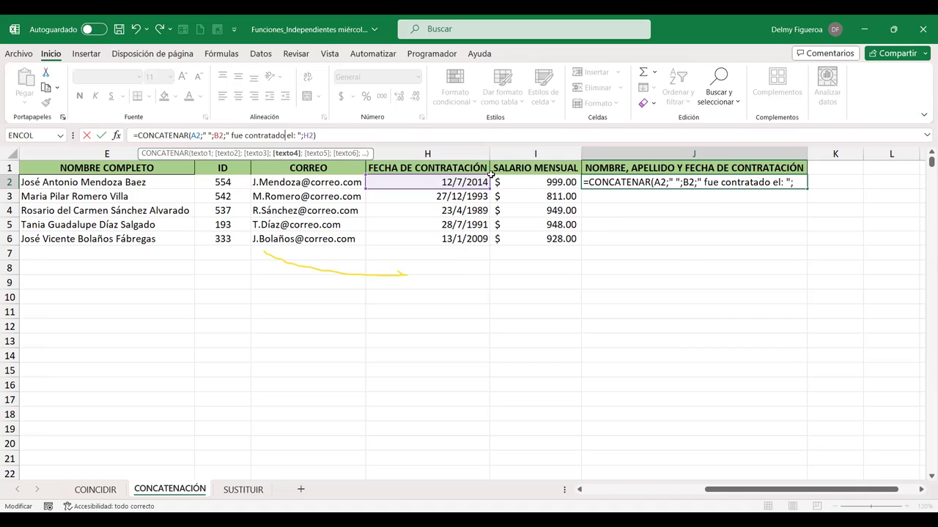
key(Return)
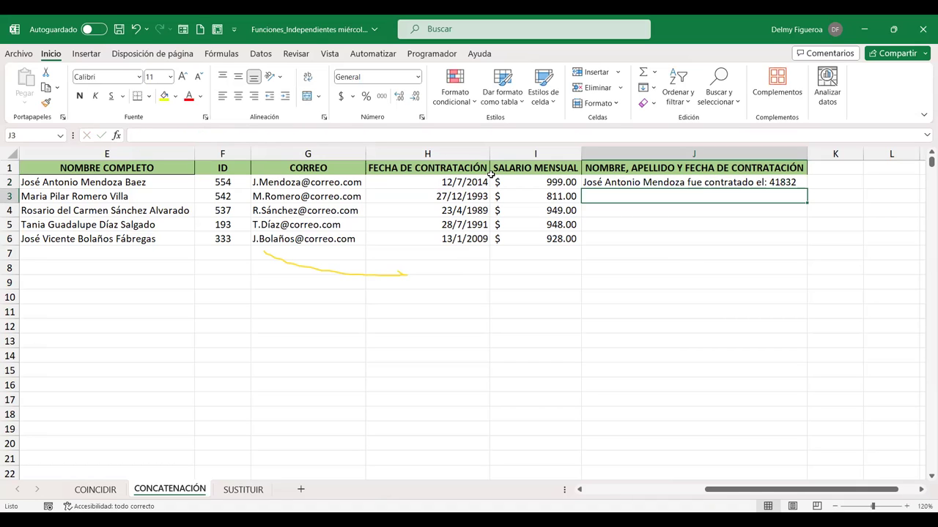
key(Up)
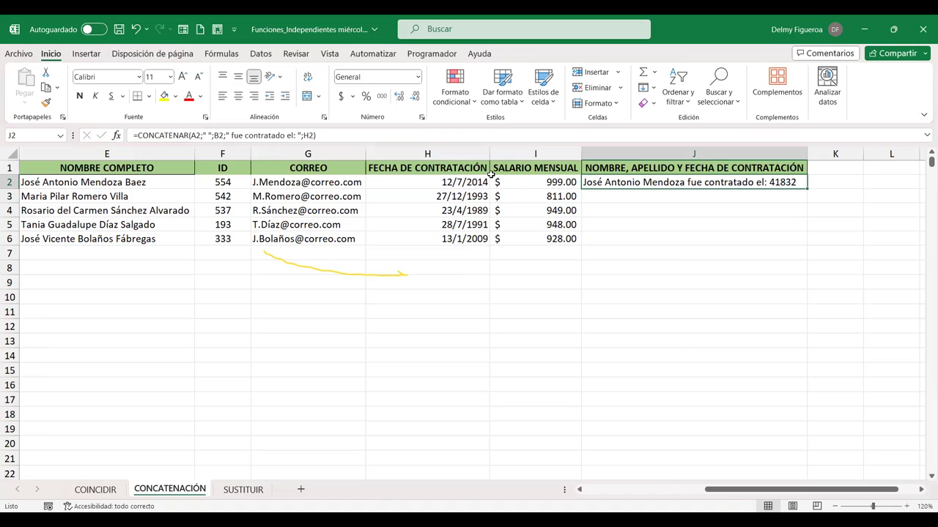
key(Down)
key(Up)
key(Down)
key(Down)
key(Up)
key(Up)
Step: Enter 41832 in H8 and give it General number format
click(448, 264)
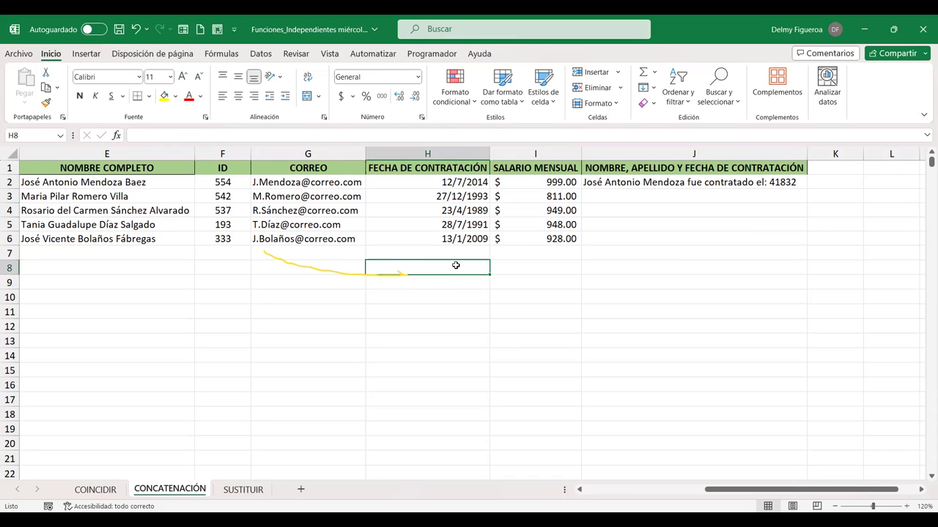
text(41832)
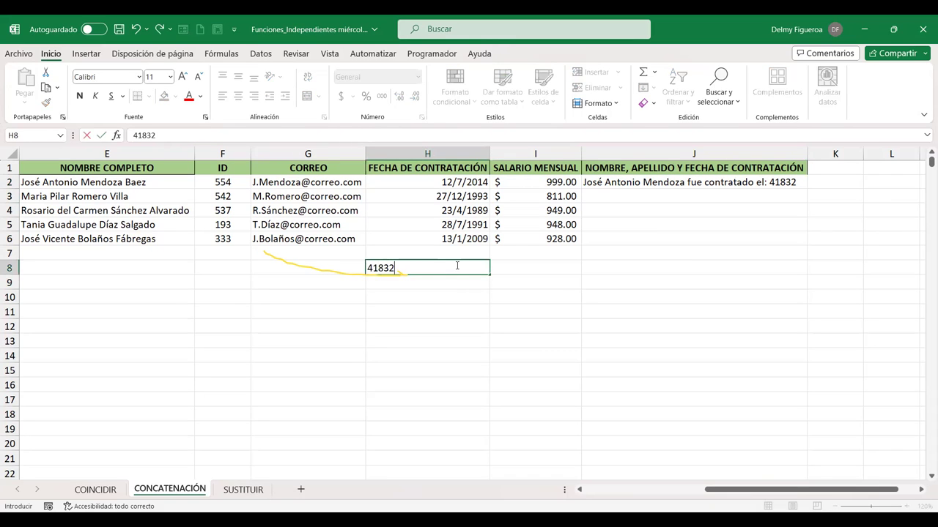
key(Tab)
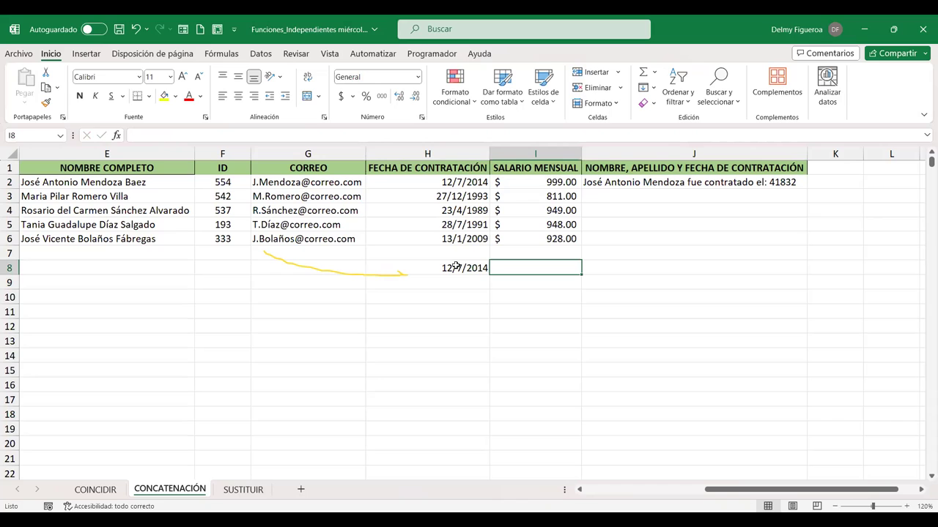
click(455, 267)
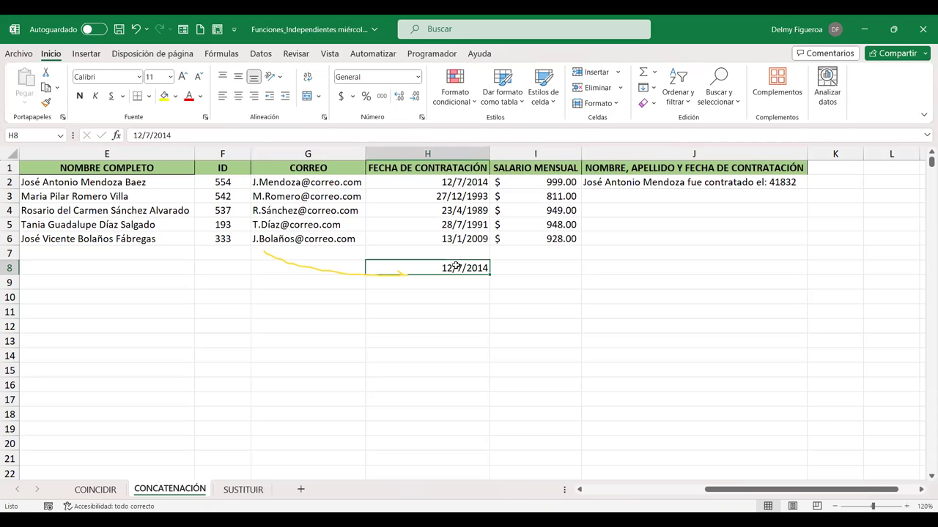
click(418, 77)
click(357, 95)
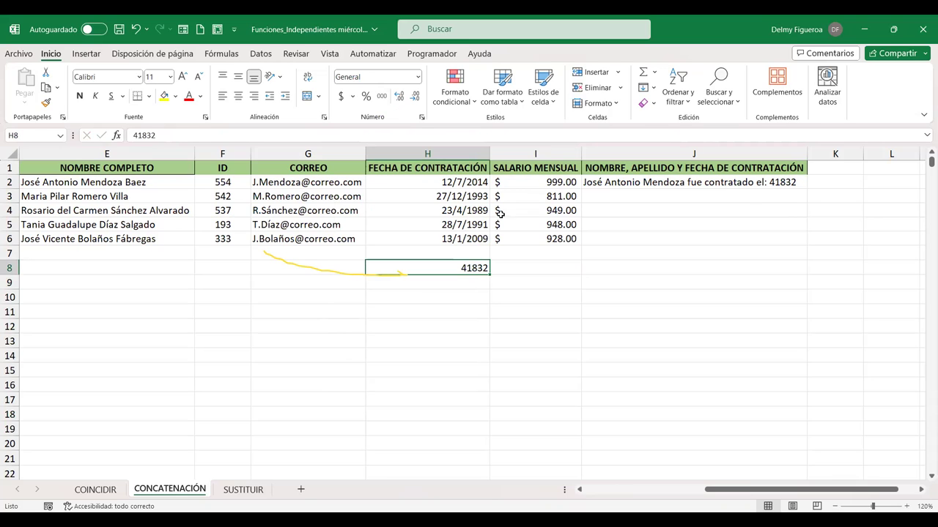
click(544, 272)
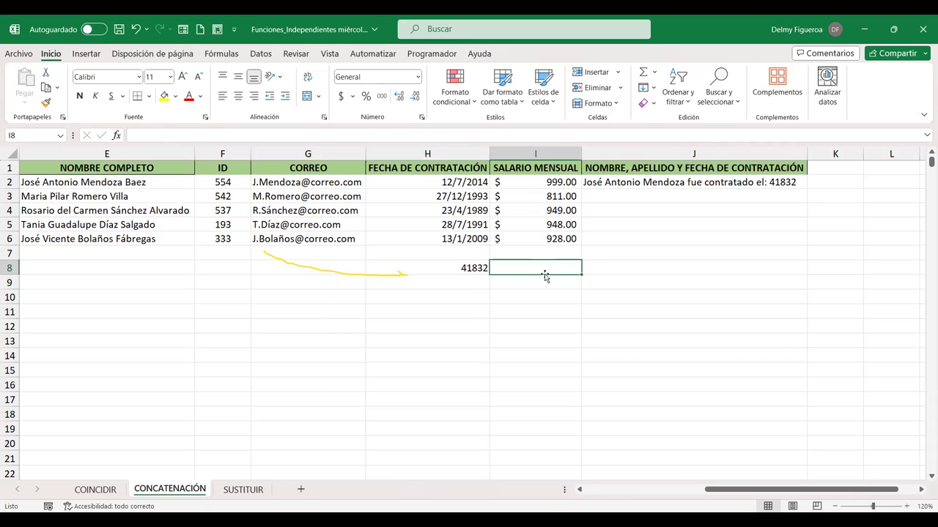
click(469, 266)
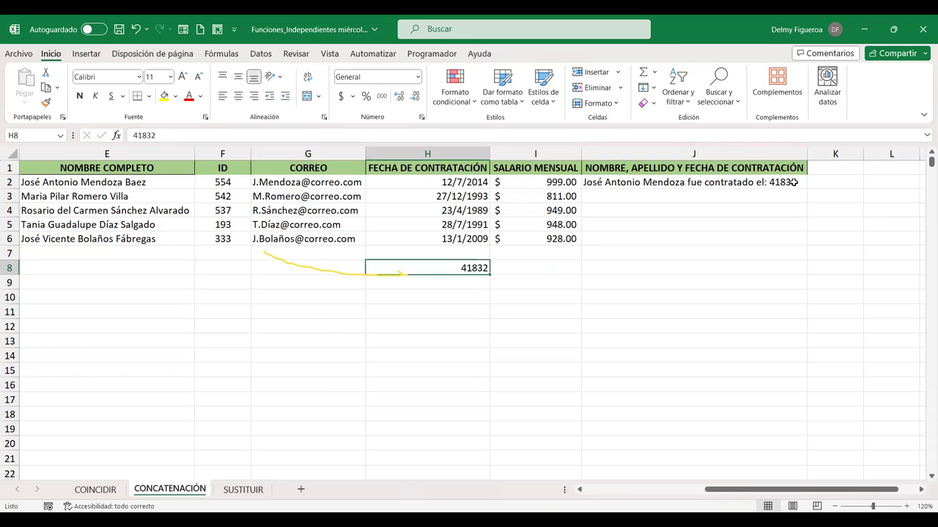
click(544, 267)
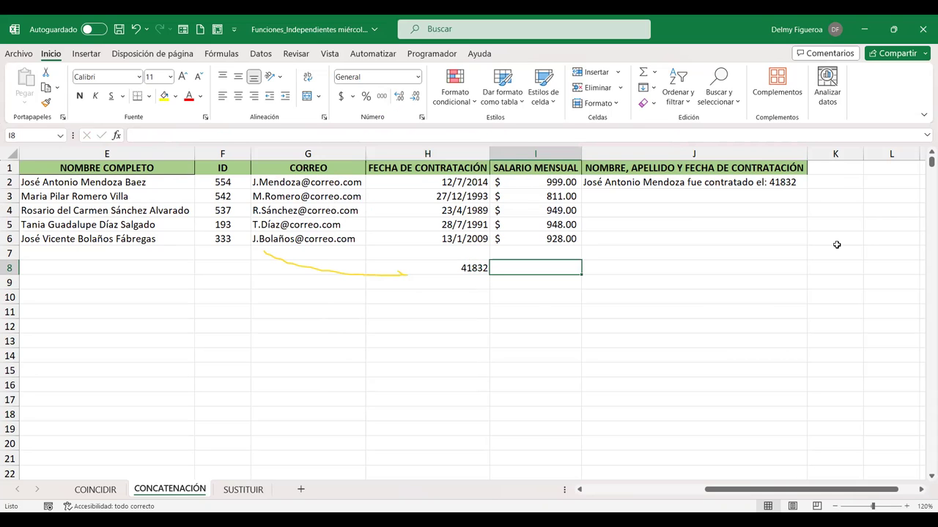
Step: Enter =+TEXTO(H8;"dd/mm/yyyy") in I8 to show 41832 as 12/07/2014
key(F2)
text(+text)
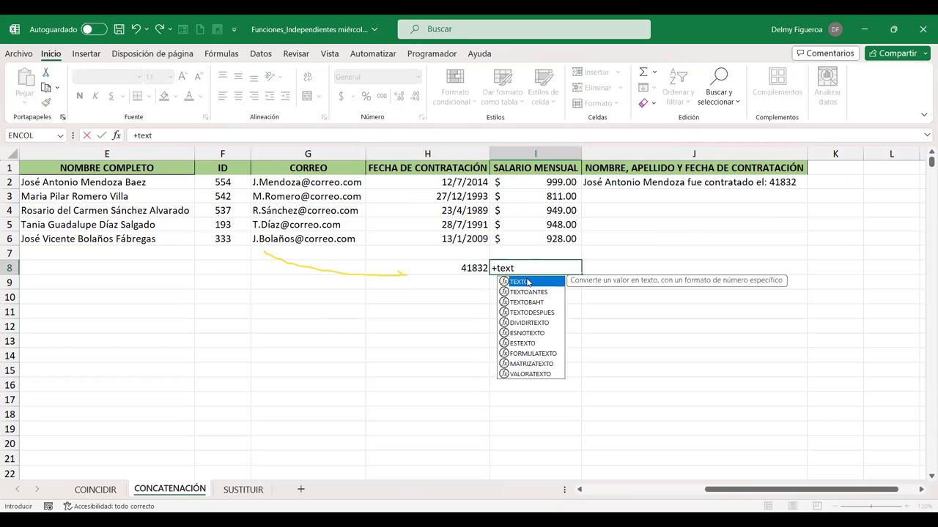
double_click(527, 283)
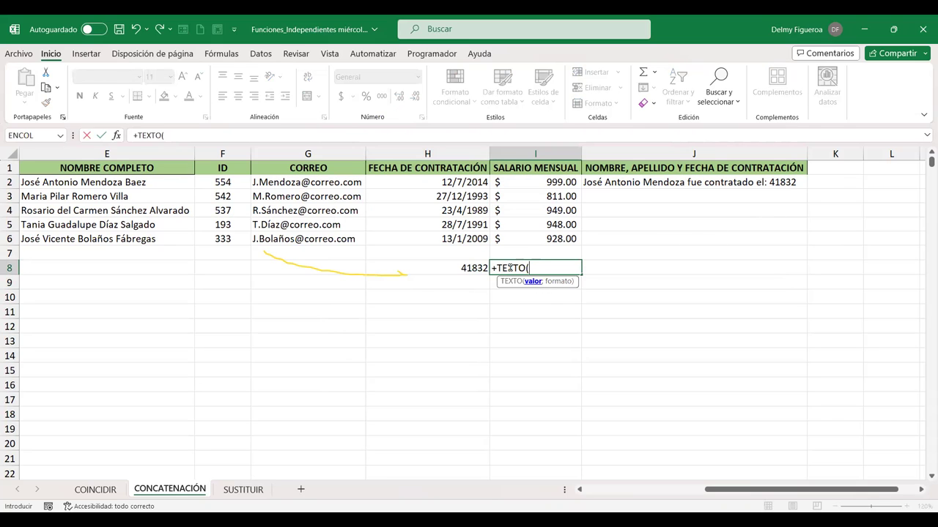
click(470, 267)
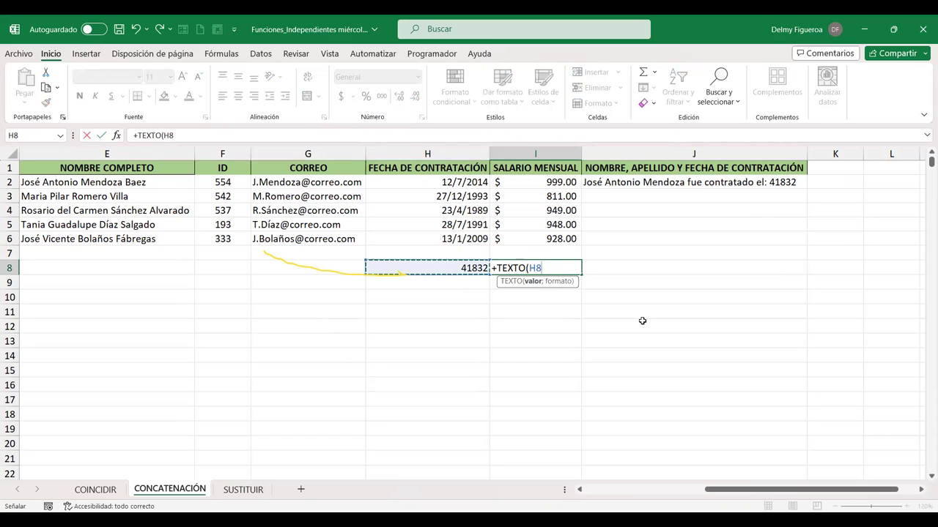
text(;)
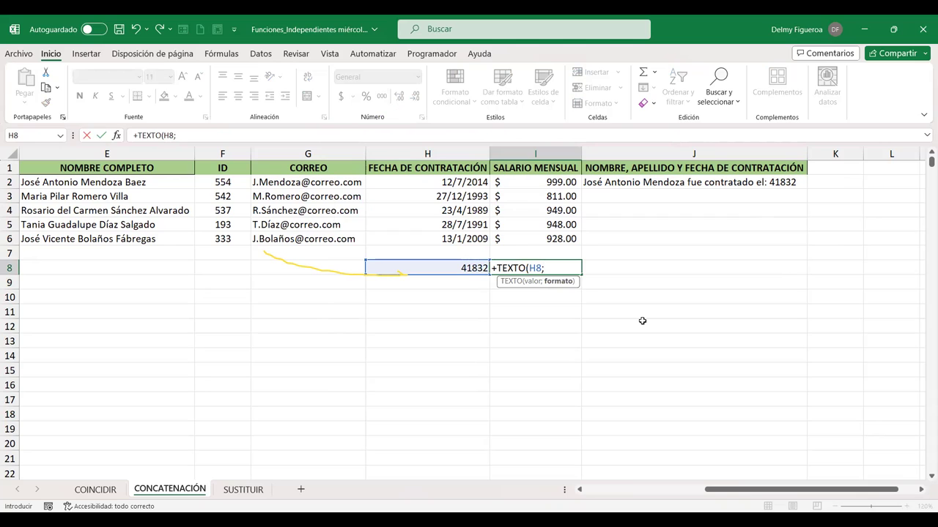
text(")
text(dd/mm)
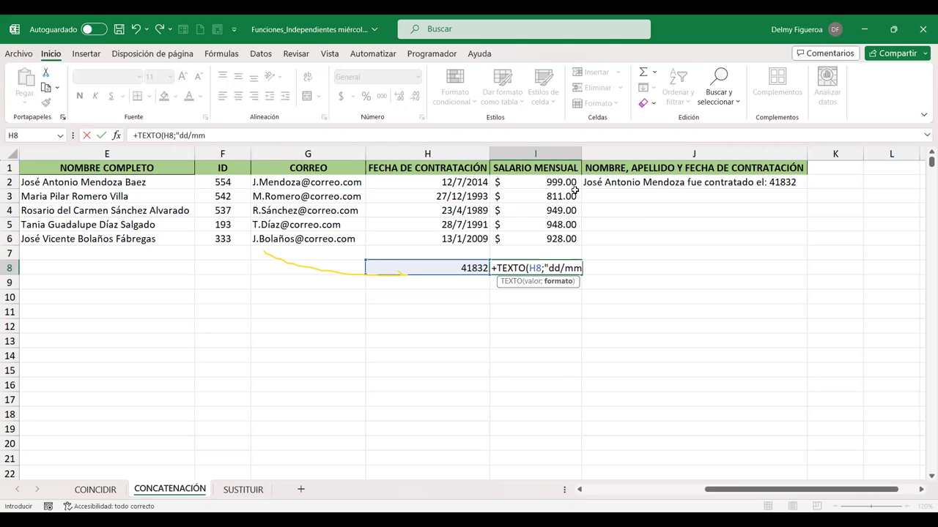
text(/)
text(yyyy")
text())
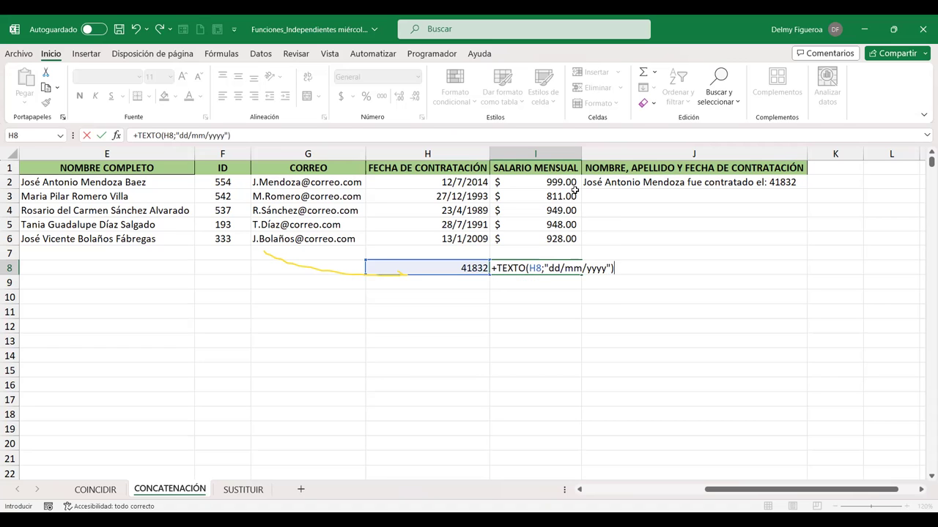
key(Return)
key(Up)
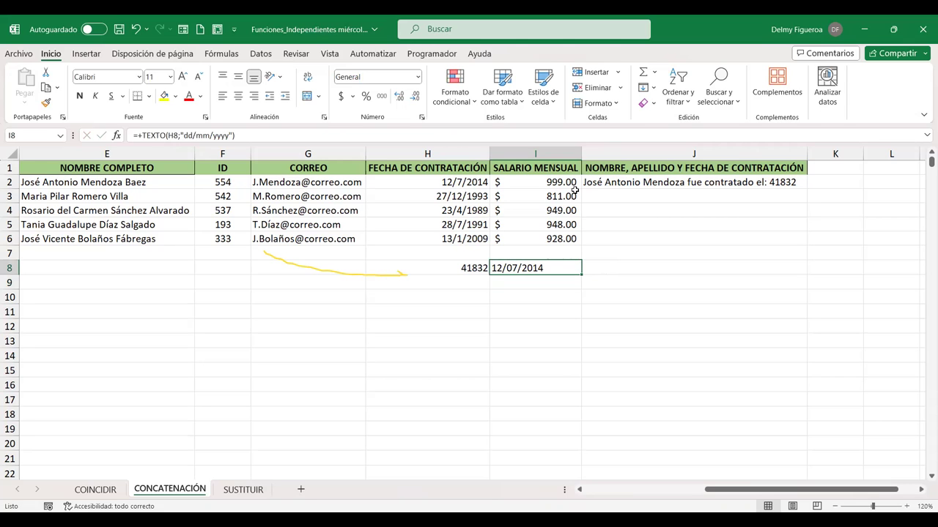
Step: Select and copy the TEXTO(H8;"dd/mm/yyyy") expression from I8's formula
key(F2)
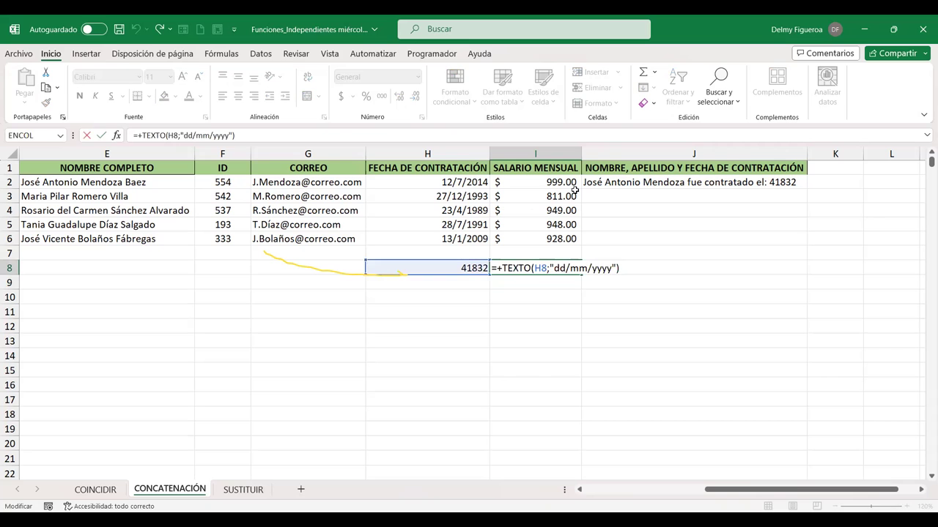
key(ctrl+shift+Left)
key(ctrl+shift+Left)
key(ctrl+shift+Left)
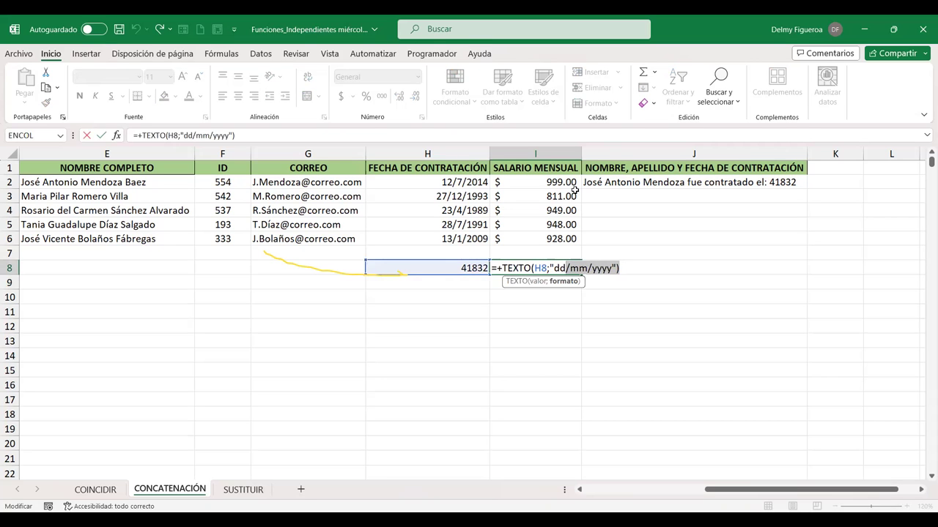
key(Return)
key(Up)
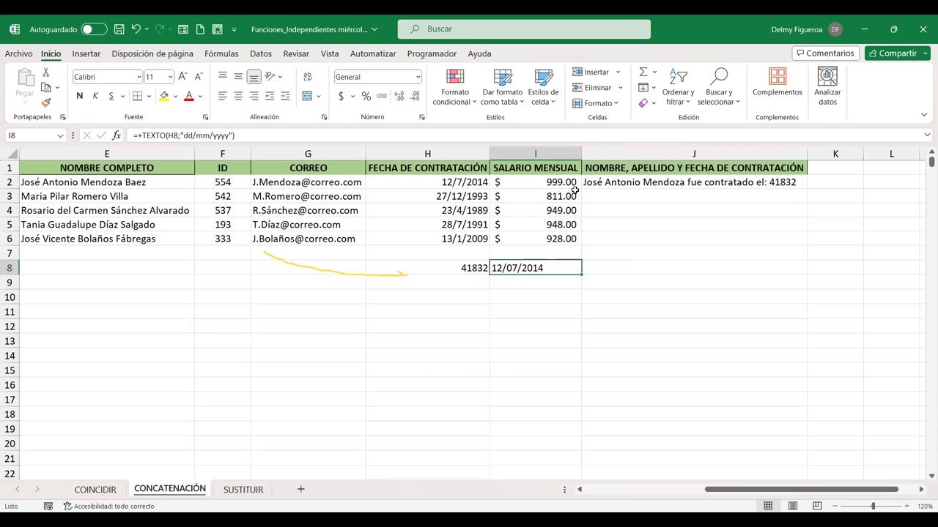
key(F2)
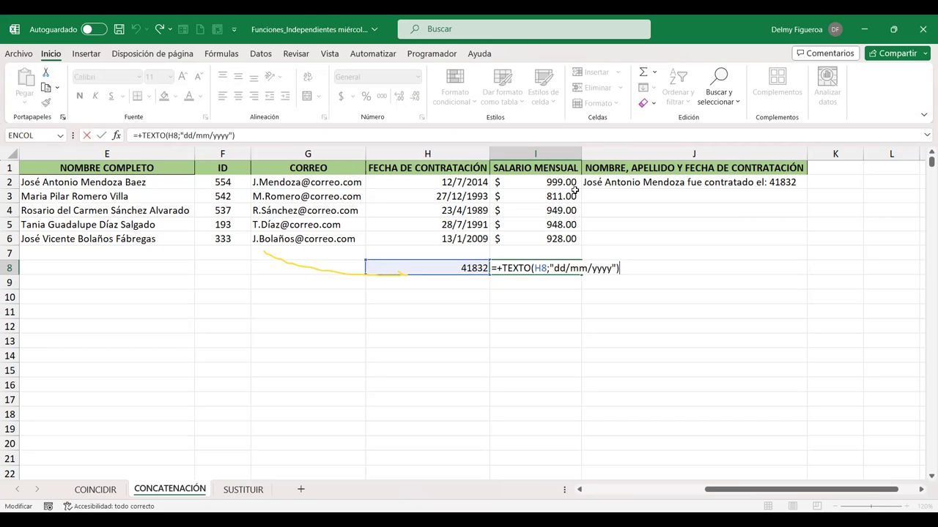
key(shift+Left)
key(shift+Left)
key(shift+Left)
key(shift+Left)
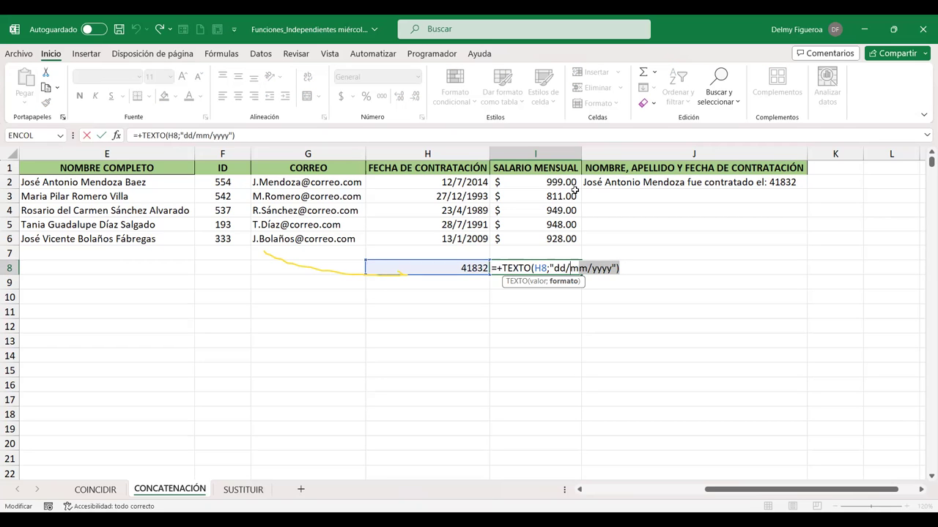
key(shift+Home)
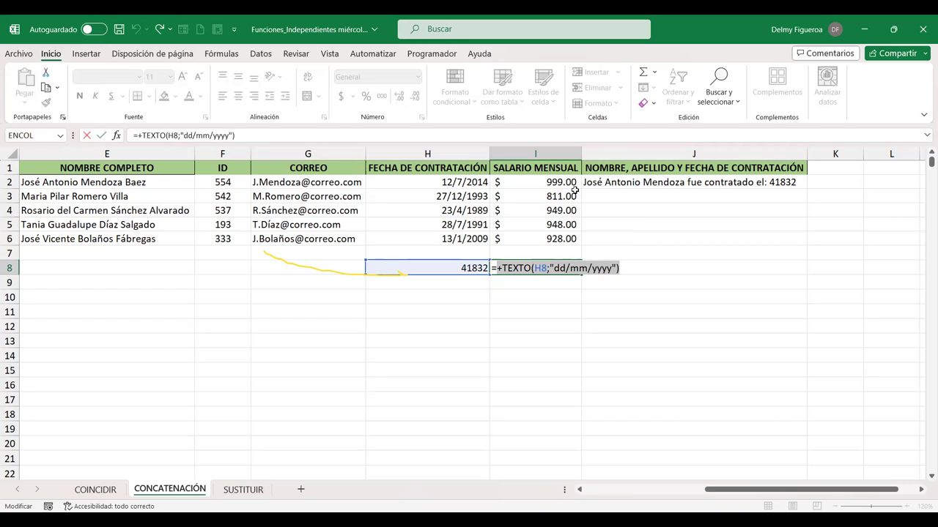
key(Return)
click(628, 180)
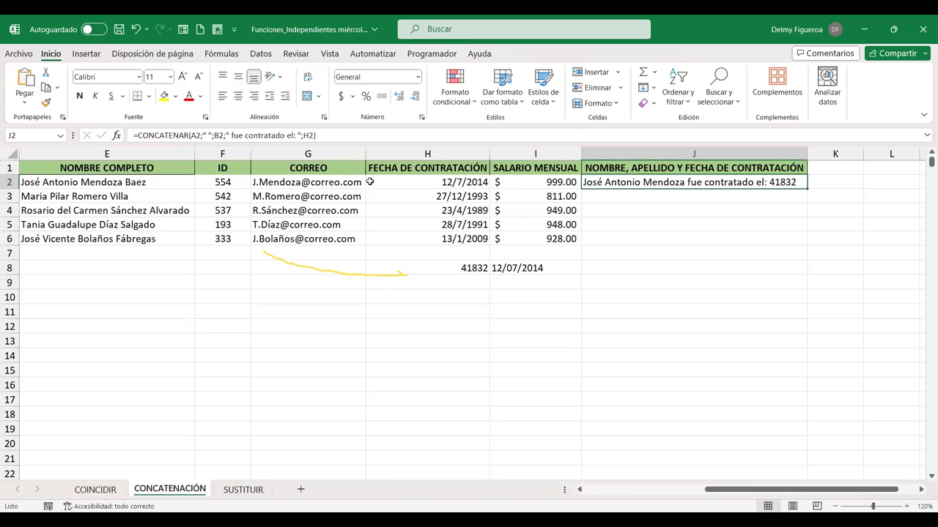
Step: Replace H2 in J2's formula with TEXTO(H2;"dd/mm/yyyy") so it ends 12/07/2014
click(313, 134)
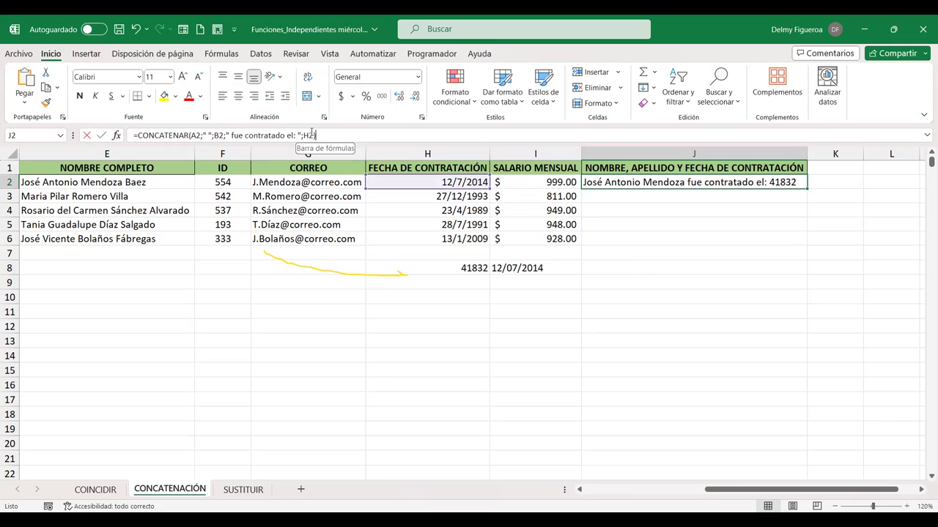
key(Left)
key(Left)
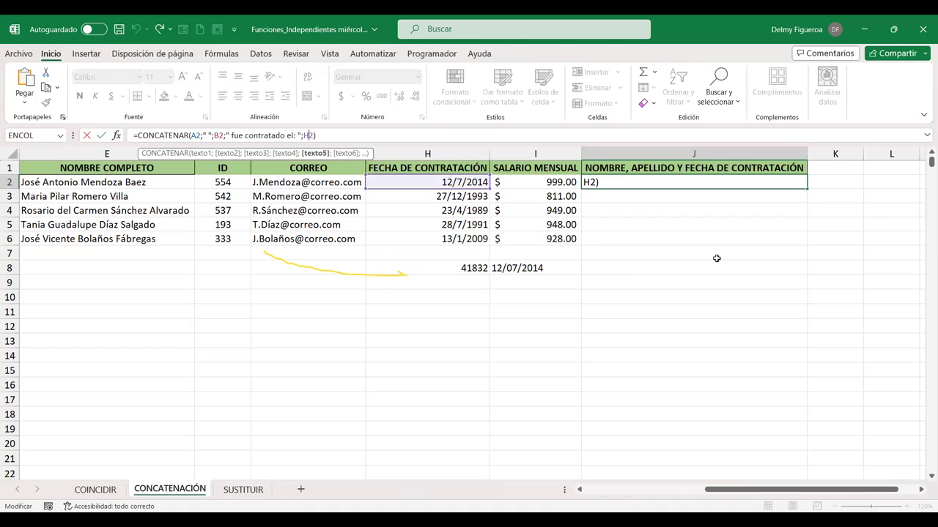
key(Right)
key(shift+Left)
key(shift+Left)
key(ctrl+v)
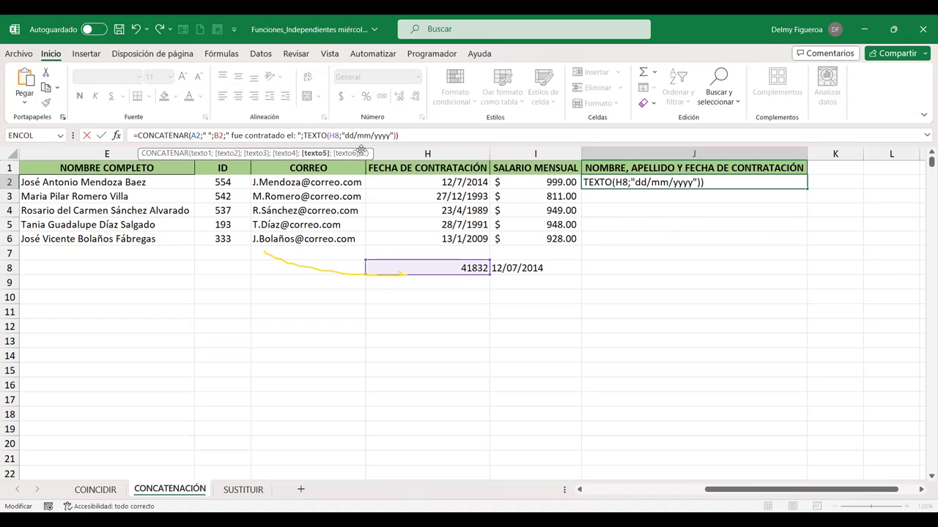
click(335, 134)
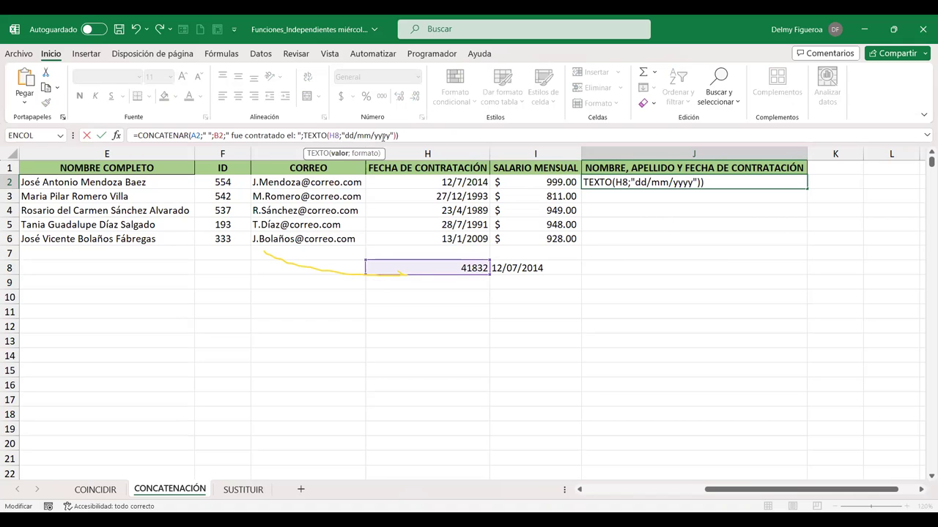
key(BackSpace)
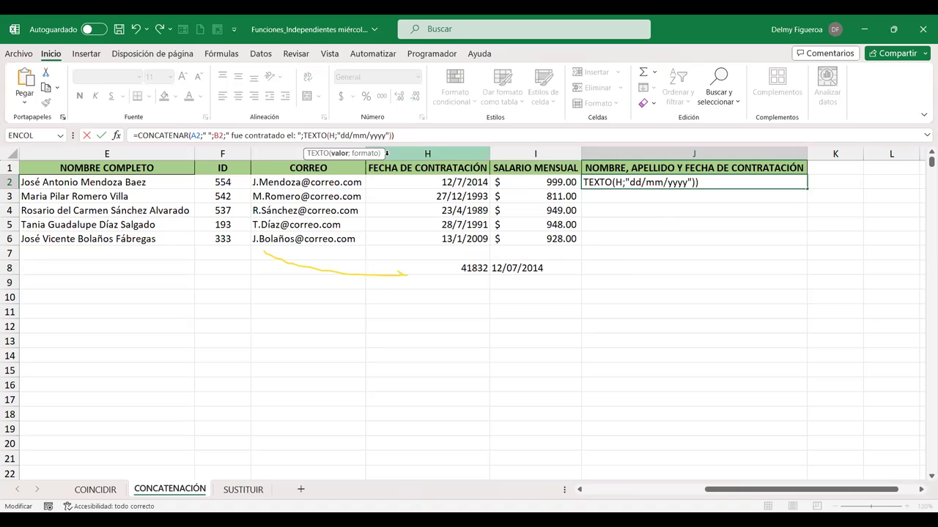
text(2)
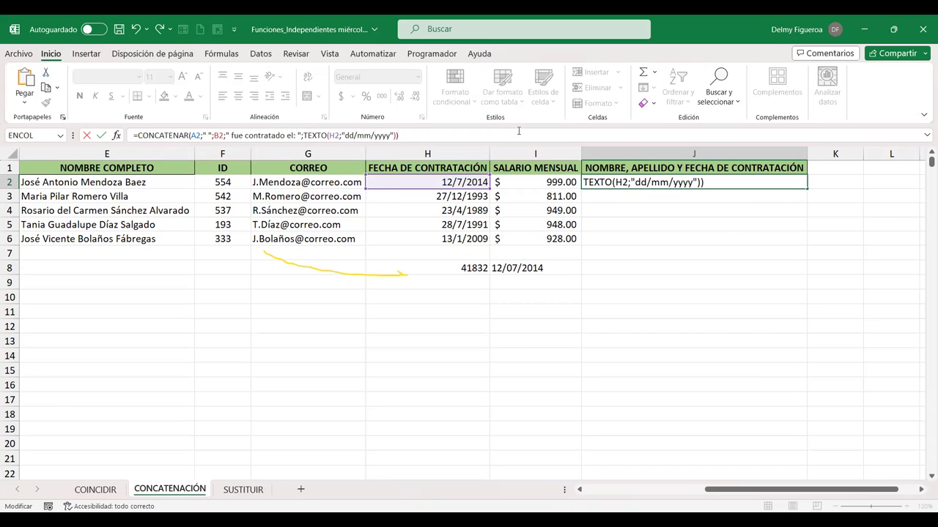
key(Return)
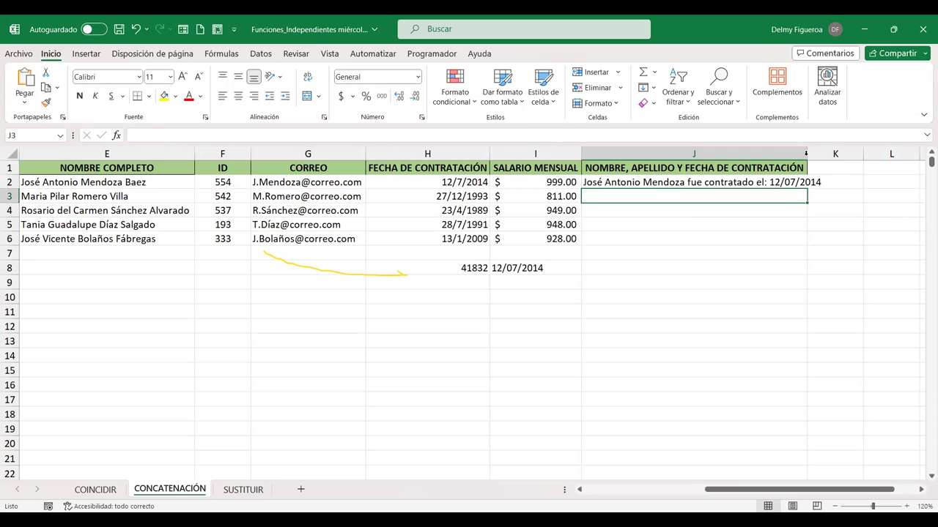
Step: Auto-fit column J, fill J2's sentence formula down to J6, then auto-fit again
double_click(806, 153)
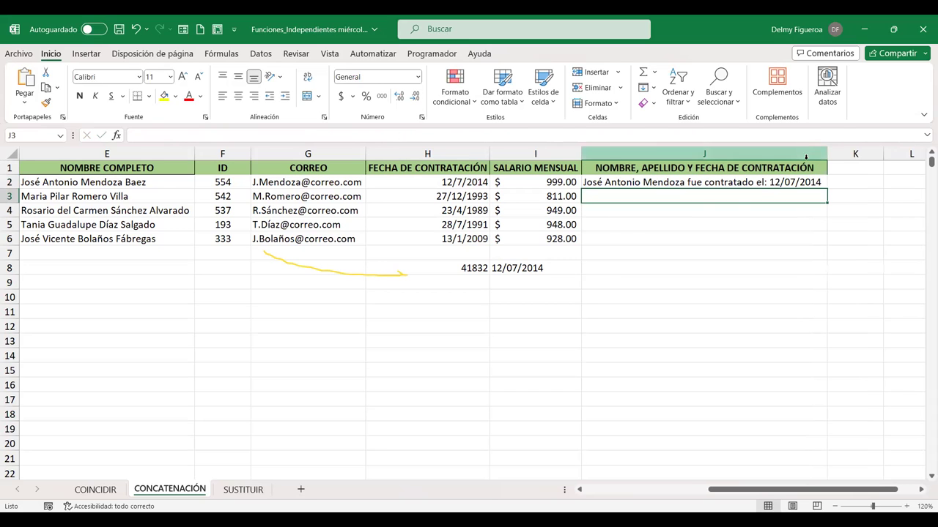
click(740, 183)
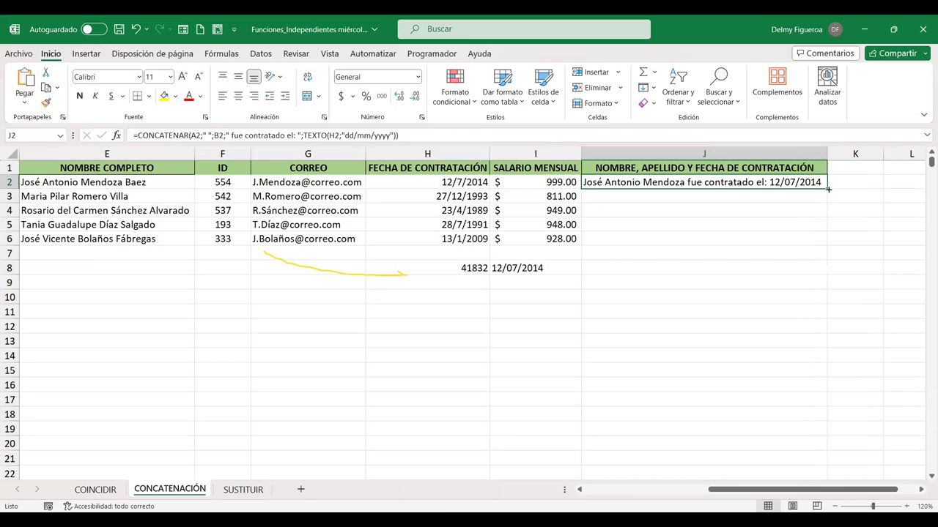
drag(828, 189, 828, 243)
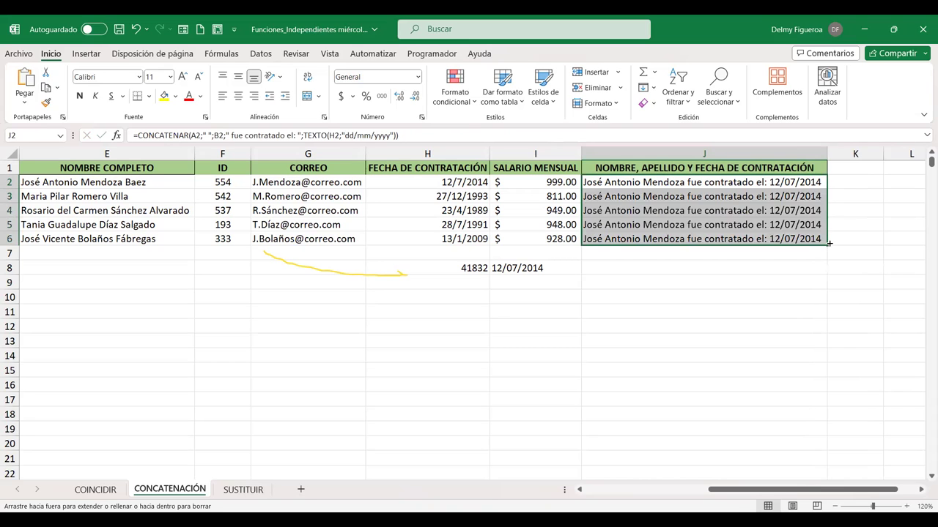
double_click(827, 152)
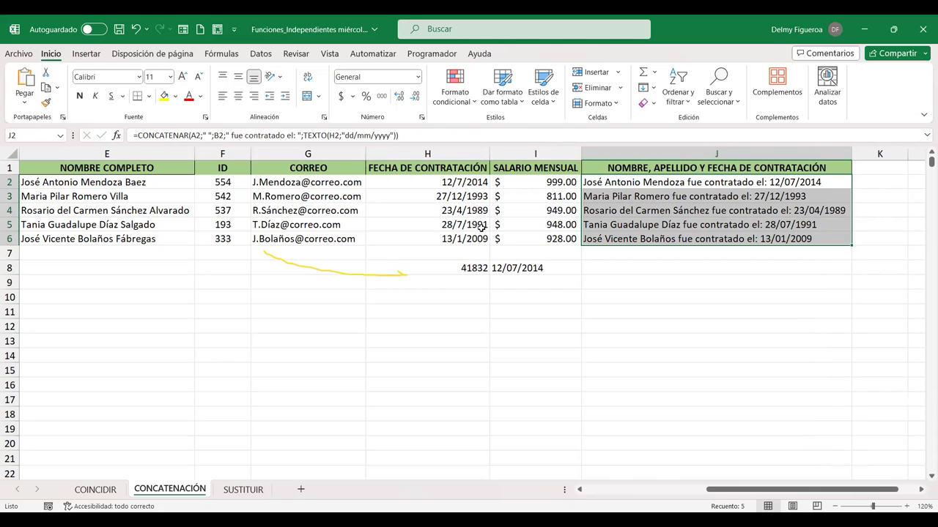
click(869, 167)
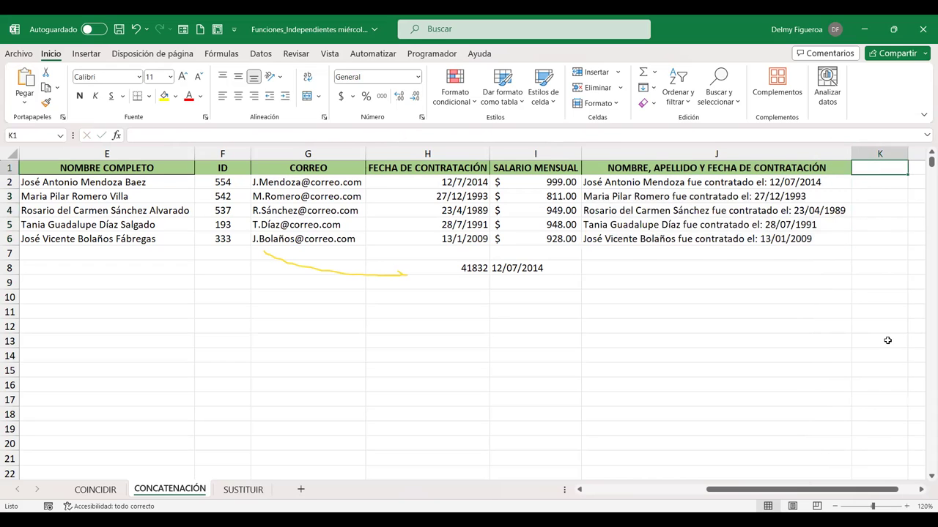
Step: Enter the heading 'NOMBRE COMPLETO Y SALARIO' in K1 and auto-fit column K
key(Right)
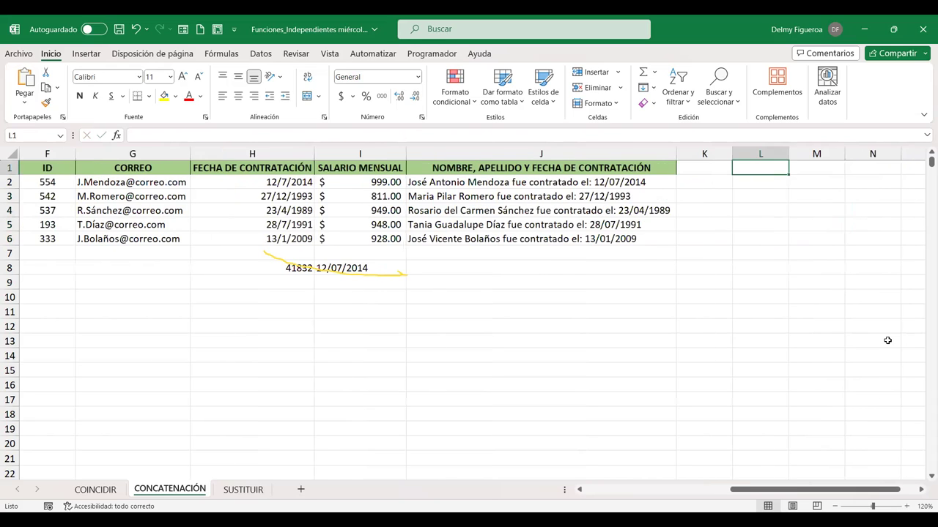
key(Left)
key(Left)
key(Right)
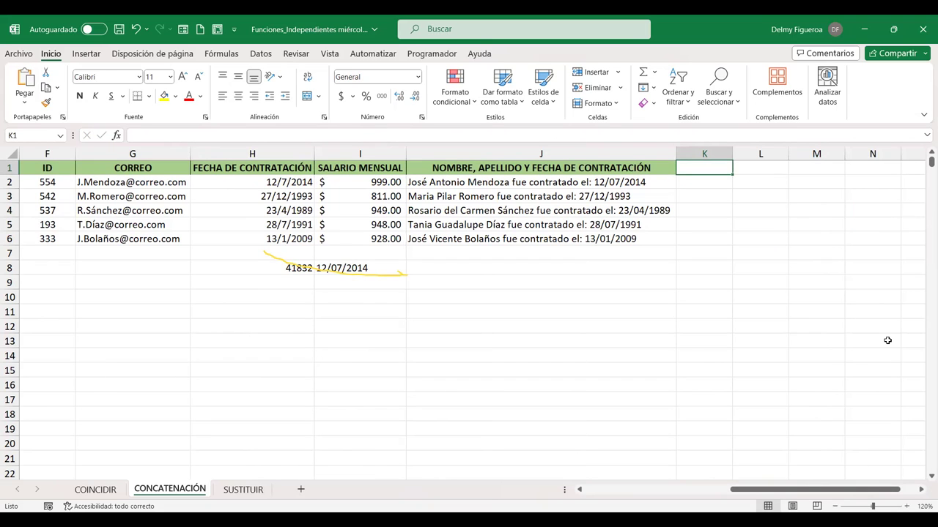
text(n)
text(ombre completo)
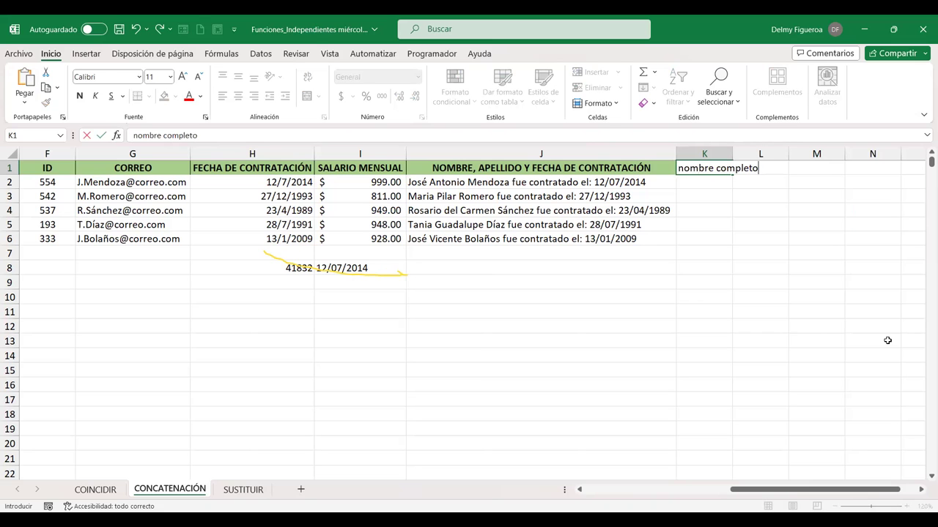
key(Escape)
text(NOMBRE C)
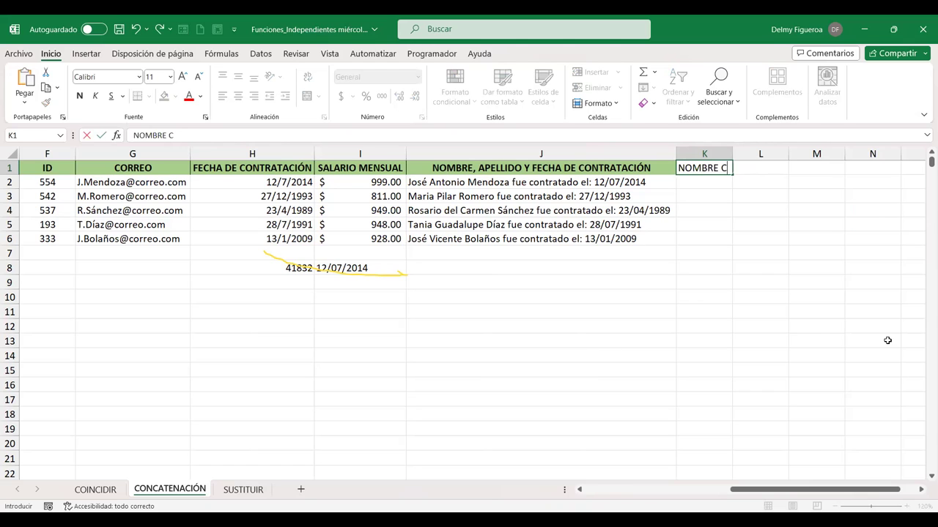
text(OMPLETO Y SALARIO)
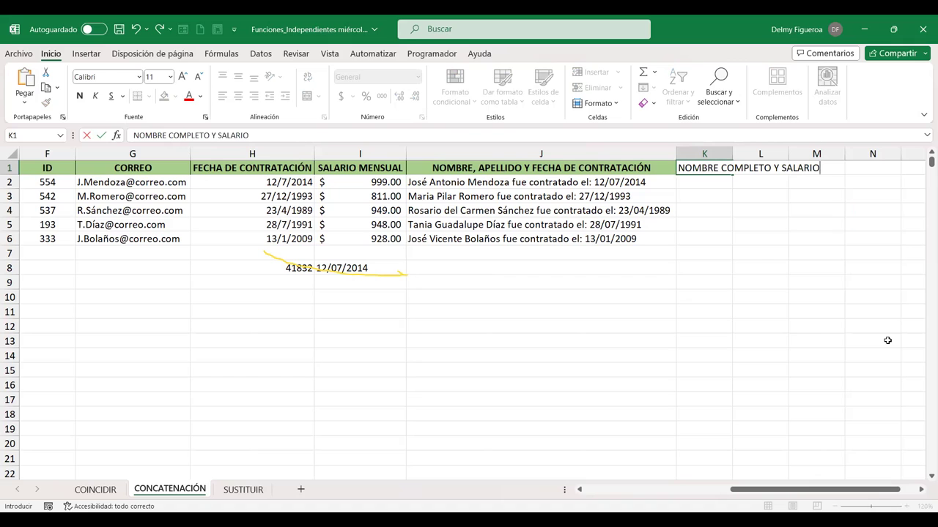
key(Return)
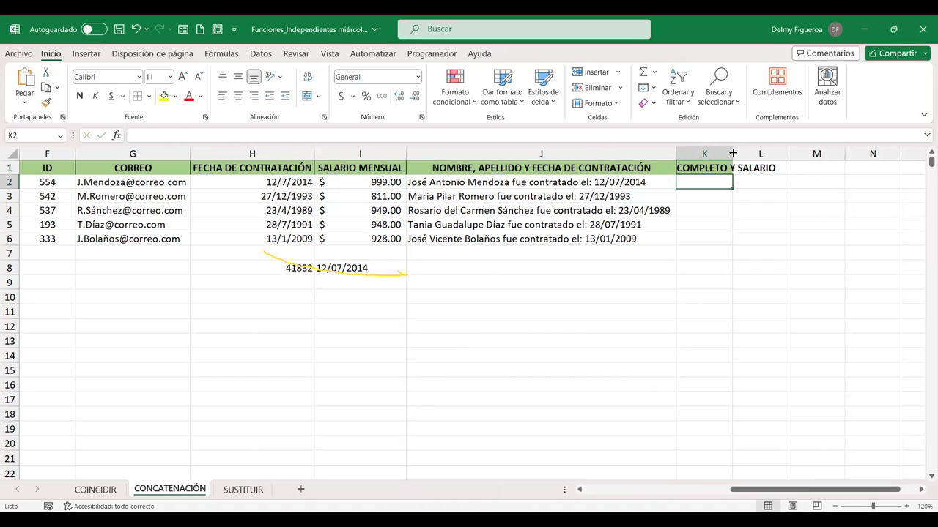
double_click(736, 156)
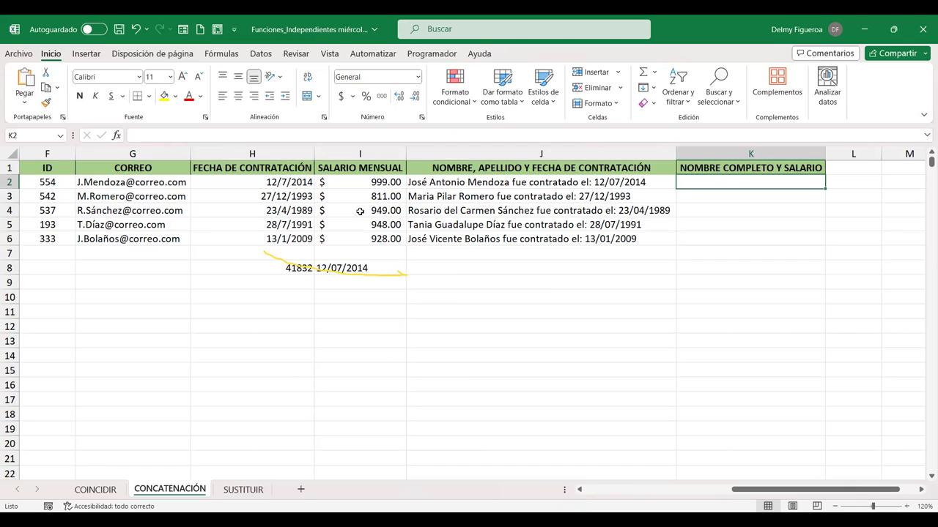
Step: Insert ', CORREO' into the K1 heading and auto-fit column K again
click(732, 166)
double_click(731, 165)
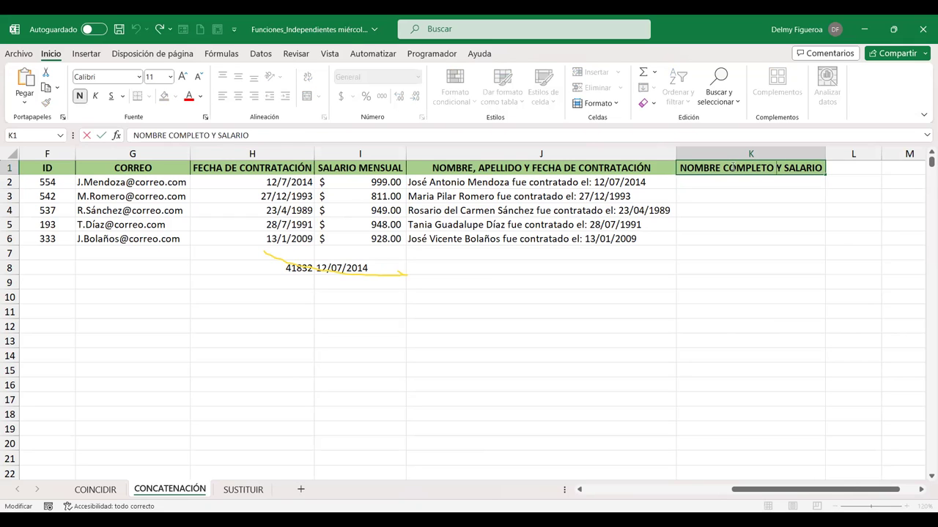
text(, CORREO)
key(Return)
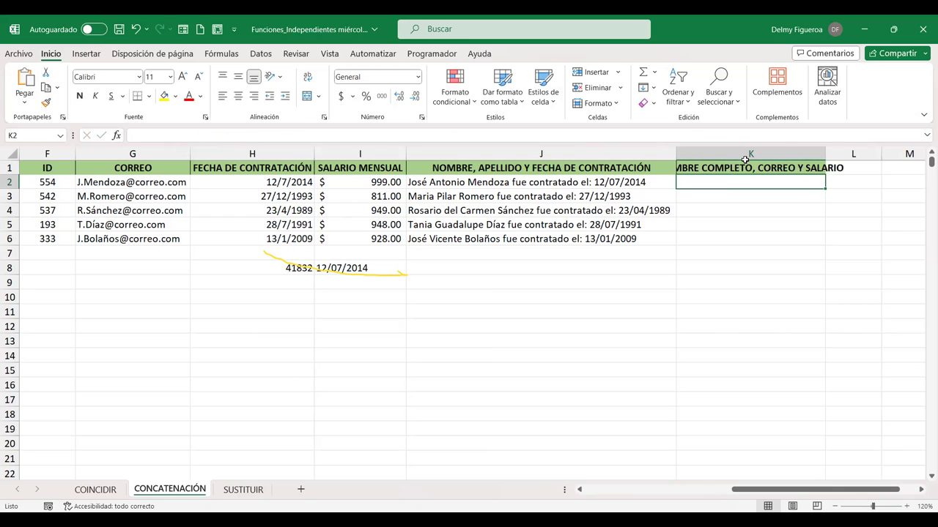
double_click(825, 151)
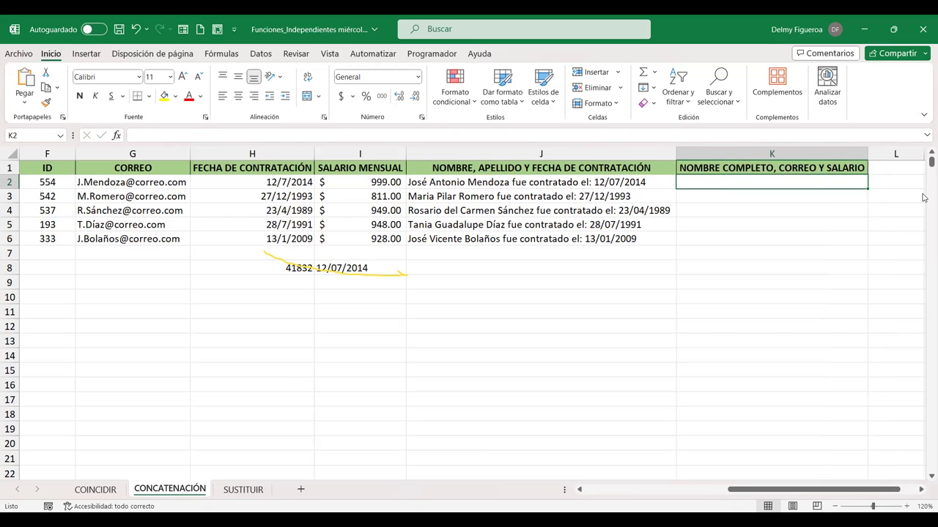
Step: Start a CONCAT formula in K2 with the full name from D2
text(=)
key(BackSpace)
text(=)
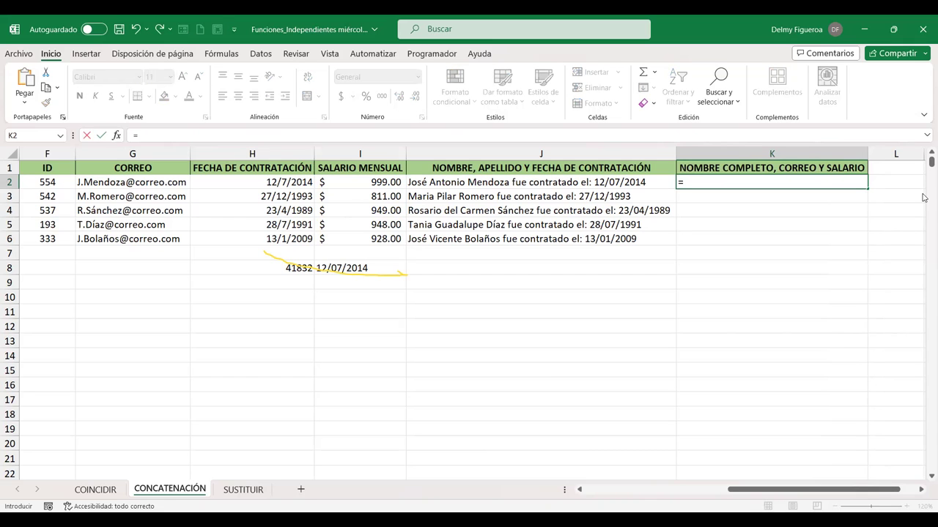
text(CON)
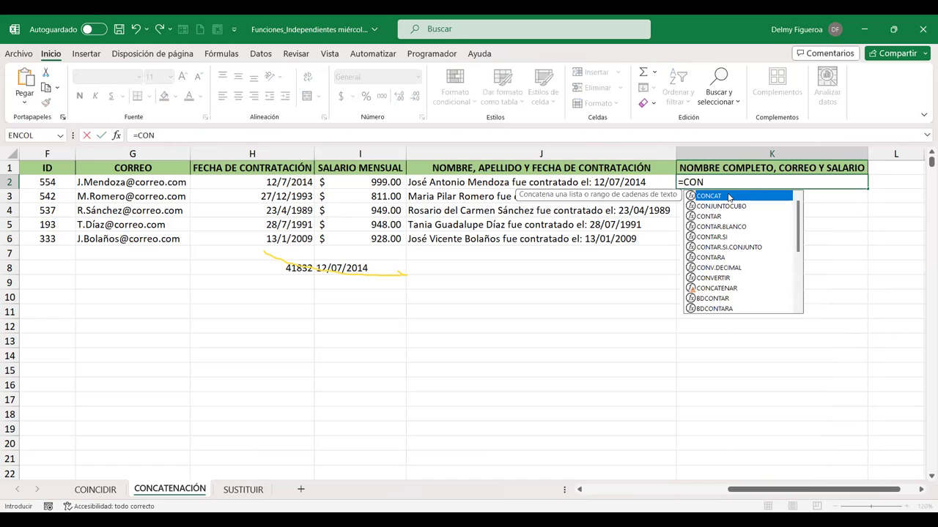
double_click(728, 198)
drag(828, 494, 667, 490)
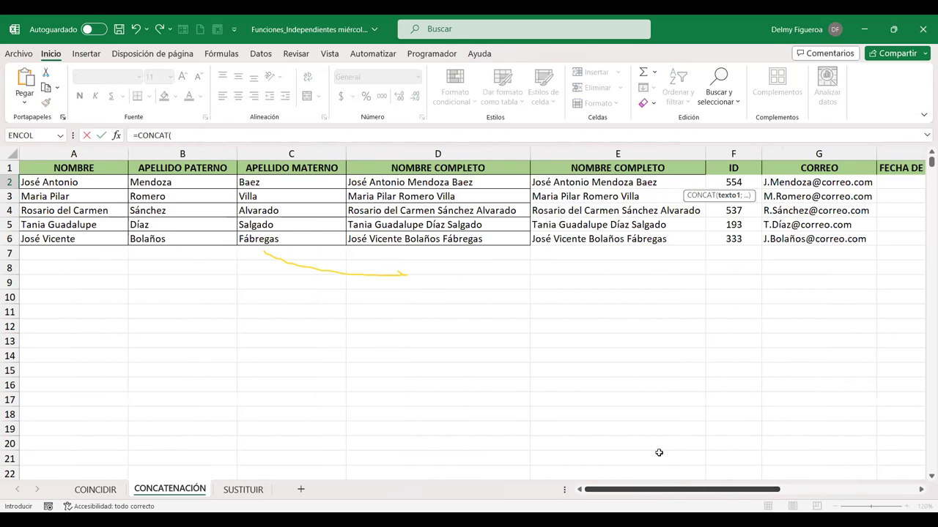
click(474, 182)
drag(672, 491, 828, 506)
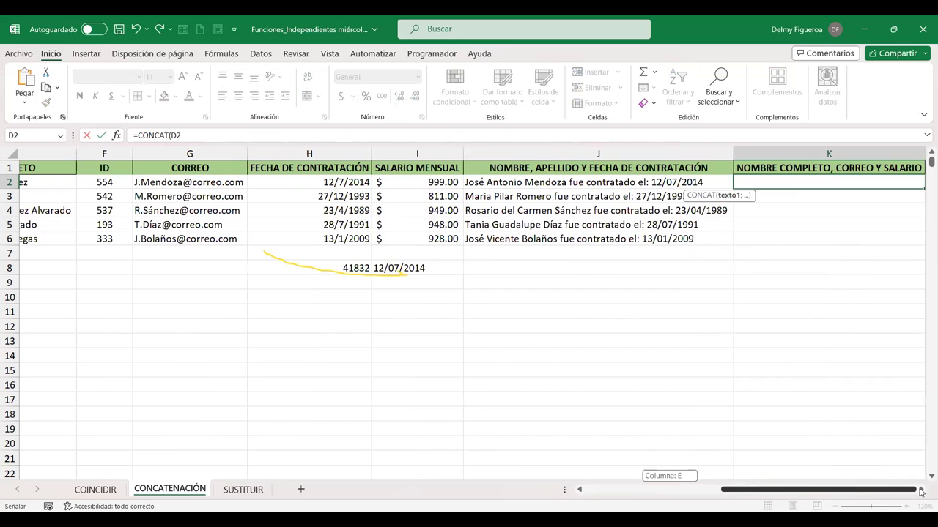
drag(921, 492, 923, 494)
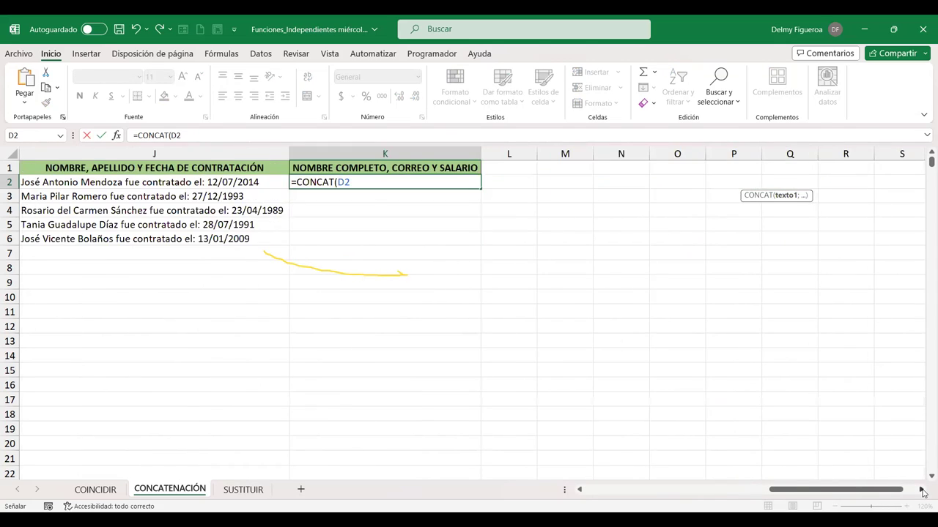
click(703, 497)
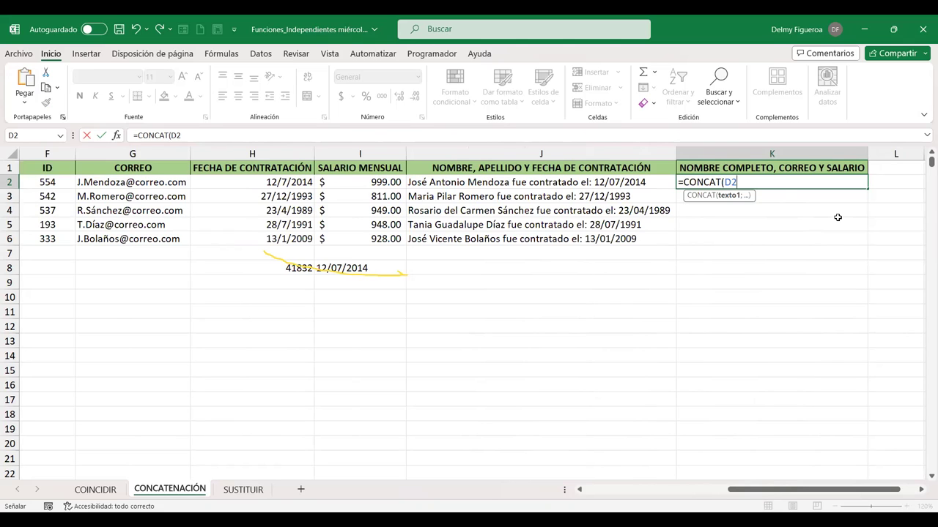
text(;)
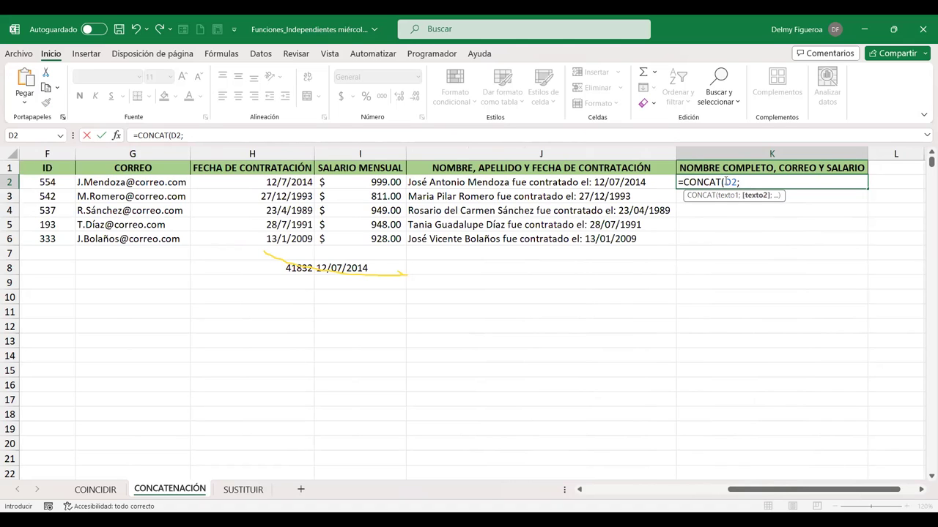
Step: Add the text 'La dirección de correo de: ' before D2 and 'es: ' after it
click(811, 185)
text("IA)
key(BackSpace)
key(BackSpace)
text(LA)
key(BackSpace)
text(a dirección de correo de: )
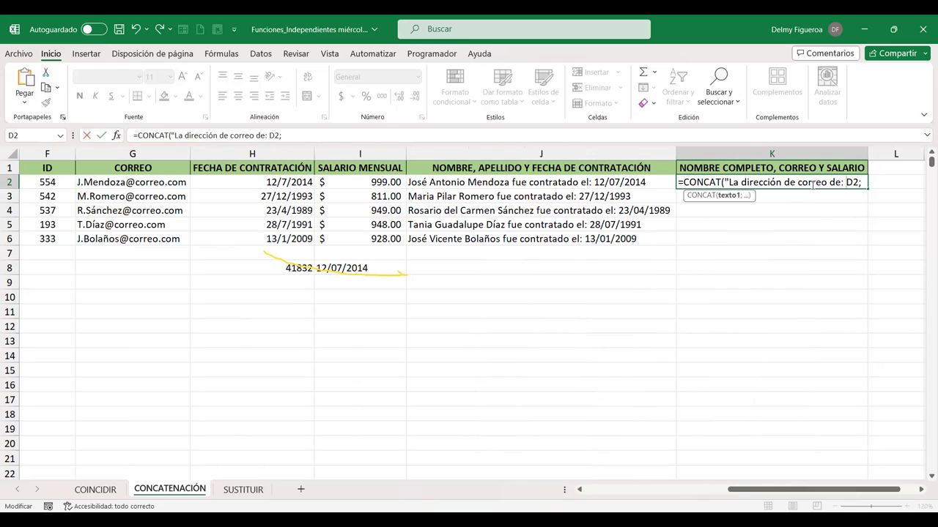
text(")
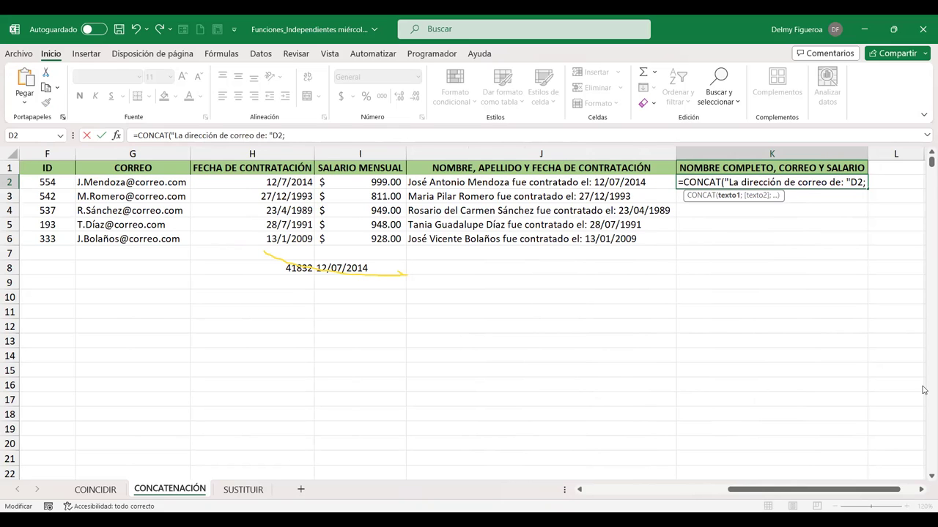
click(921, 490)
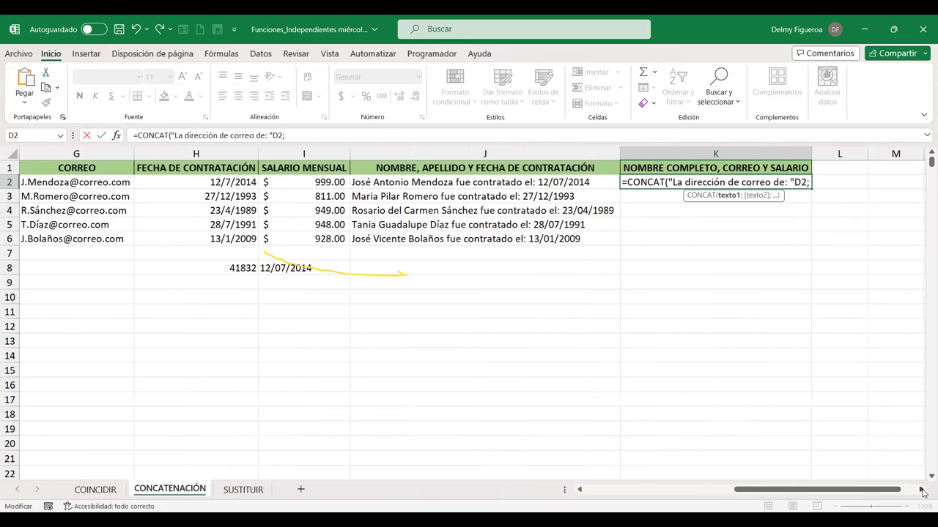
click(922, 490)
click(922, 490)
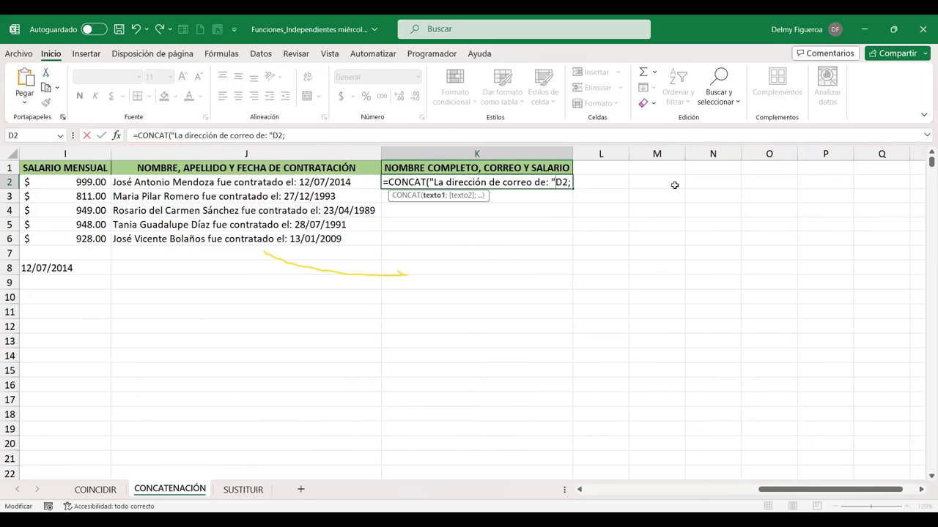
text(;)
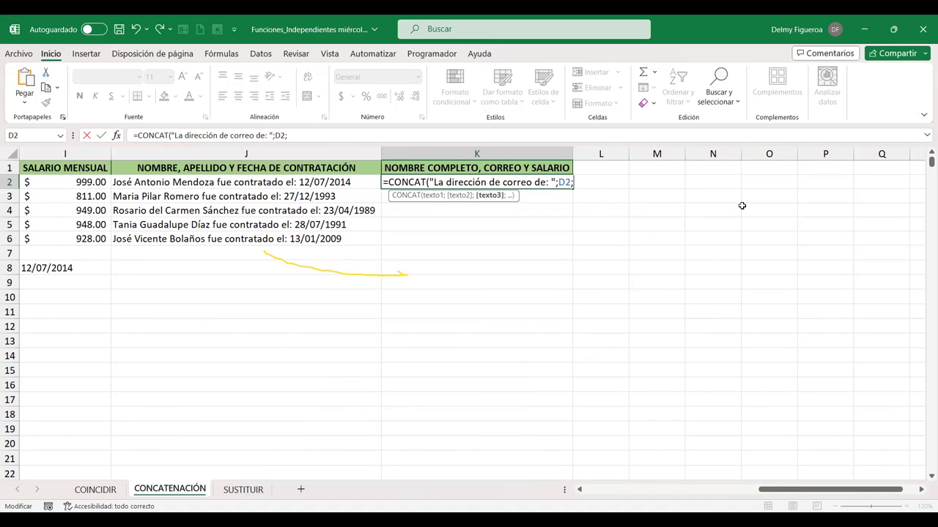
text("es: )
text(")
text(;)
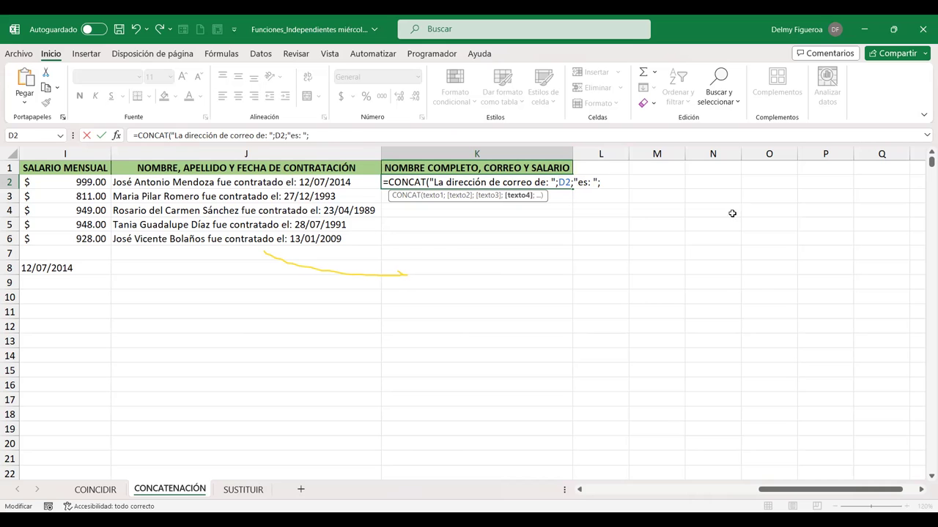
Step: Append the e-mail G2, ' y su salario mensual es de: ' and salary I2, then commit
click(579, 490)
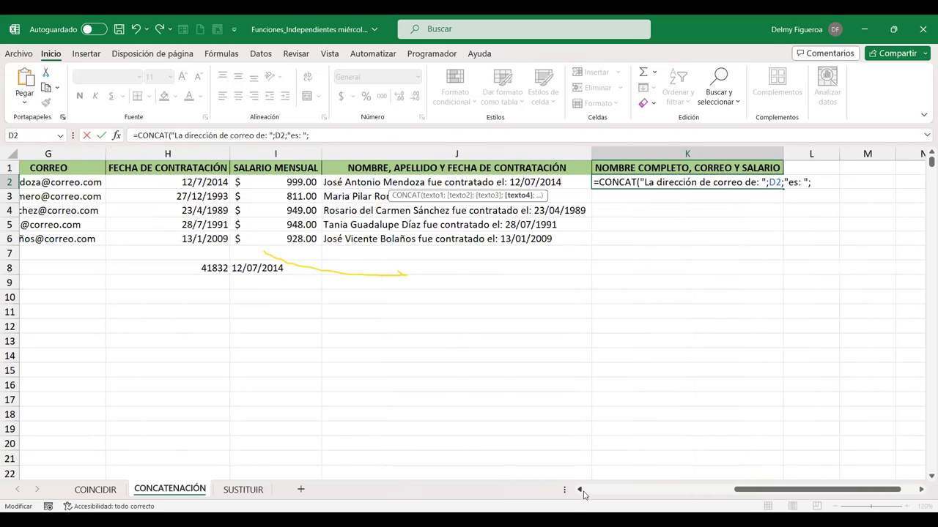
click(83, 180)
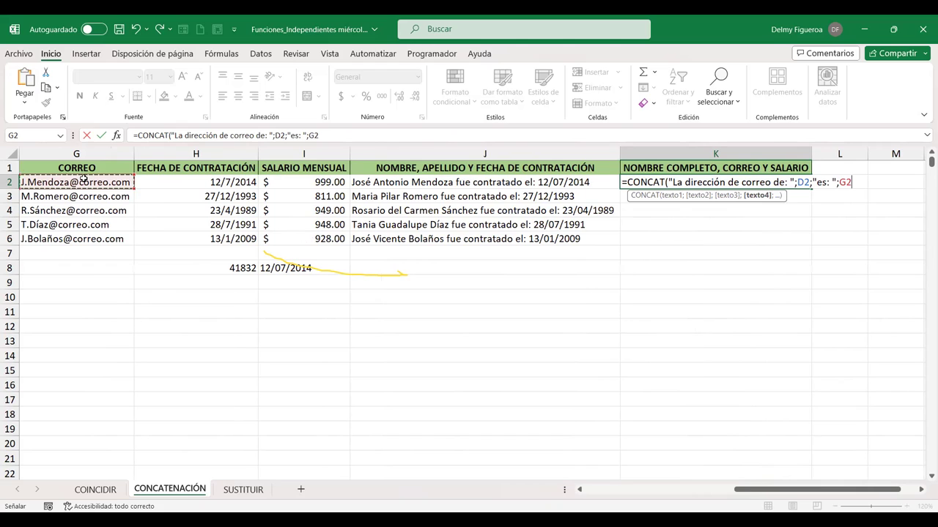
text(;")
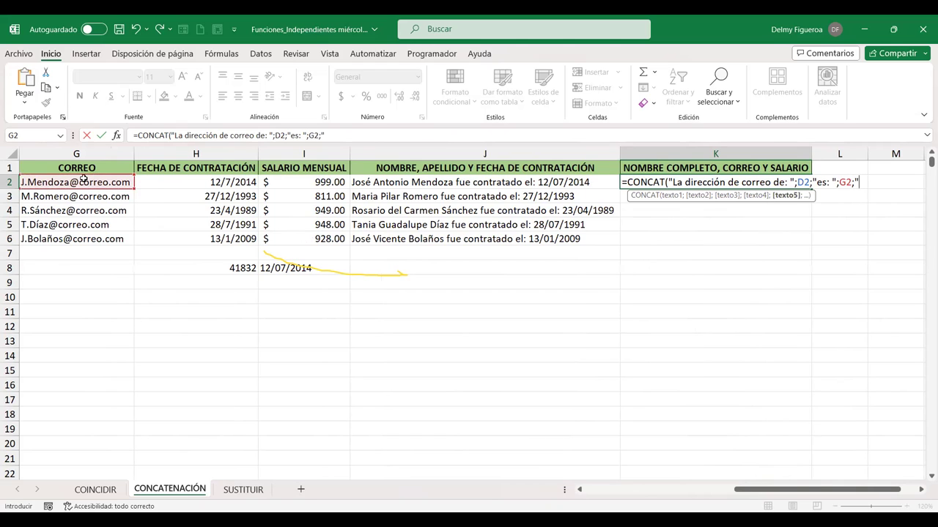
text( y su salario)
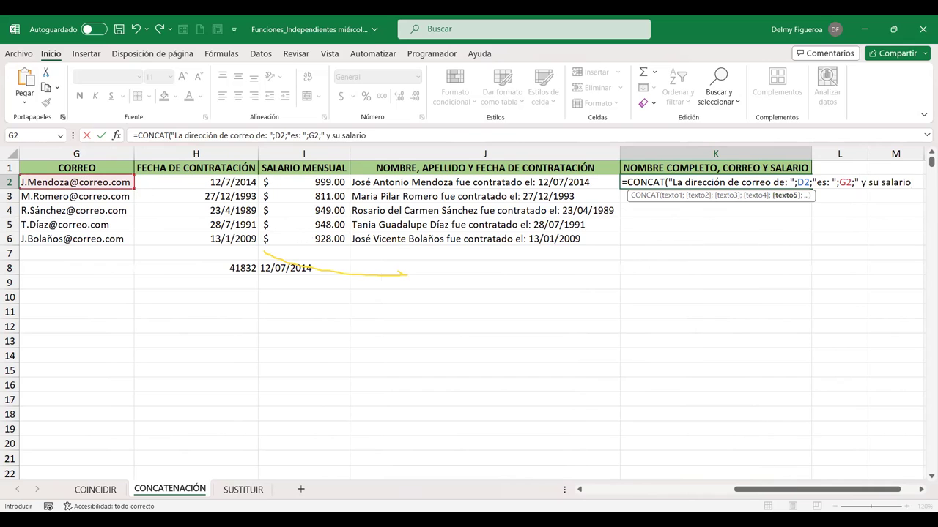
click(922, 490)
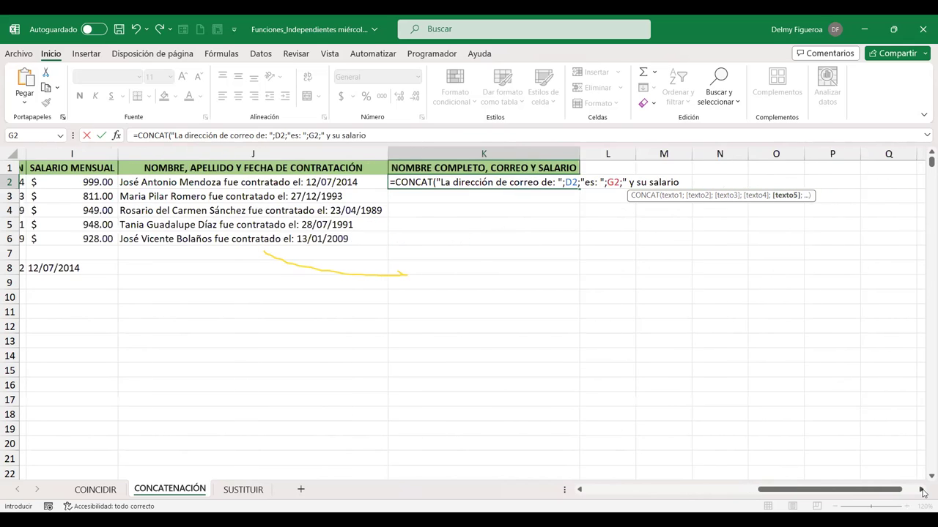
click(922, 490)
text(mensual)
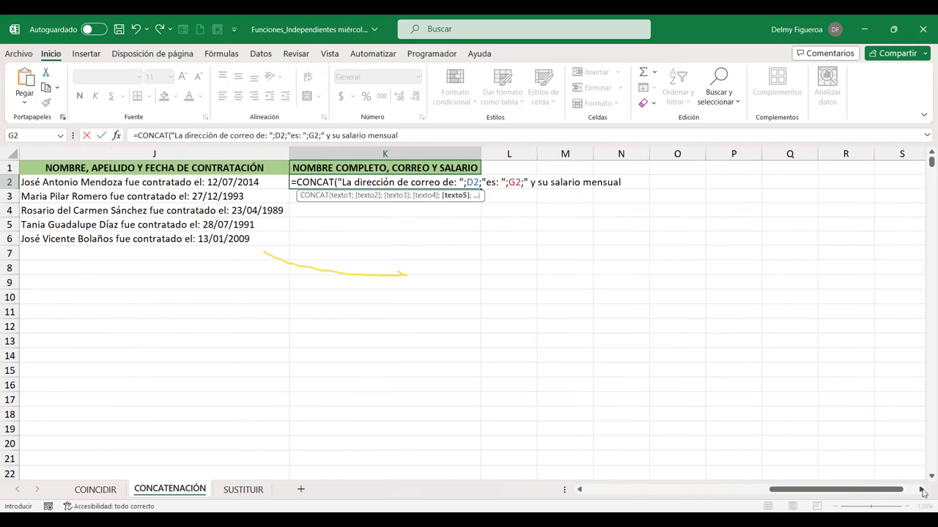
text( es de: ")
click(580, 490)
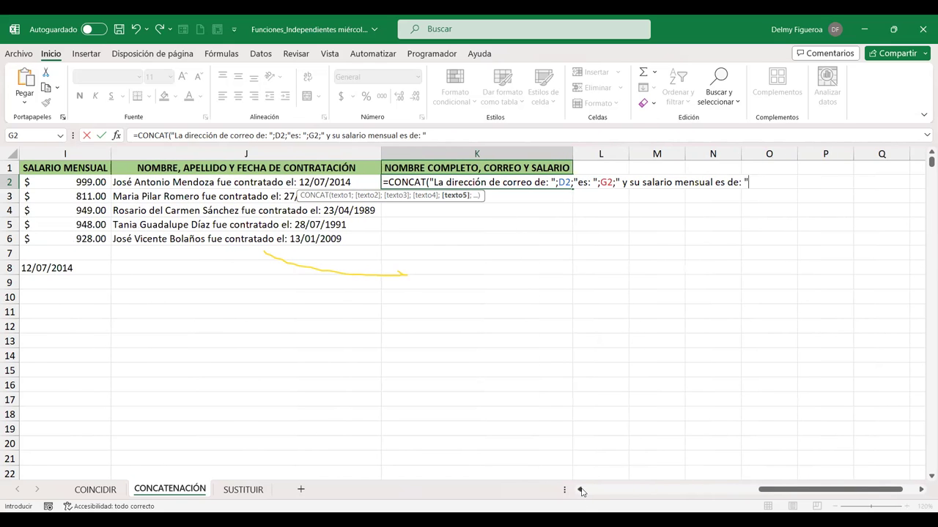
text(;)
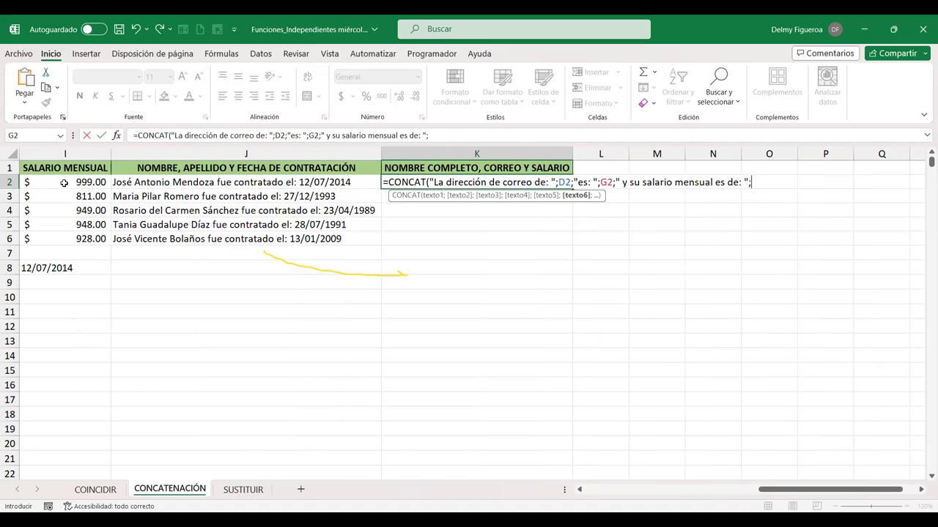
click(64, 184)
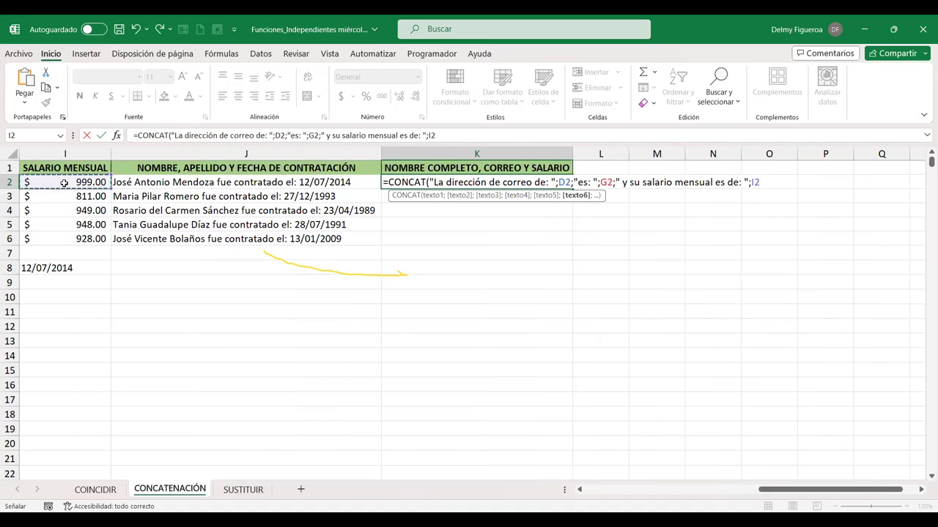
text())
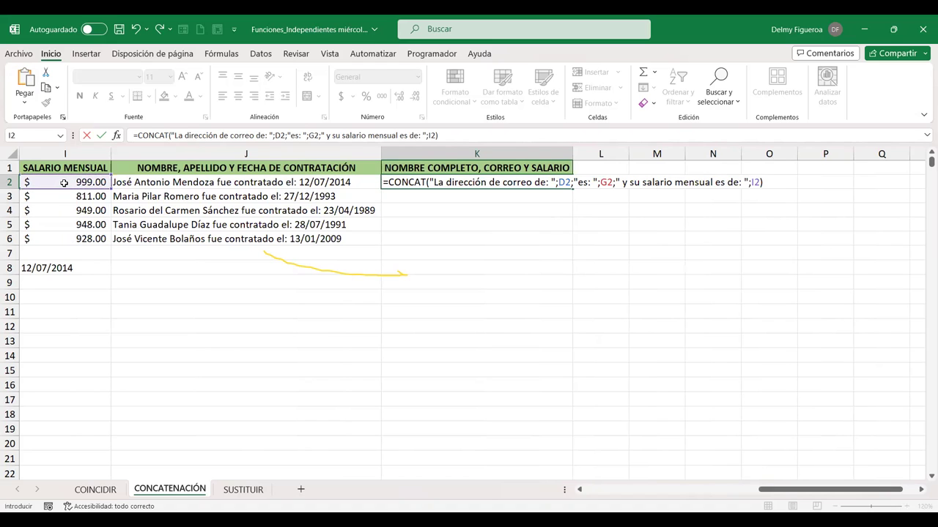
key(Return)
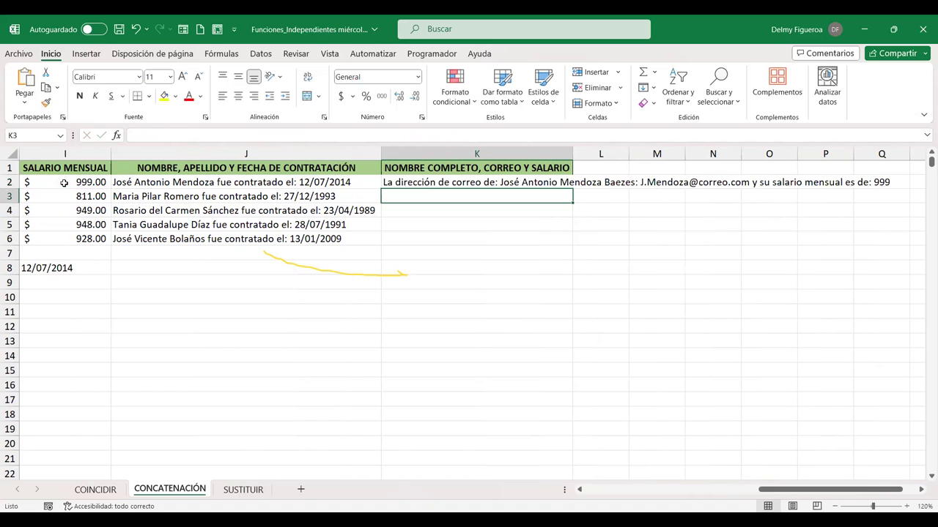
Step: Add a space before 'es:' in K2's formula so the name no longer runs into it
key(Up)
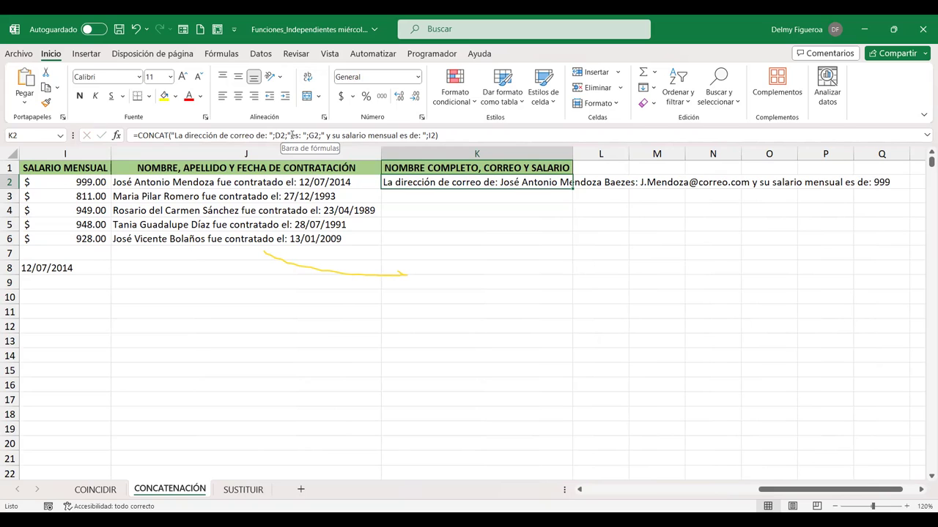
click(291, 135)
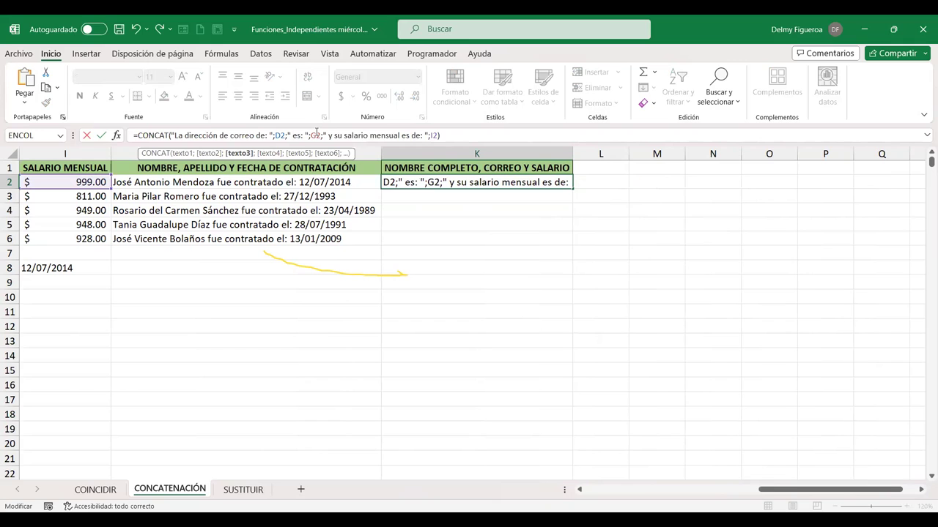
key(Return)
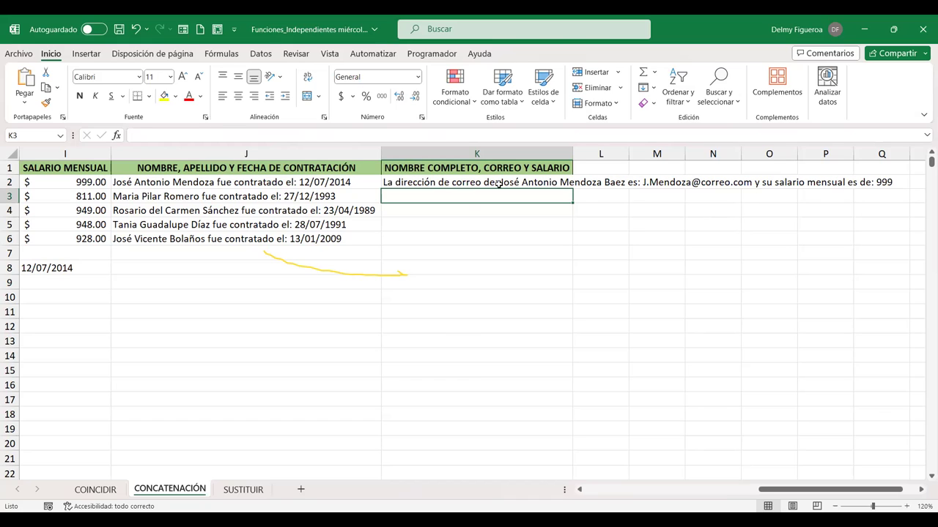
Step: Enter the test value 999 in I9 and set its number format to General
click(464, 181)
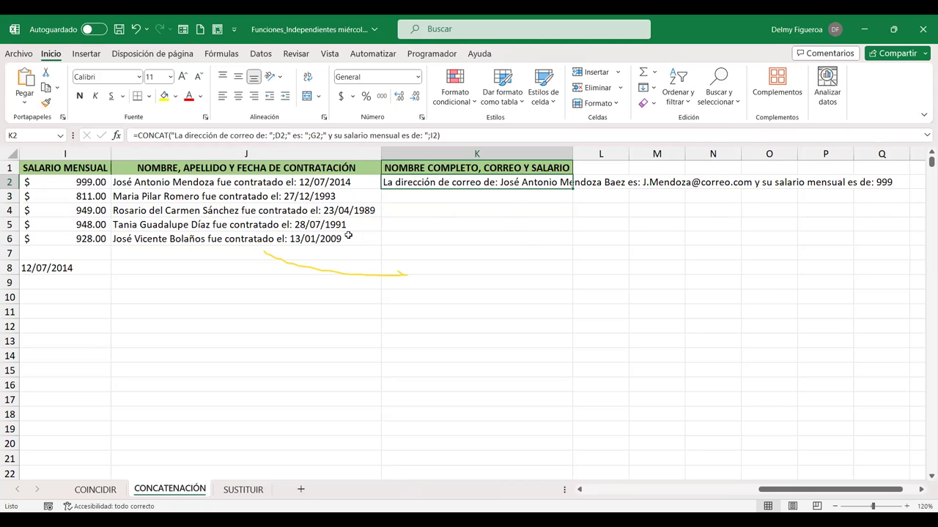
click(60, 282)
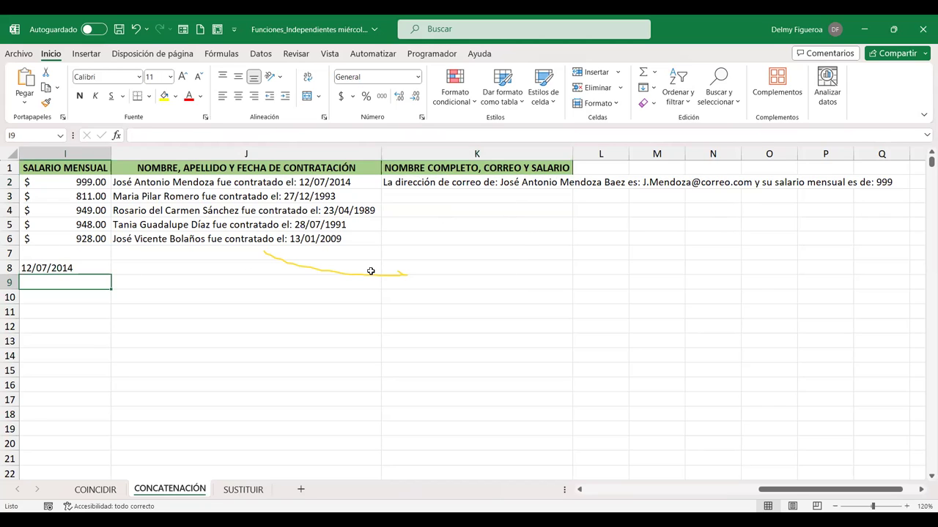
text(999)
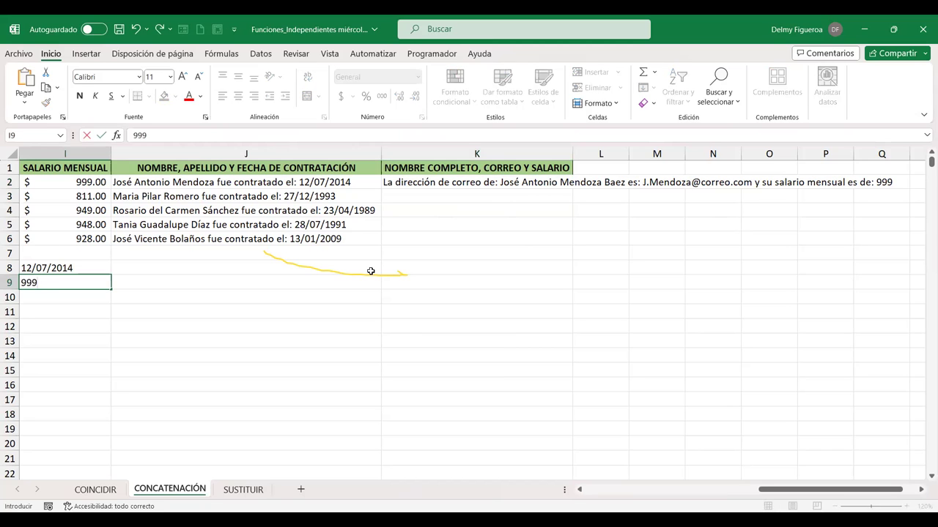
key(ctrl+Return)
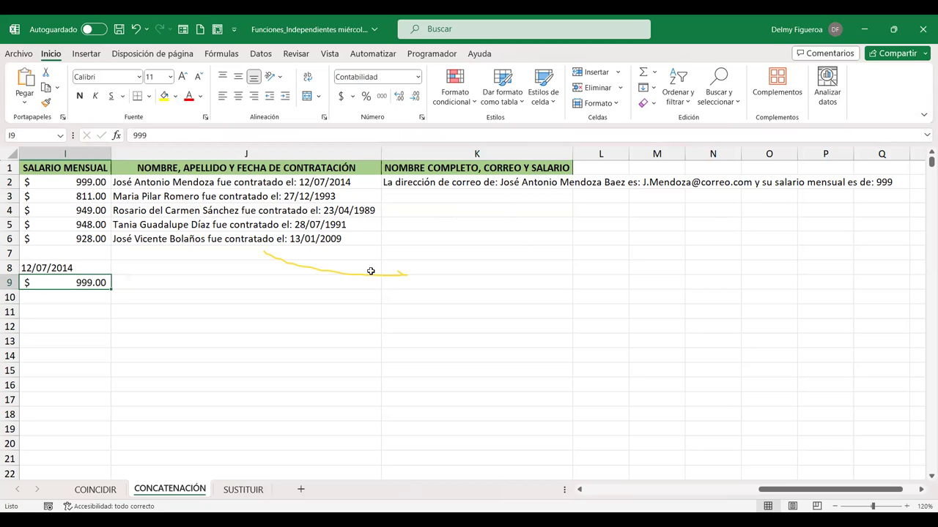
click(417, 77)
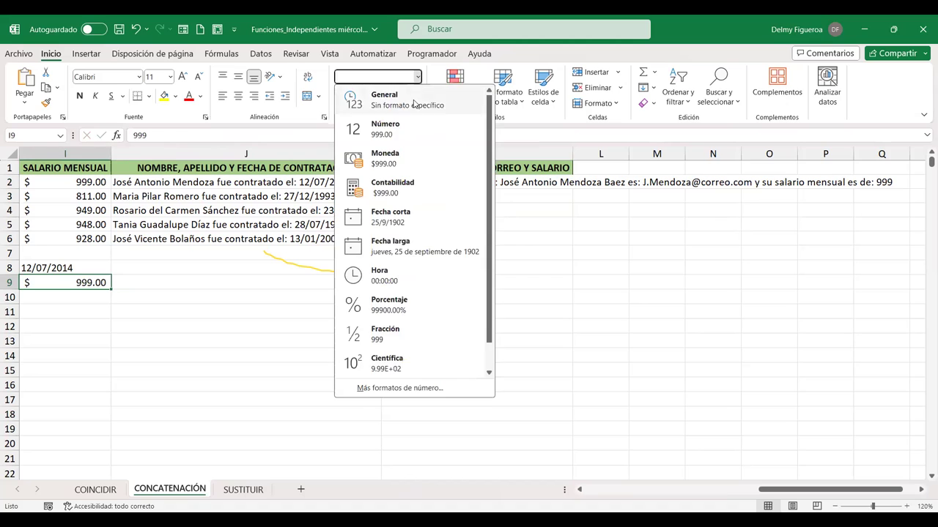
click(414, 103)
click(194, 278)
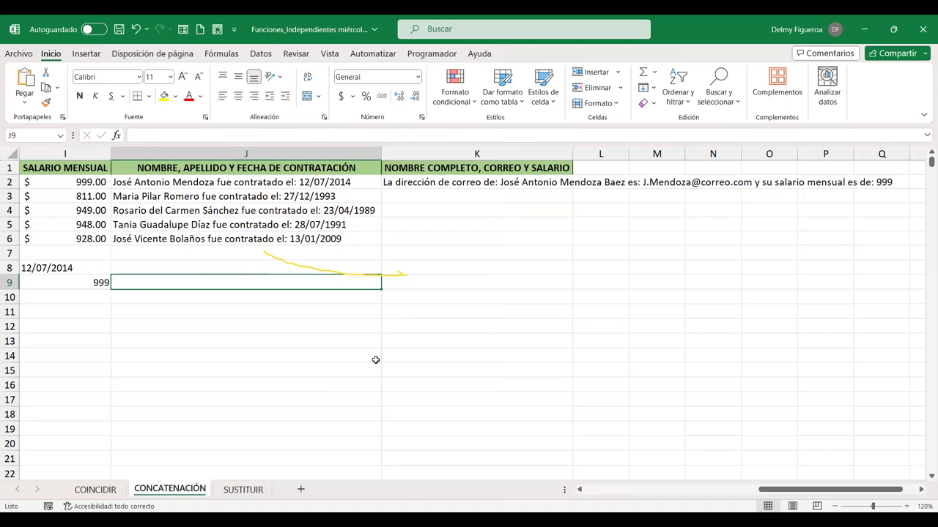
text(+)
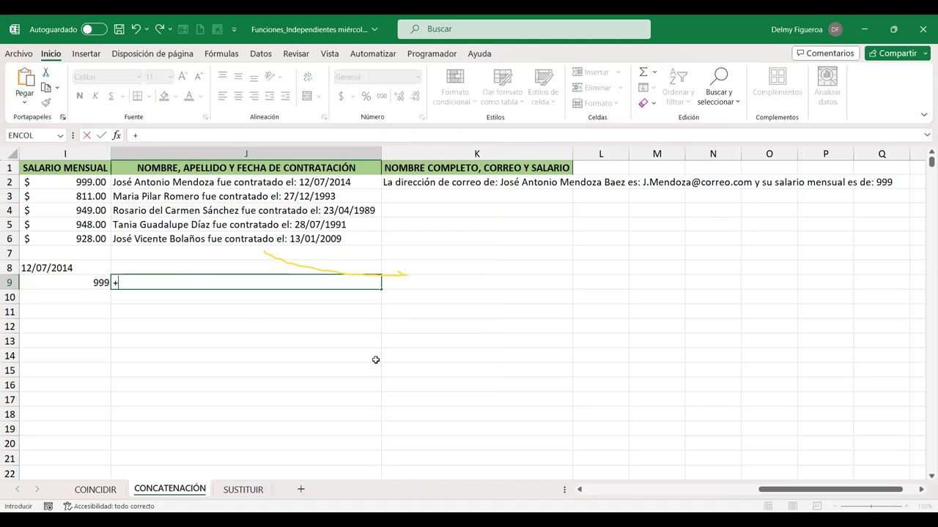
text(text)
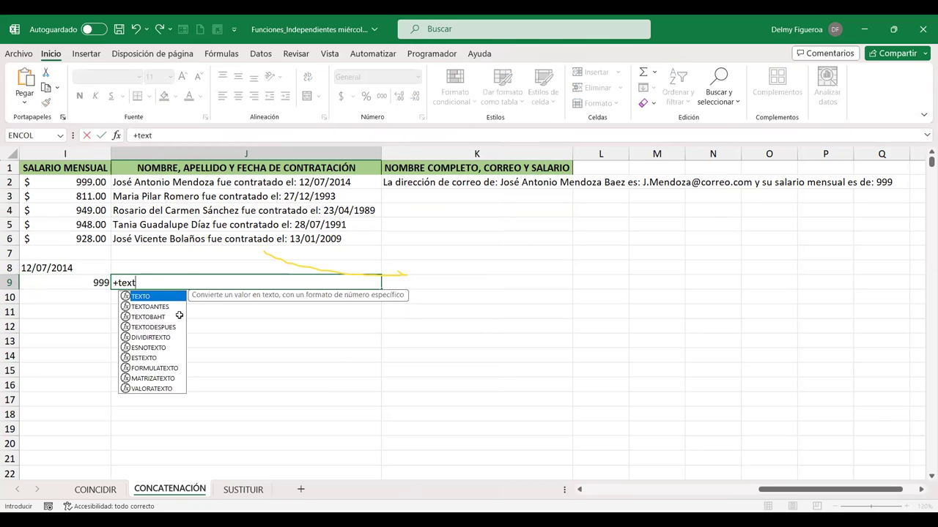
double_click(156, 297)
click(93, 282)
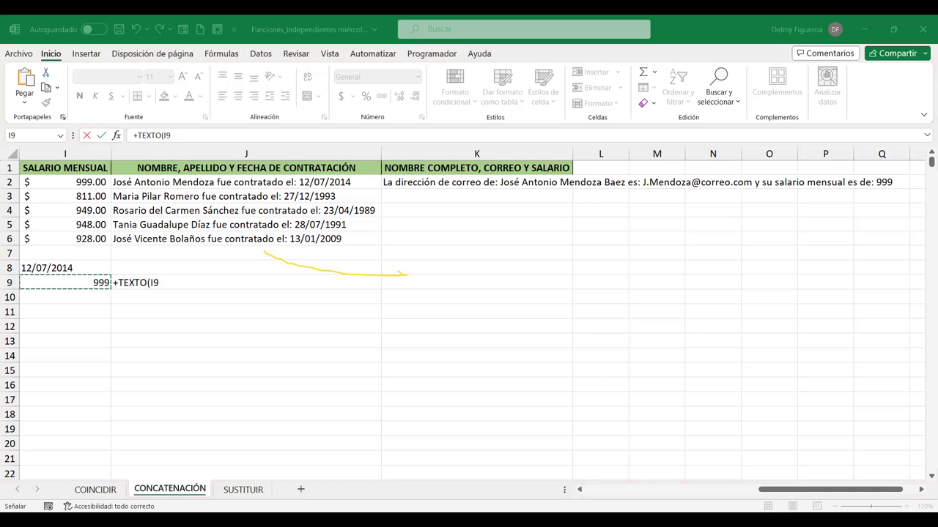
click(268, 281)
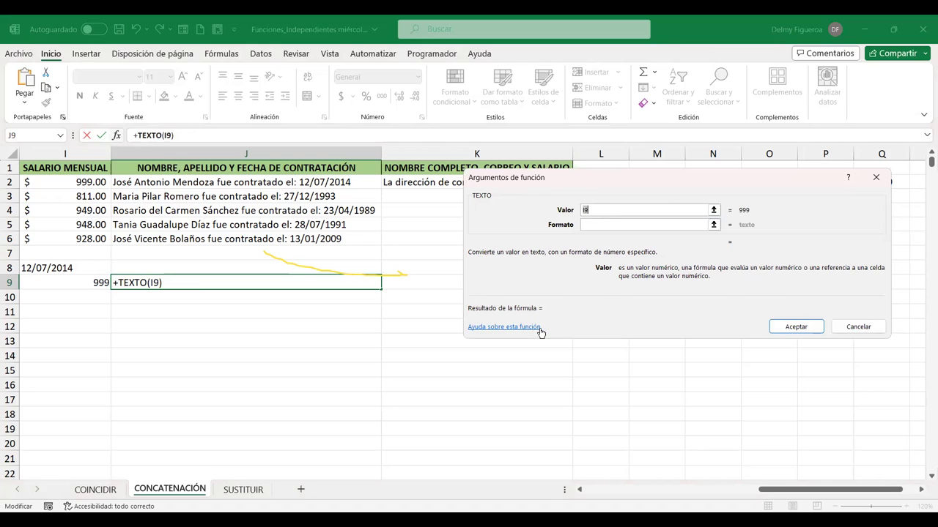
click(852, 326)
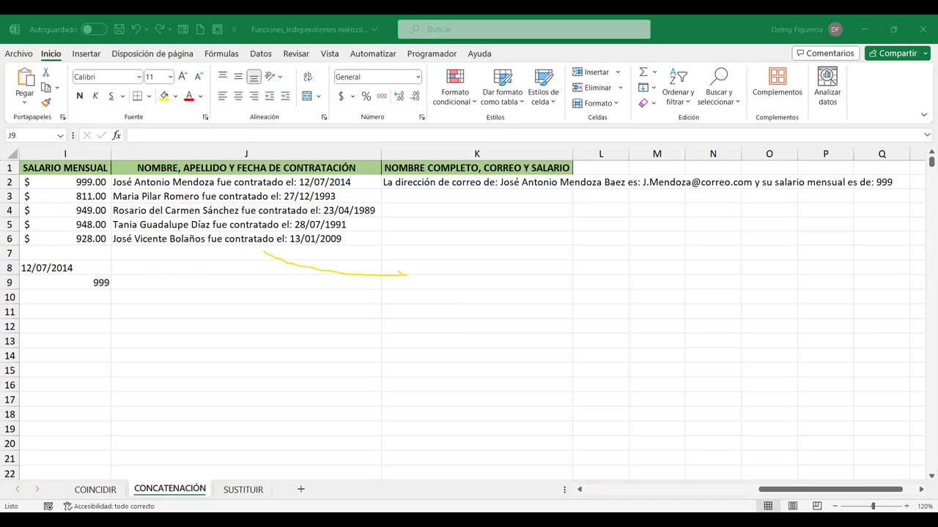
Step: Paste the sample TEXTO formula into J11
click(224, 293)
click(225, 310)
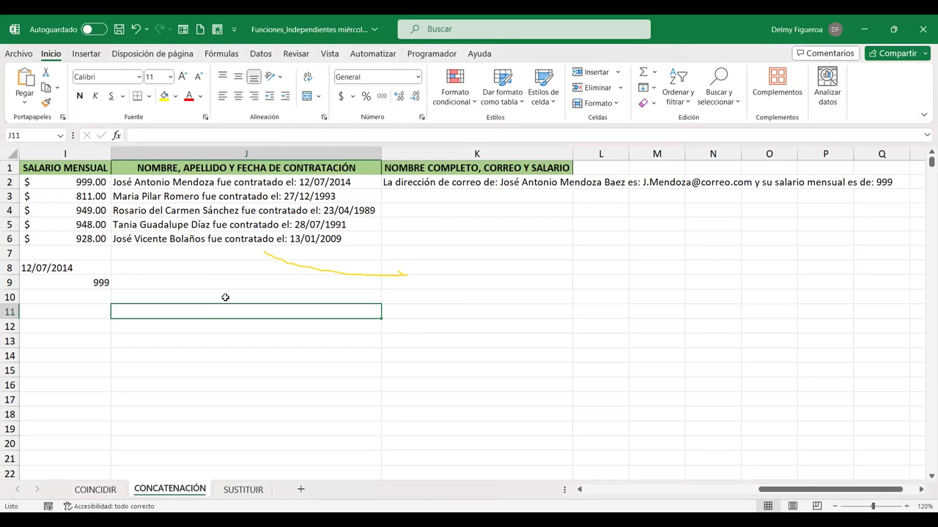
key(ctrl+v)
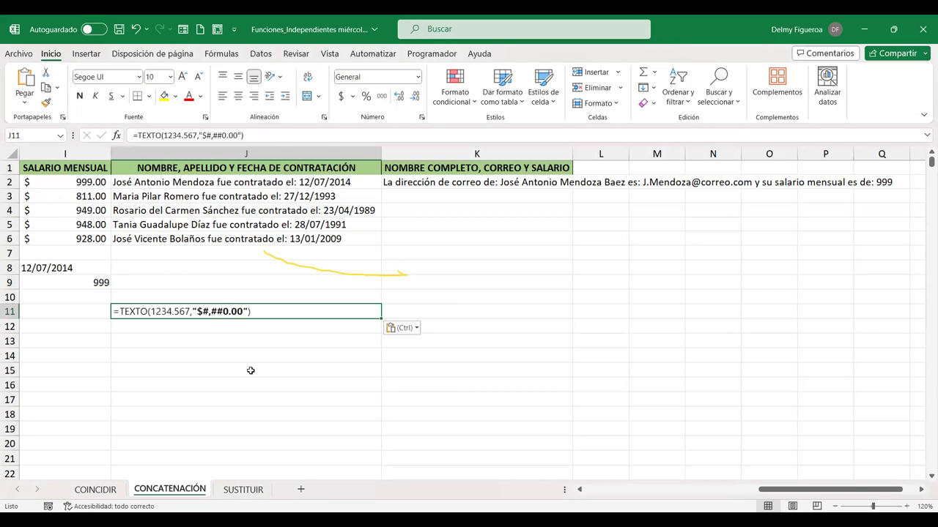
Step: Build a TEXTO formula in J9 that formats I9 as a dollar amount
click(220, 282)
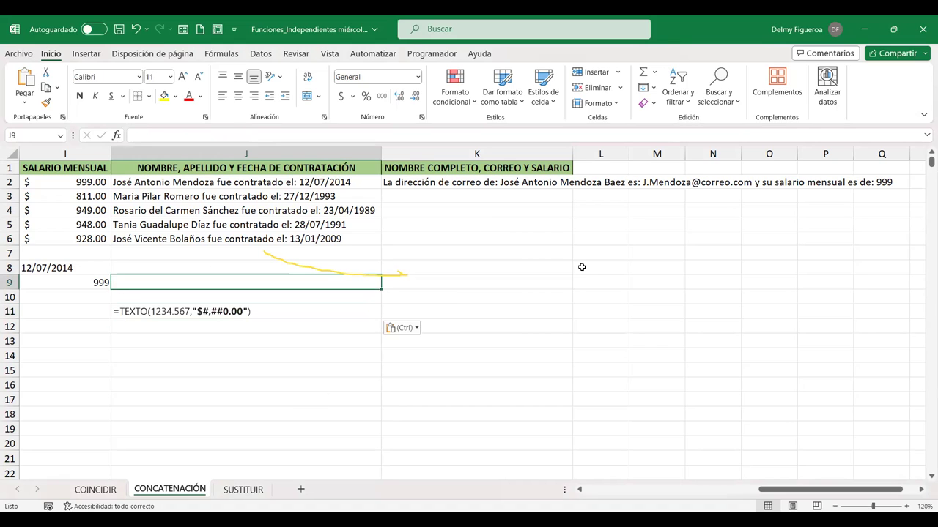
text(+)
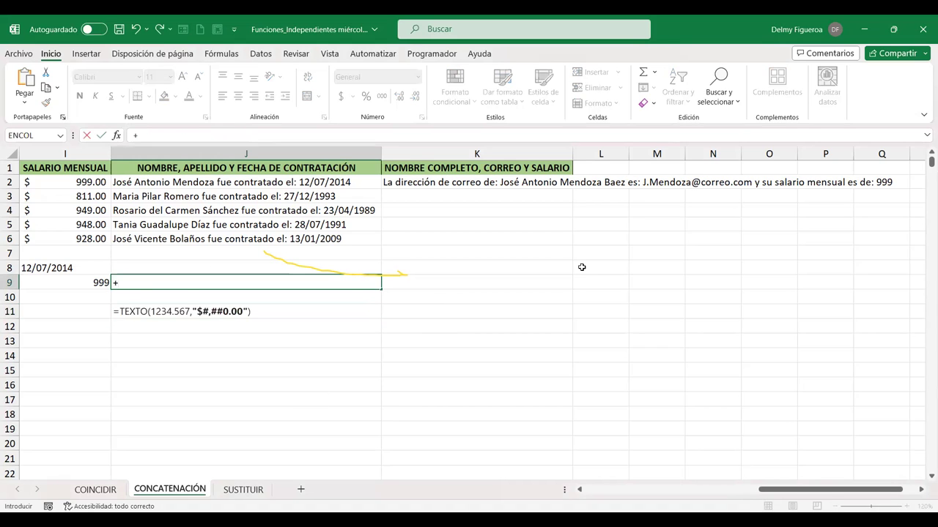
text(texto)
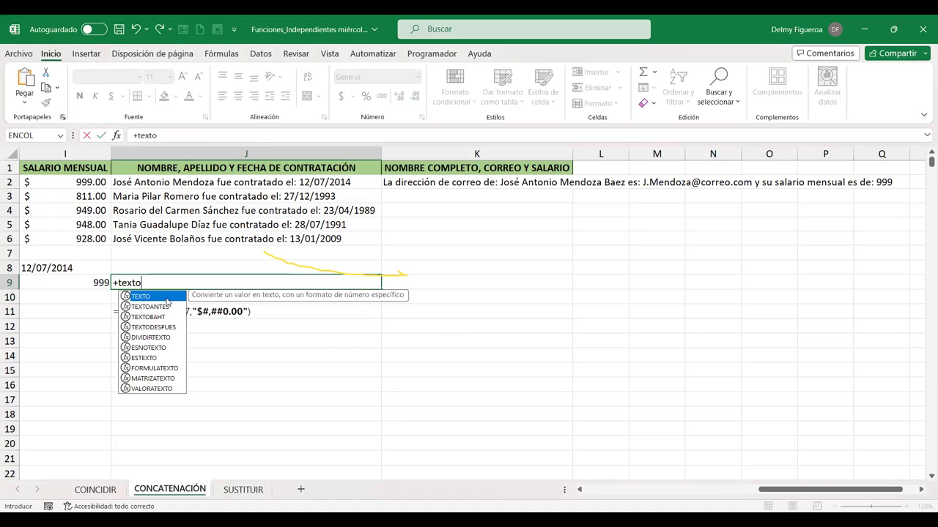
double_click(154, 299)
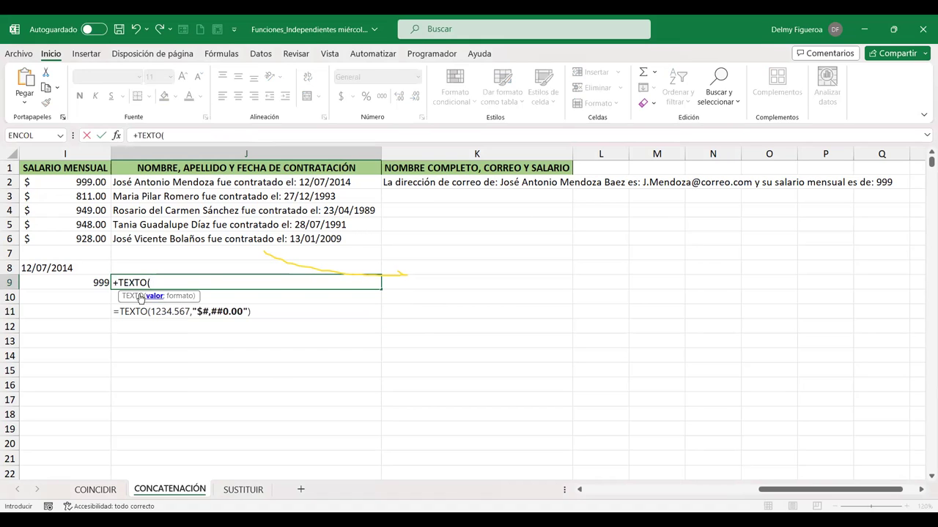
click(92, 280)
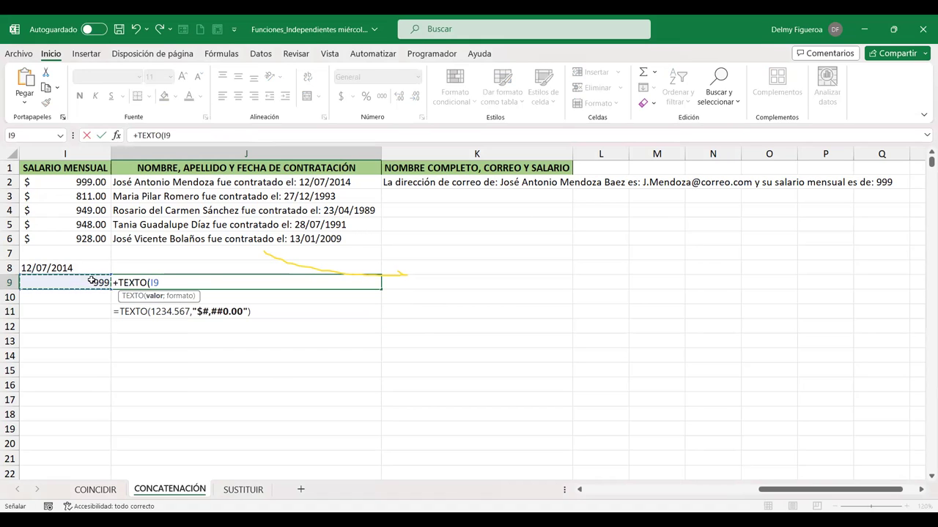
text(;)
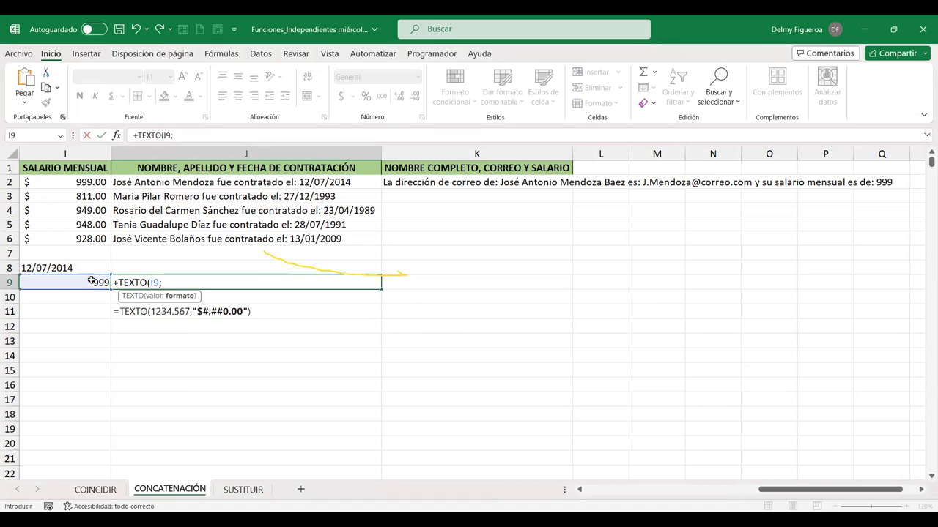
text(")
text($)
text(#,##)
text(0)
text(.)
key(BackSpace)
key(BackSpace)
text(#)
text(.##"))
key(Return)
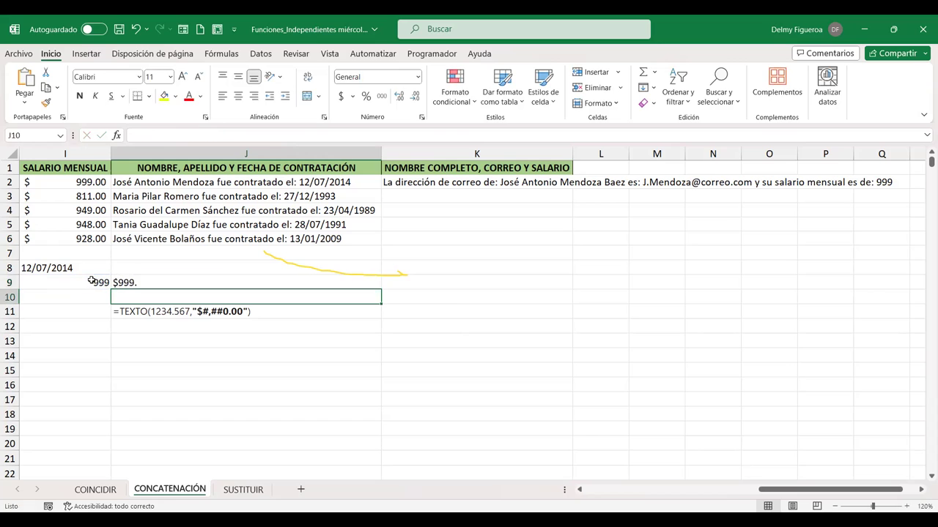
Step: Correct J9's format code to "$#,##0.00" so it shows $999.00
key(Up)
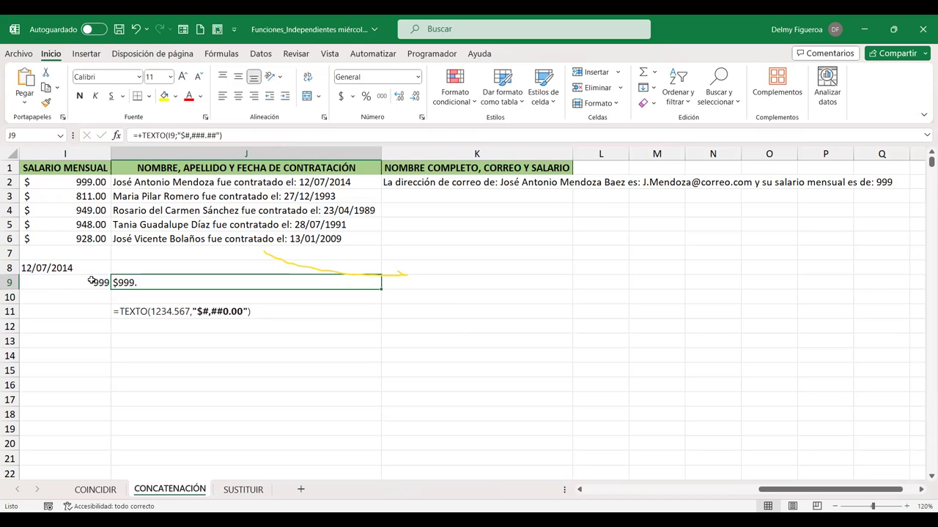
double_click(270, 282)
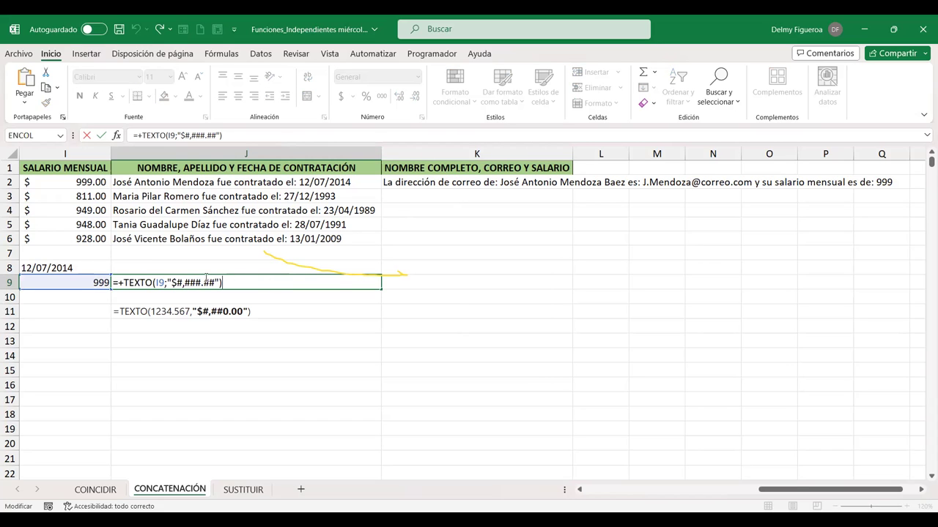
click(201, 282)
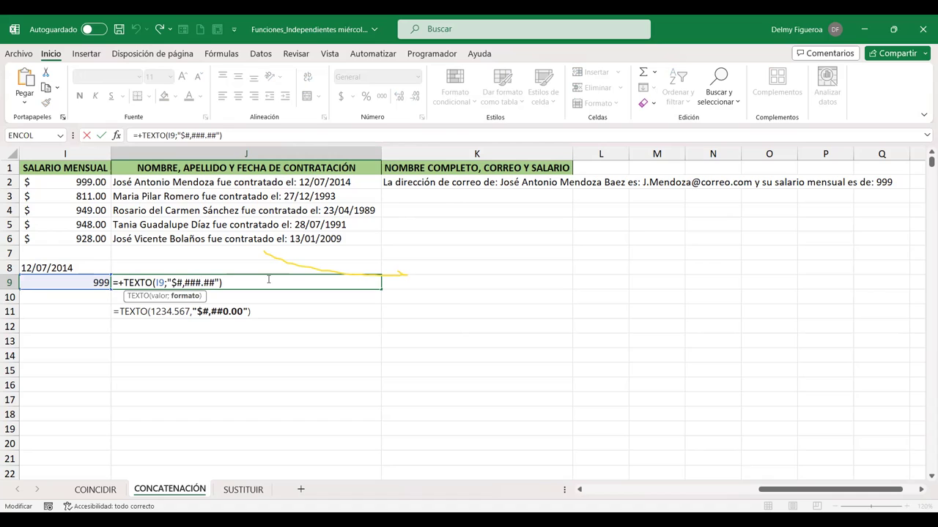
key(BackSpace)
text(0)
key(Right)
key(shift+Right)
key(shift+Right)
text(00)
key(Return)
Step: Copy the TEXTO expression from J9's formula
click(267, 279)
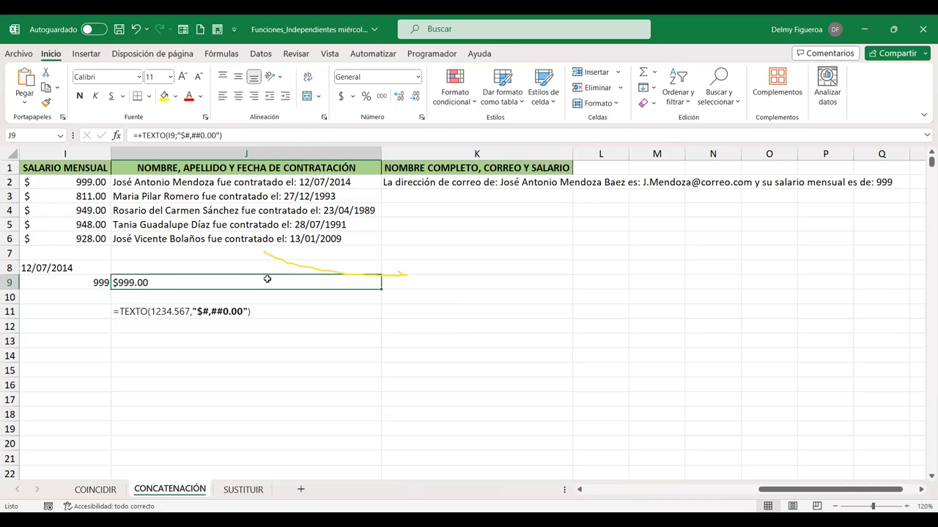
click(166, 135)
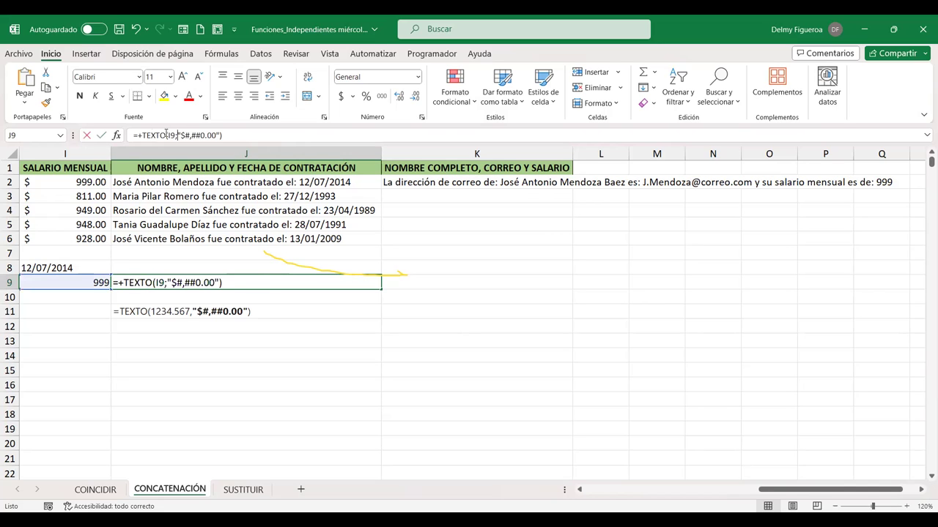
drag(222, 135, 143, 135)
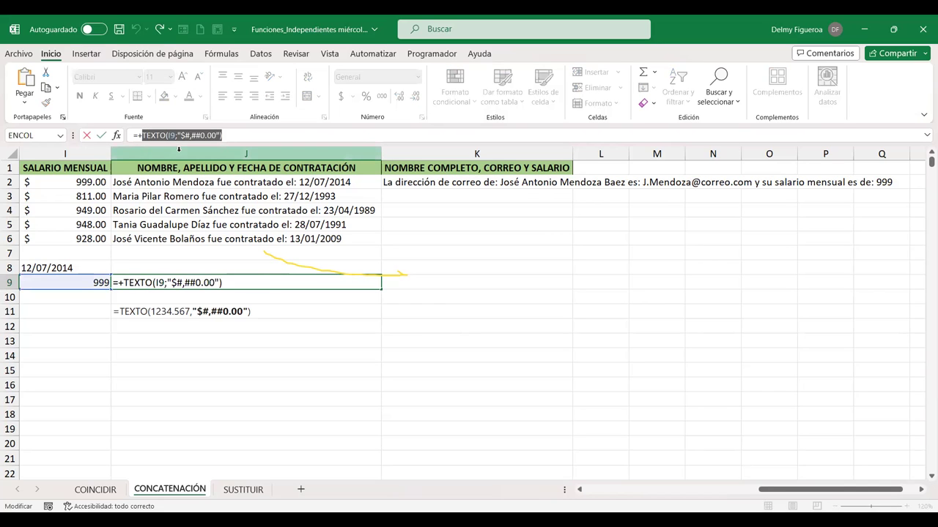
key(Return)
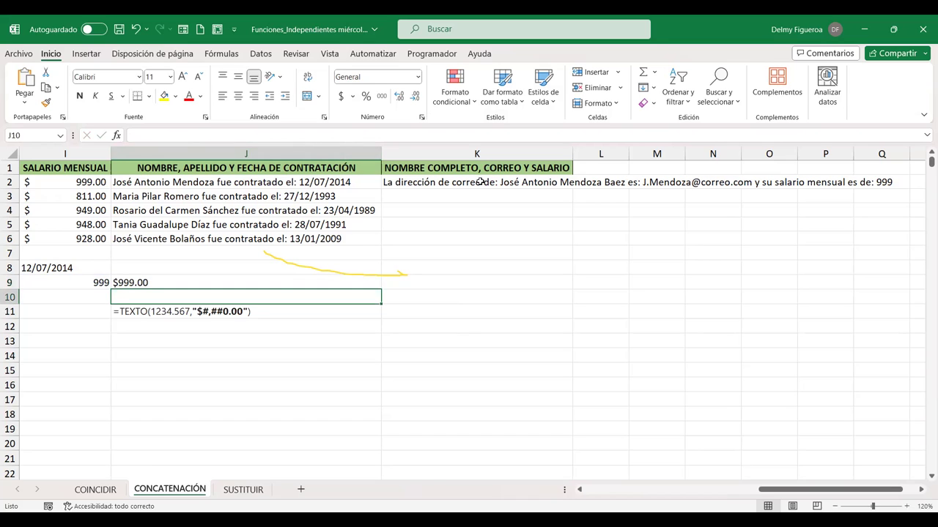
click(479, 182)
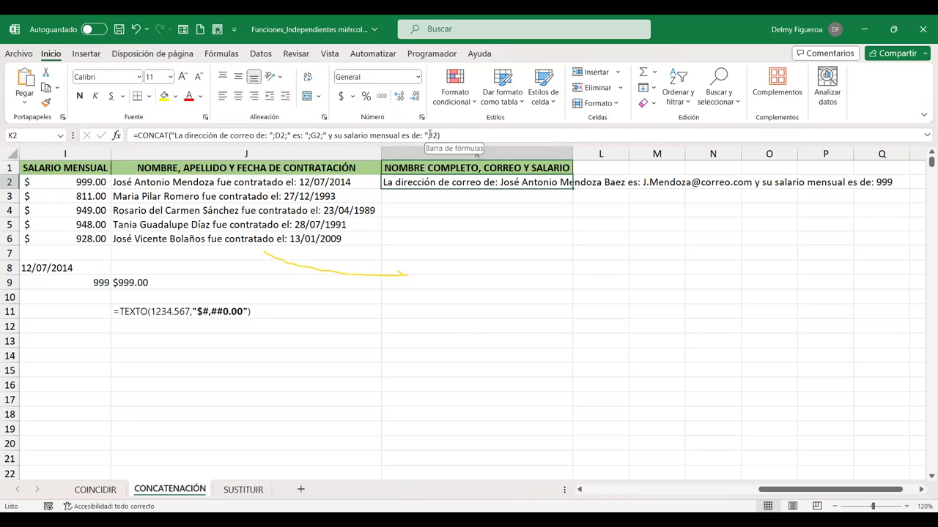
Step: Replace I2 in K2's CONCAT with TEXTO(I2;"$#,##0.00") so the salary shows $999.00
click(430, 135)
key(shift+Right)
key(shift+Right)
key(ctrl+v)
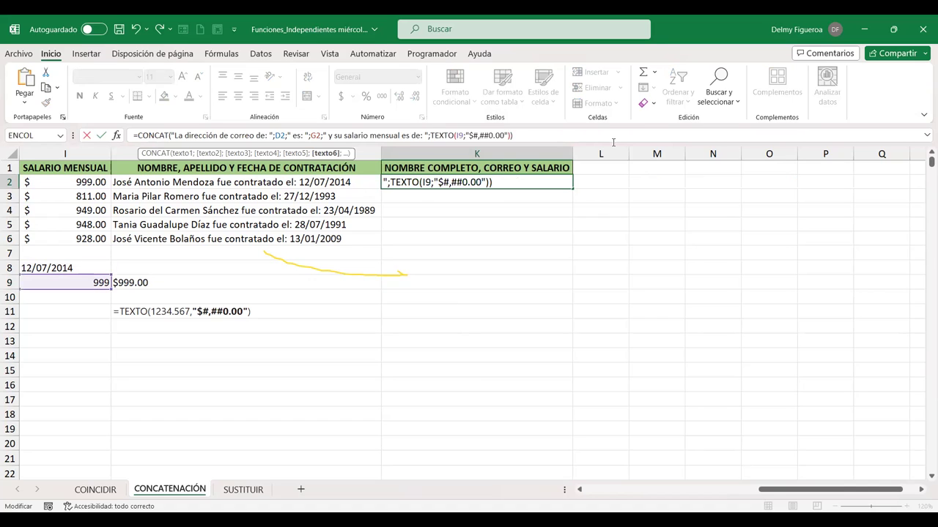
click(459, 136)
key(Delete)
text(2)
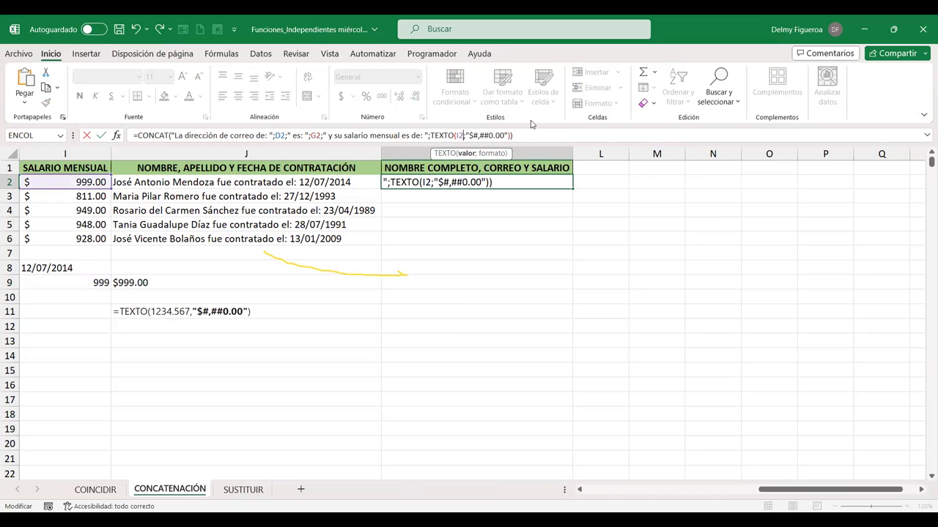
key(Return)
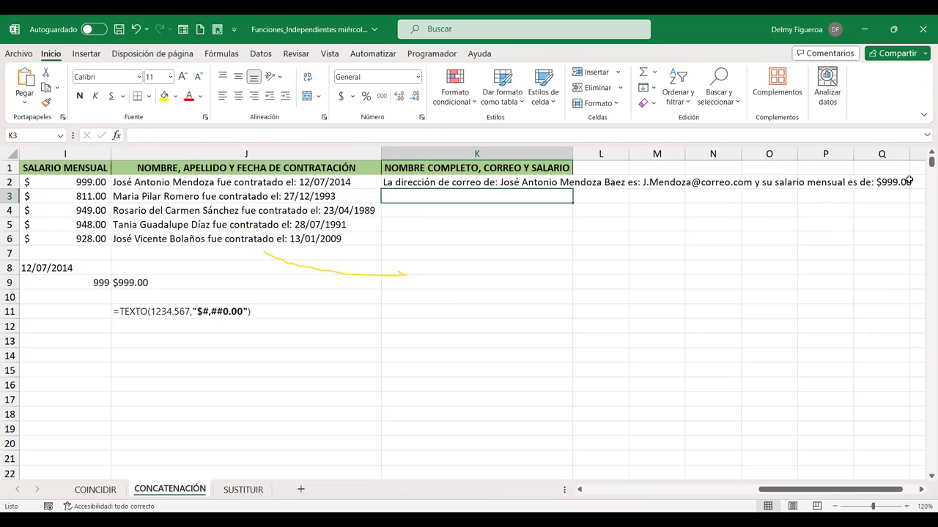
click(537, 182)
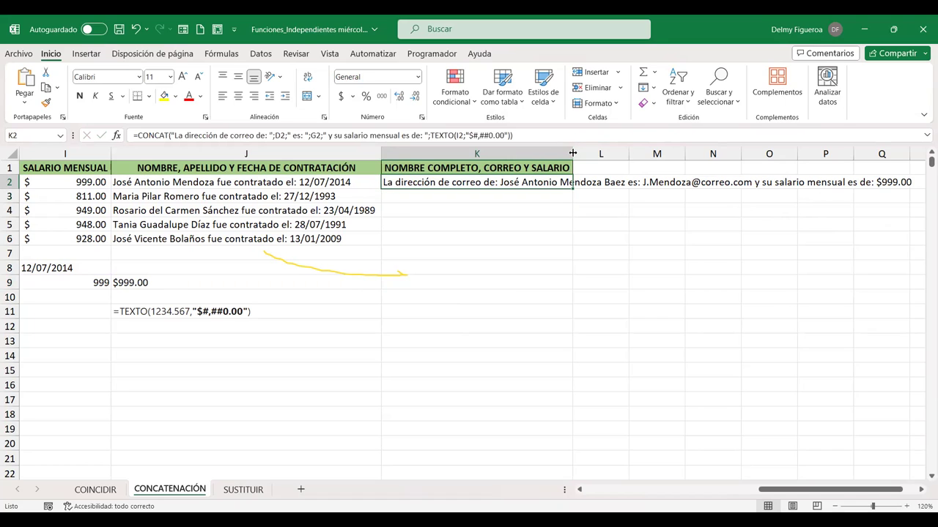
double_click(573, 153)
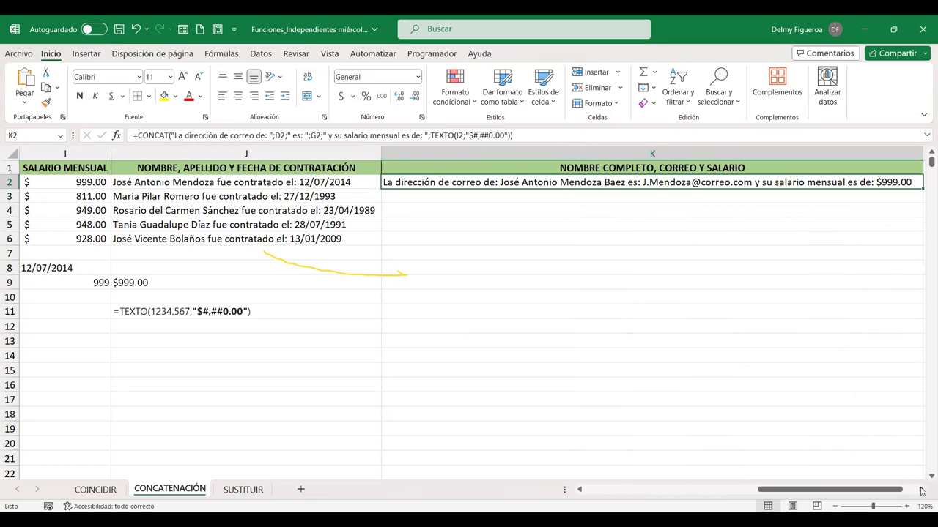
click(922, 489)
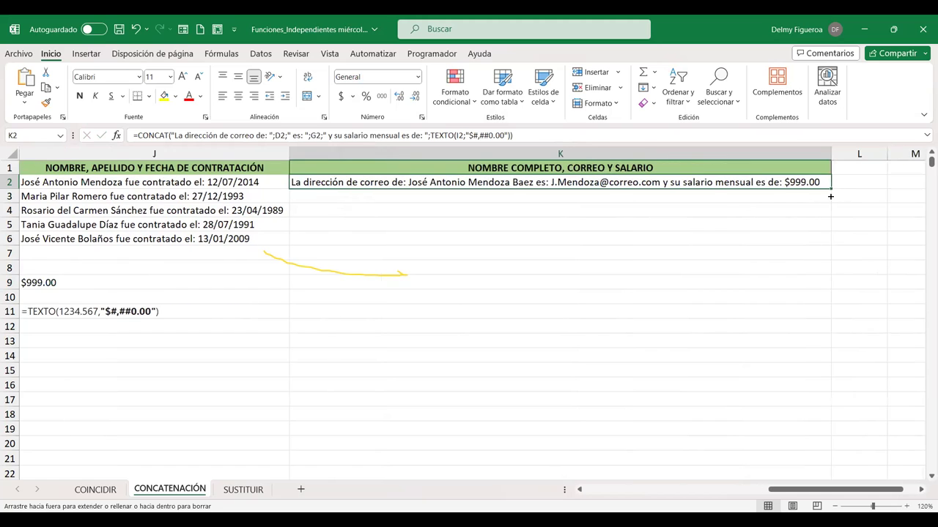
drag(830, 196, 830, 243)
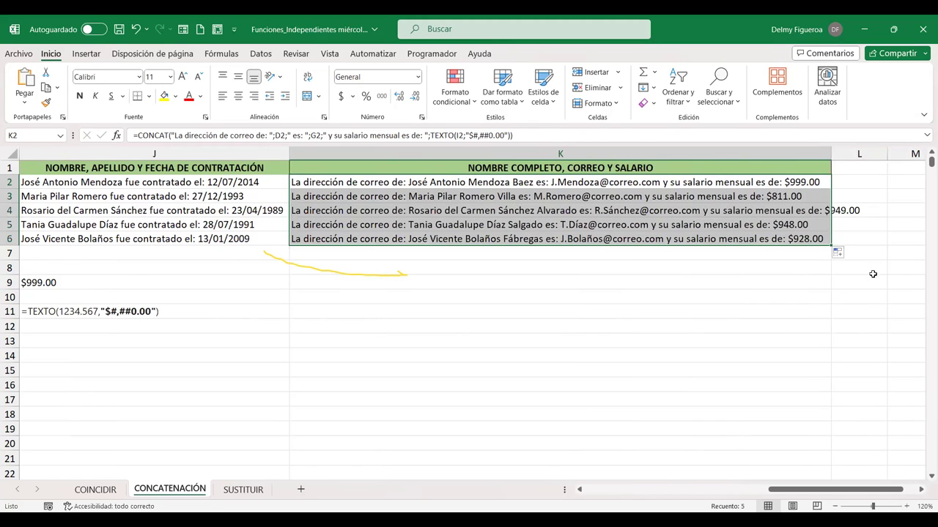
double_click(832, 153)
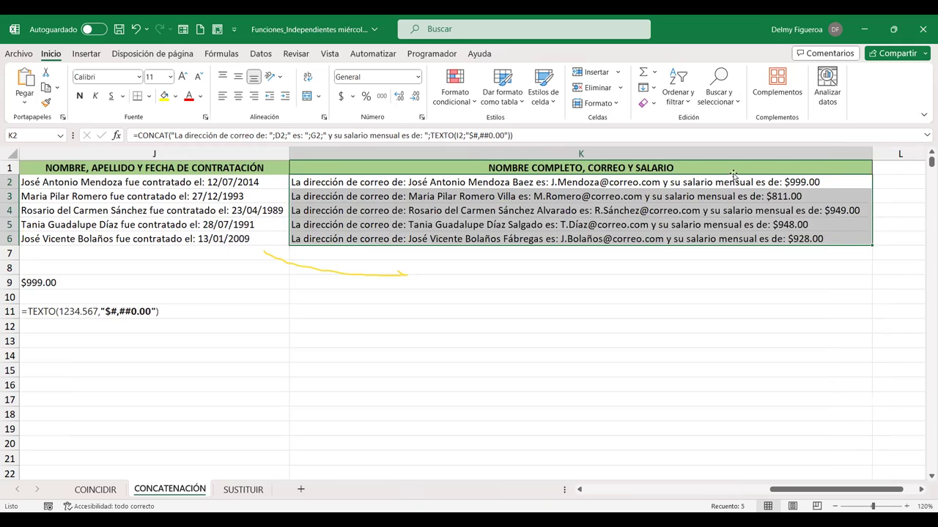
click(661, 262)
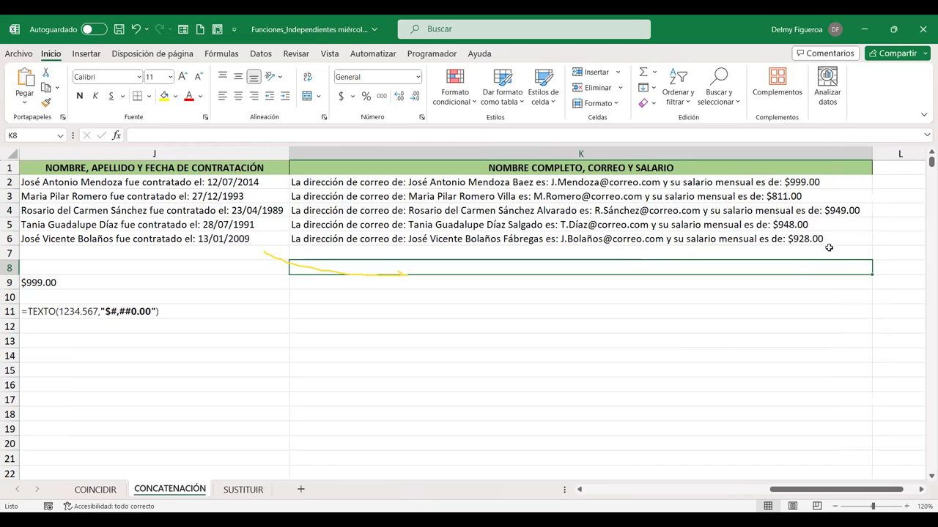
mouse_move(850, 496)
mouse_down()
mouse_move(706, 496)
mouse_move(854, 490)
mouse_up()
click(225, 343)
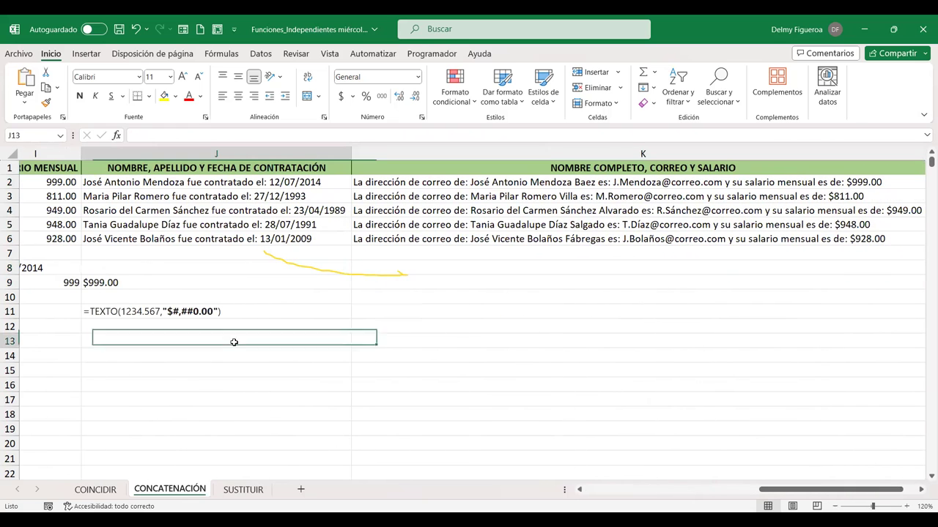
Step: Switch to the SUSTITUIR sheet and select merged cell B9 under the domingo sentence
click(249, 491)
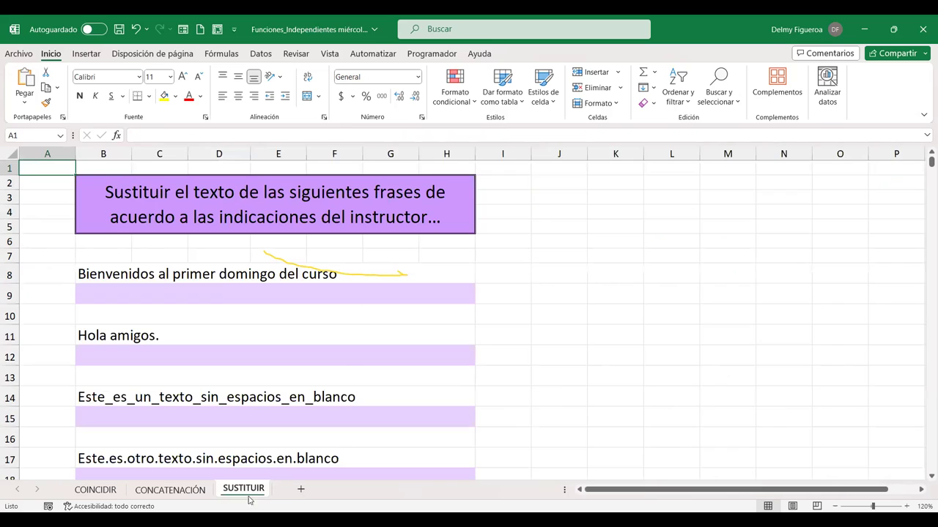
click(222, 292)
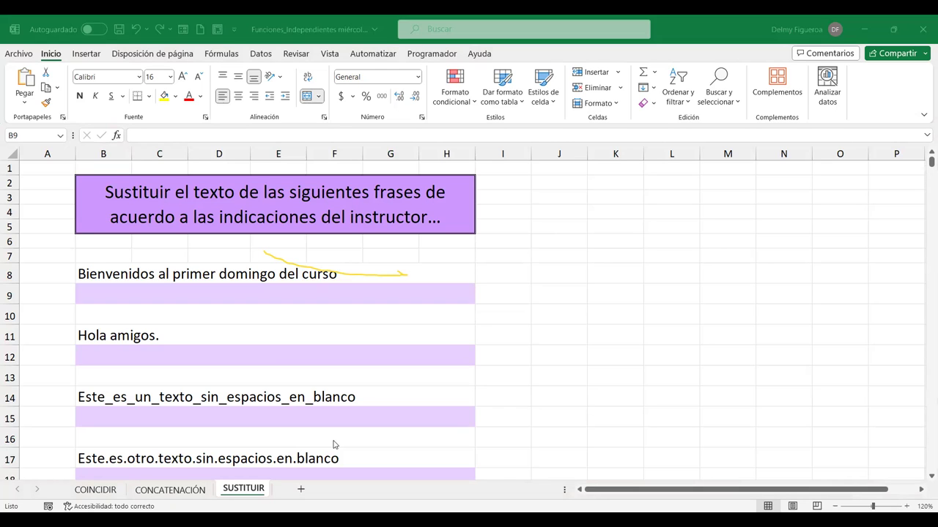
click(133, 295)
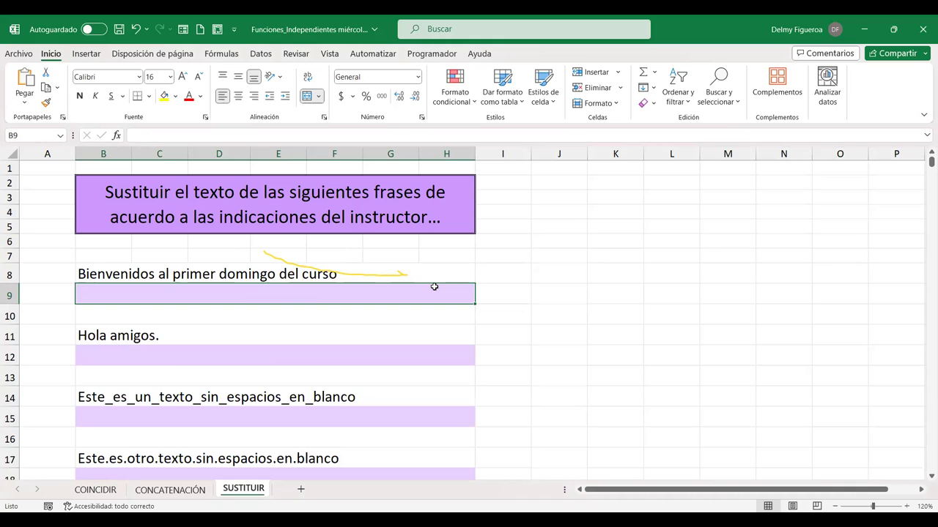
Step: Enter =+SUSTITUIR(B8;"domingo";"sábado") in B9 to show the sábado sentence
text(+)
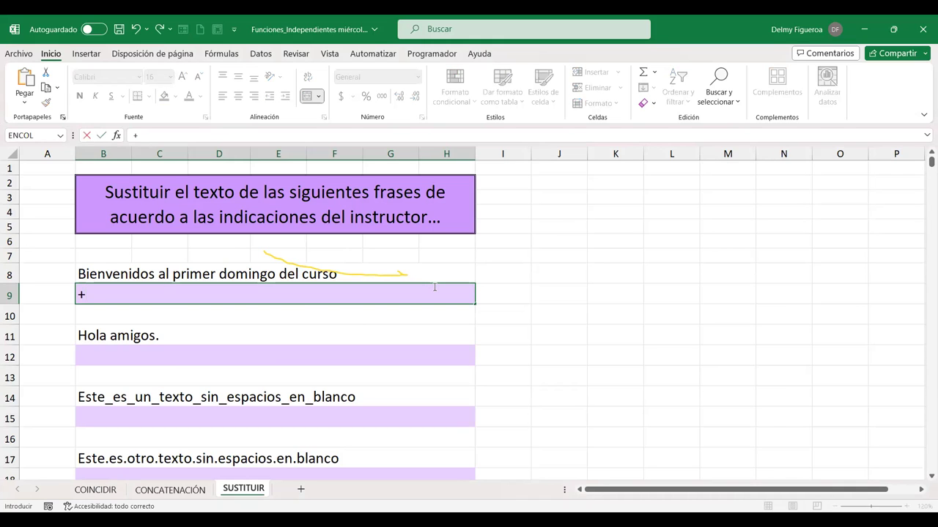
text(sus)
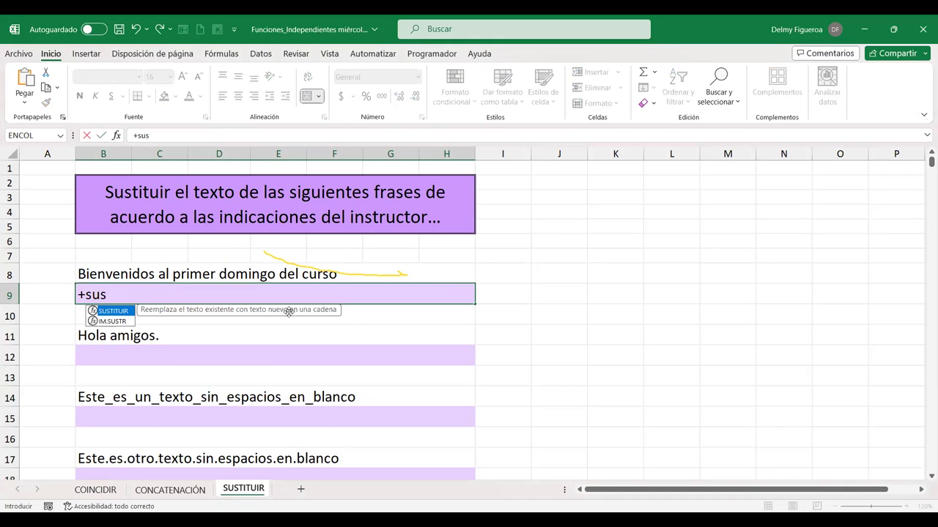
double_click(117, 312)
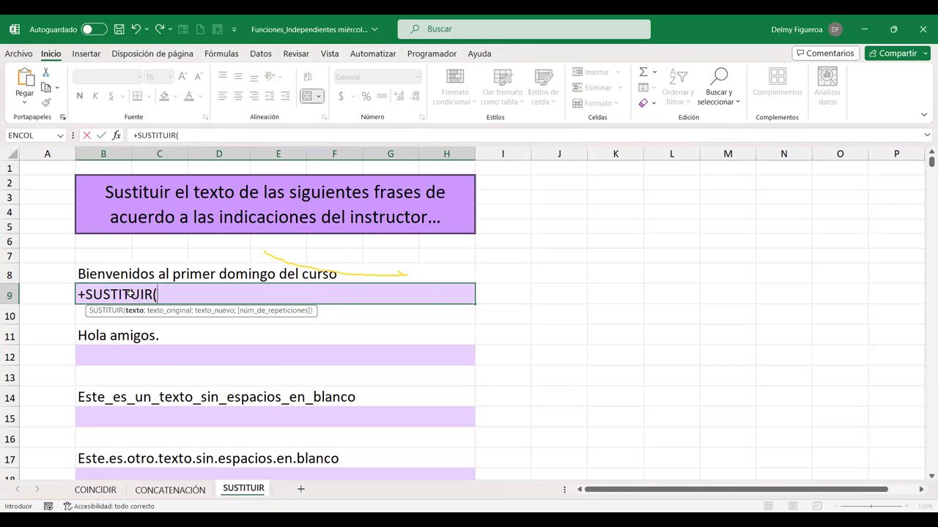
click(105, 270)
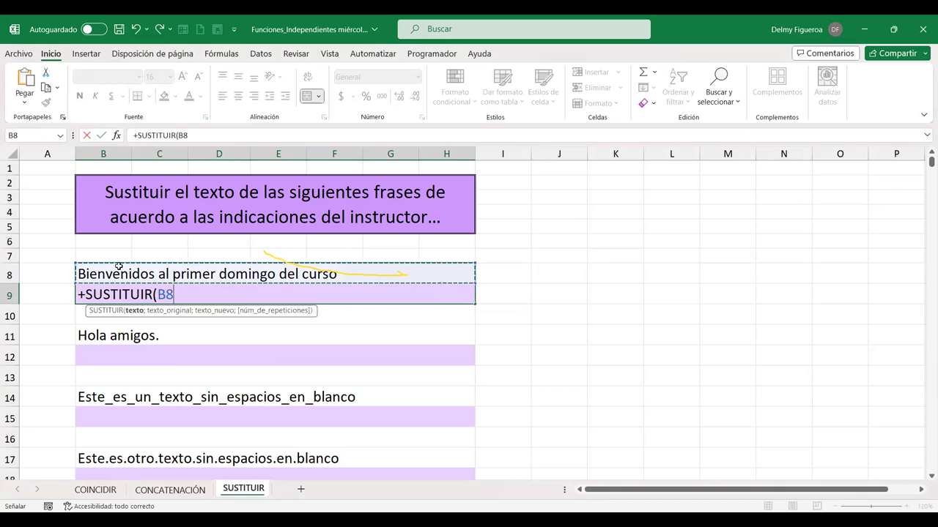
text(;)
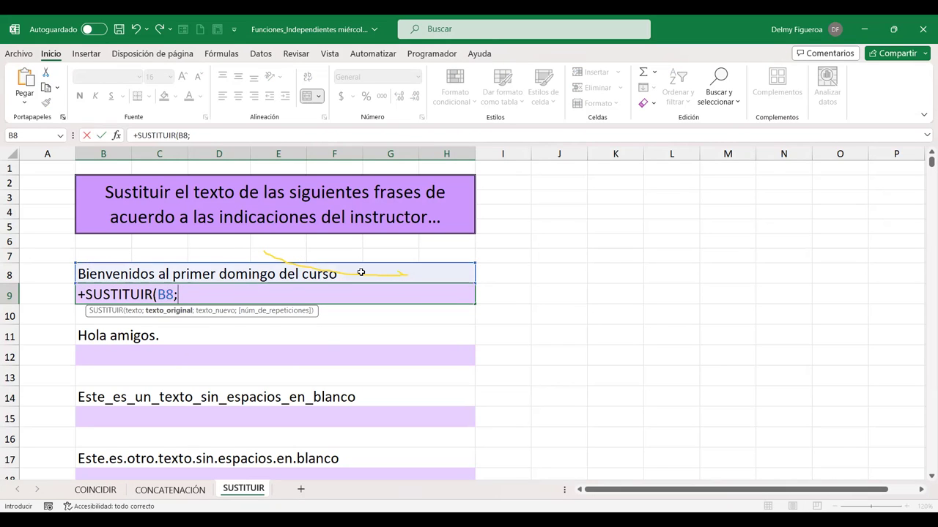
text("domingo)
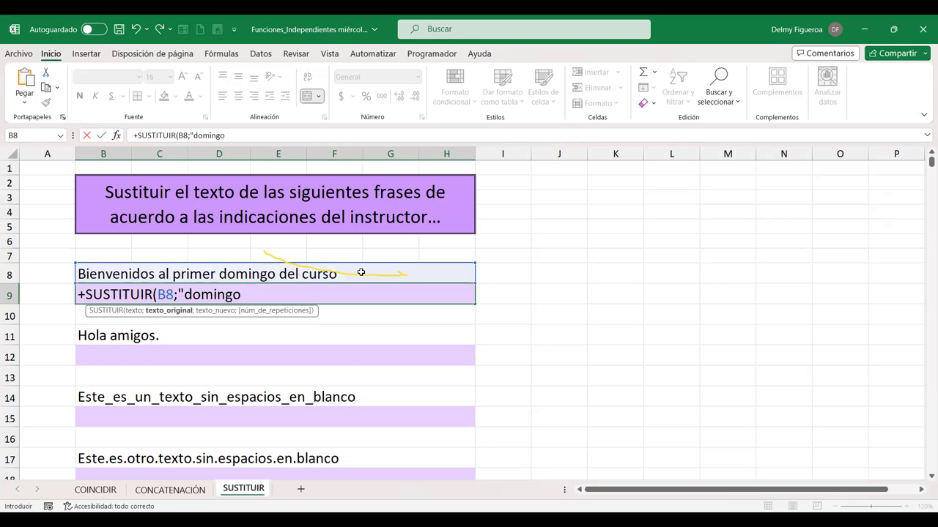
text(")
text(;)
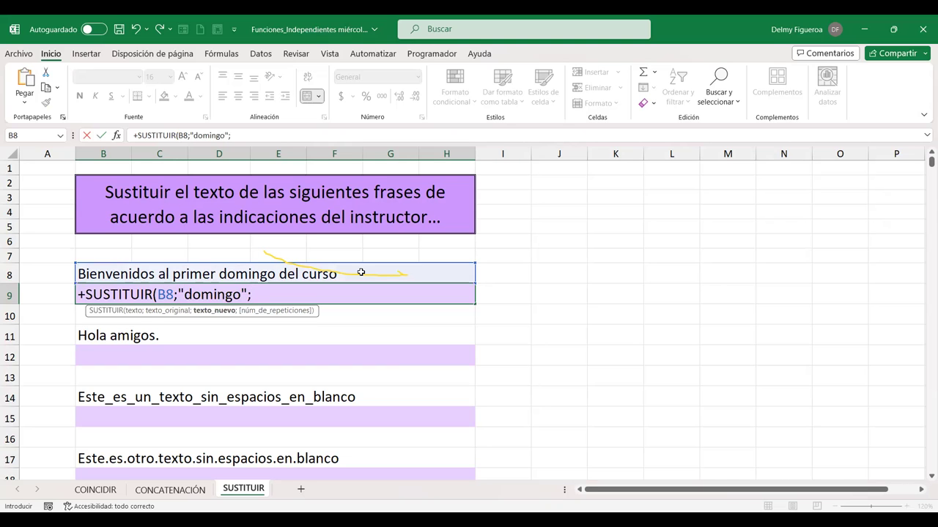
text("sábado")
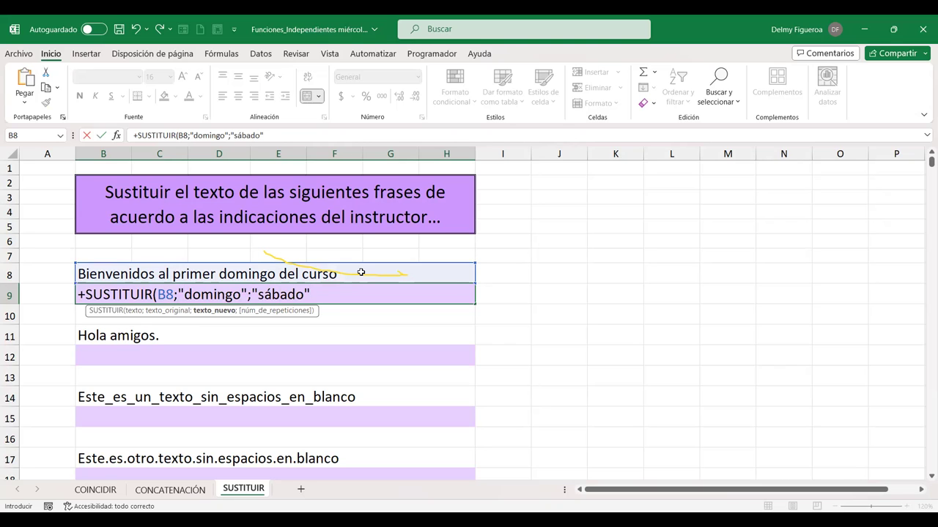
text())
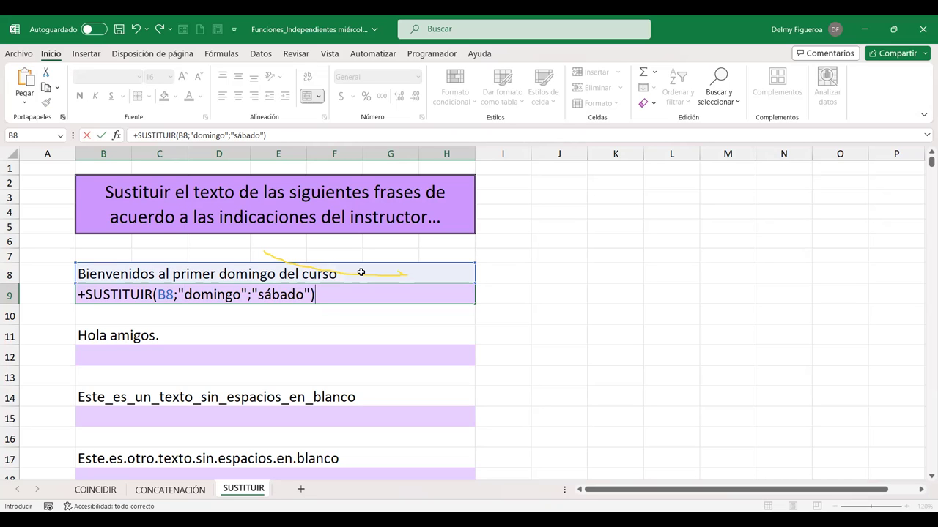
key(Return)
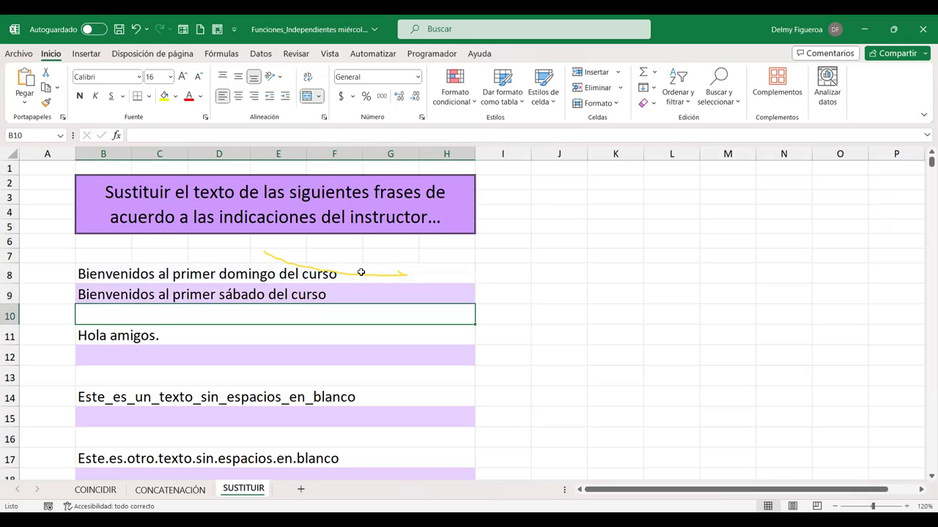
key(Up)
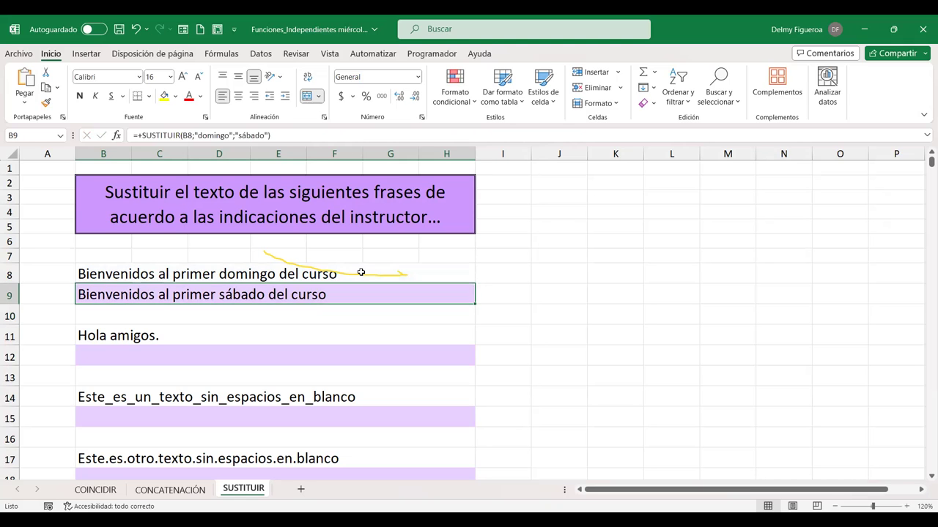
key(Up)
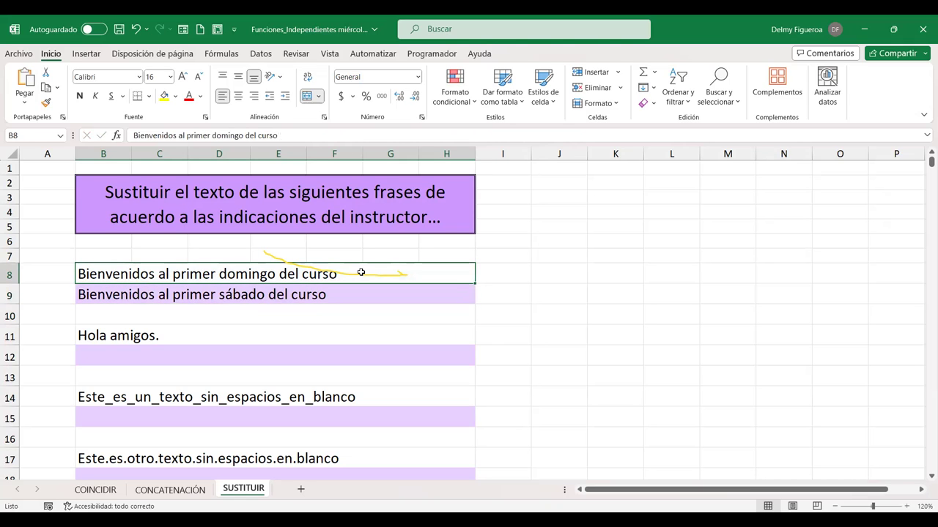
Step: Append ', el próximo domingo haremos la práctica.' to B8 and widen column H
double_click(362, 272)
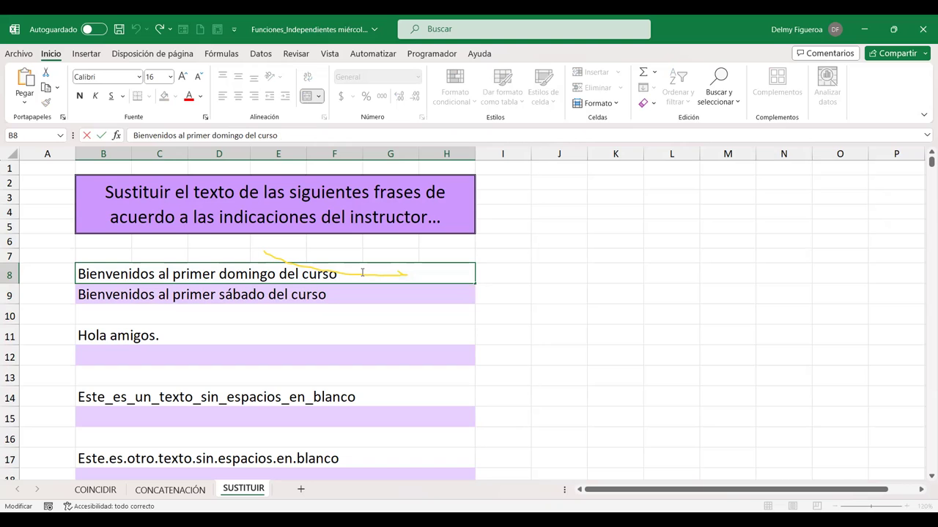
text(,)
text( el próximo domingo)
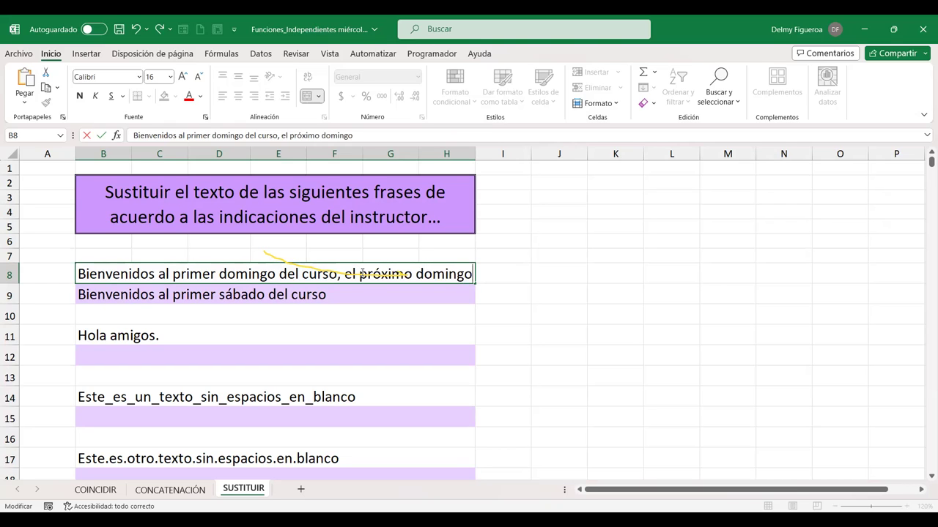
text( haremos la práctica.)
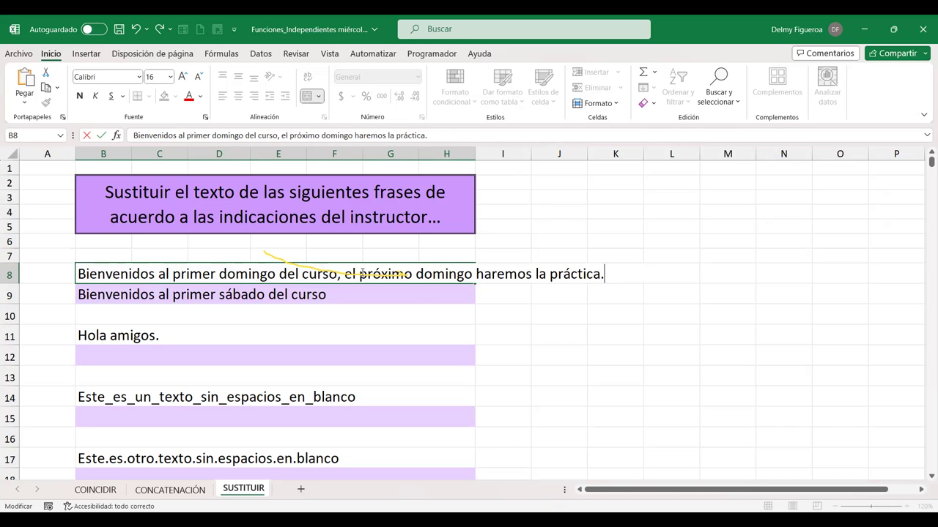
key(Return)
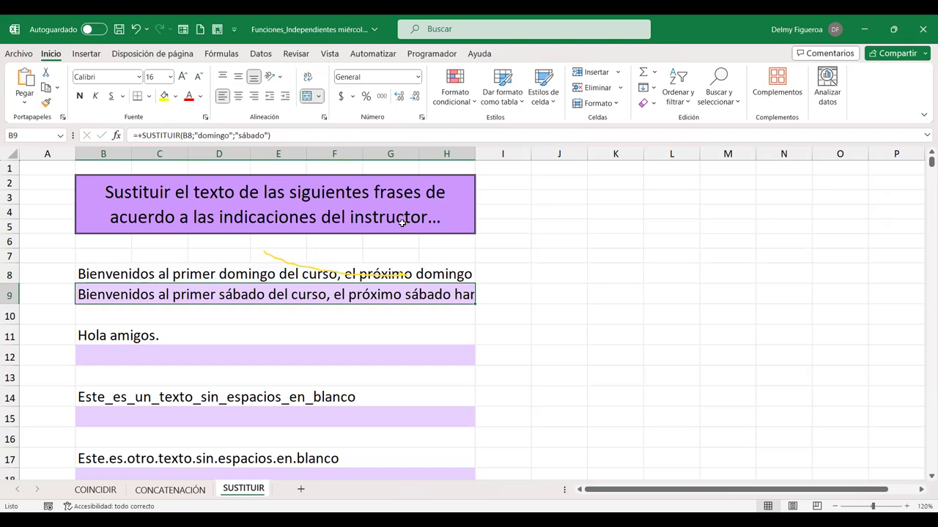
click(475, 149)
drag(479, 149, 727, 164)
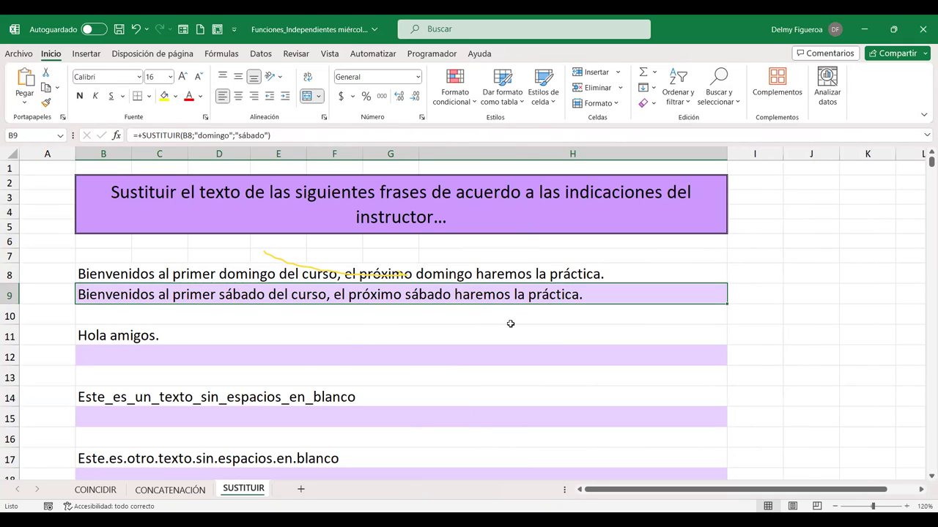
Step: Add ;1 as the fourth SUSTITUIR argument in B9 so only the first domingo changes
double_click(139, 296)
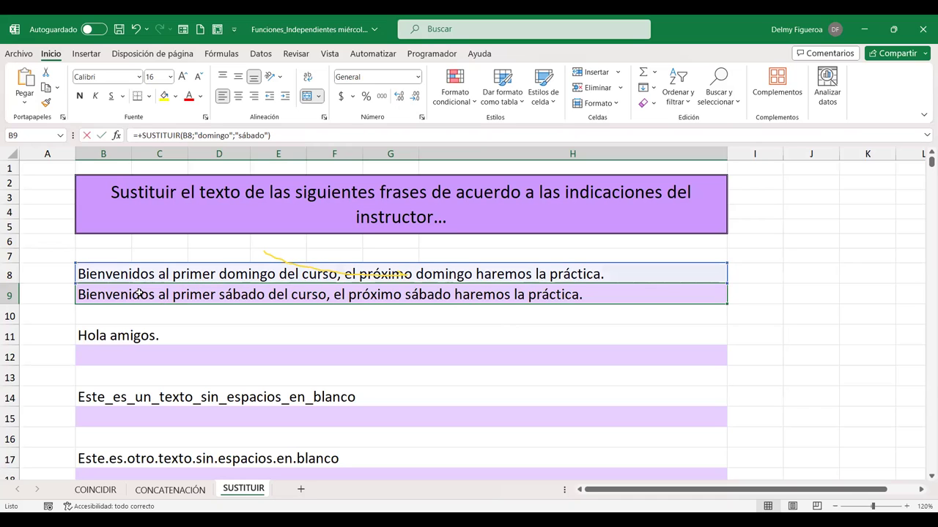
click(313, 294)
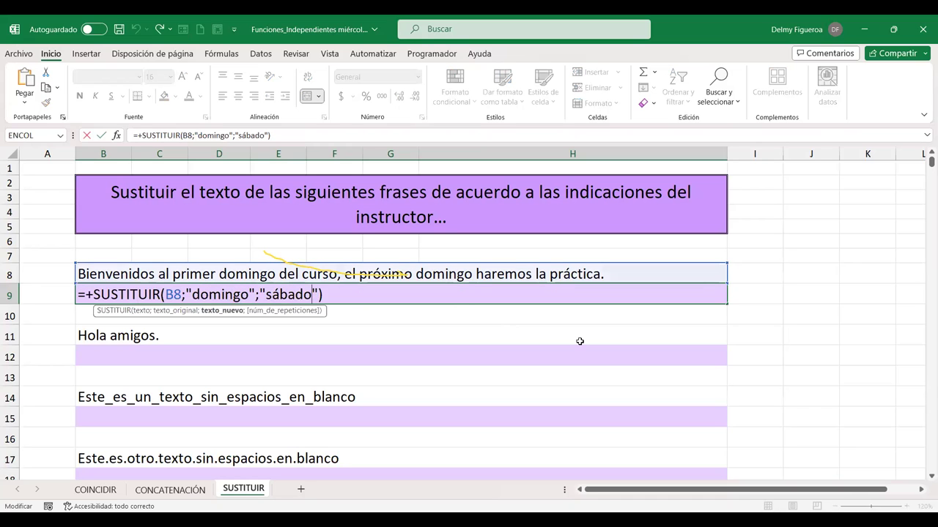
key(Right)
text(;)
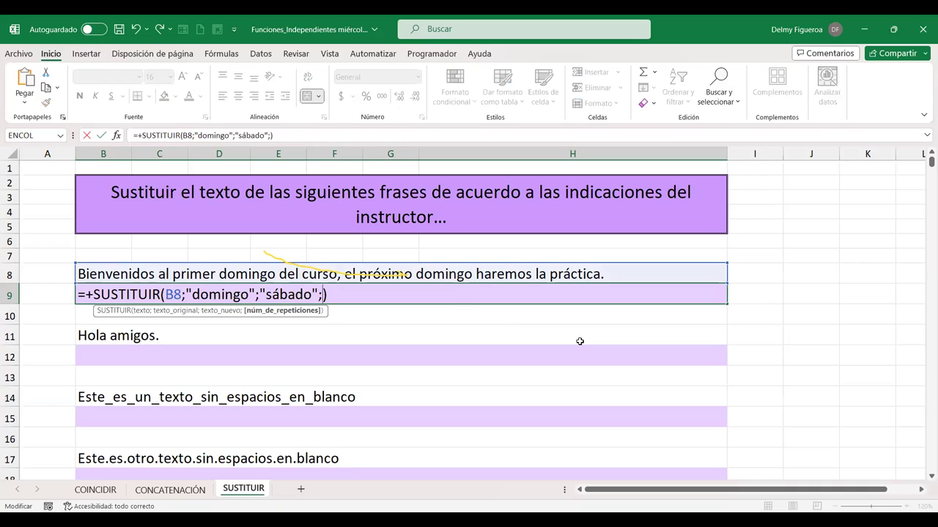
text(1)
key(Return)
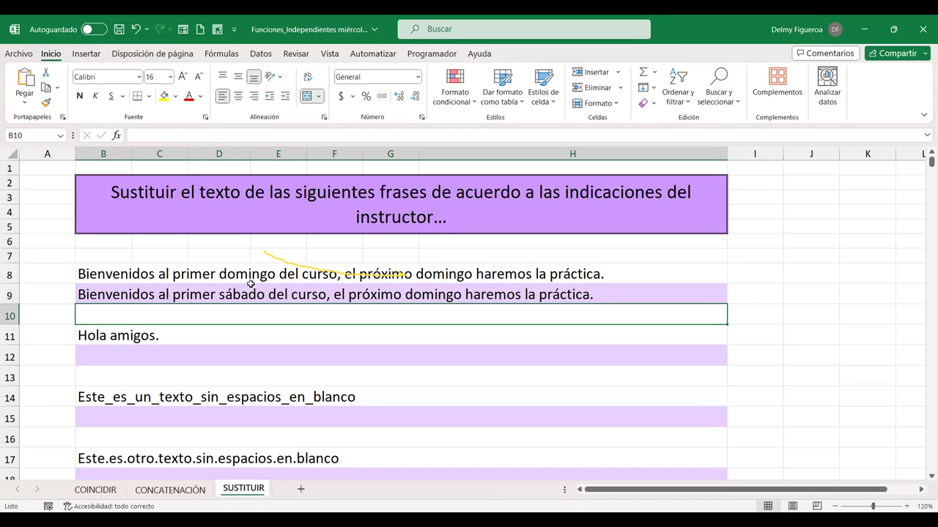
click(243, 294)
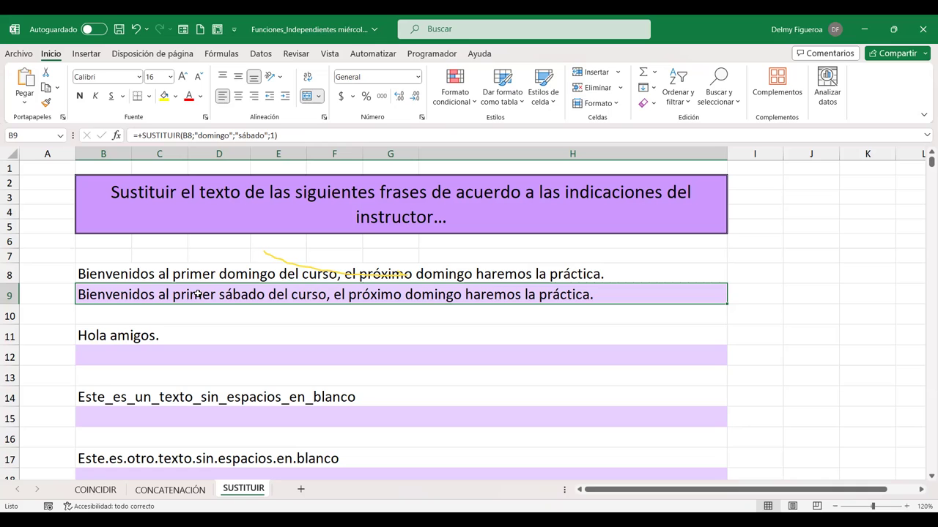
Step: In B9, remove the extra '+' and wrap the domingo-to-sábado SUSTITUIR in a new SUSTITUIR, adding ';'
double_click(198, 293)
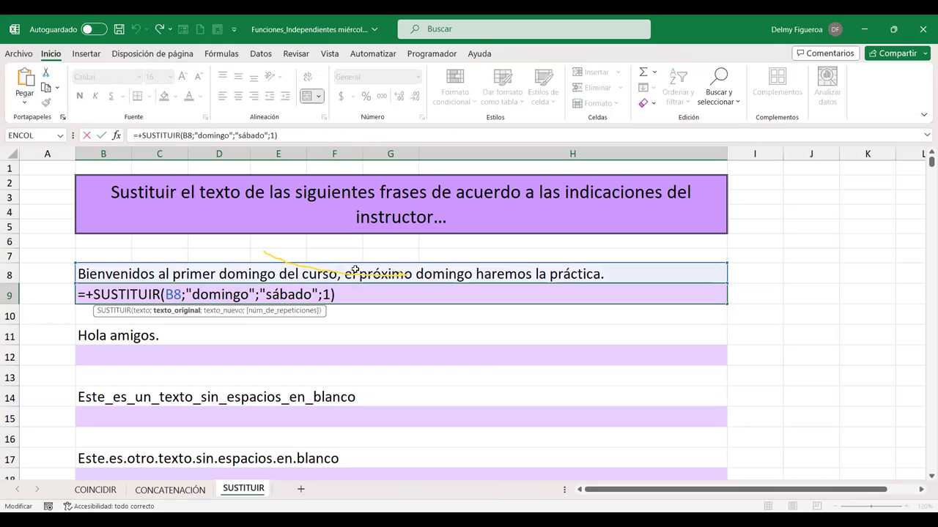
click(92, 292)
key(BackSpace)
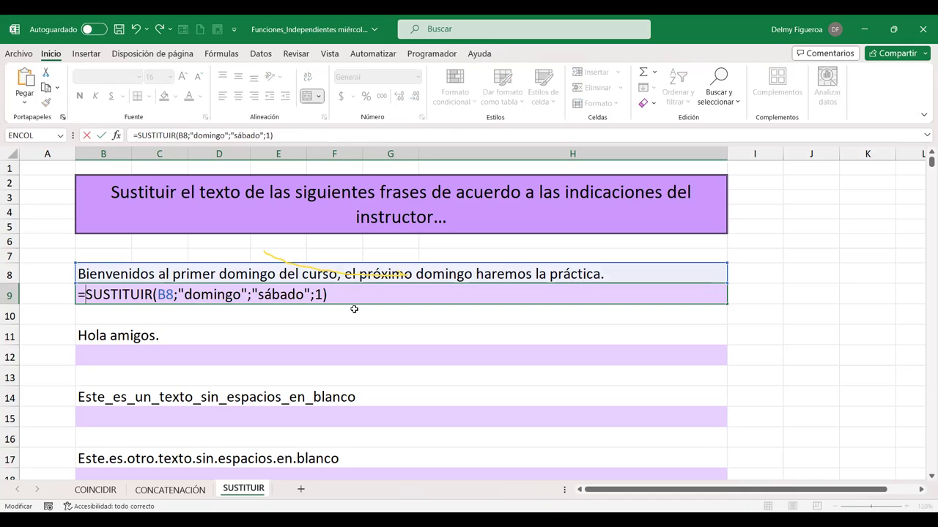
text(sus)
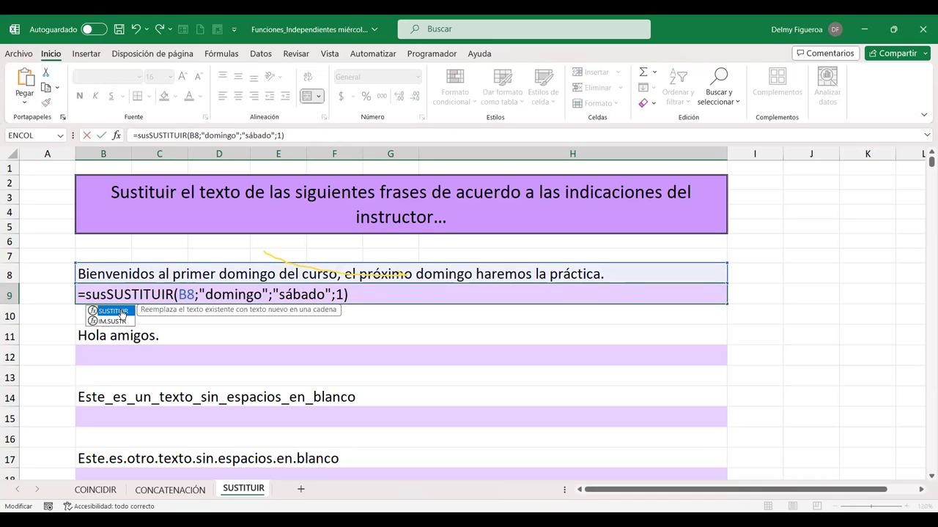
double_click(122, 312)
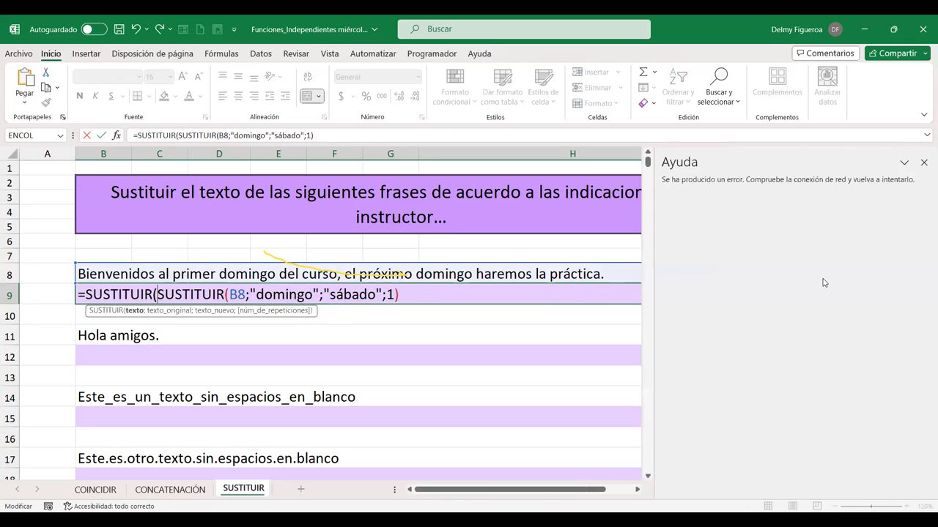
click(924, 163)
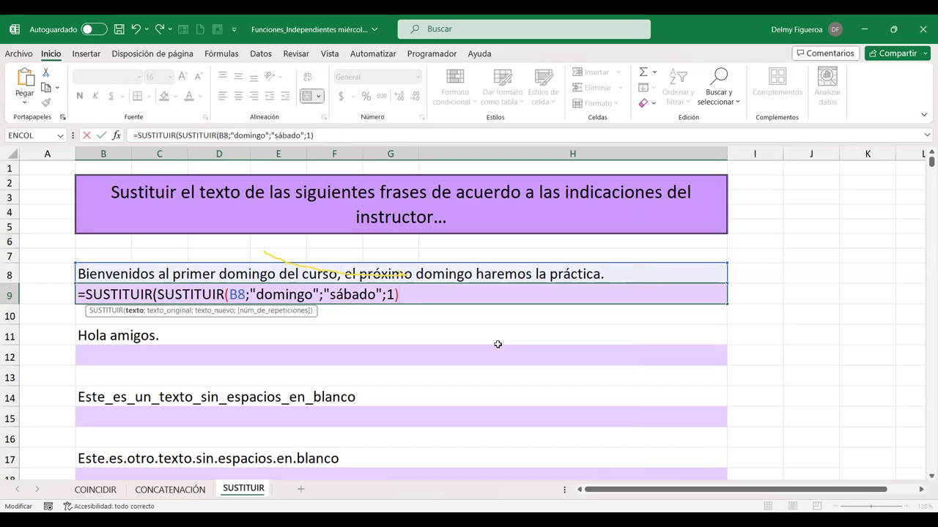
text(;)
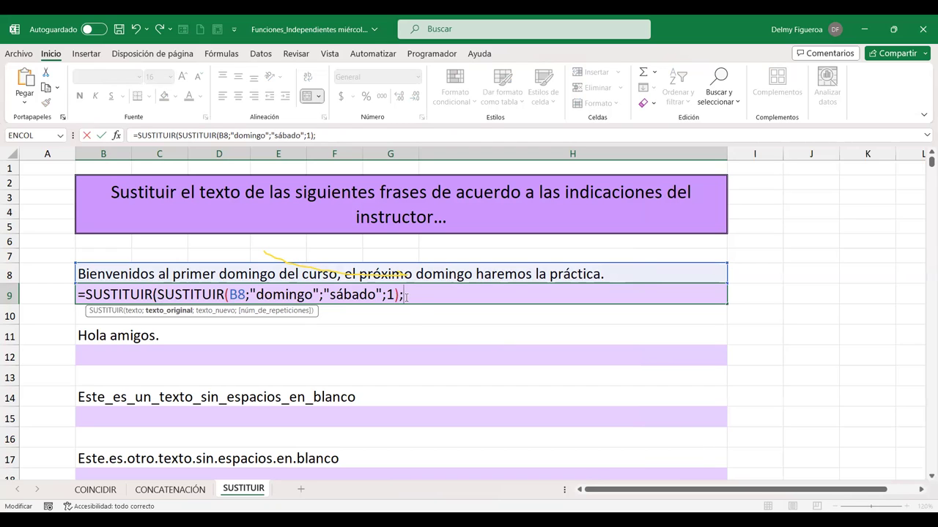
click(192, 294)
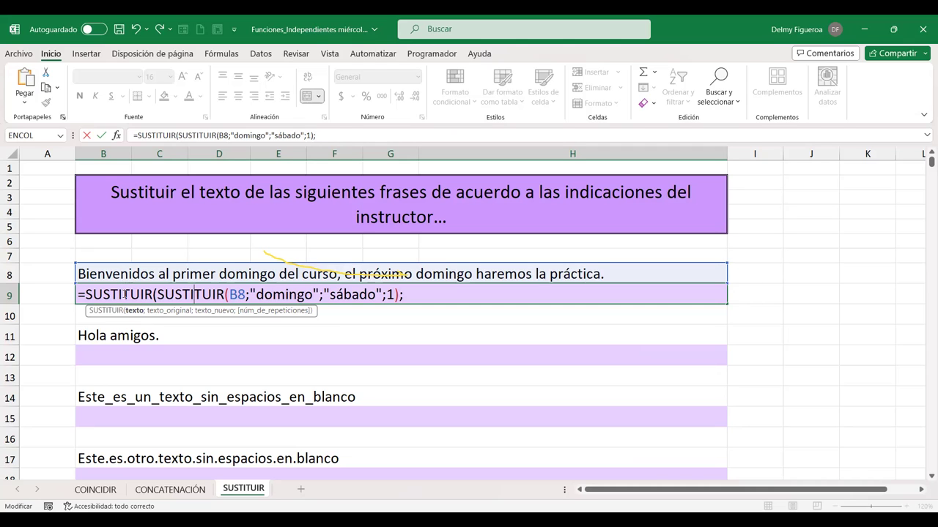
Step: Complete B9 with the arguments "el próximo domingo";"la otra semana" and enter the formula
click(407, 294)
text(")
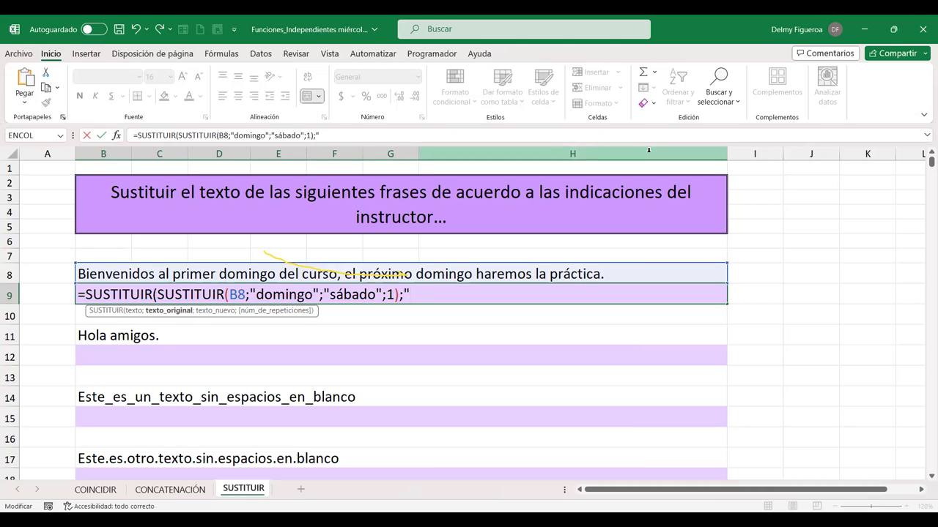
text(el )
text(próximo domingo)
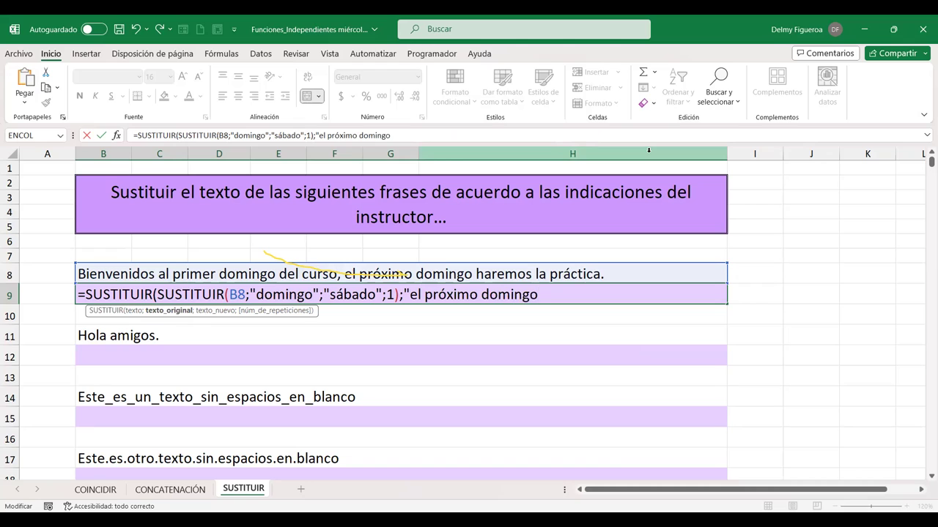
text(";"la otra semana")
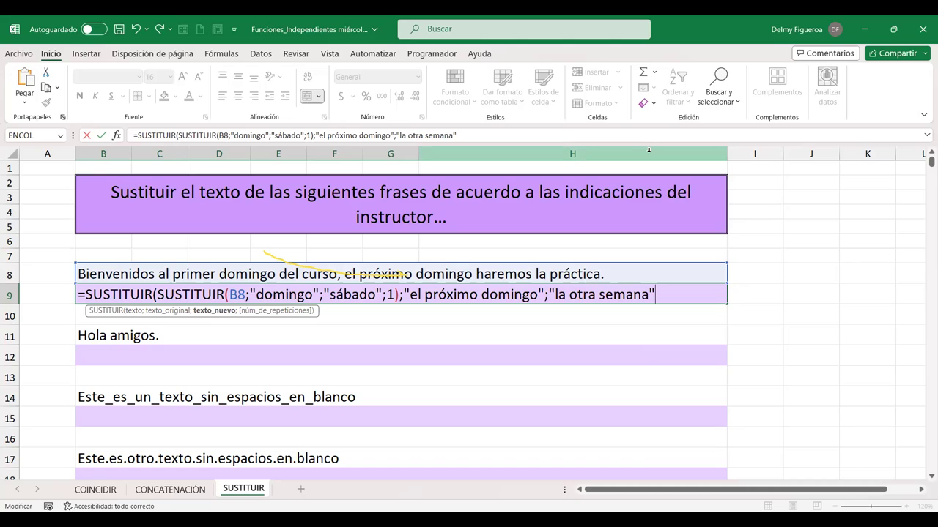
text())
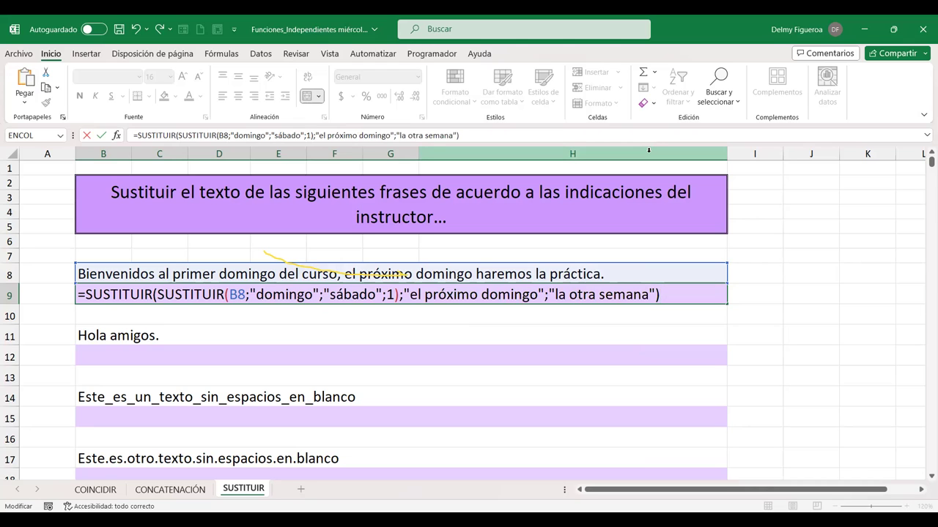
key(Return)
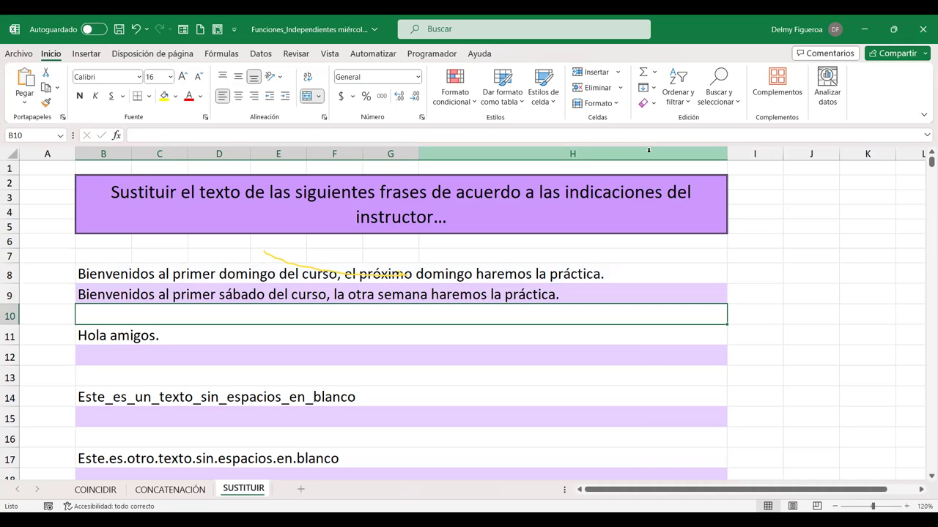
Step: Review B9's nested formula unchanged, then move down to B12
key(Up)
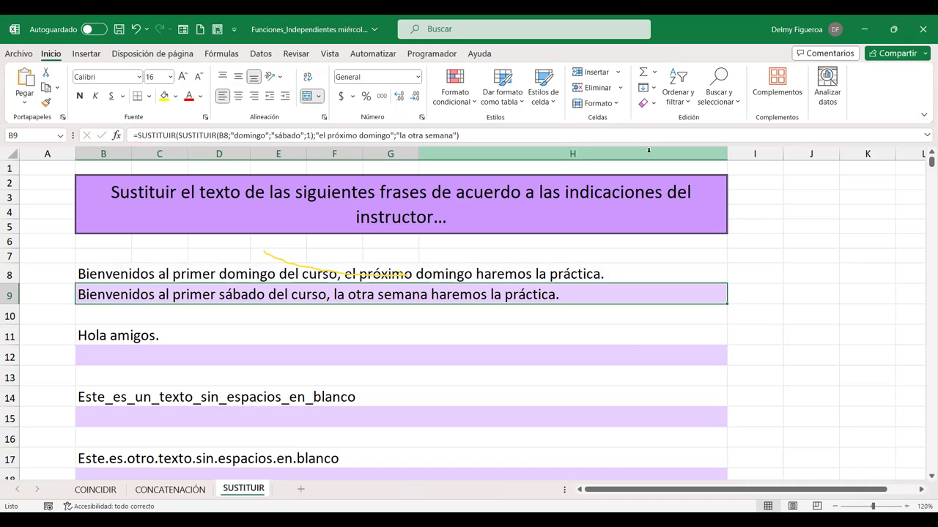
key(F2)
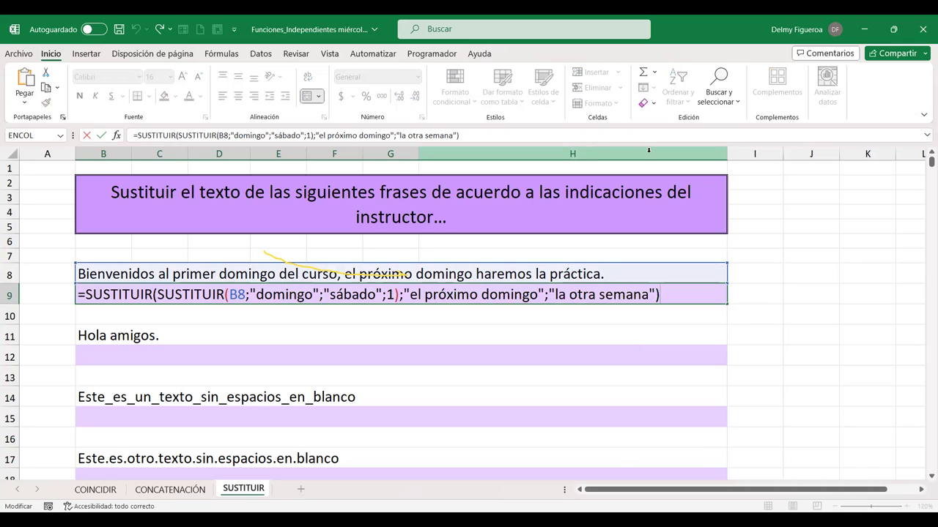
click(173, 295)
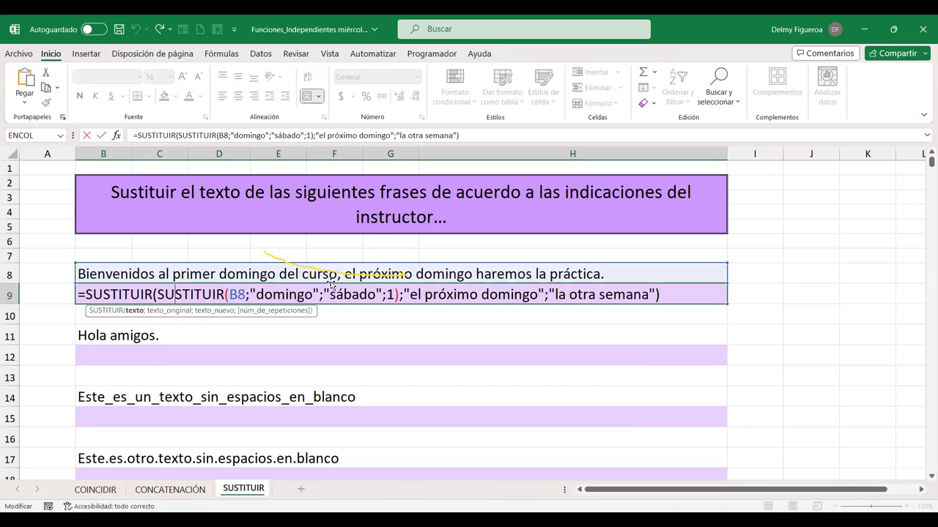
key(Return)
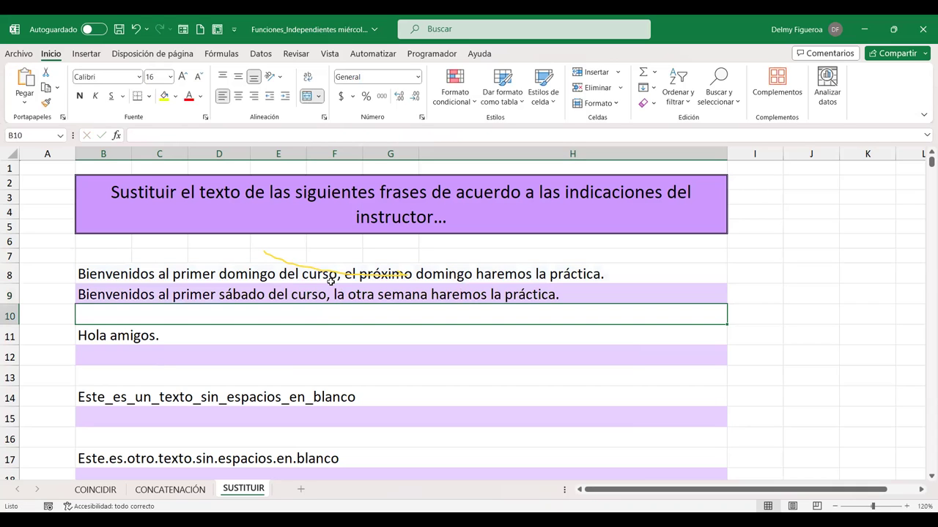
key(Down)
key(Down)
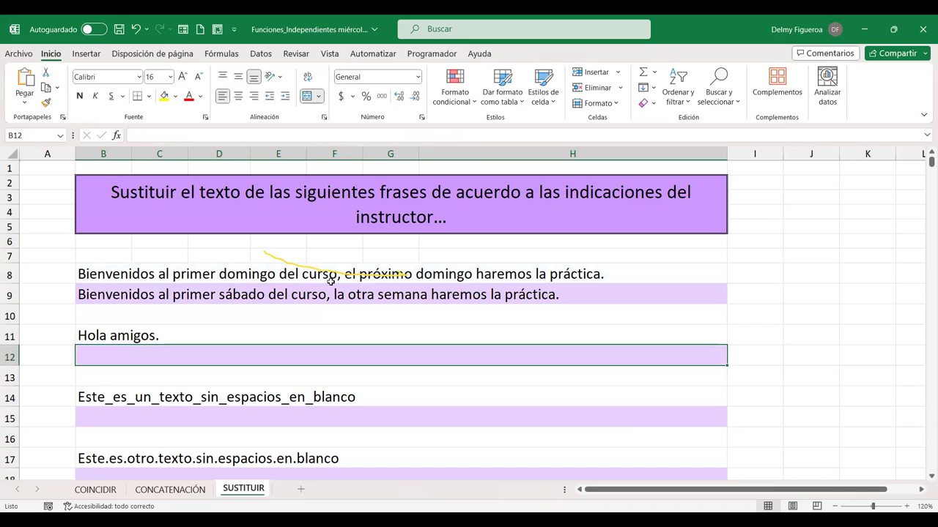
Step: Enter +SUSTITUIR(B11;"amigos";"compañeros") in B12 so it shows "Hola compañeros."
text(+)
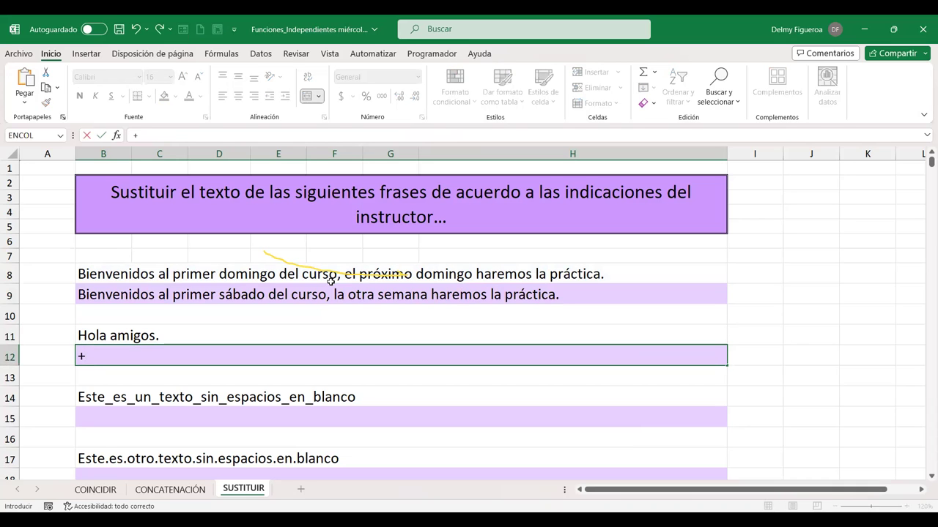
text(sus)
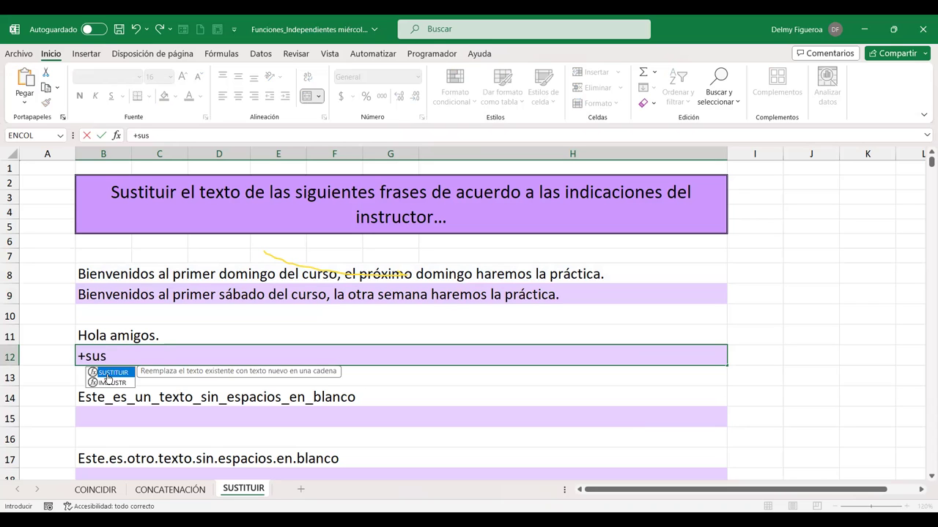
double_click(108, 378)
click(112, 337)
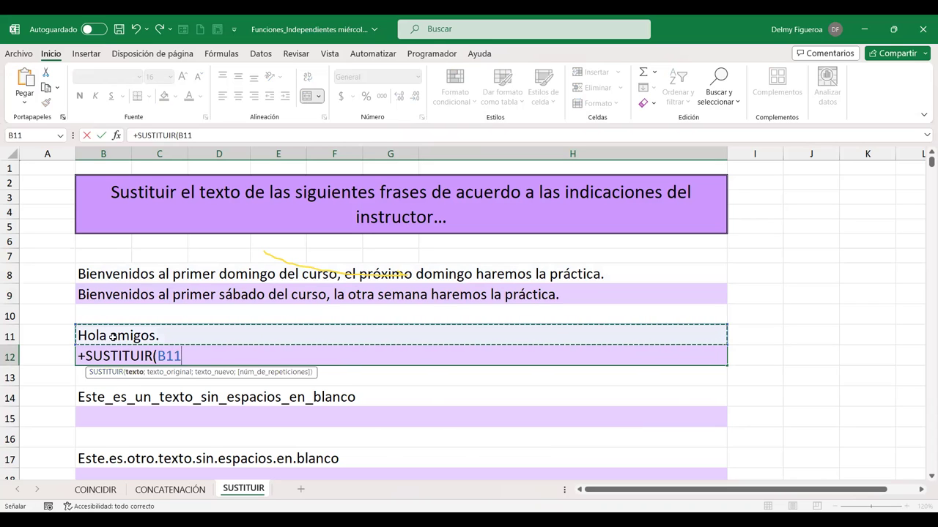
text(;)
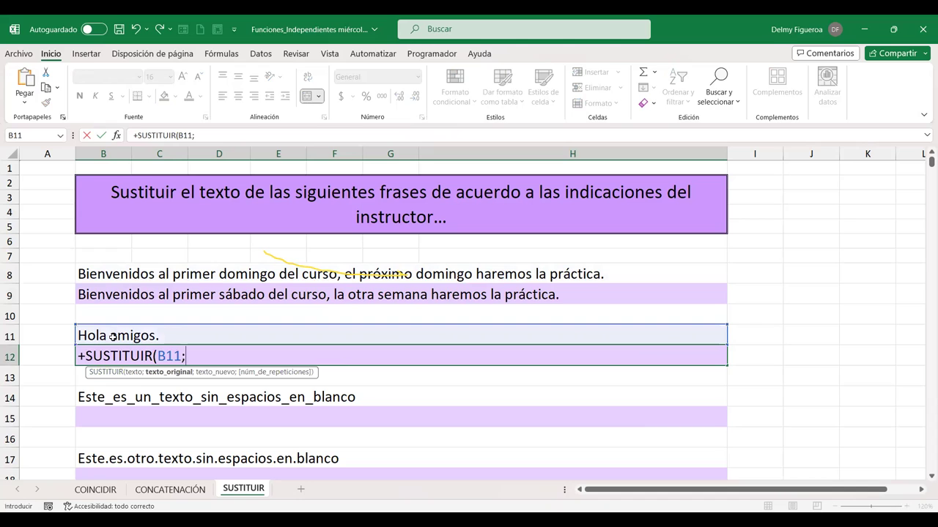
text("amigos")
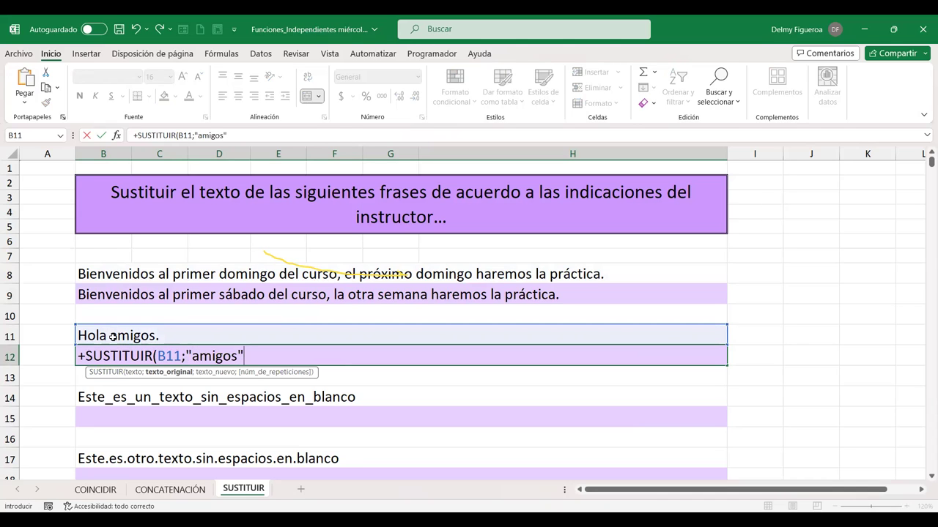
text(;")
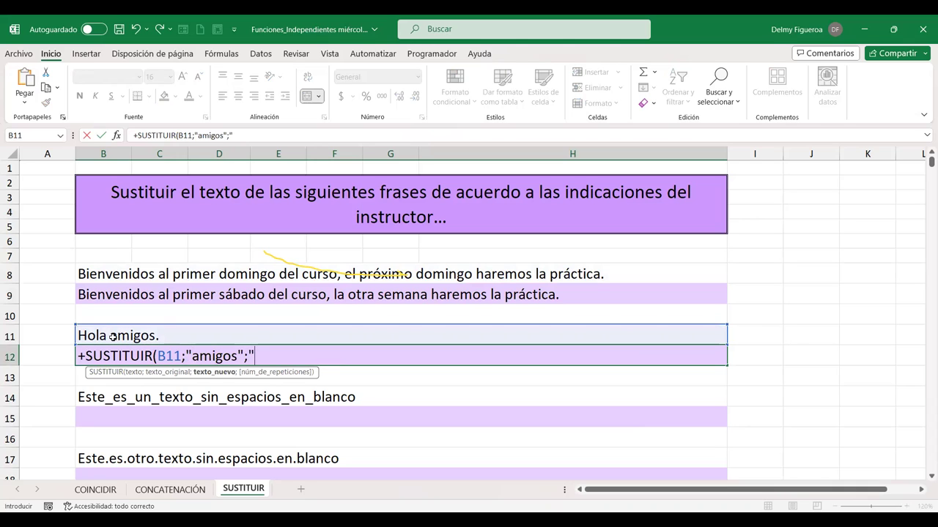
text(compañeros")
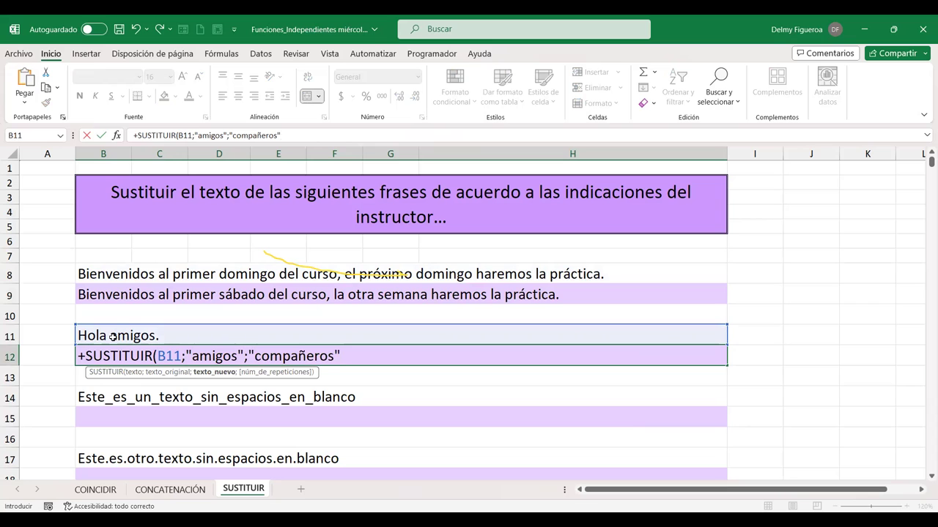
text())
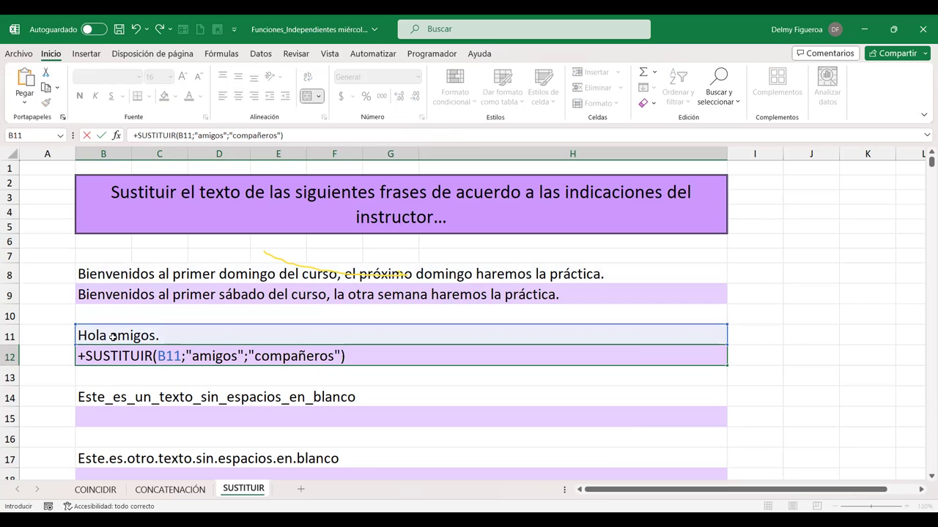
key(Return)
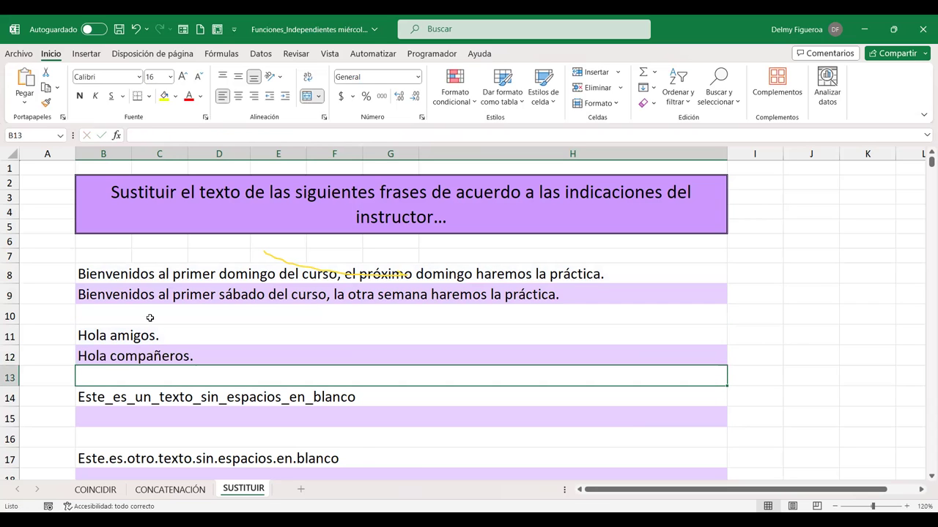
scroll(151, 315, down, 1)
scroll(151, 315, down, 1)
Step: Enter +SUSTITUIR(B14;"_";" ") in B15 to replace underscores with spaces
click(181, 331)
text(+)
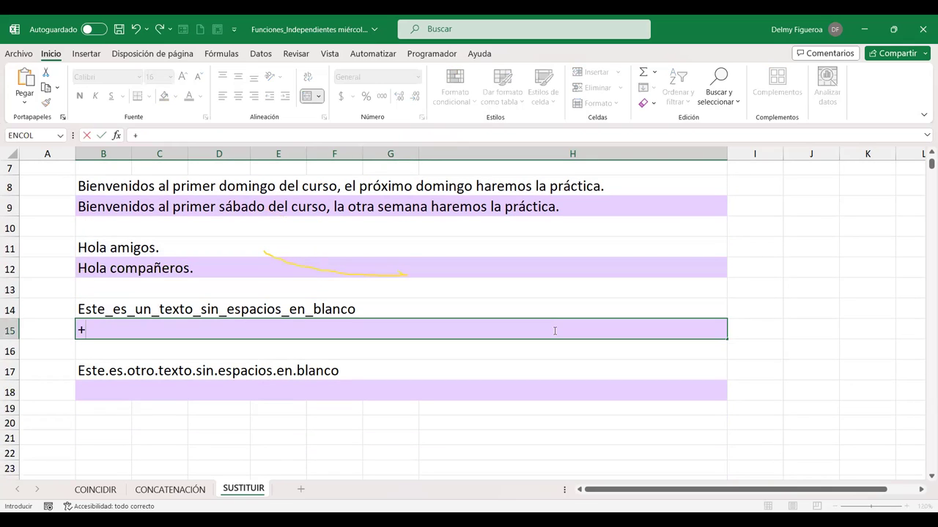
text(sus)
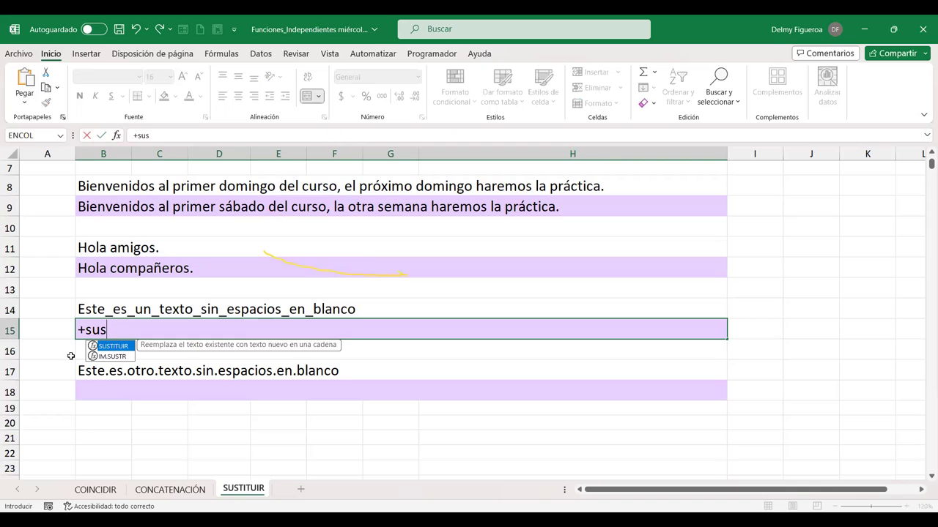
double_click(113, 346)
click(250, 311)
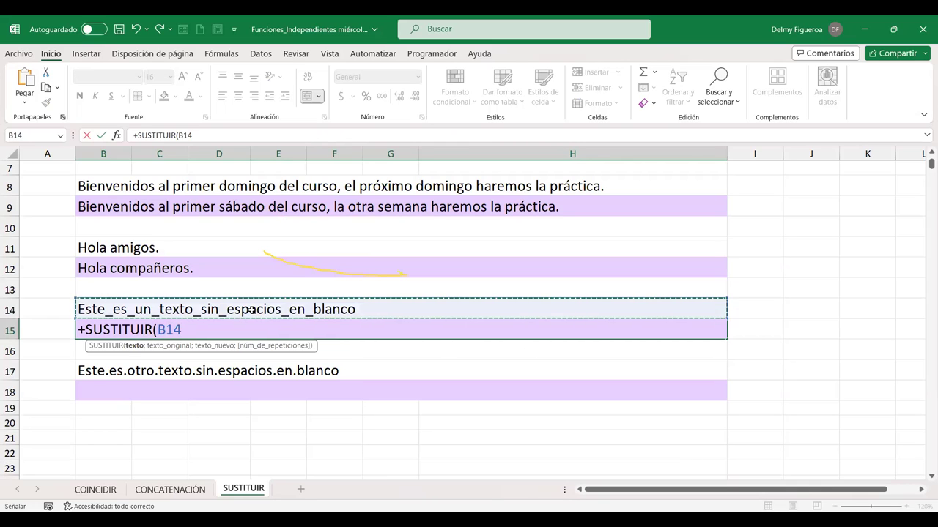
text(;")
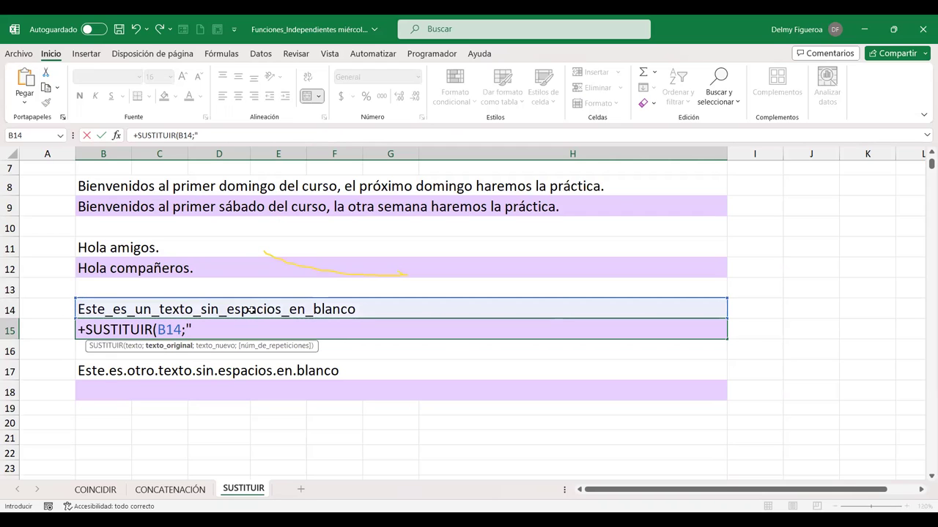
text(_")
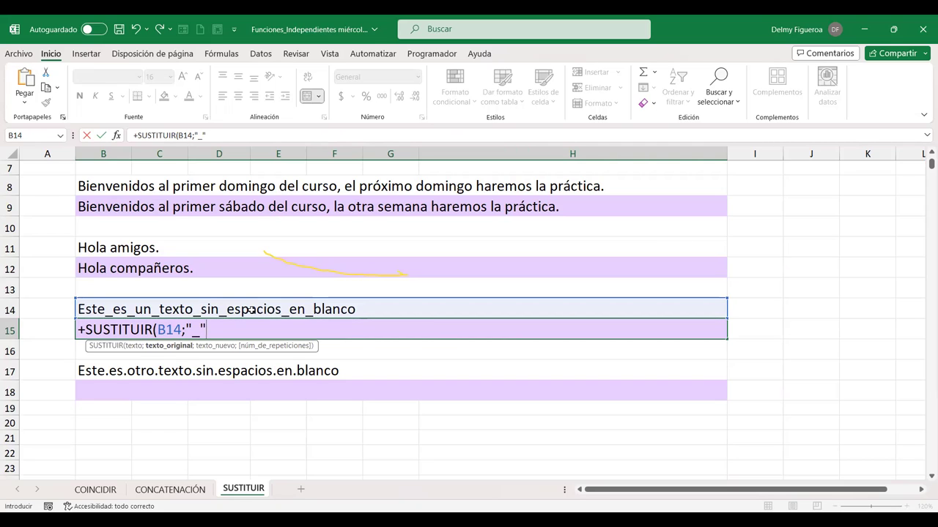
text(;)
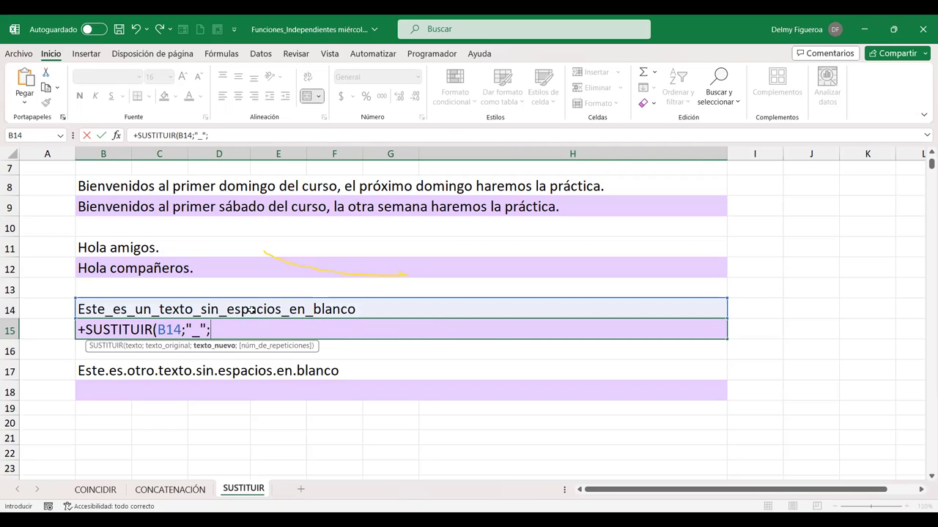
text(" ")
text())
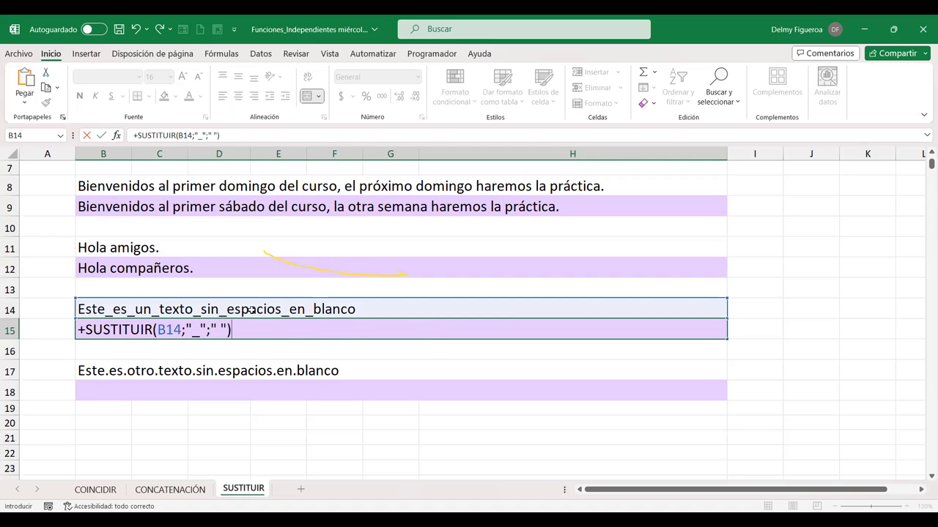
key(Return)
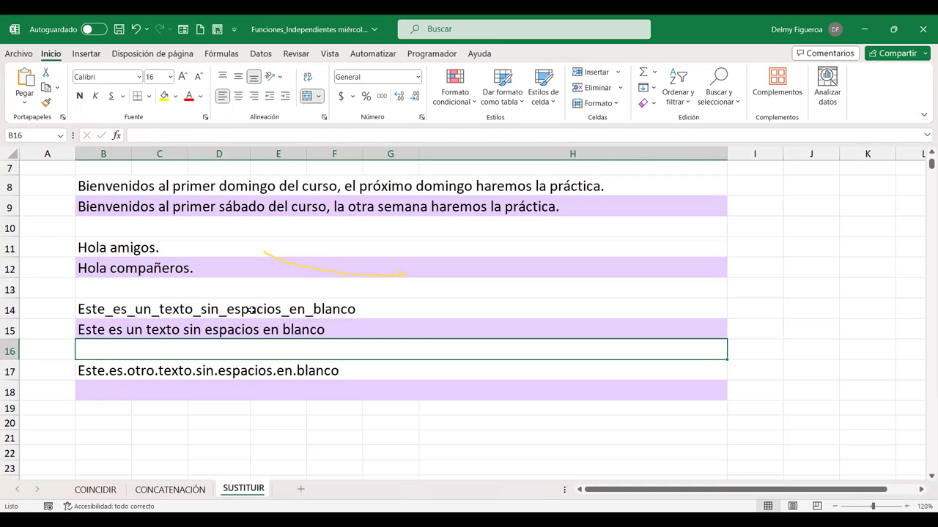
Step: Add occurrence argument 2 to B15's formula so only the second underscore is replaced
key(Up)
key(F2)
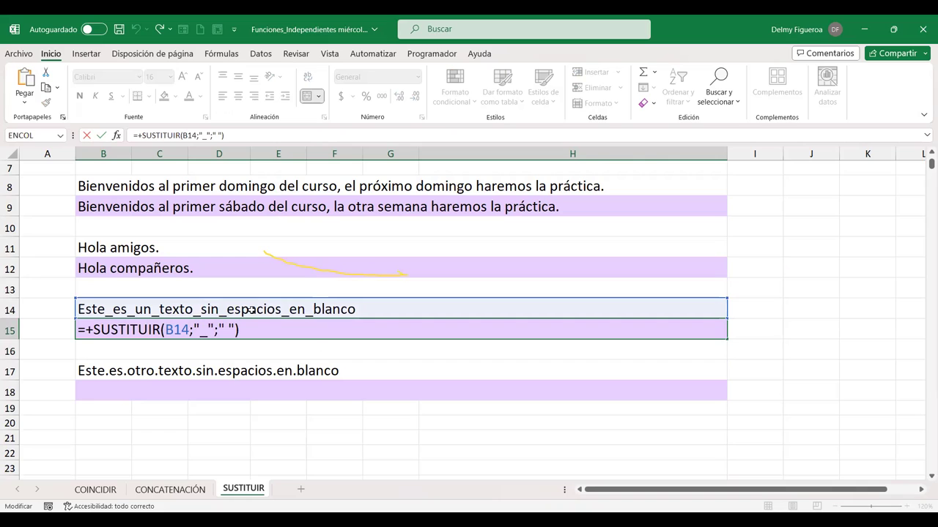
key(Left)
text(;)
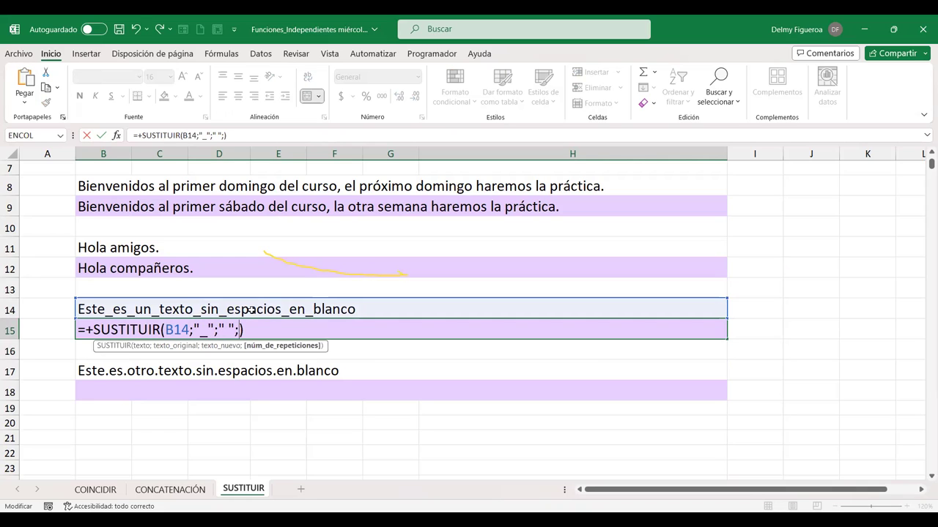
text(2)
key(Return)
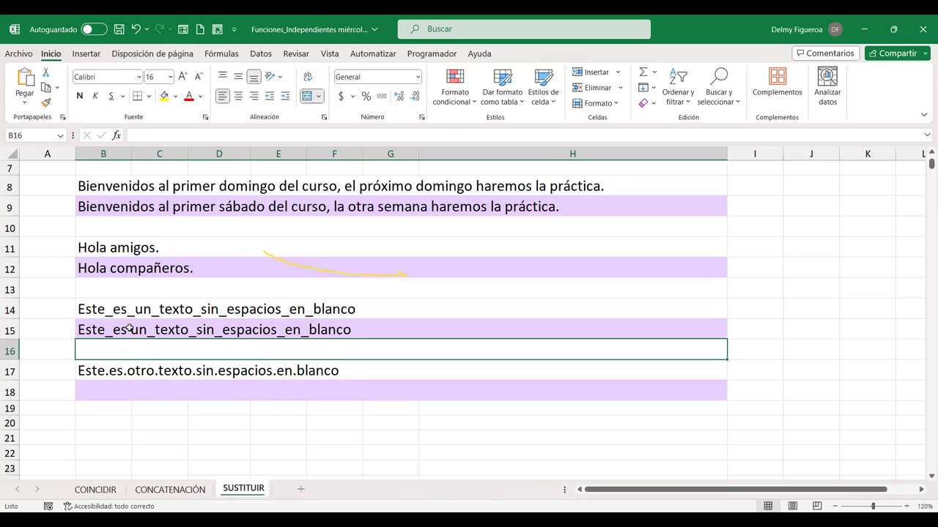
click(128, 330)
double_click(129, 329)
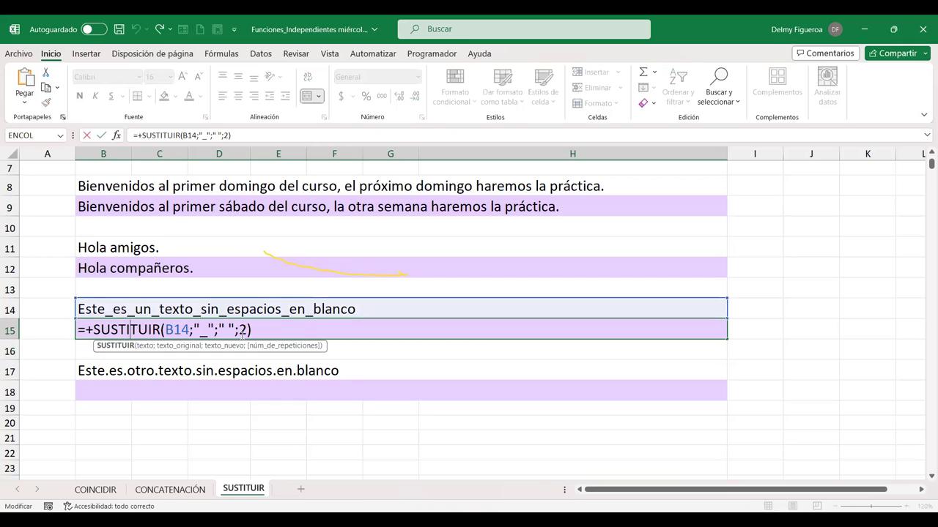
click(240, 330)
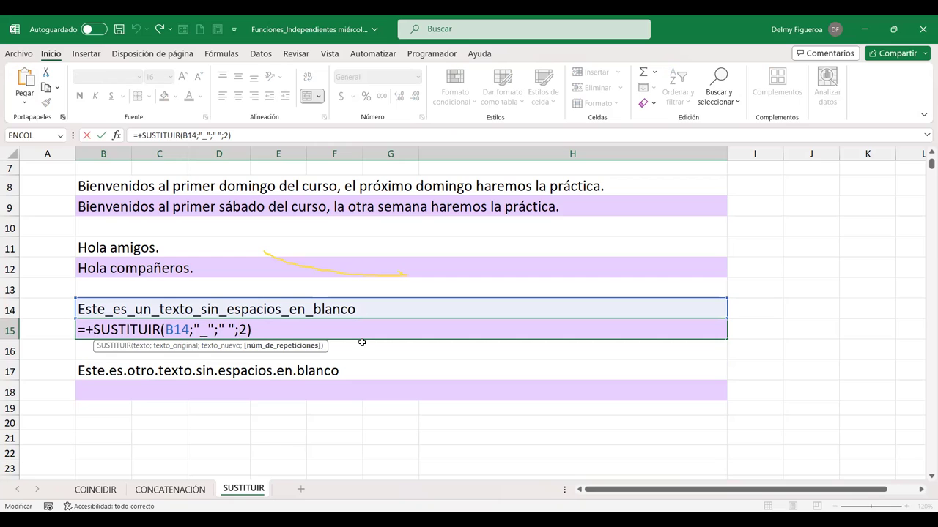
key(Return)
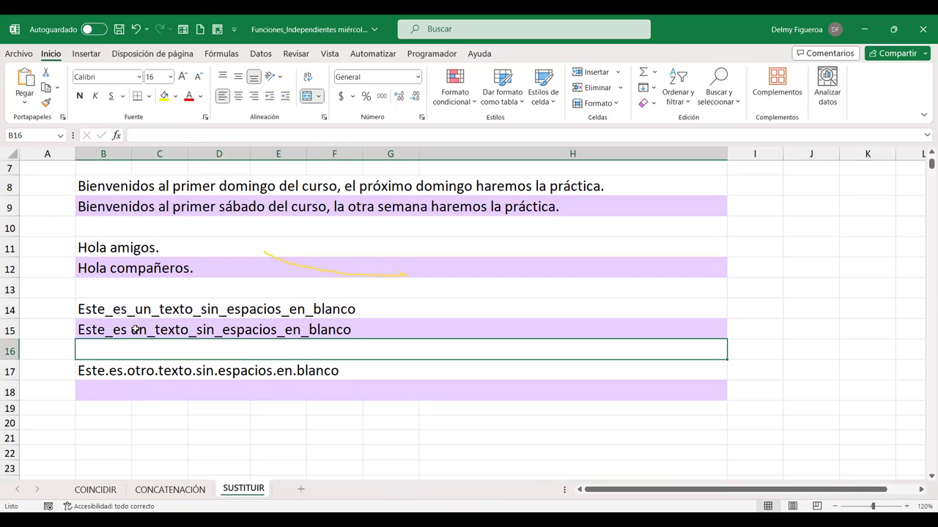
Step: Enter +SUSTITUIR(B17;".";" ") in B18 to turn the dots of B17 into spaces
click(178, 391)
text(+)
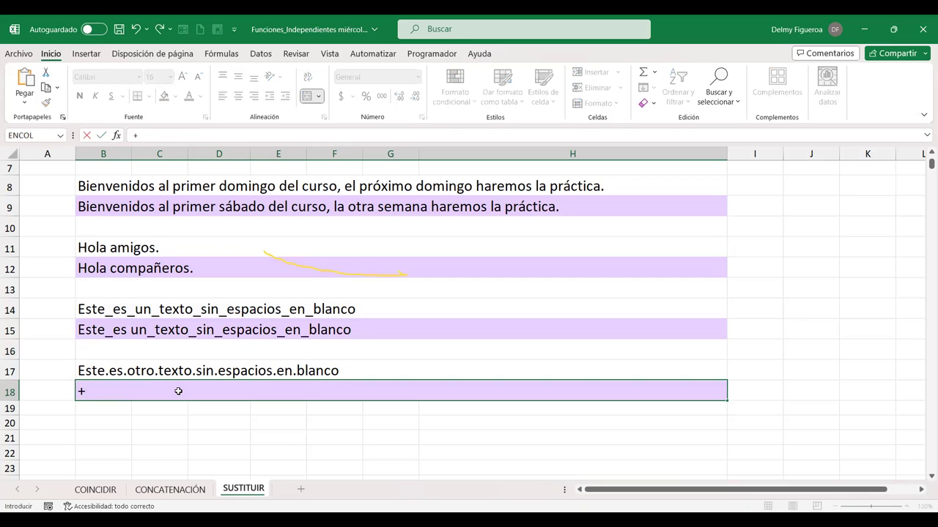
text(sus)
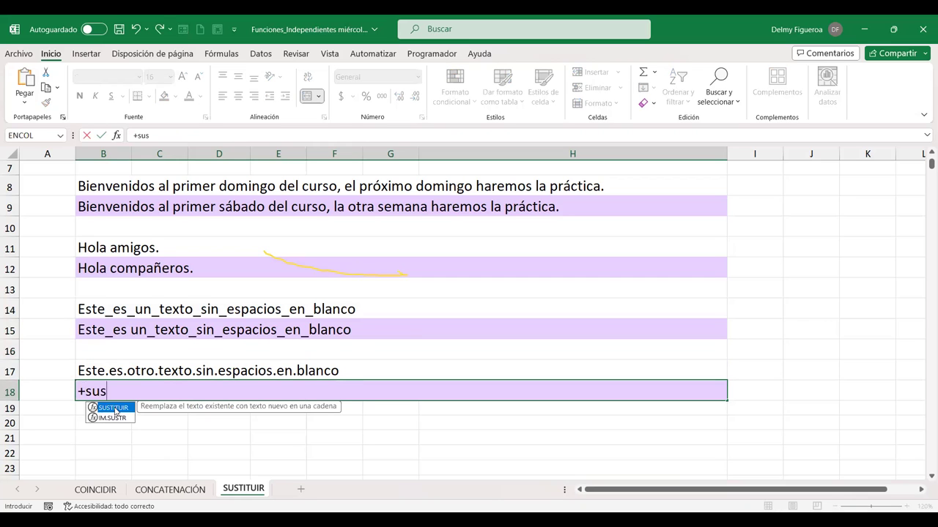
double_click(114, 406)
click(111, 374)
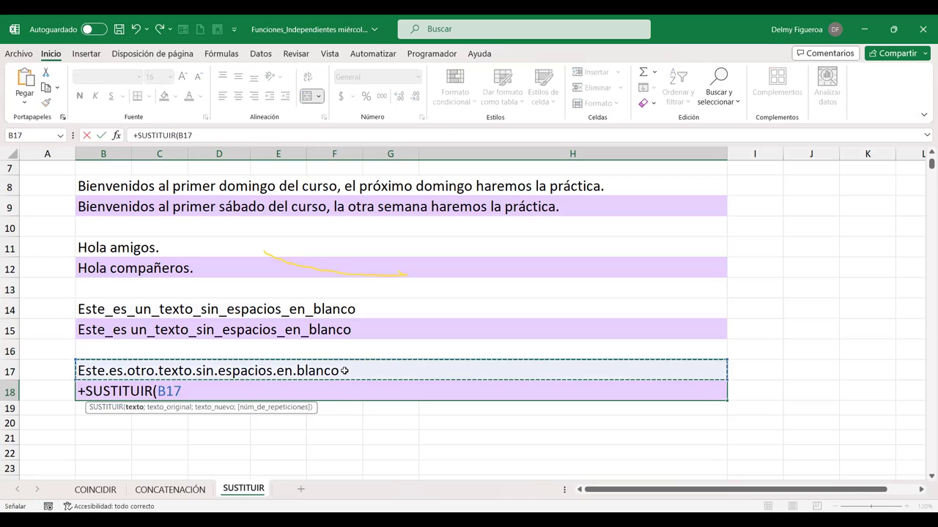
text(;)
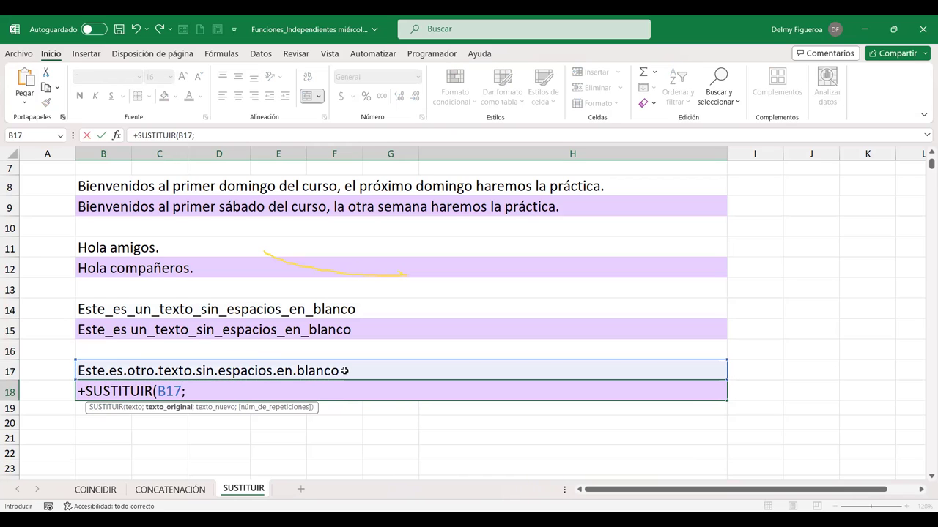
text(".";)
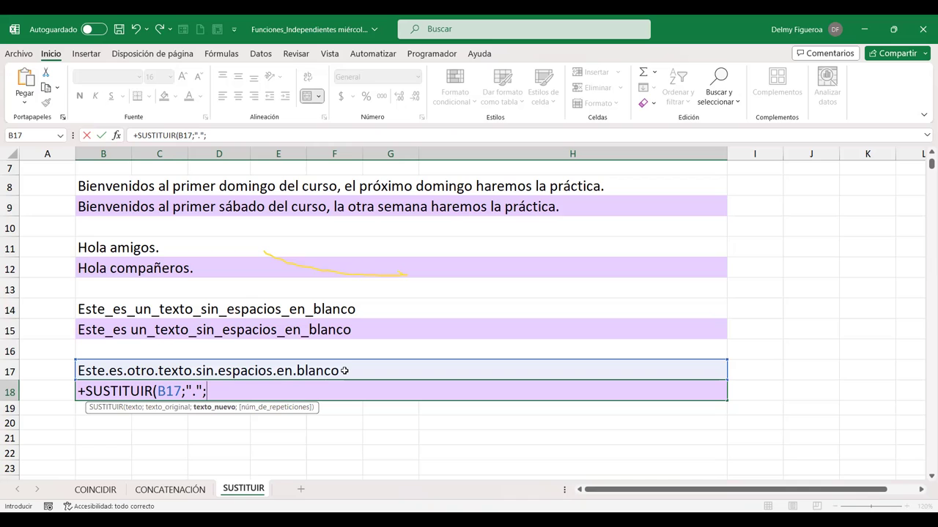
text(" ")
text())
key(Return)
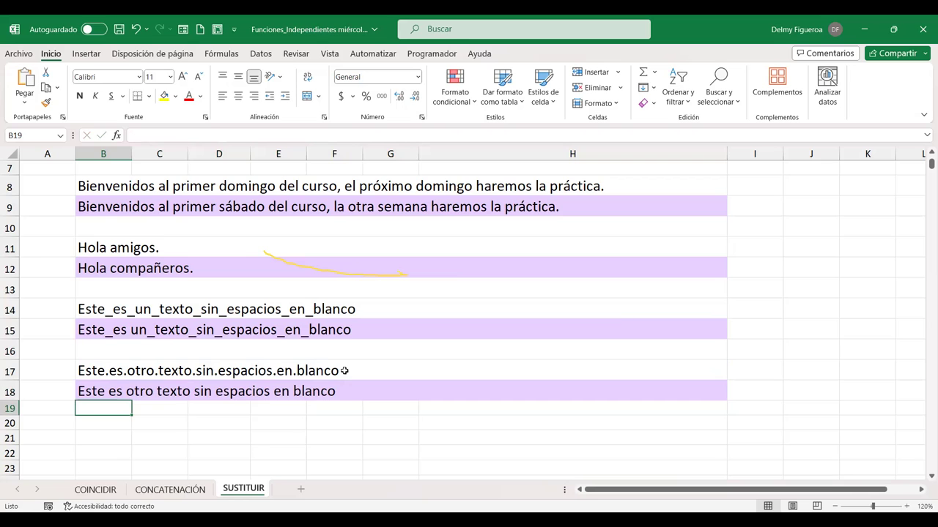
scroll(621, 316, up, 2)
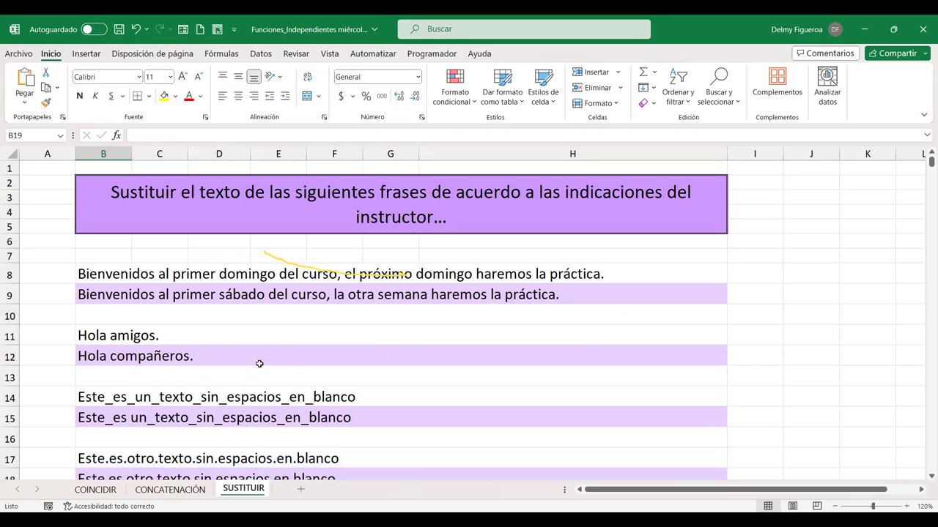
Step: Switch between the CONCATENACIÓN and SUSTITUIR sheets, selecting B21, and end on CONCATENACIÓN
scroll(260, 364, down, 2)
scroll(260, 364, down, 2)
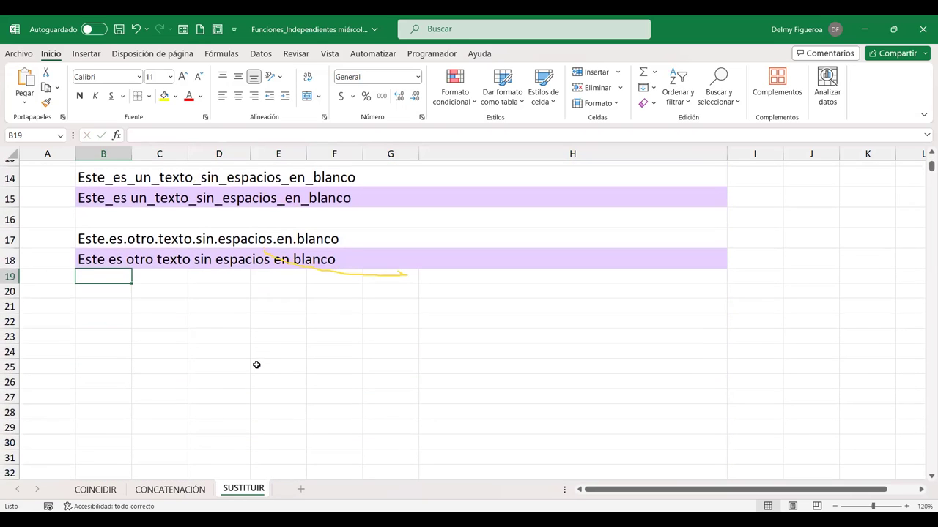
click(185, 491)
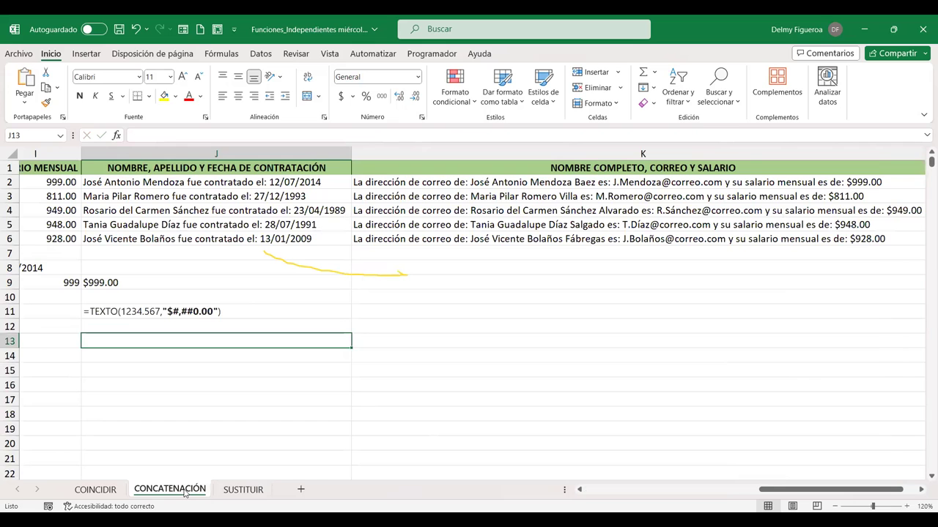
click(244, 490)
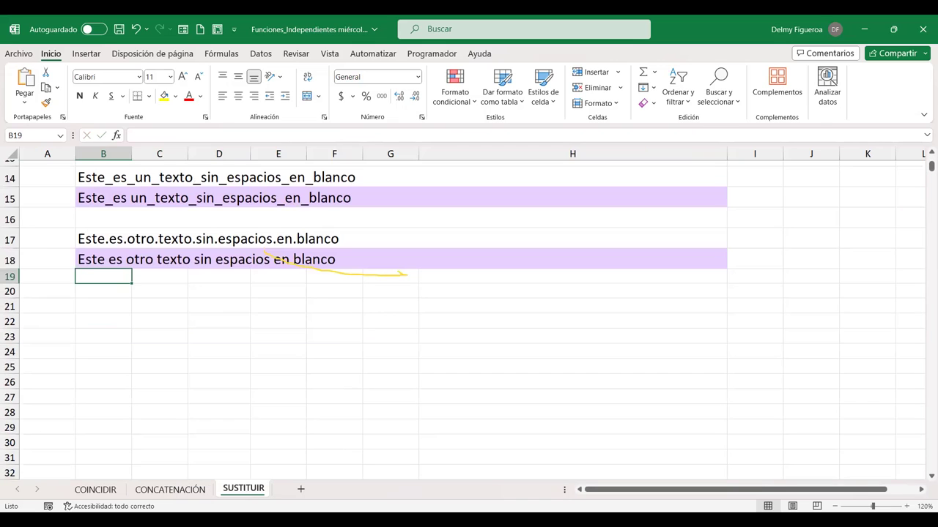
scroll(240, 427, up, 2)
scroll(240, 426, up, 2)
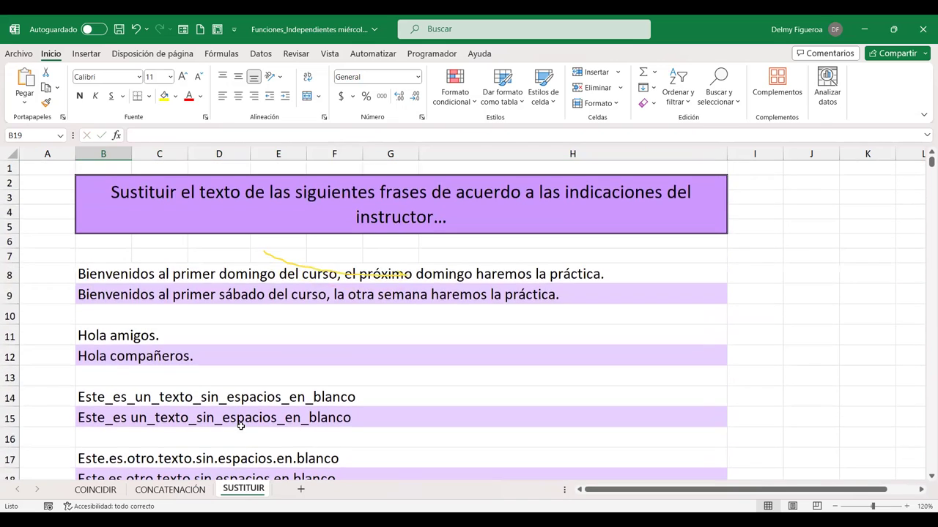
click(186, 491)
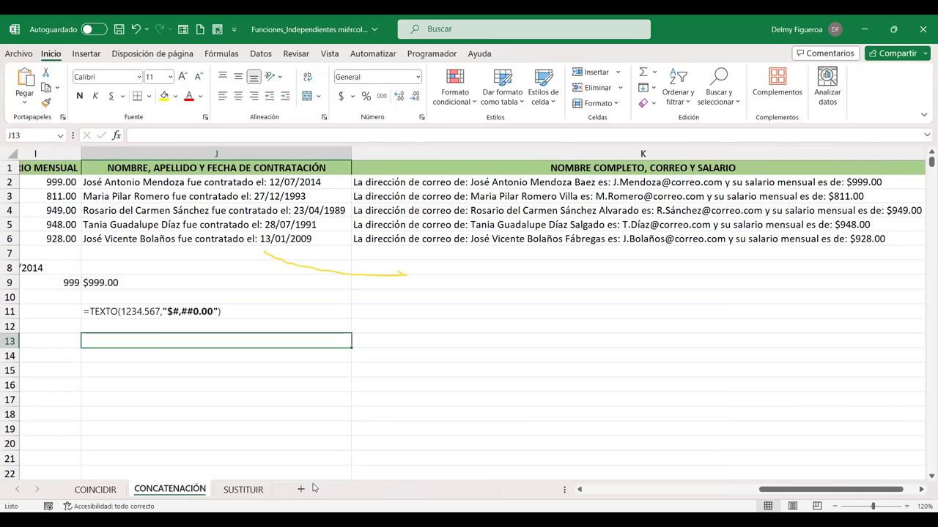
click(256, 491)
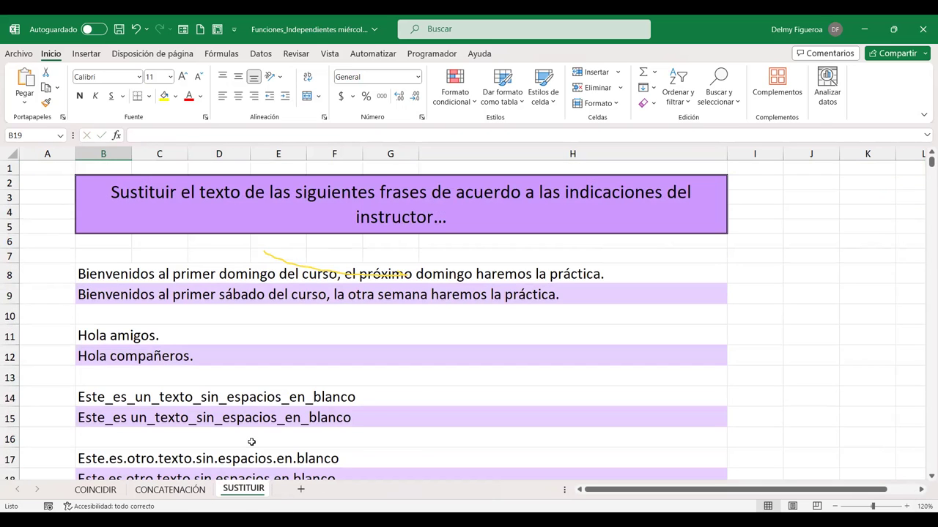
scroll(252, 442, down, 5)
click(95, 257)
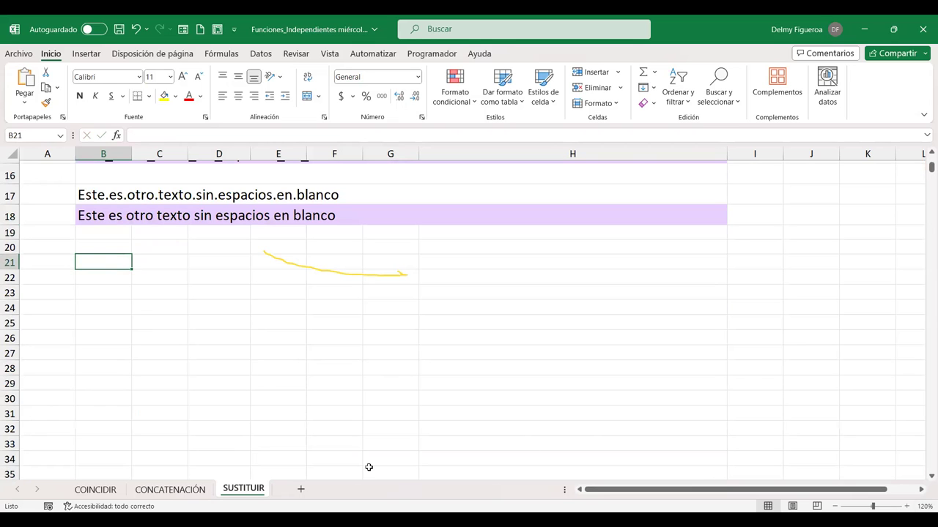
click(172, 490)
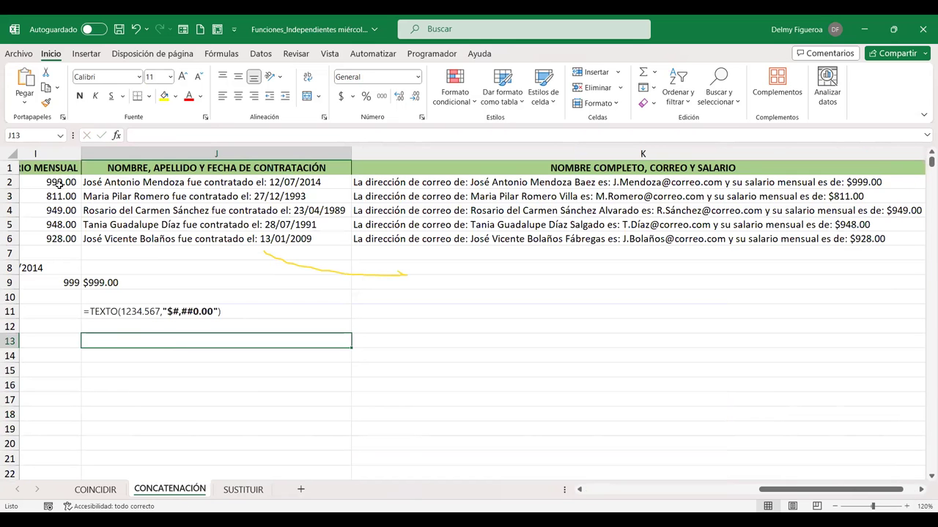
Step: Copy the salaries I2:I6 into B21:B25 on SUSTITUIR and format them as Texto
drag(59, 184, 58, 236)
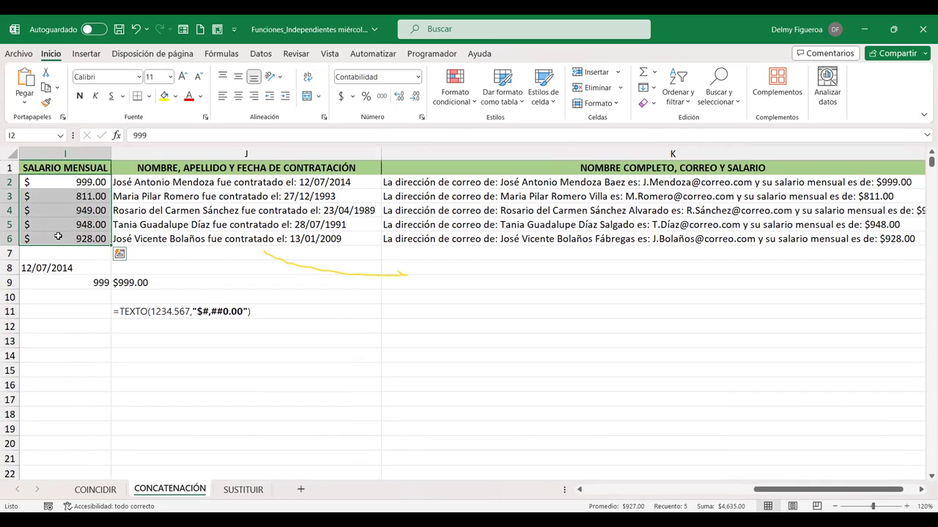
key(ctrl+c)
click(243, 489)
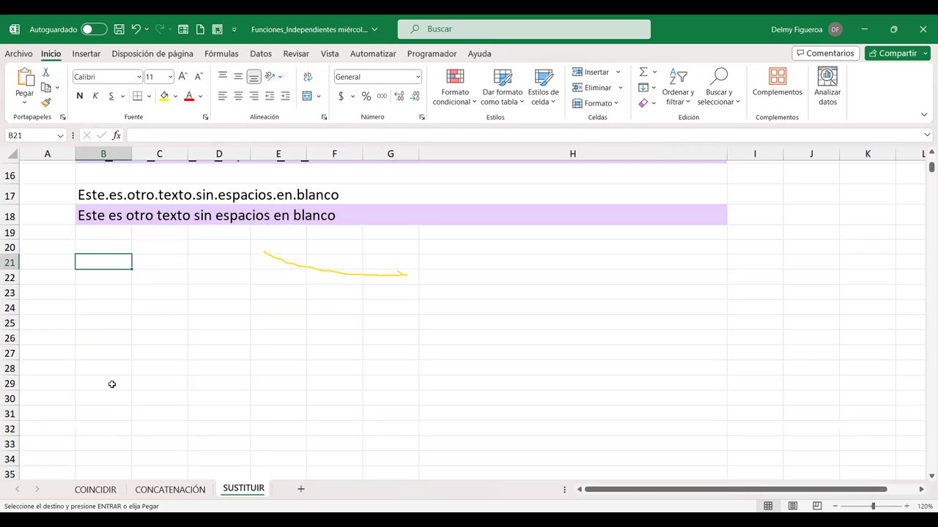
shift+click(99, 319)
key(ctrl+v)
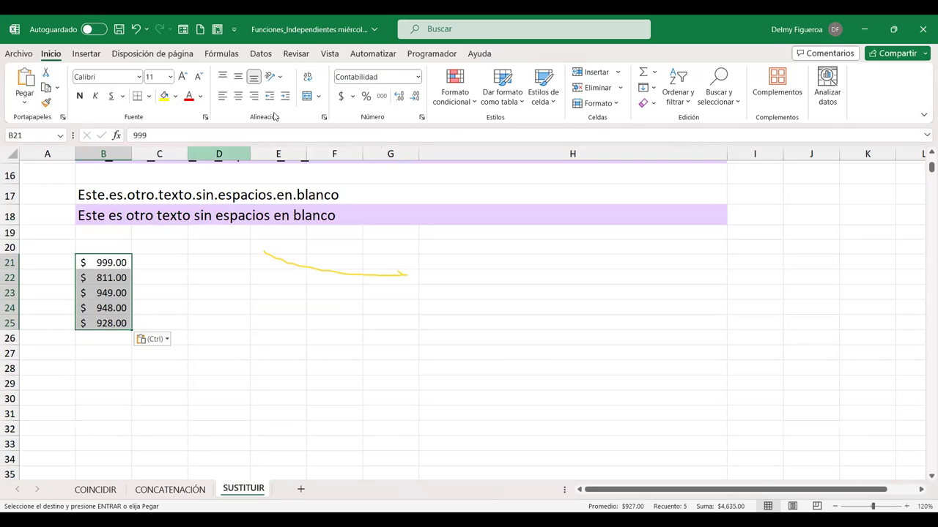
click(418, 77)
click(399, 95)
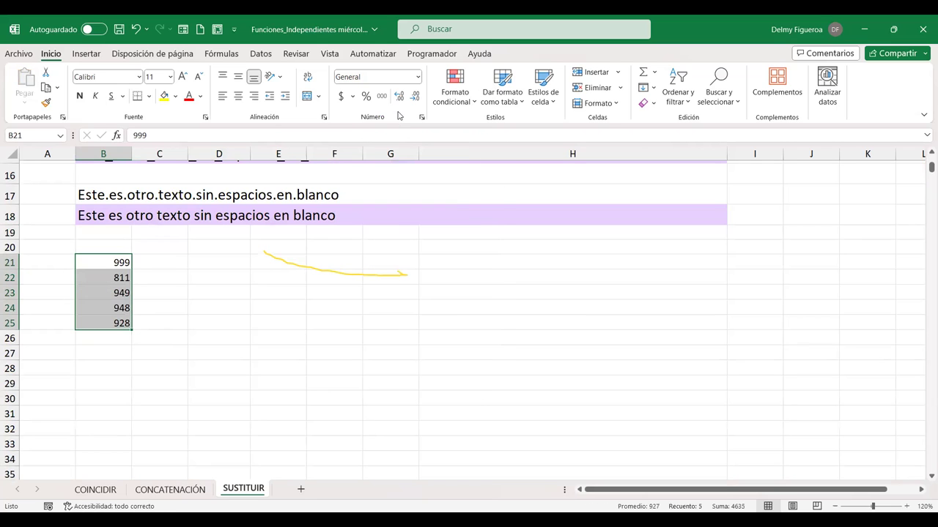
click(418, 76)
scroll(392, 335, down, 1)
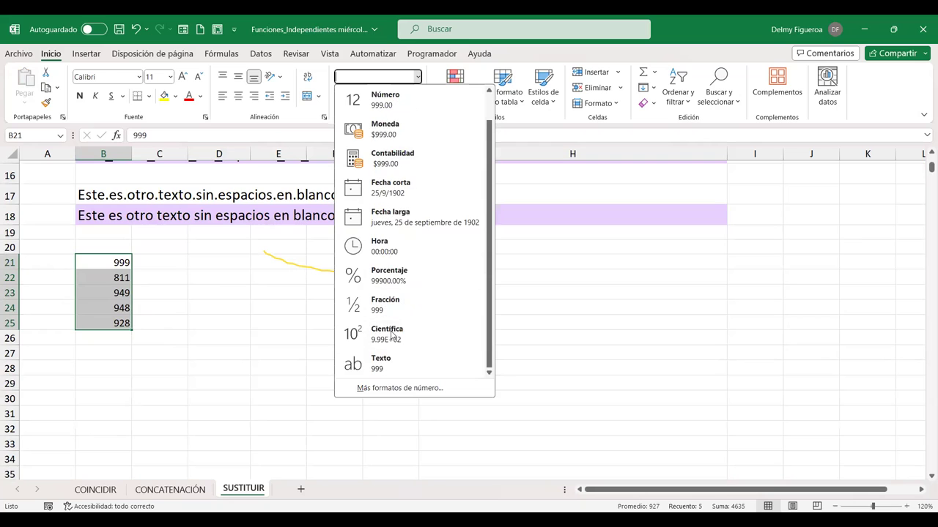
click(389, 364)
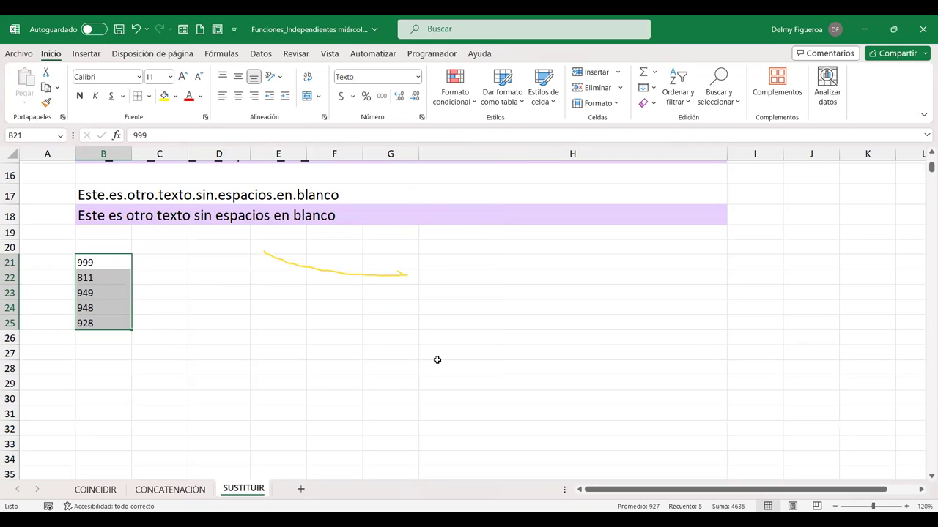
Step: Retype B21:B25 as 99,9, 81,1, 94,9, 94,8 and 92,8, ending on C21
click(110, 258)
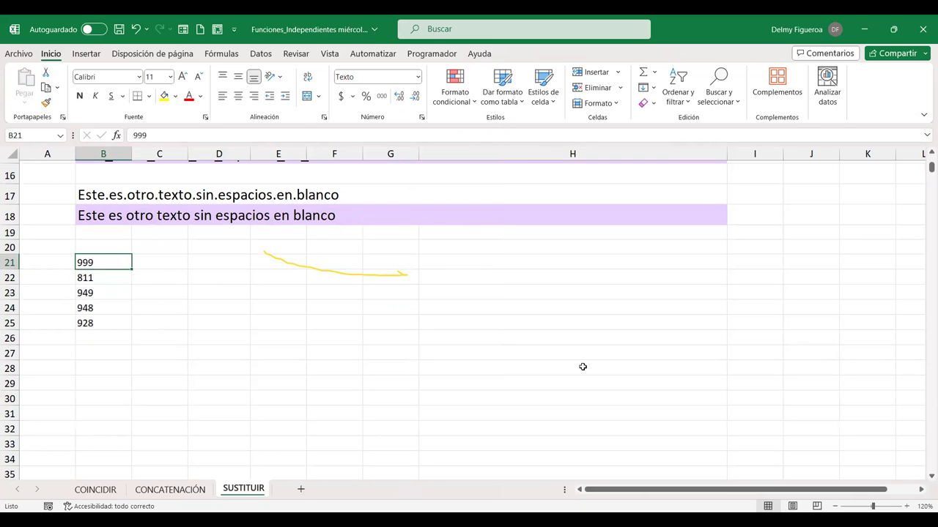
text(99,9)
key(Return)
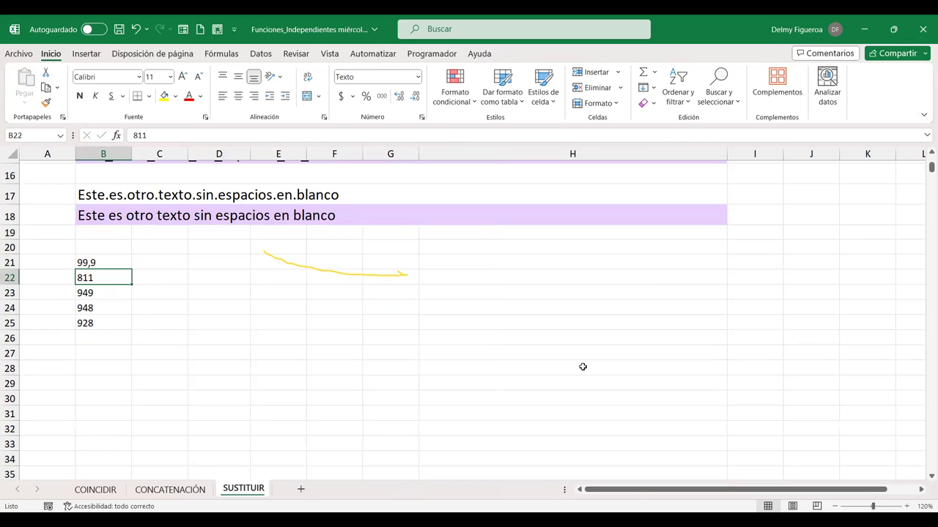
text(81,1)
key(Return)
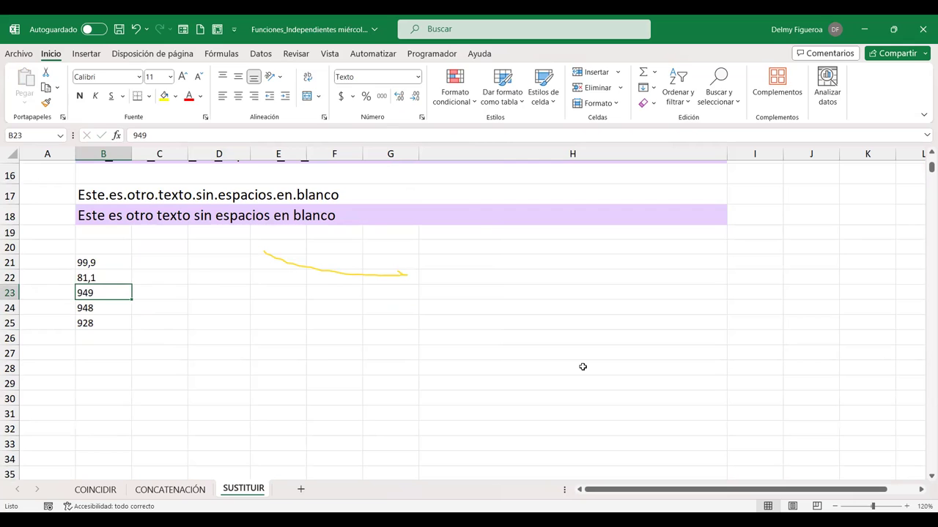
text(94,9)
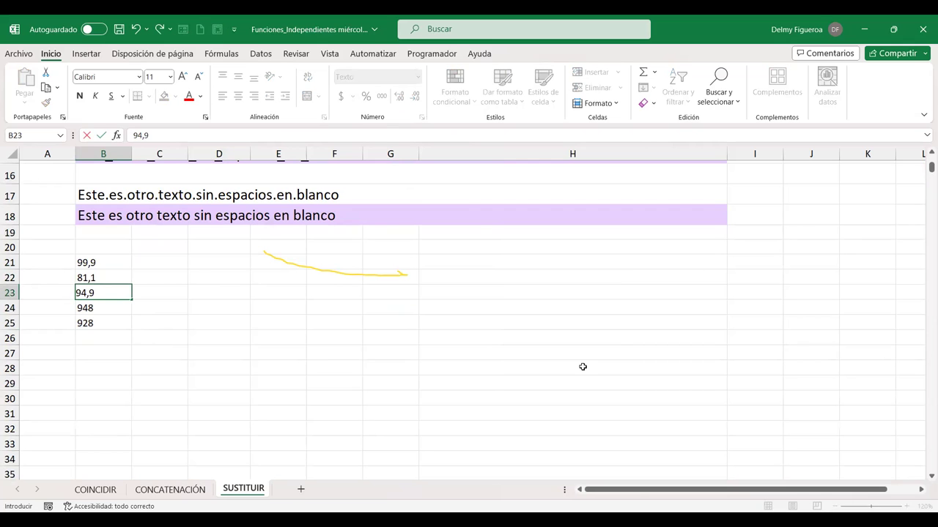
key(Return)
text(94,8)
key(Return)
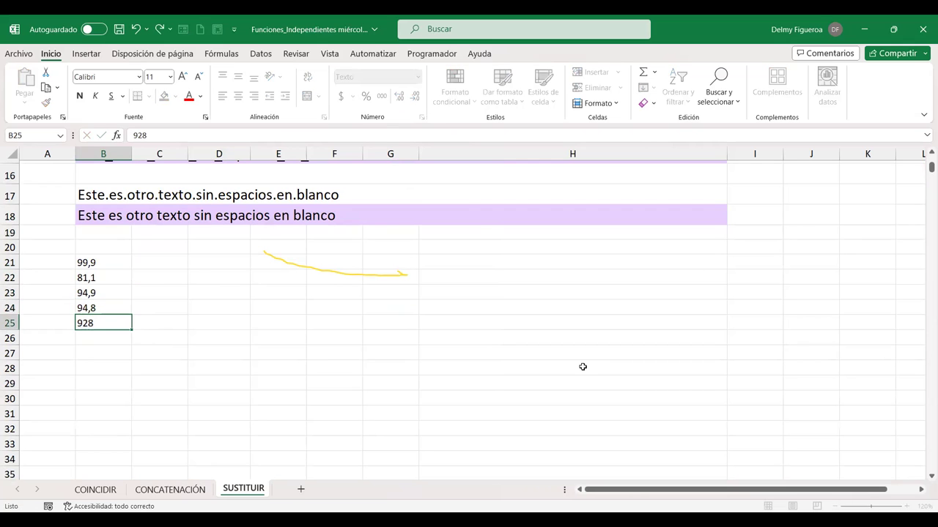
text(92,8)
key(Return)
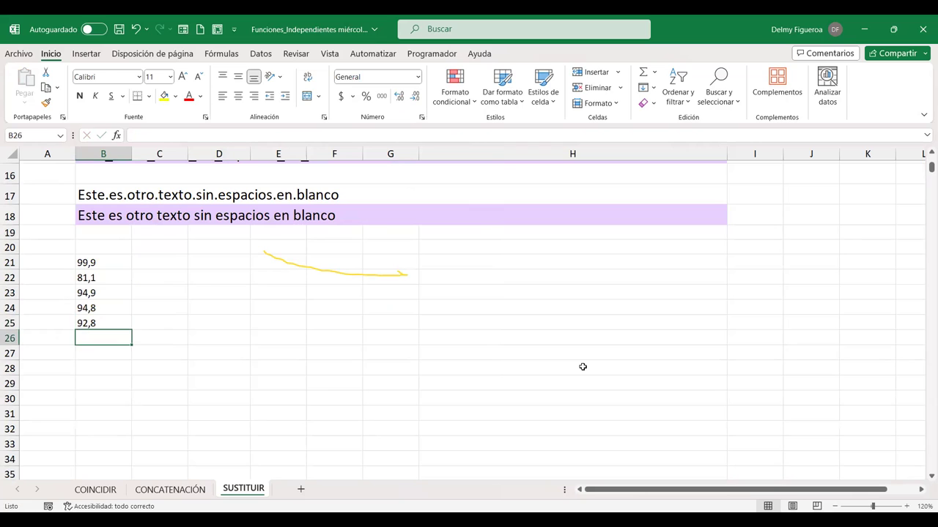
key(Up)
key(Up)
key(Up)
key(Up)
key(Right)
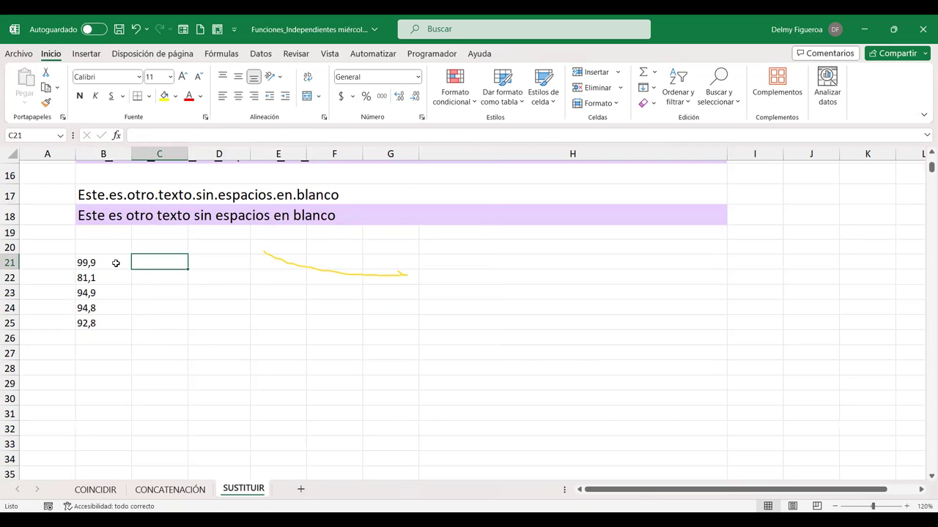
drag(116, 262, 116, 323)
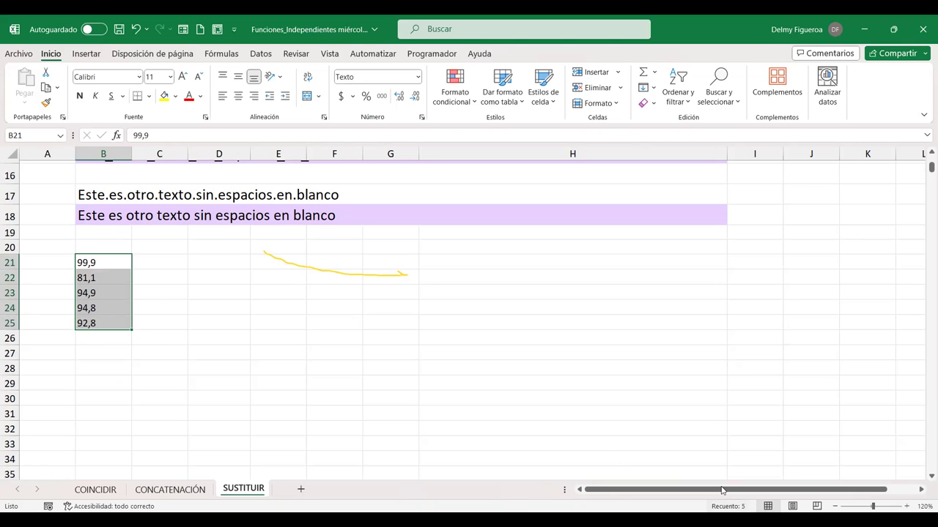
key(ctrl+v)
click(169, 263)
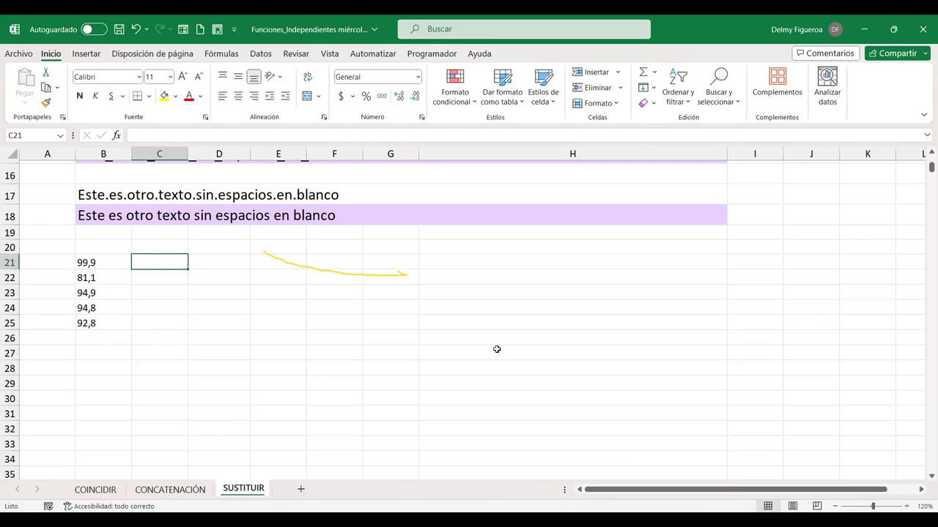
Step: Enter =+SUSTITUIR(B21;",";".") in C21 and fill it down to C25
text(+)
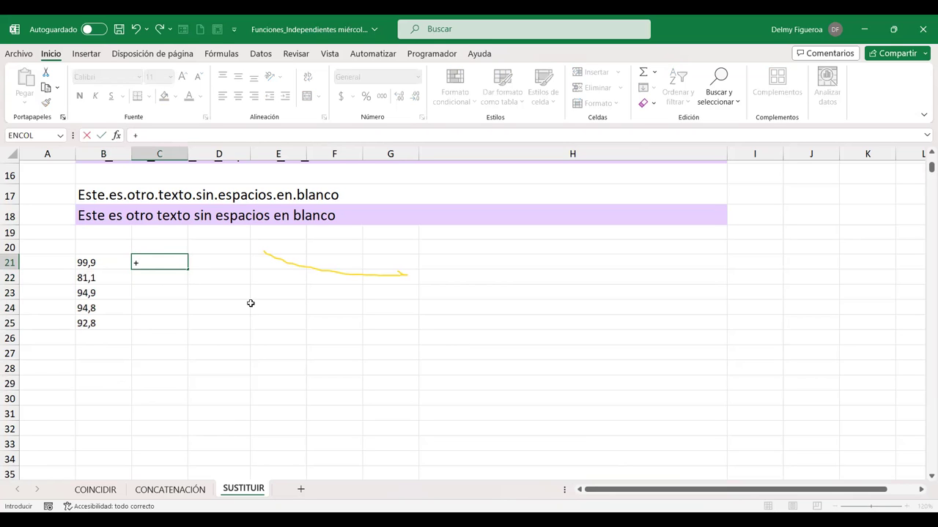
text(sus)
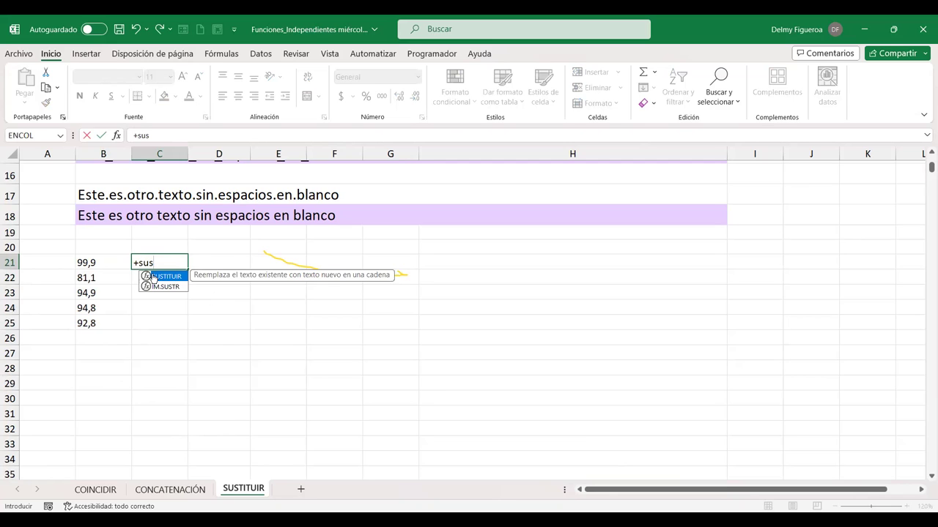
double_click(154, 278)
click(108, 261)
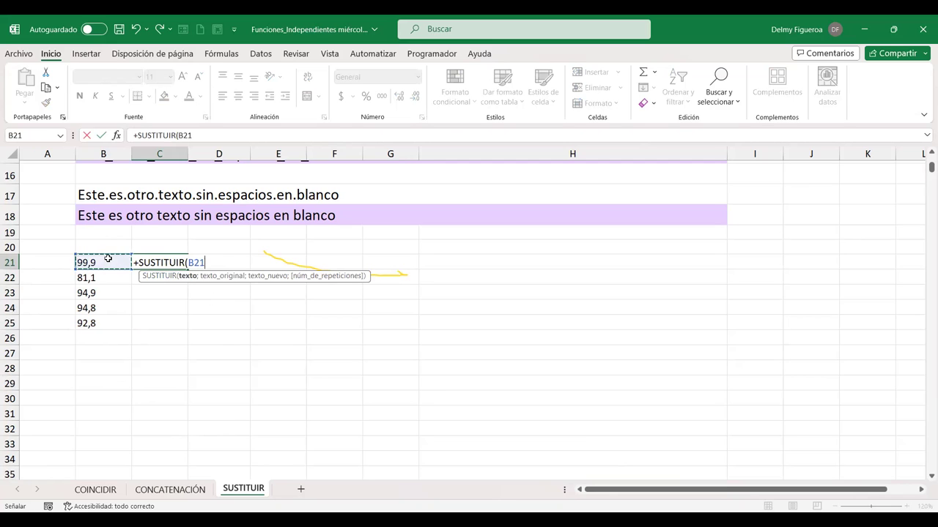
text(;)
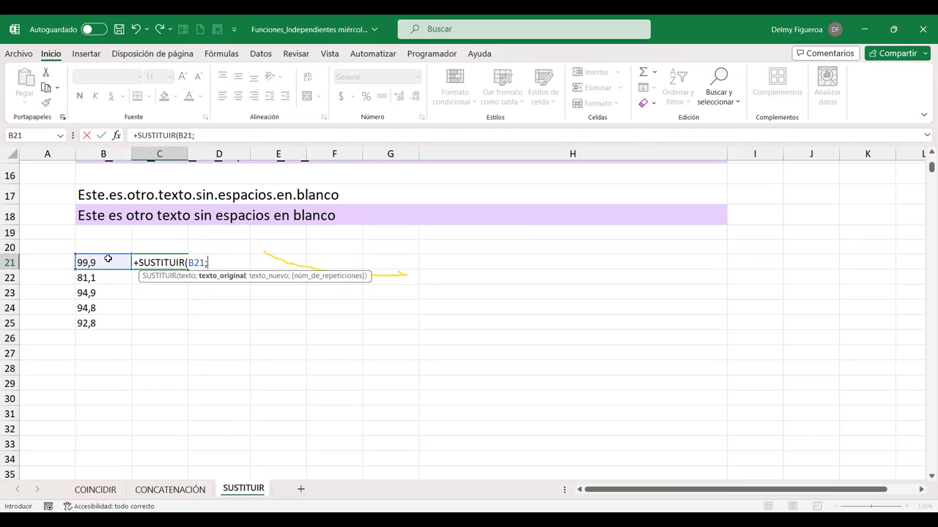
text(",)
text(";".)
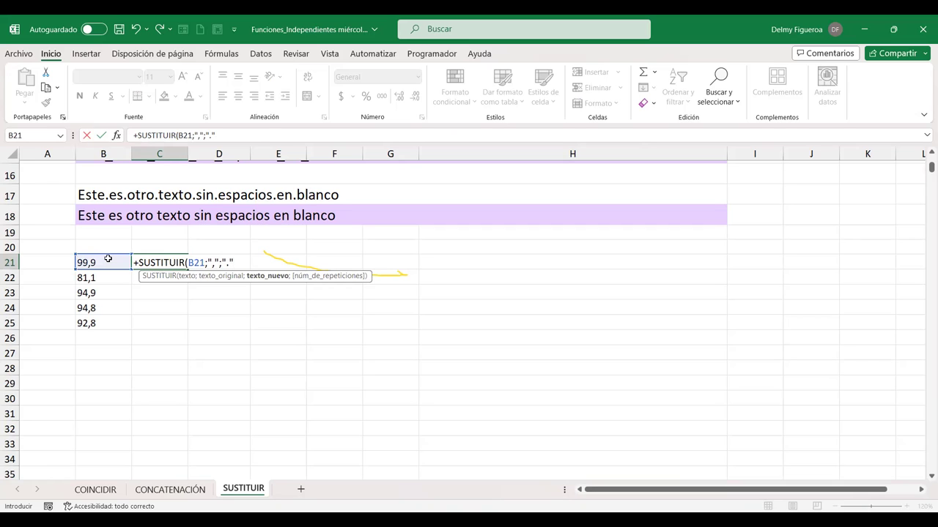
text())
key(Return)
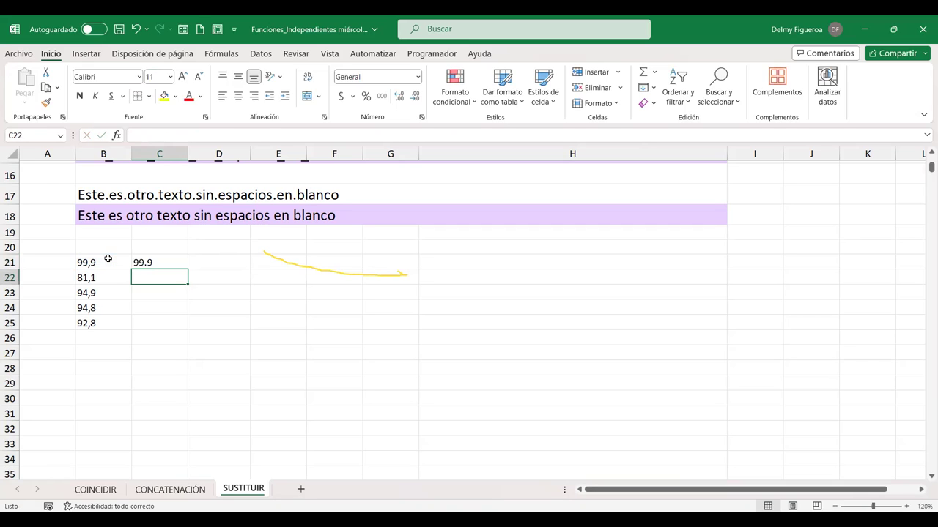
click(154, 263)
drag(188, 270, 188, 326)
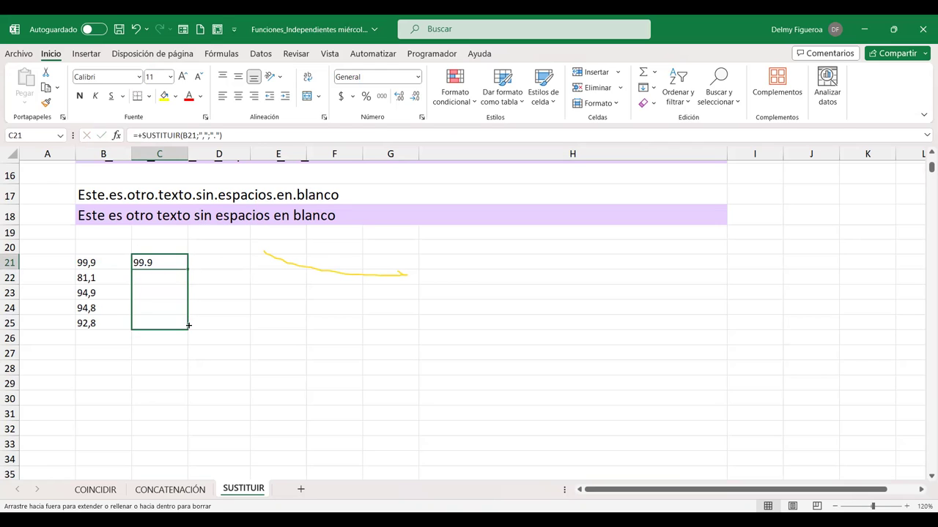
click(161, 263)
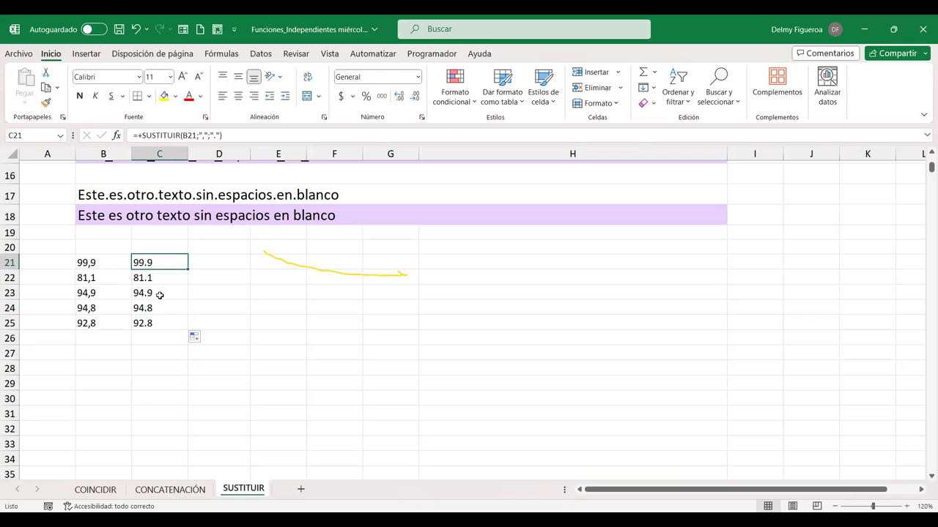
drag(160, 262, 159, 323)
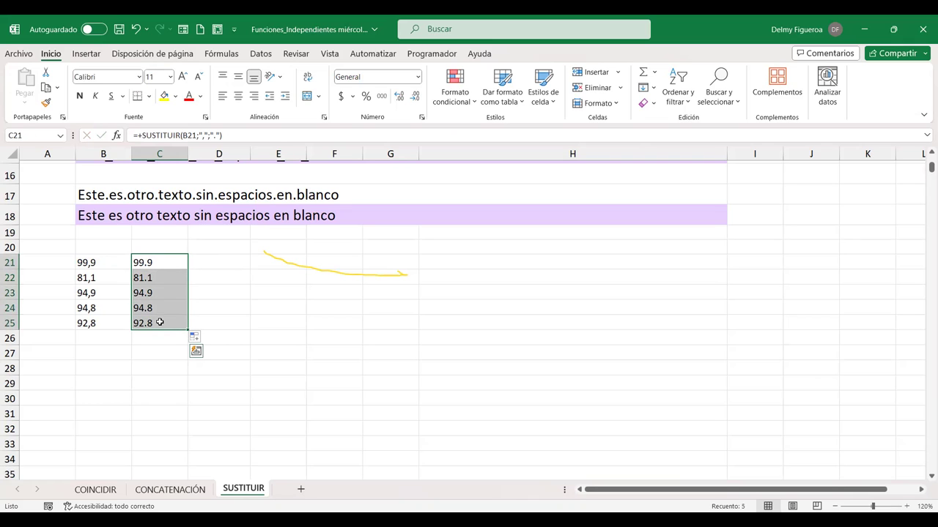
key(ctrl+c)
click(93, 262)
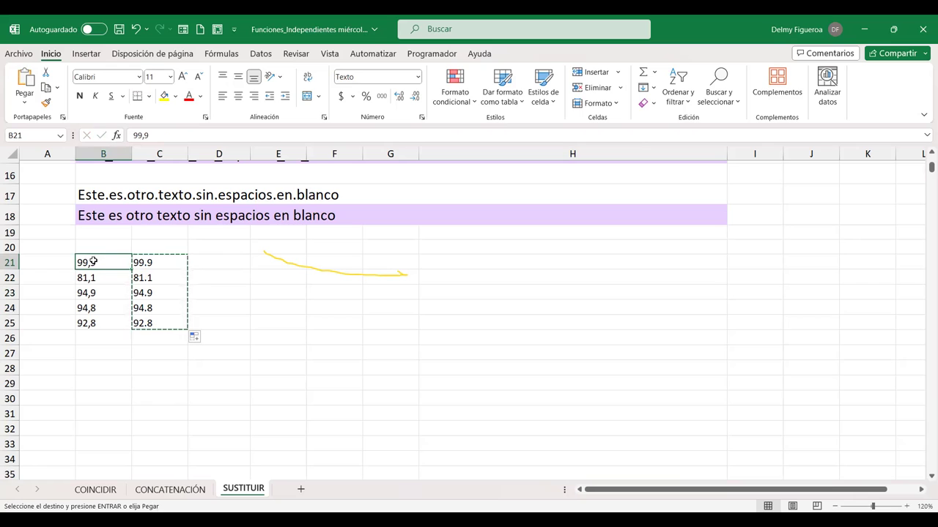
drag(93, 262, 93, 323)
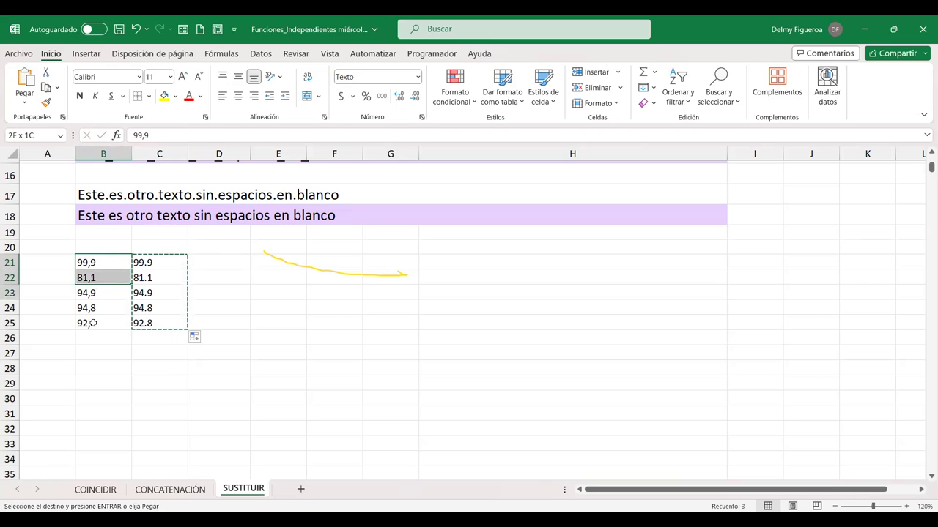
key(ctrl+v)
key(ctrl+z)
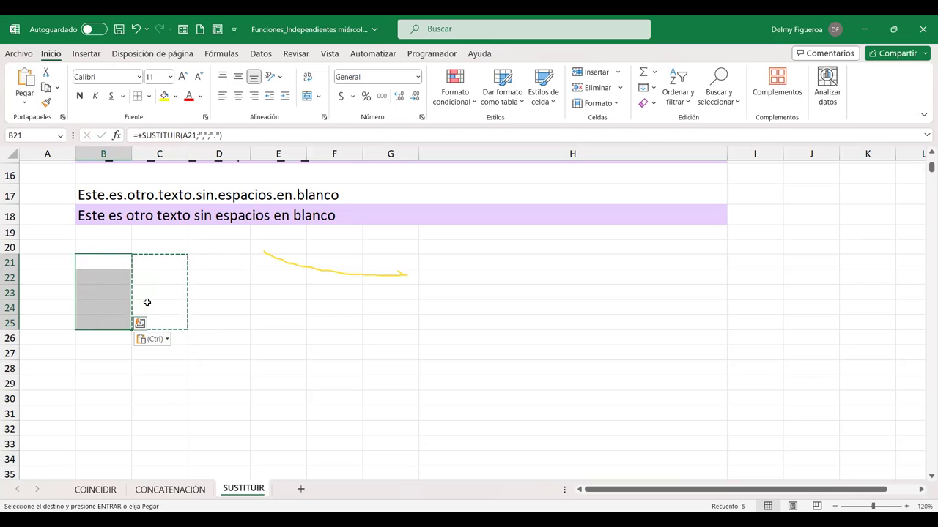
key(ctrl+v)
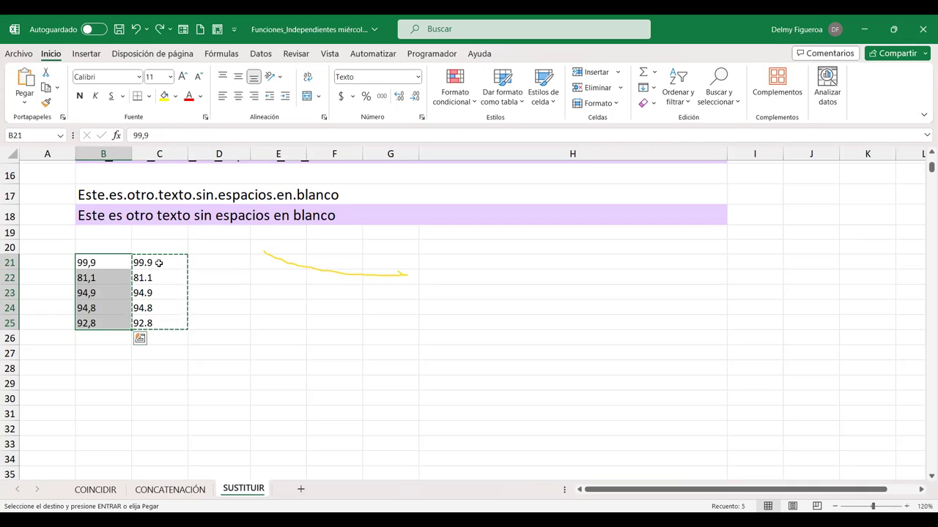
click(161, 263)
key(F2)
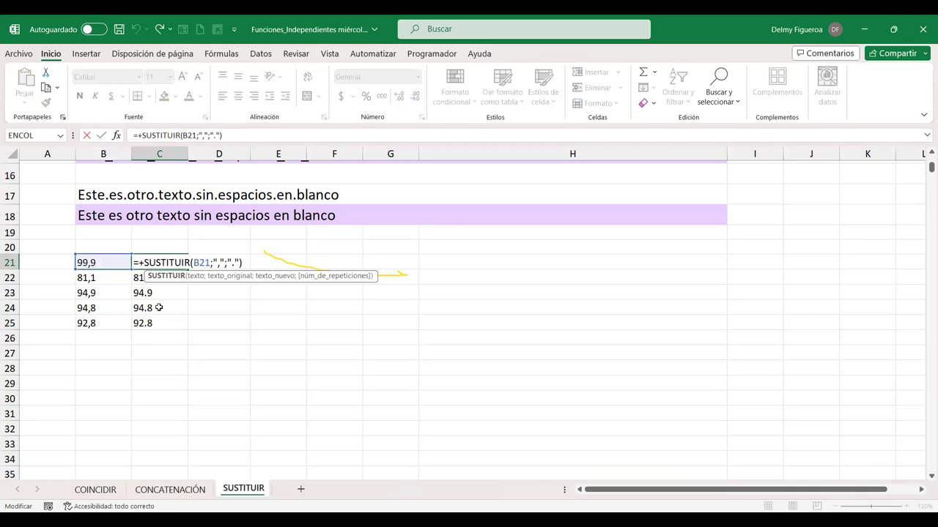
key(Return)
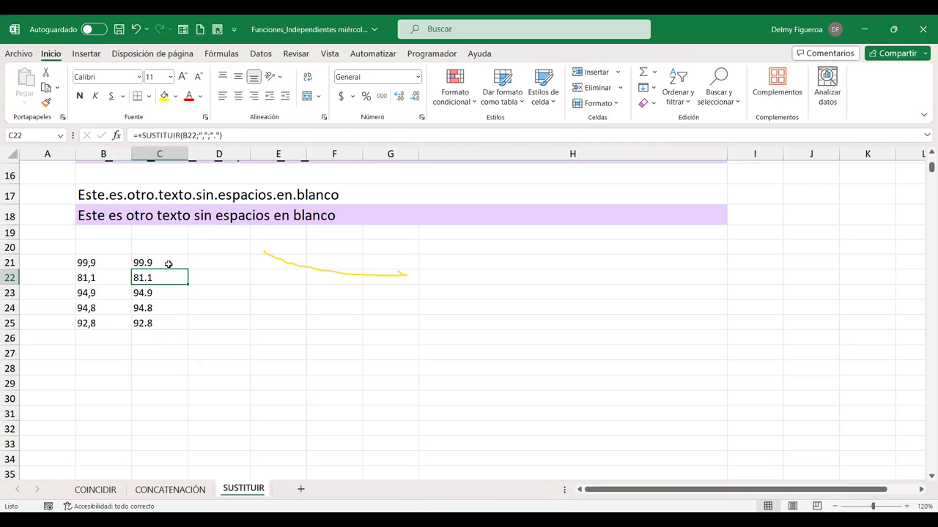
drag(168, 260, 168, 319)
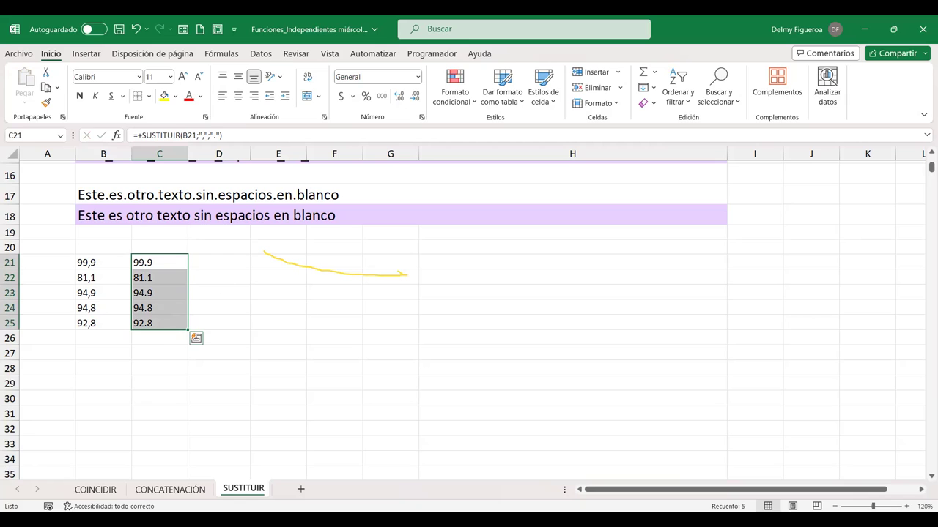
click(176, 262)
double_click(176, 262)
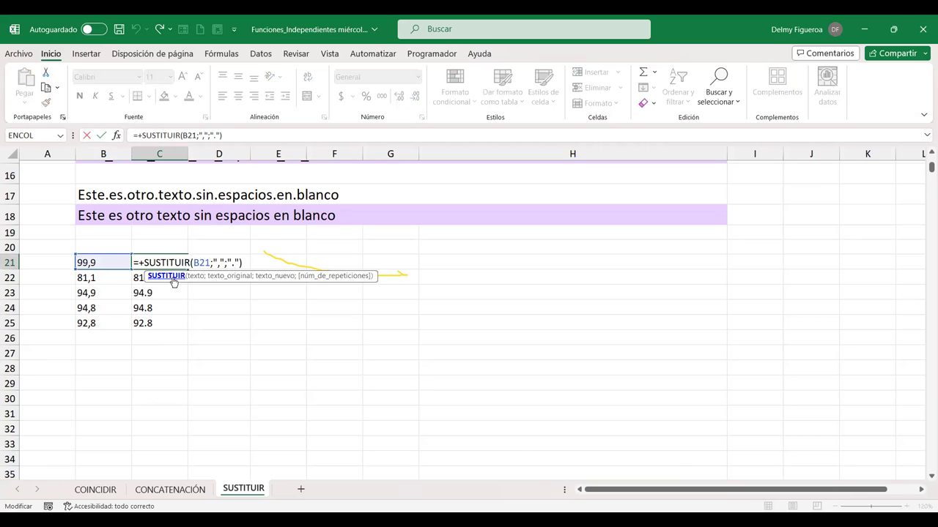
Step: Enter =+VALOR(C21) in D21 and fill it down through D25
key(Tab)
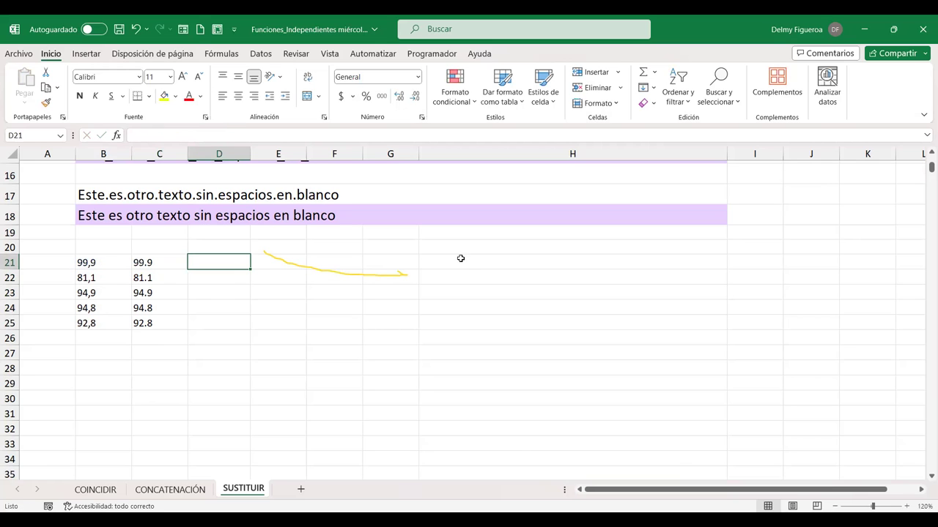
text(+)
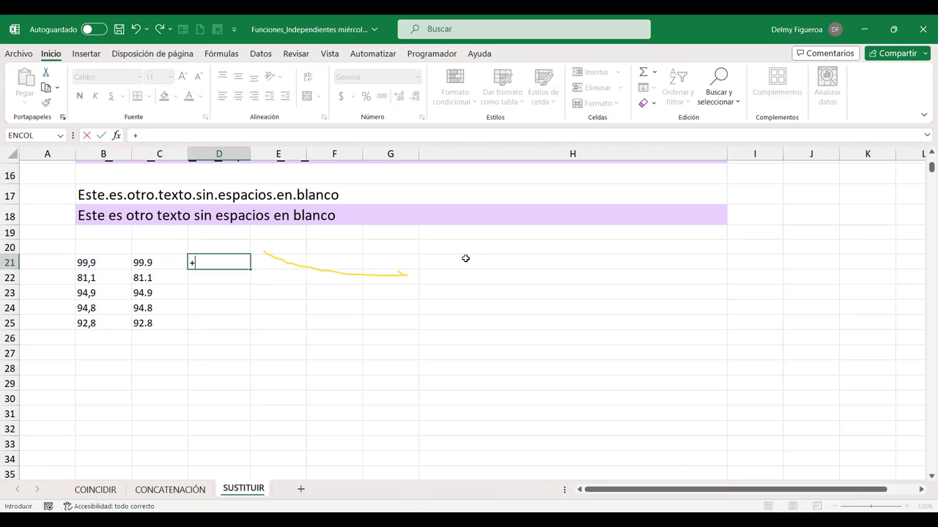
text(valor)
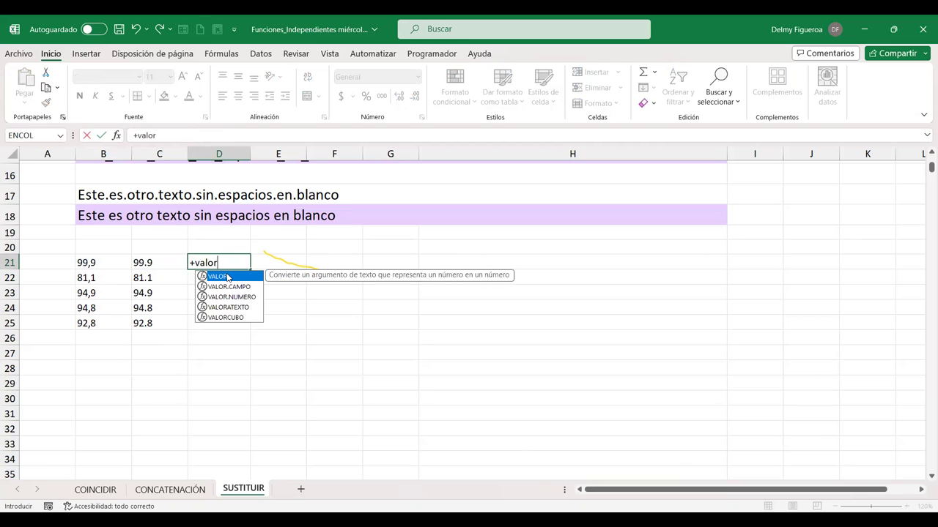
double_click(227, 277)
click(152, 259)
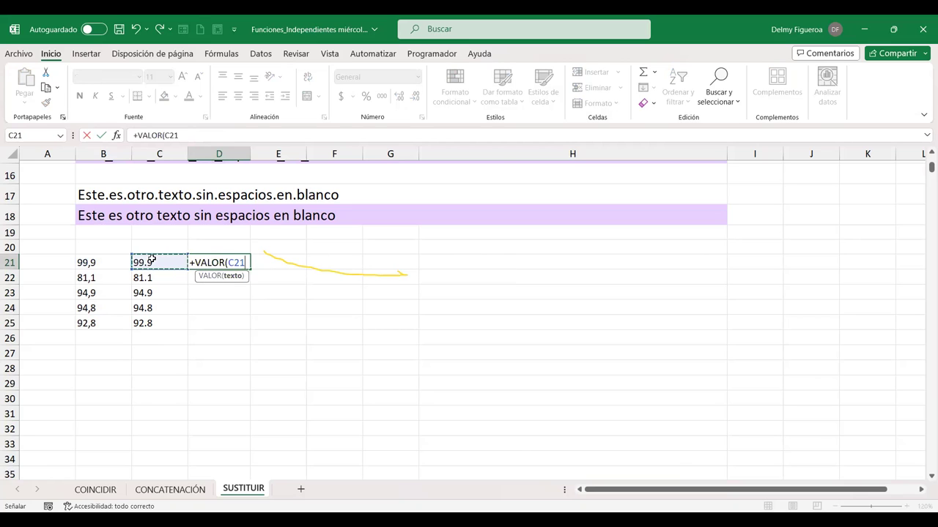
key(Return)
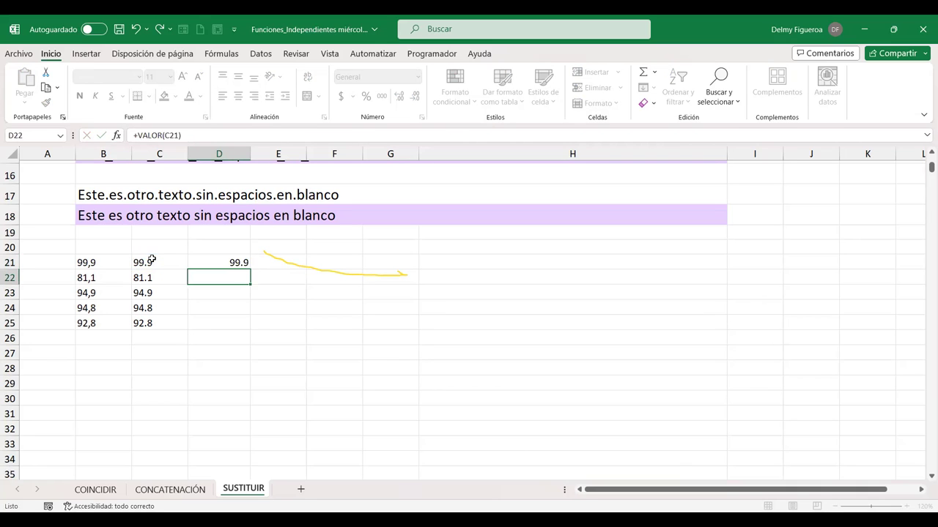
click(214, 261)
drag(250, 270, 245, 324)
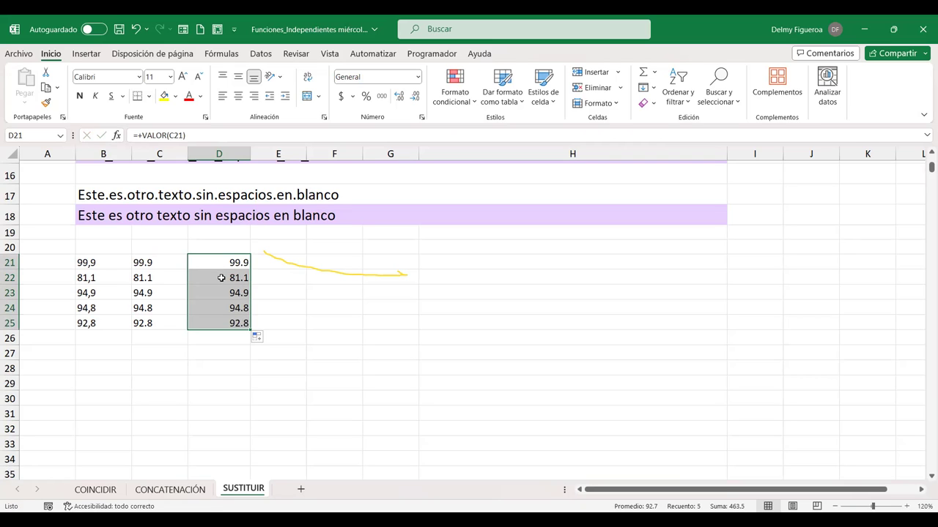
click(219, 263)
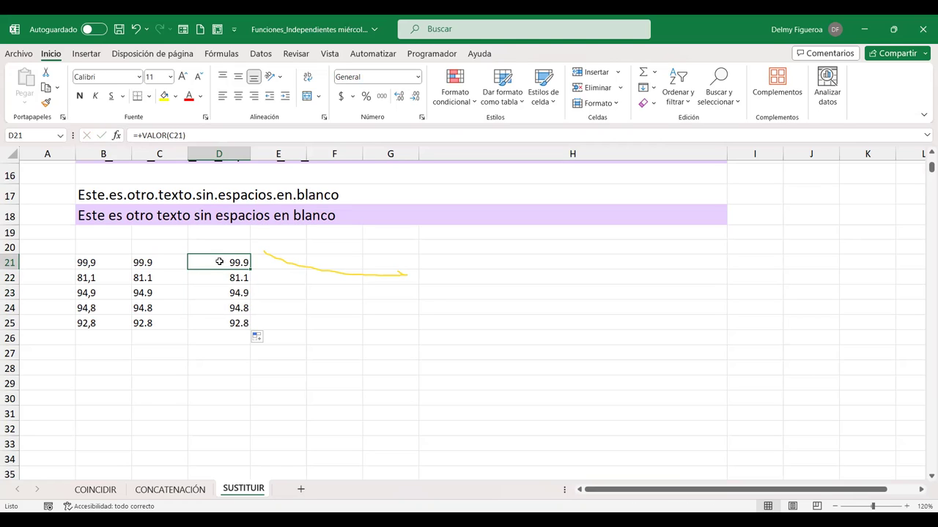
Step: Change C21 to =VALOR(SUSTITUIR(B21;",";".")) and fill it down to C25
double_click(219, 261)
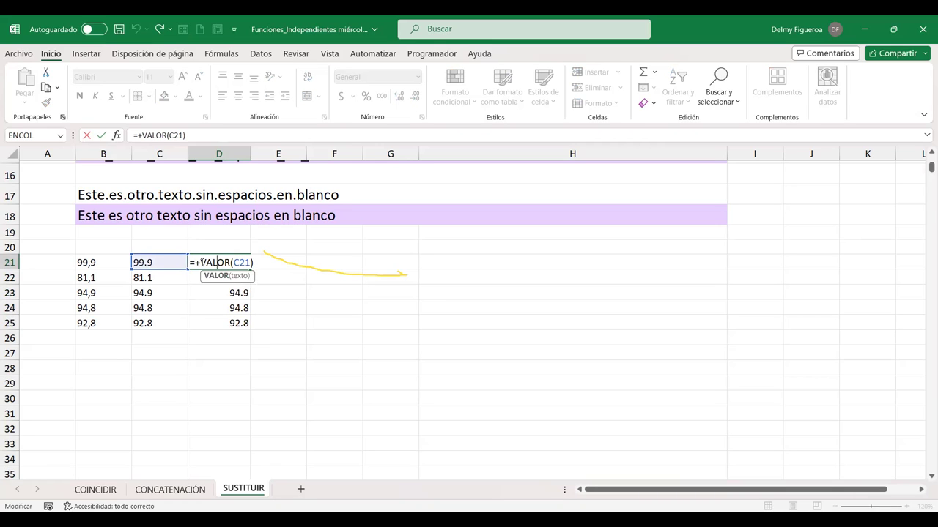
key(Return)
click(161, 261)
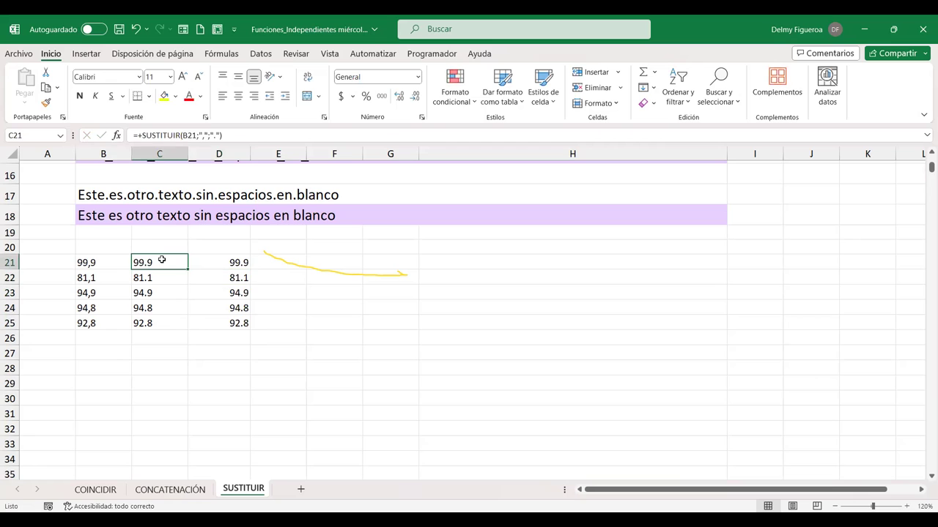
double_click(150, 262)
click(140, 261)
key(BackSpace)
text(valor)
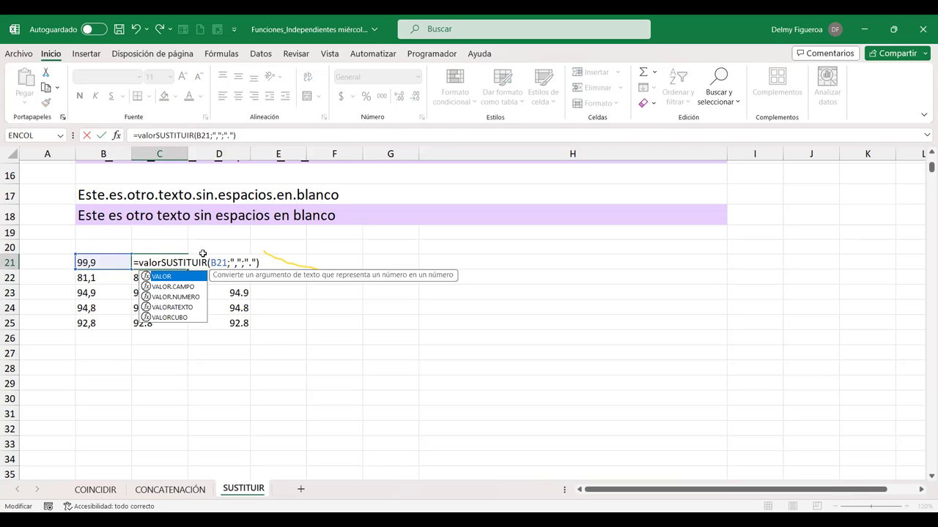
double_click(163, 277)
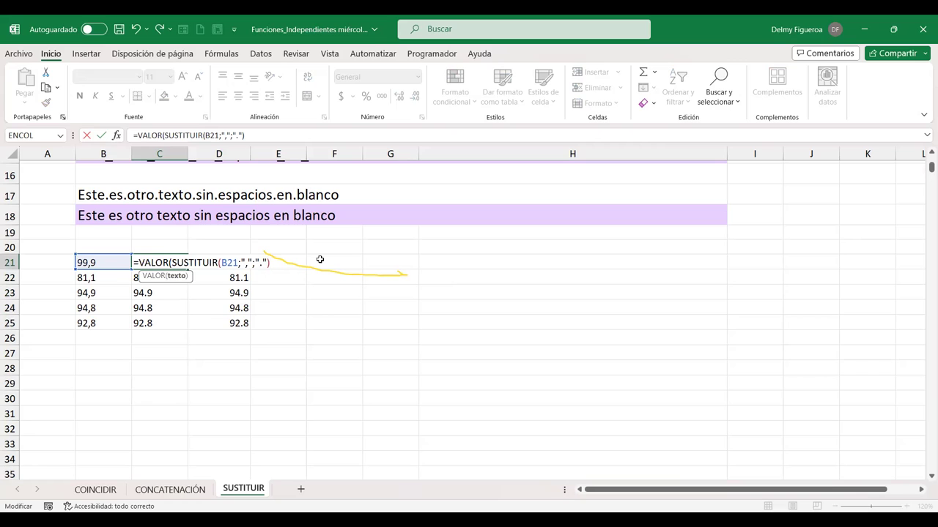
text())
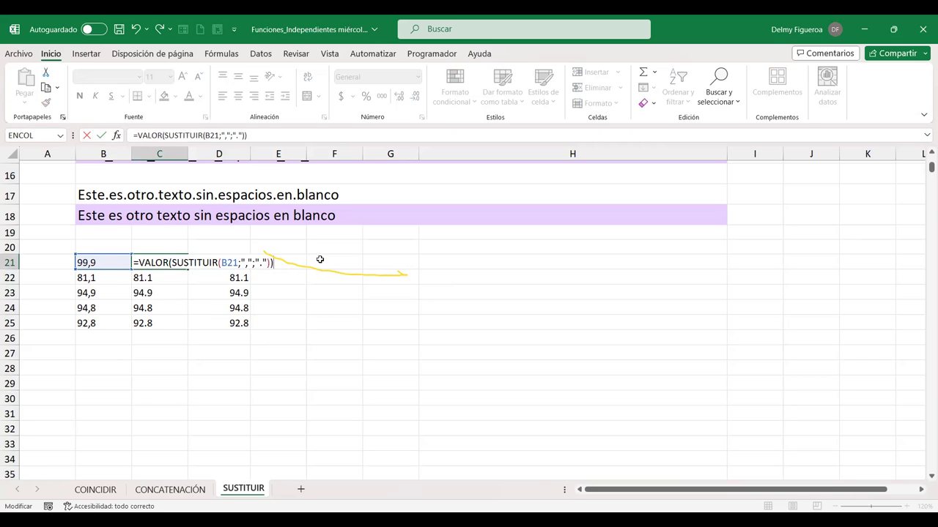
key(Return)
click(185, 265)
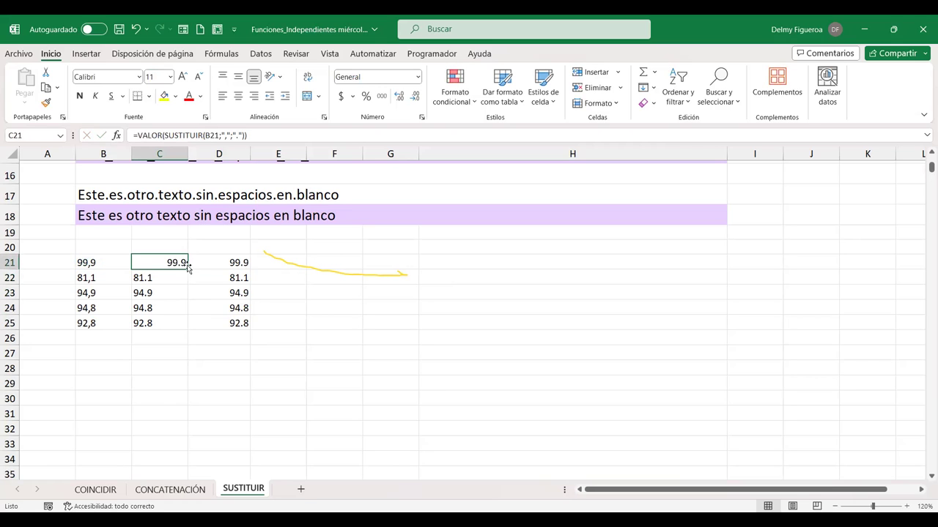
drag(187, 268, 181, 326)
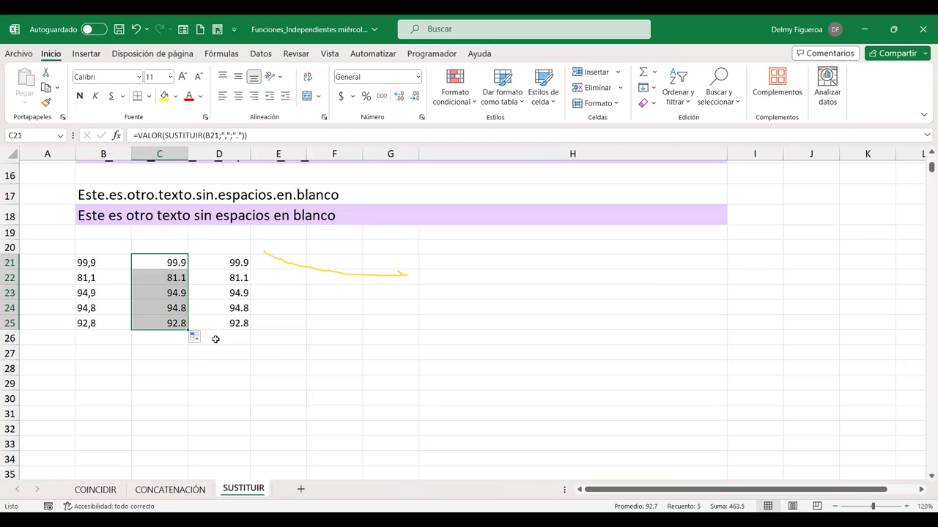
Step: Paste C21:C25 as values over B21:B25, giving 99.9, 81.1, 94.9, 94.8 and 92.8
key(ctrl+c)
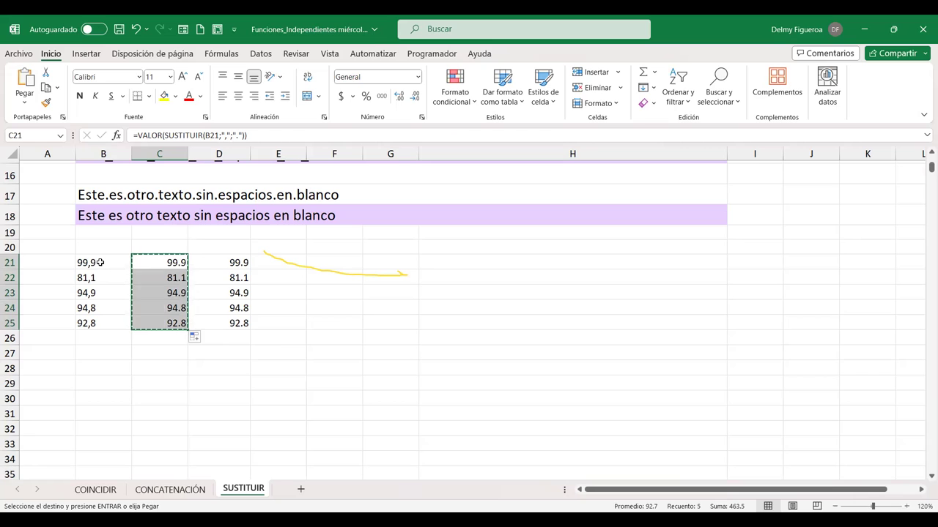
drag(101, 262, 101, 322)
key(ctrl+v)
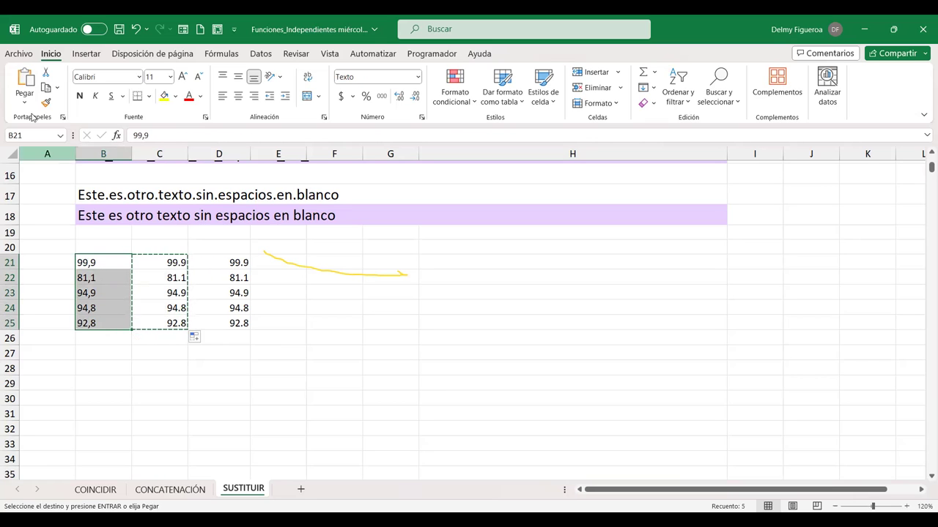
click(27, 105)
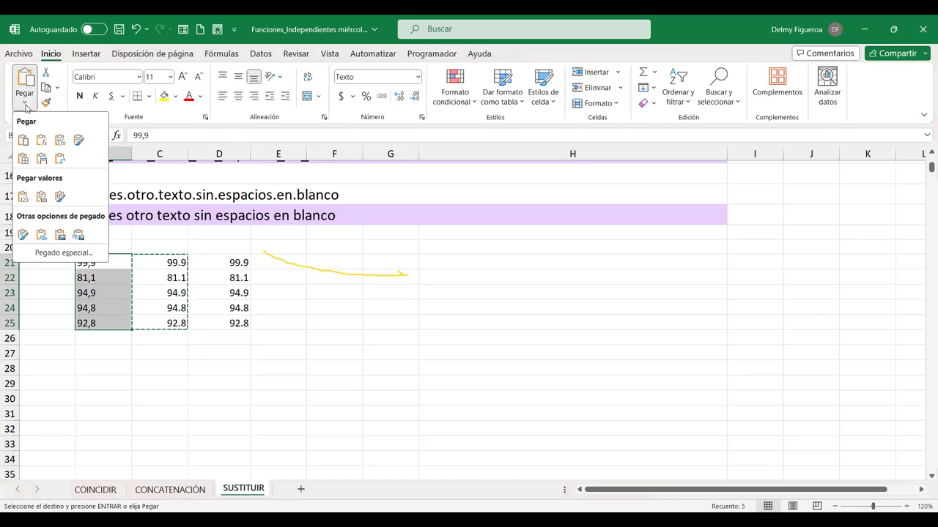
click(23, 197)
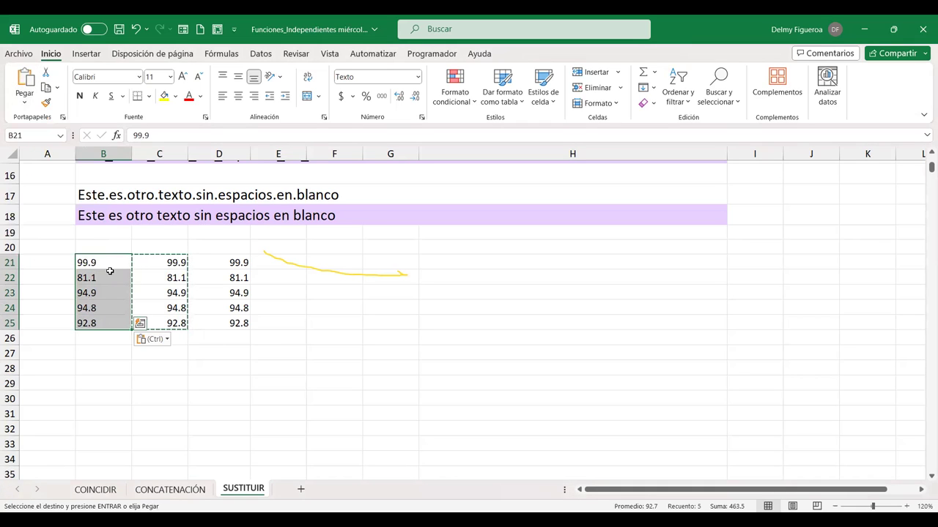
click(153, 262)
drag(113, 262, 111, 319)
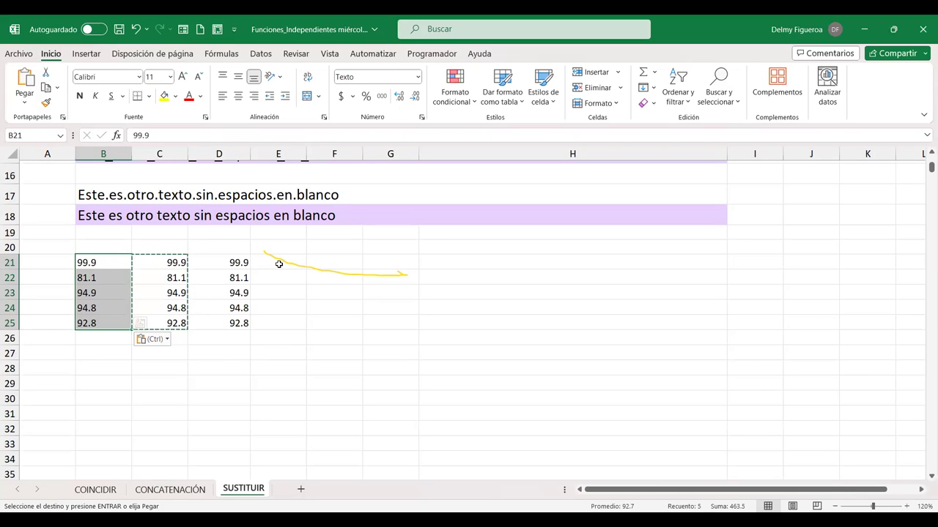
click(109, 351)
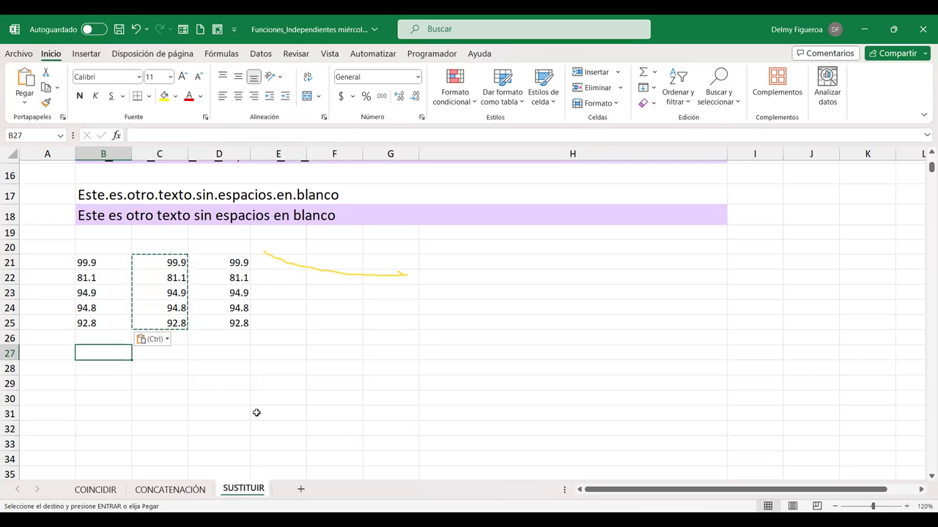
Step: Switch to the CONCATENACIÓN sheet and return to its top-left cell
scroll(196, 389, up, 5)
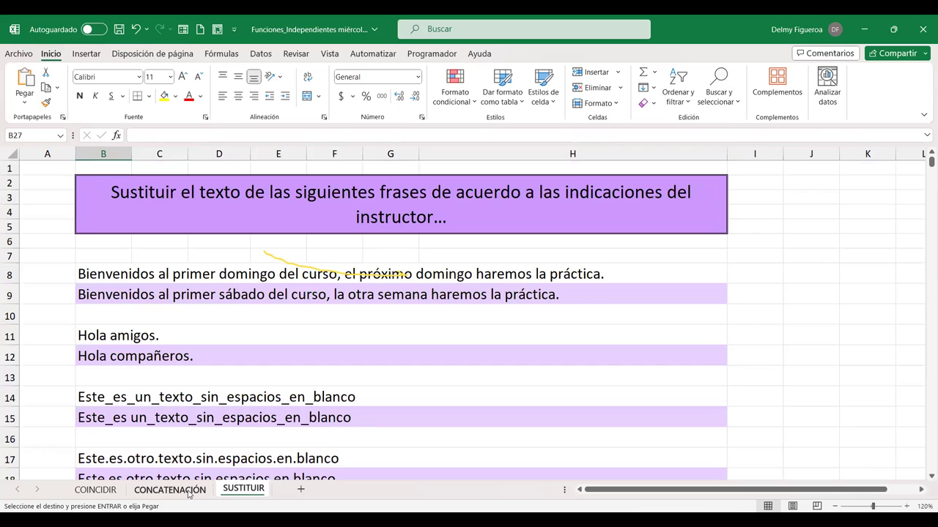
click(189, 495)
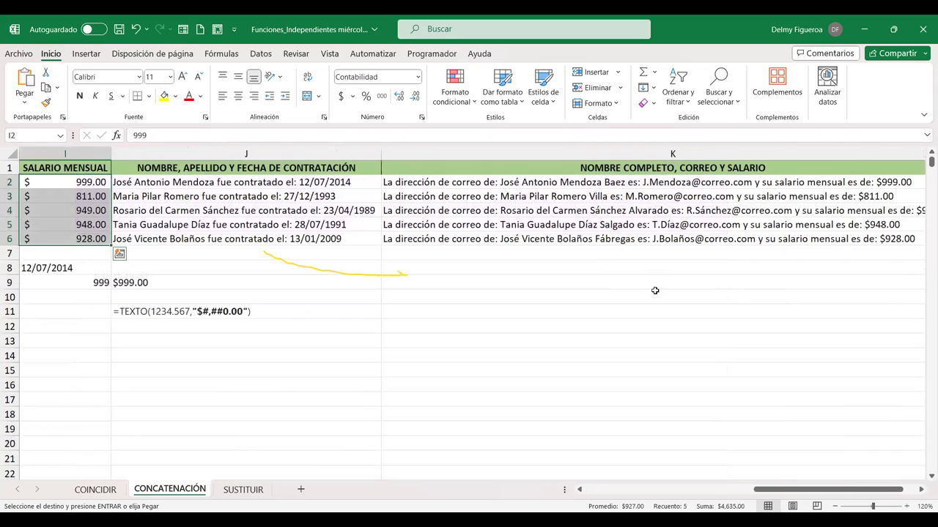
click(134, 355)
key(ctrl+Home)
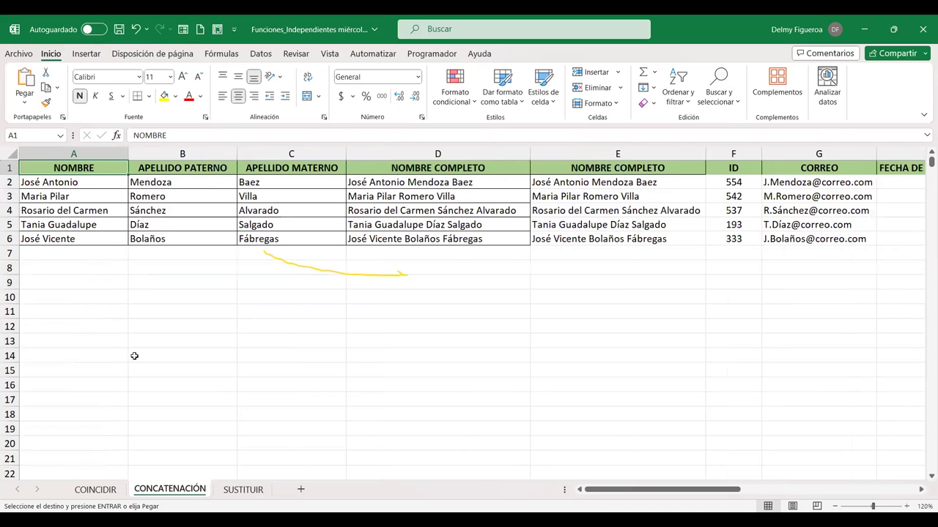
Step: Review row 4's formulas column by column, then settle on the empty cell L1
click(769, 210)
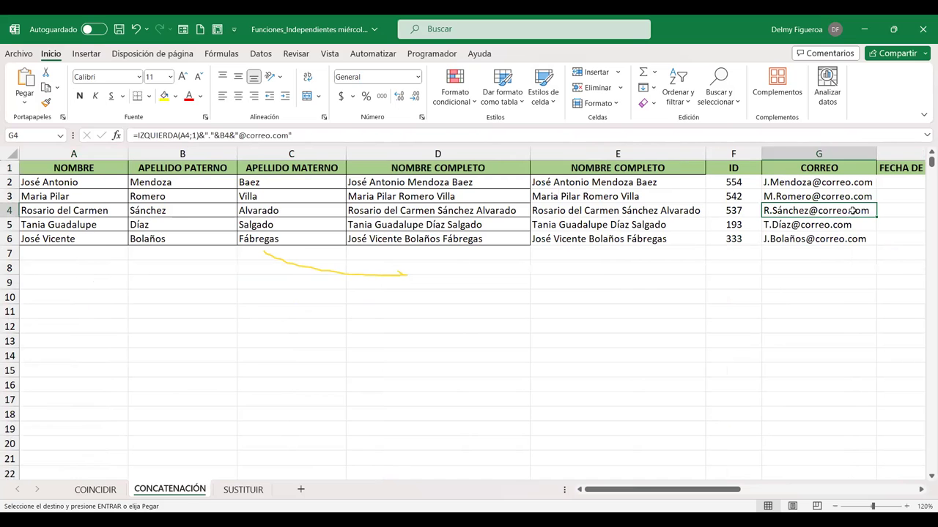
key(Right)
key(Right)
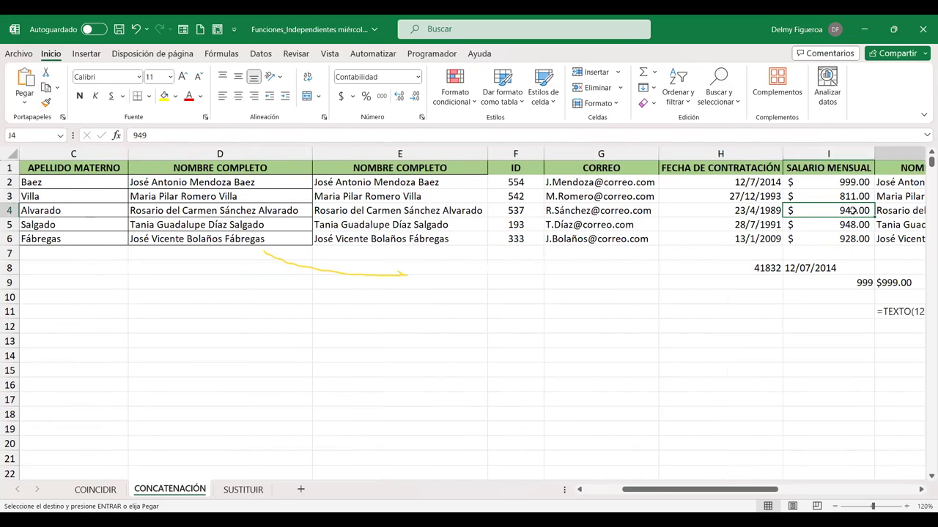
key(Right)
key(Right)
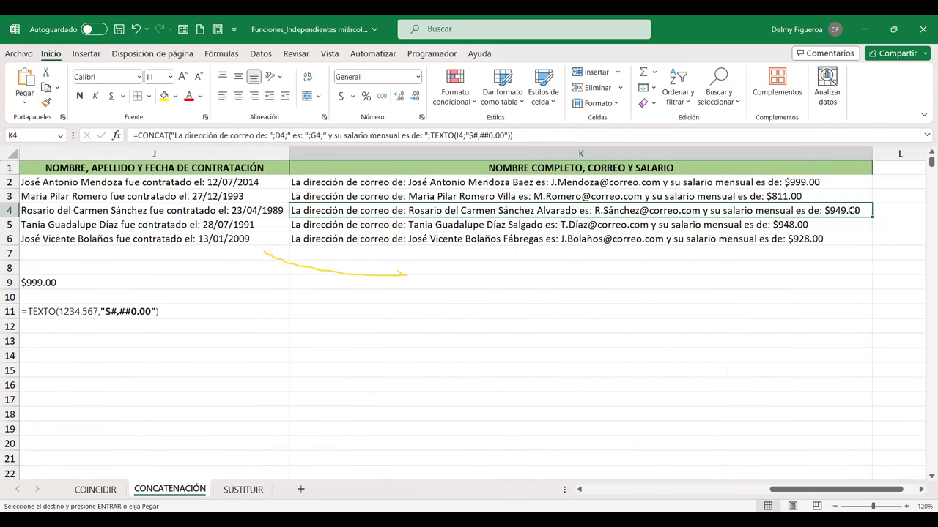
key(Left)
key(Left)
key(Left)
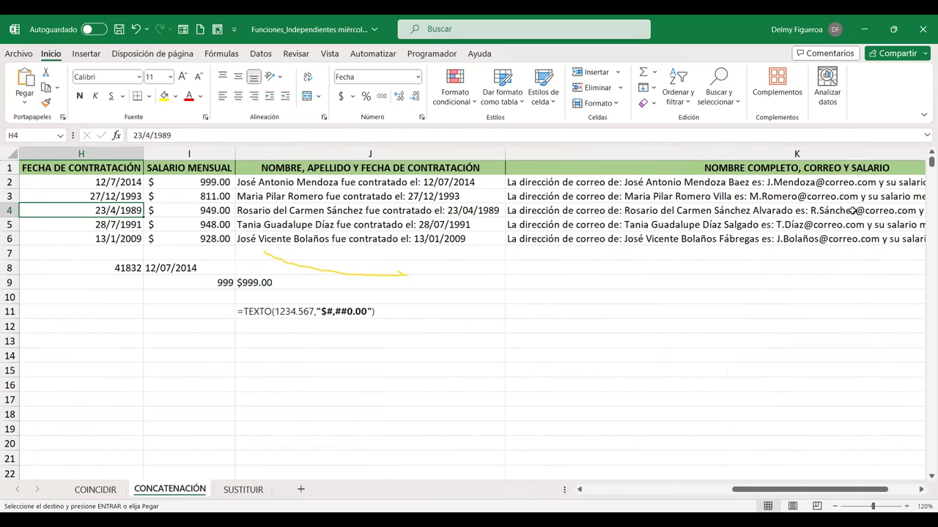
key(Left)
key(Right)
key(Right)
key(Right)
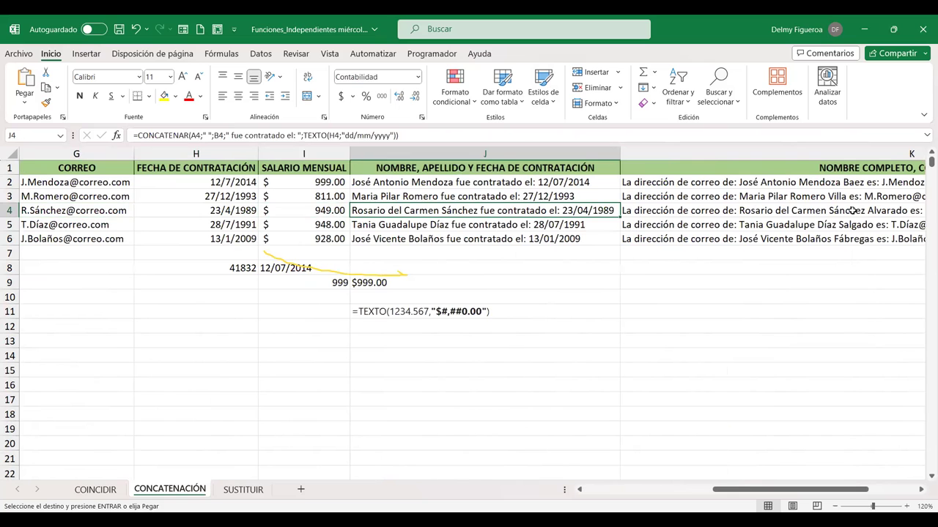
key(Left)
key(Left)
key(Left)
key(Left)
key(Left)
key(Left)
key(Left)
key(Left)
key(Left)
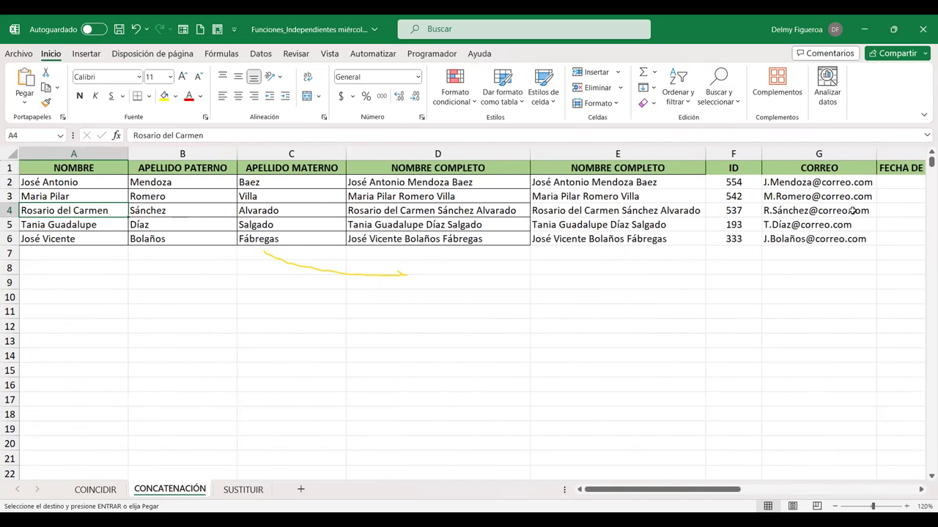
key(Right)
key(Right)
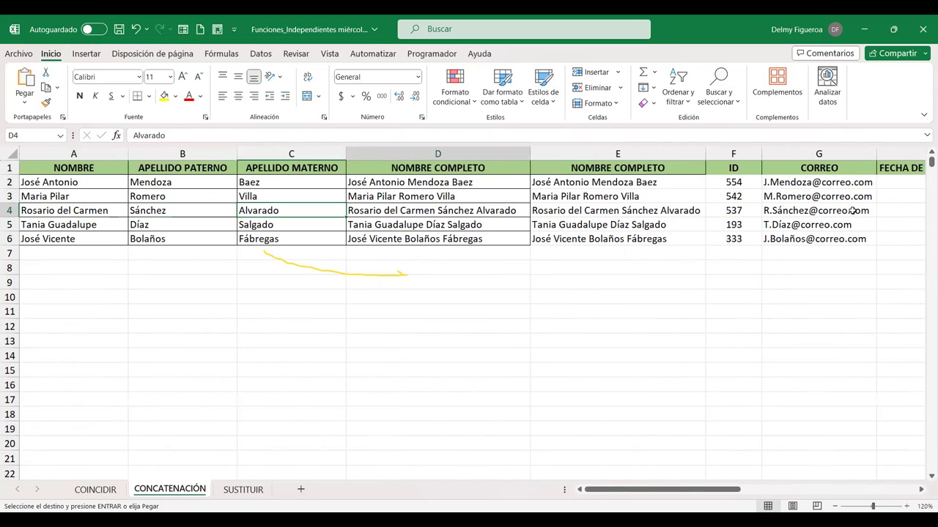
key(Right)
key(Right)
key(Right)
key(Right)
key(Right)
key(Right)
key(Left)
key(Left)
key(Left)
key(Left)
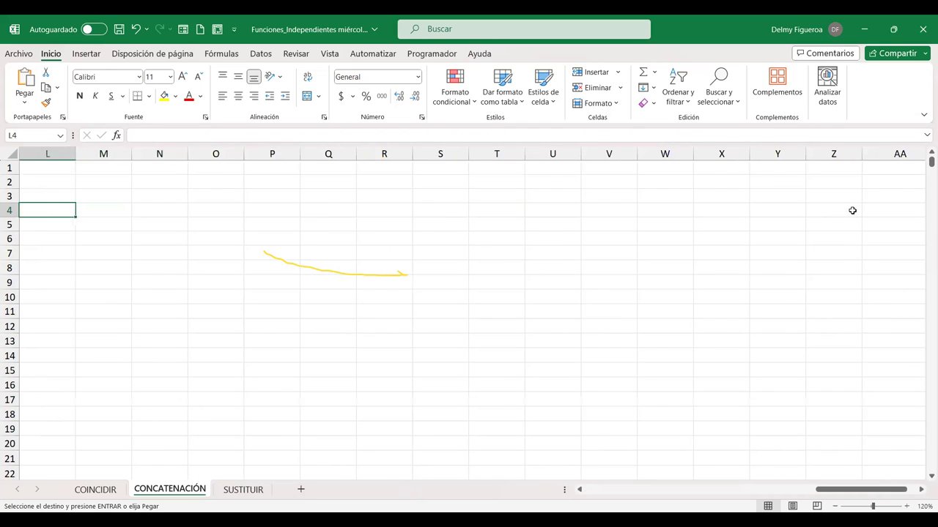
key(Left)
key(Right)
key(Up)
key(Up)
key(Up)
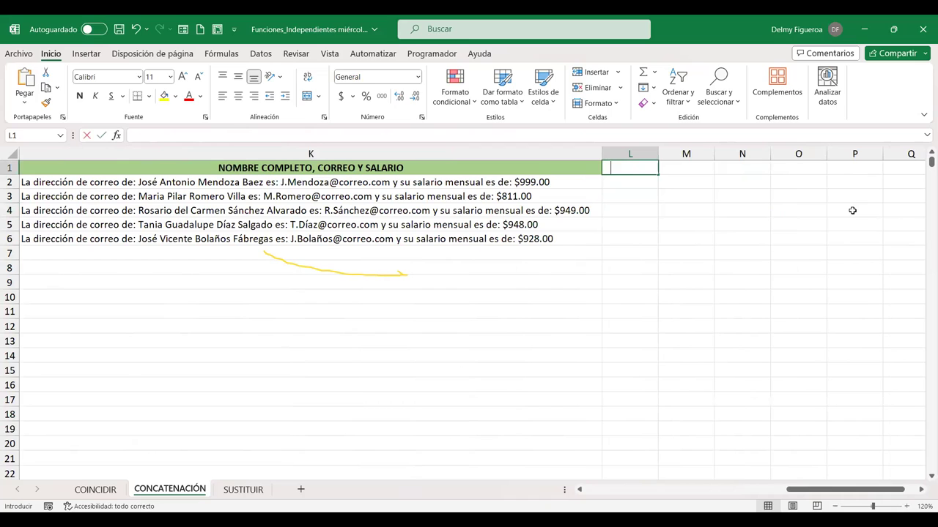
Step: Enter the header DEPARTAMENTO in L1 and auto-fit column L
text(DEPARTAMENTO)
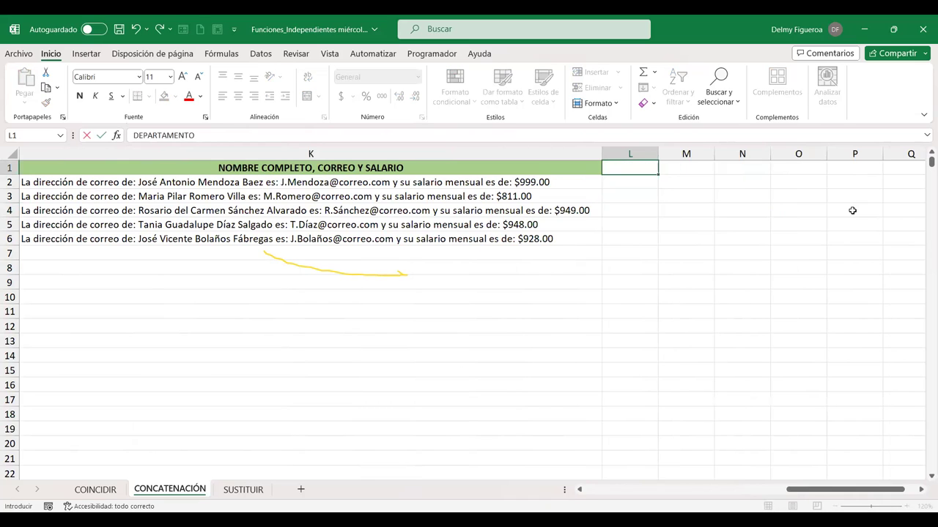
key(ctrl+Return)
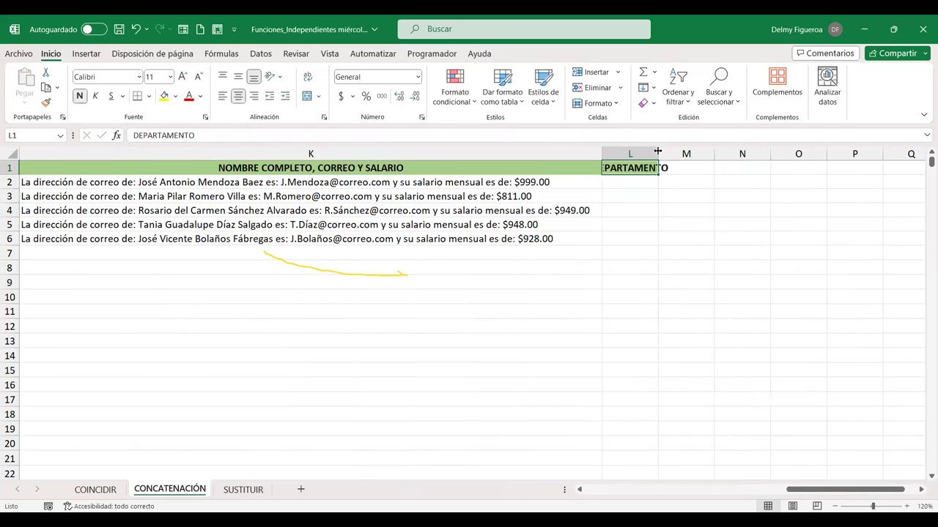
double_click(658, 153)
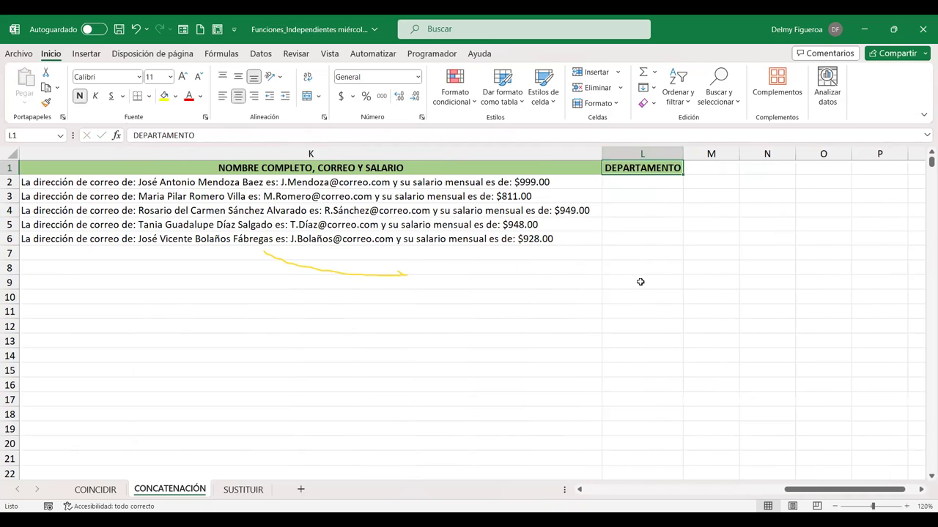
Step: Copy the DEPARTAMENTO header into L8
click(637, 167)
key(ctrl+c)
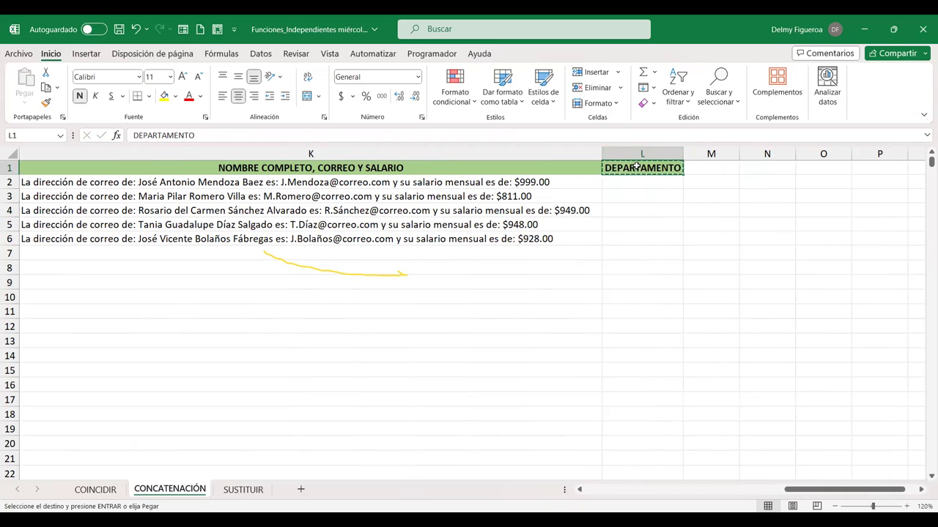
key(Down)
key(Down)
key(Down)
key(Down)
key(Down)
key(Down)
key(Up)
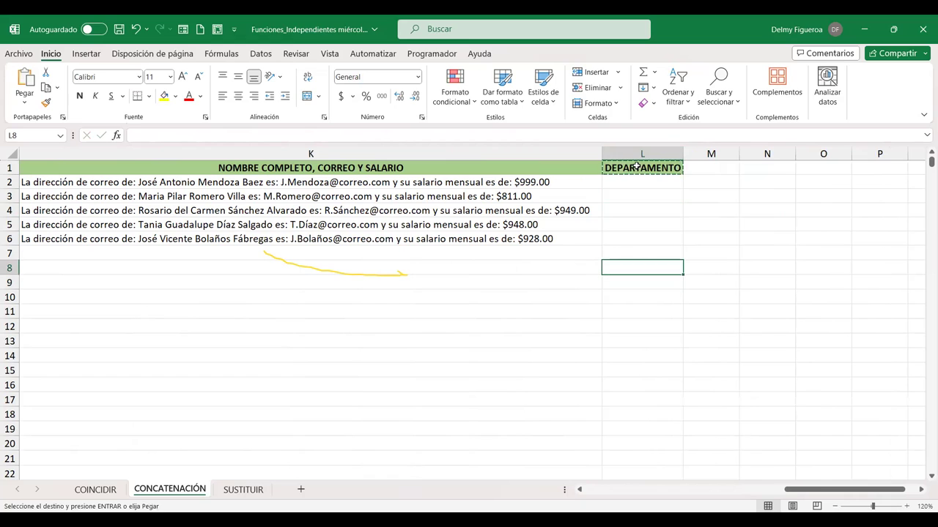
key(Return)
key(Down)
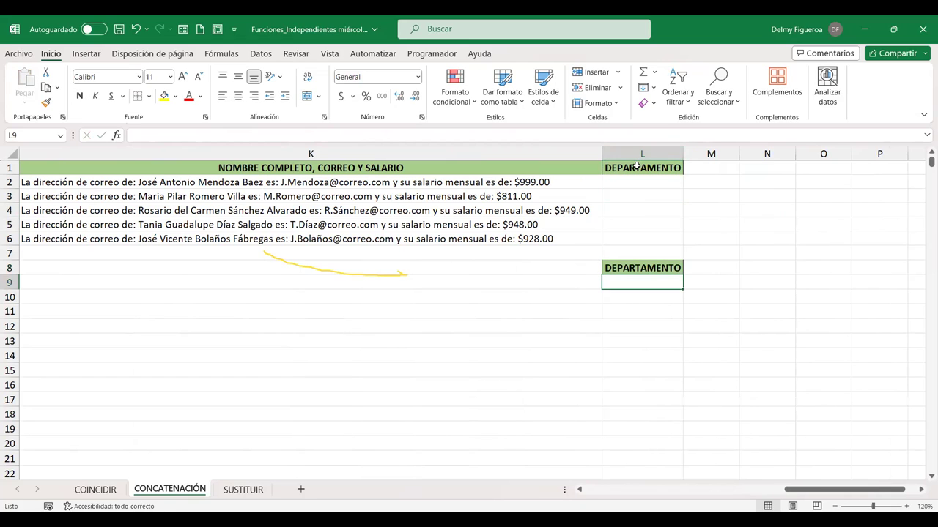
key(Up)
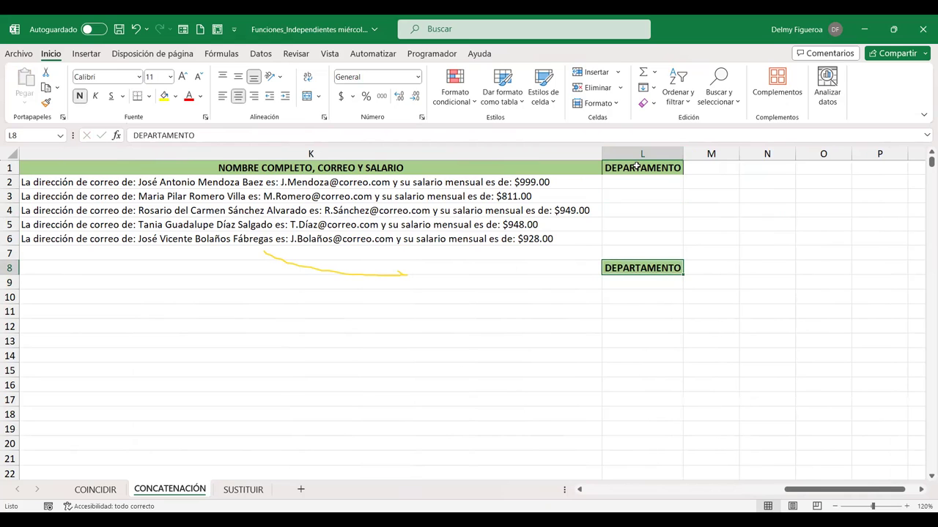
Step: Enter code 1 Administración and code 2 Contabilidad in L9:M10
key(Down)
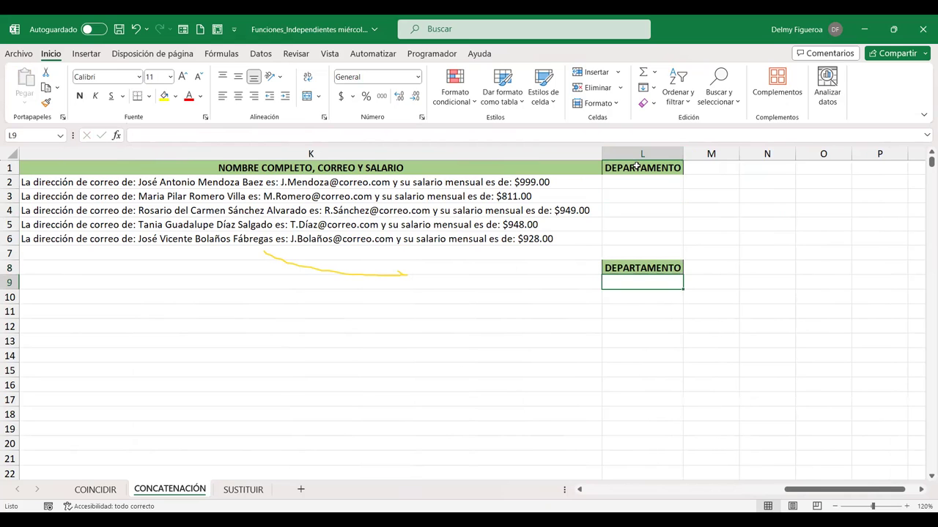
text(1)
key(Tab)
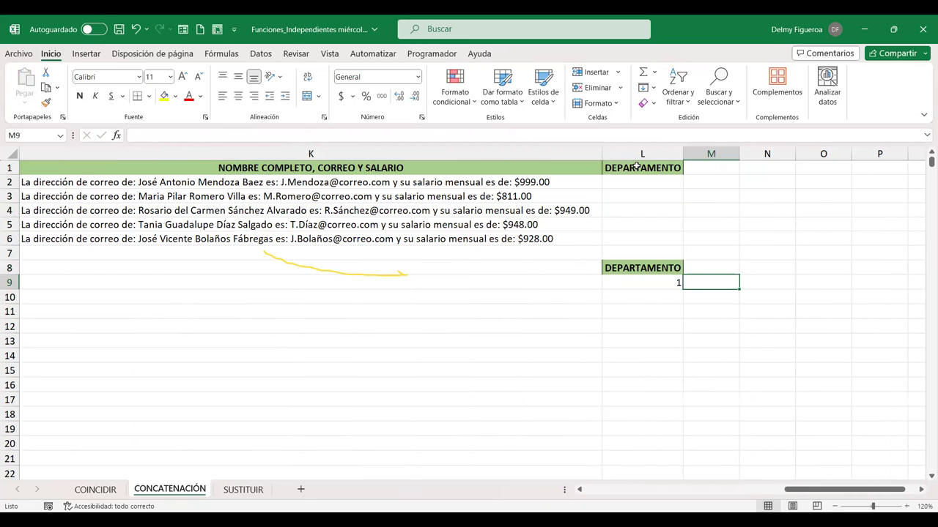
text(Administración)
key(Return)
text(2)
key(Tab)
text(Contabilidad+)
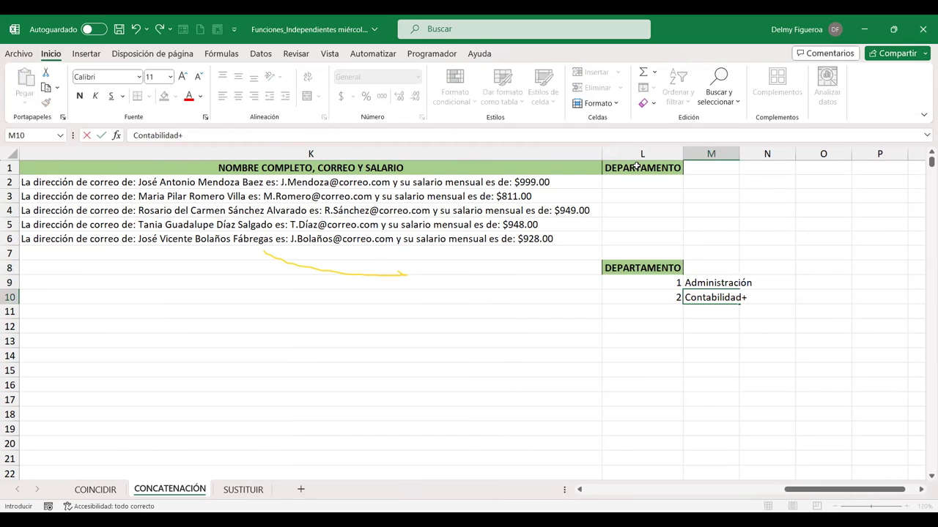
key(BackSpace)
key(Return)
Step: Add code 3 with RRHH in L11:M11
key(Up)
key(Left)
key(Down)
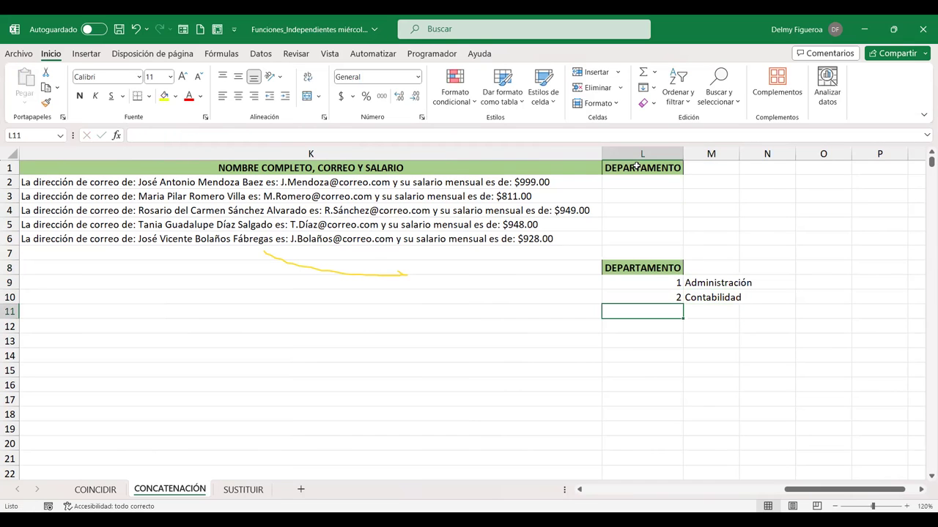
text(3)
key(Tab)
text(RRHH)
key(Return)
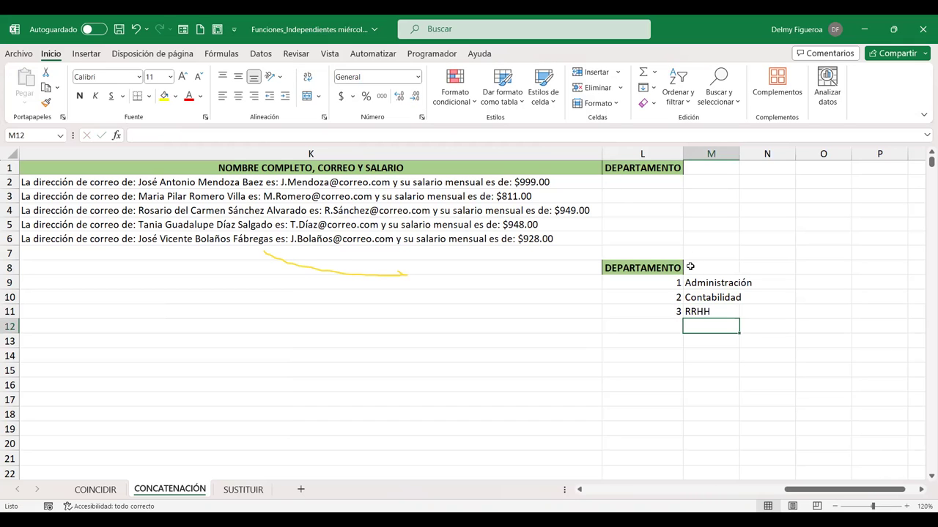
Step: Enter department codes 1, 2, 1, 3, 2 into L2:L6
click(669, 183)
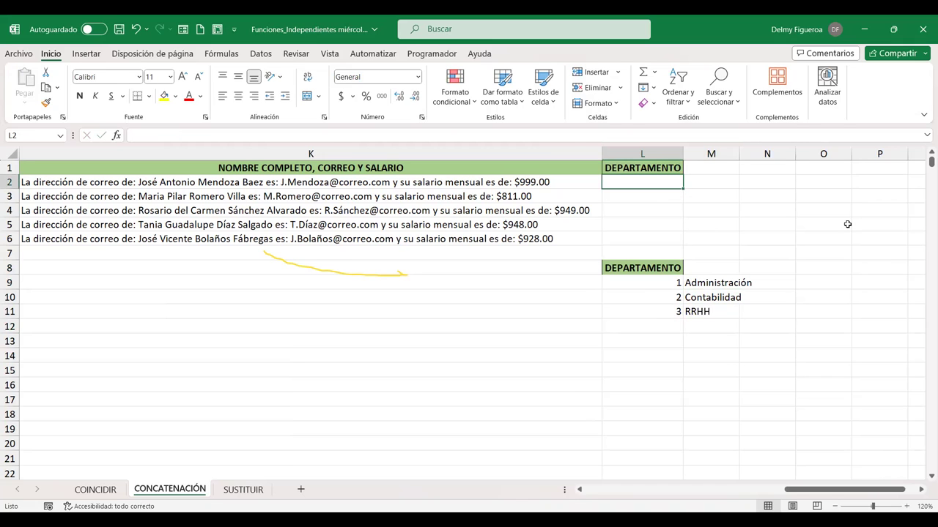
text(1)
key(Return)
text(2)
key(Return)
text(1)
key(Return)
text(3)
key(Return)
text(2)
key(Tab)
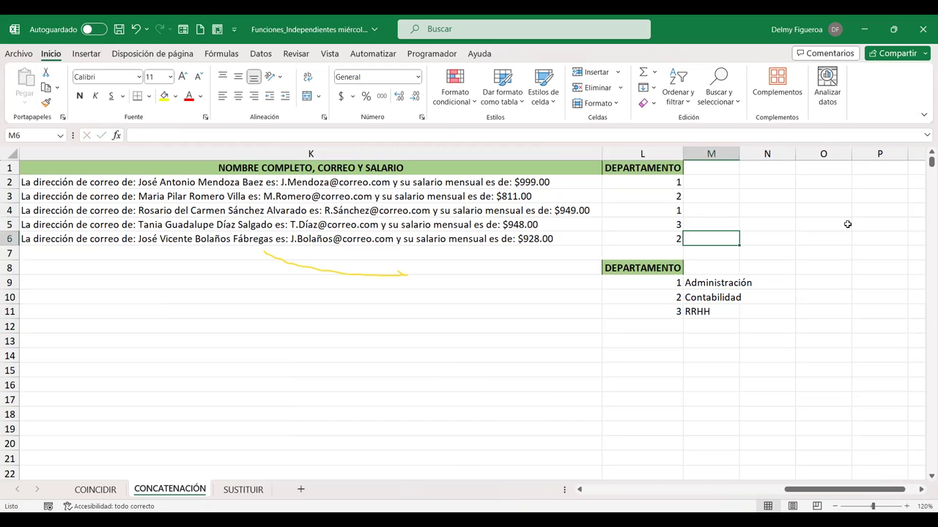
Step: Enter =+SUSTITUIR(L2;"1";M9) in M2 to translate code 1 into Administración
click(714, 181)
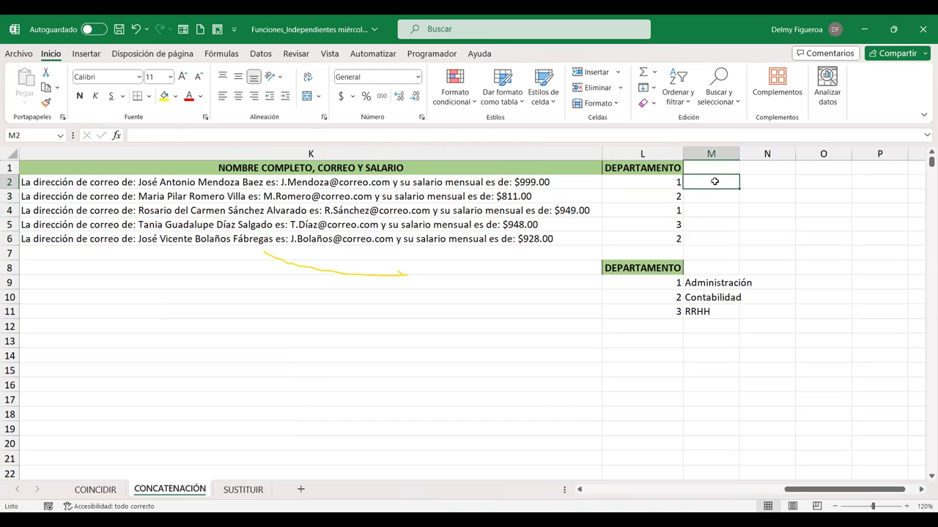
text(+)
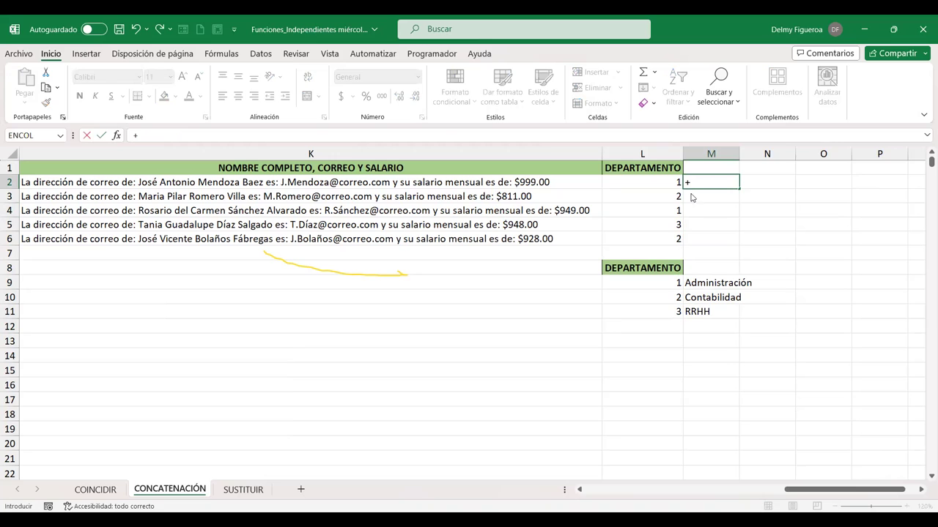
text(sus)
double_click(714, 197)
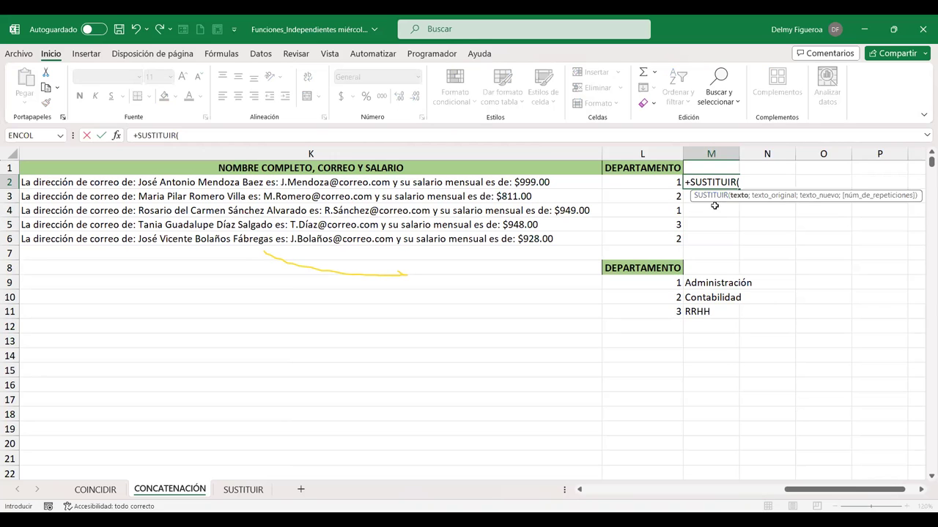
click(658, 183)
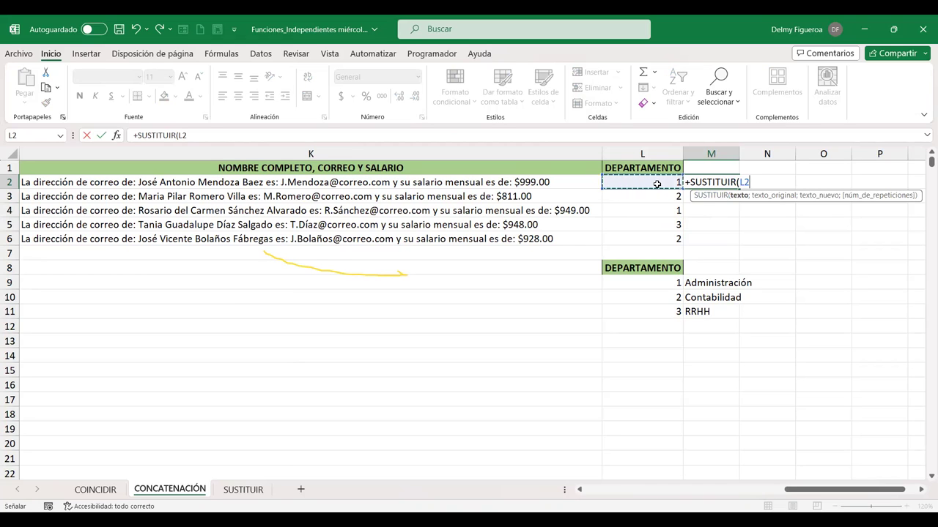
text(;)
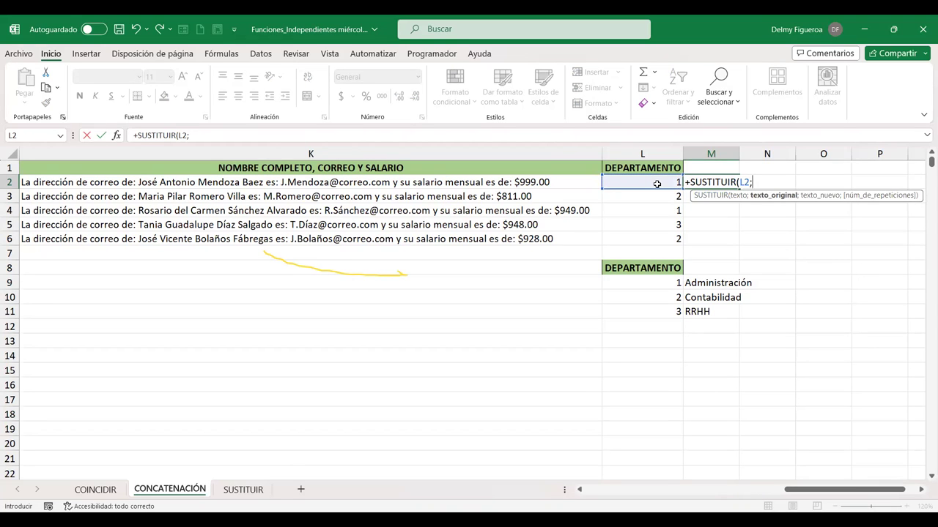
text("1")
text(;)
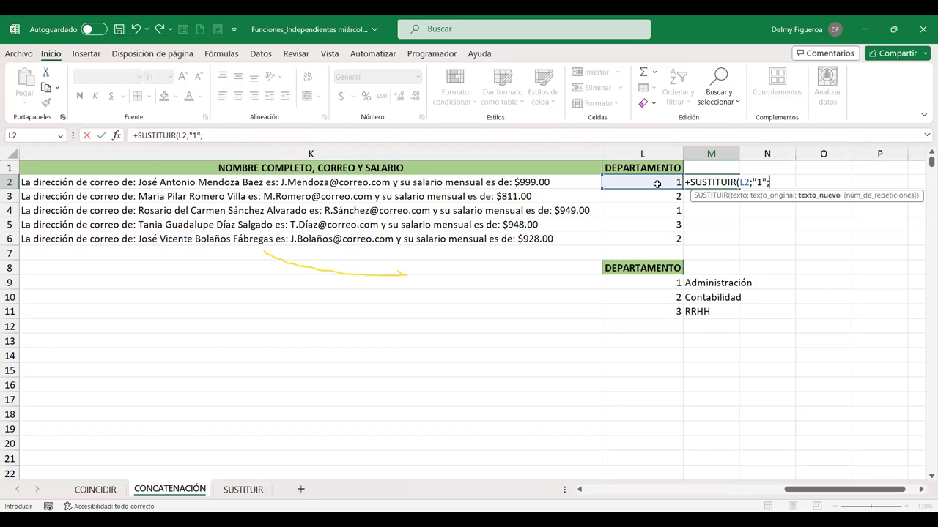
click(713, 285)
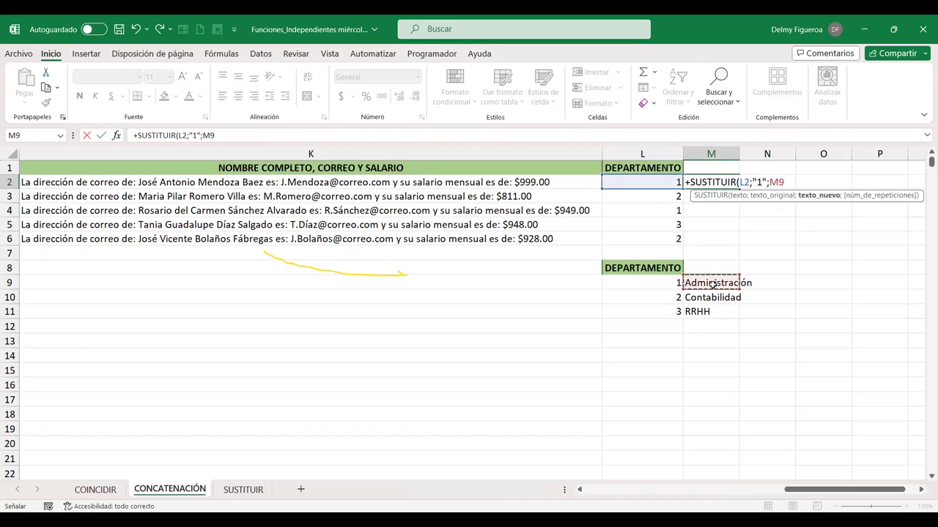
text())
key(Return)
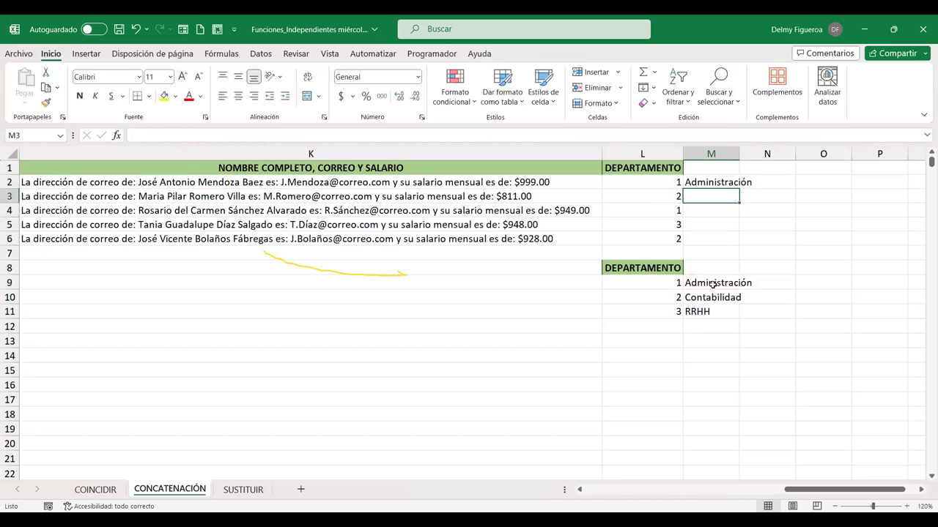
Step: Widen column M so Administración fits and put M2 into edit mode
key(Up)
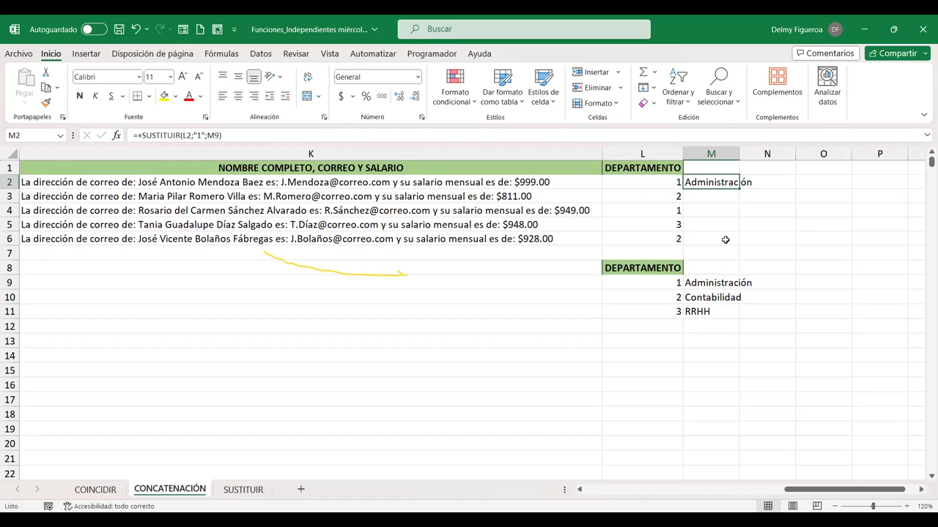
drag(740, 153, 752, 158)
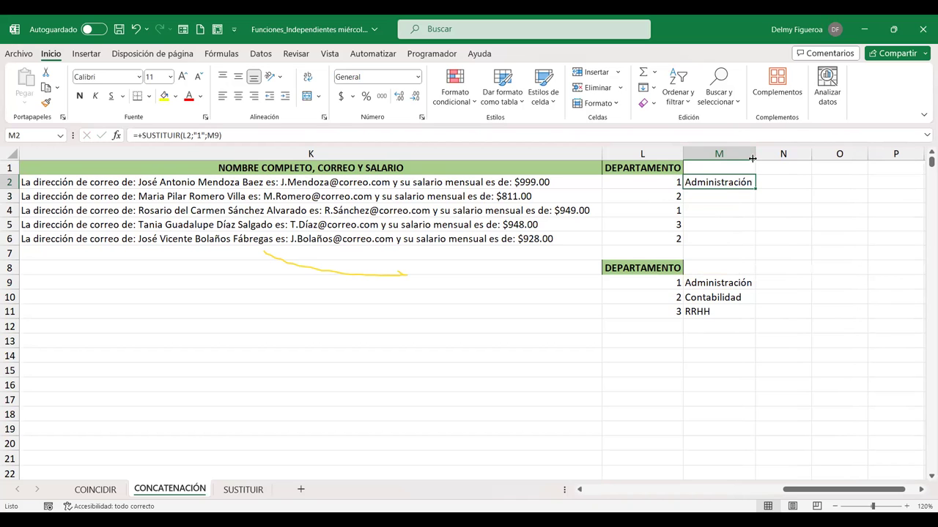
key(F2)
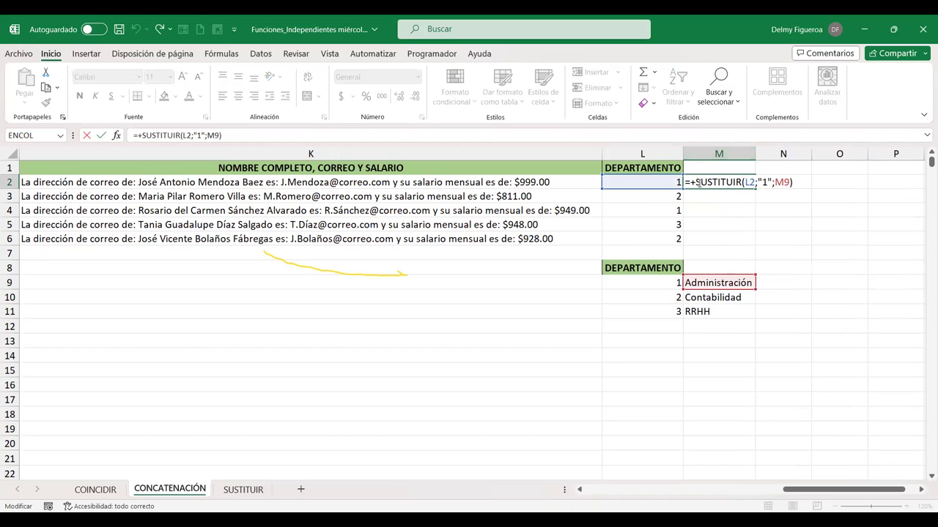
Step: Drop the + and wrap M2 in a second SUSTITUIR with ;L2;"2";M10
key(BackSpace)
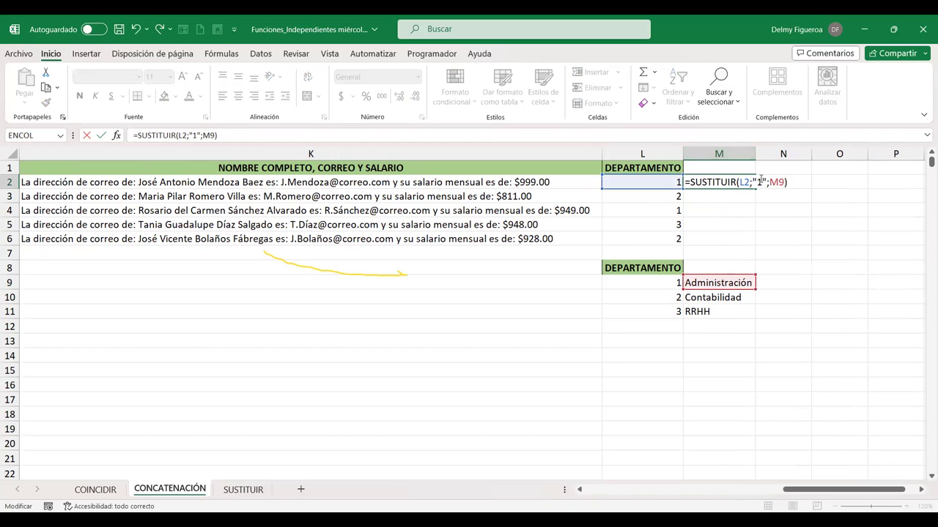
text(sus)
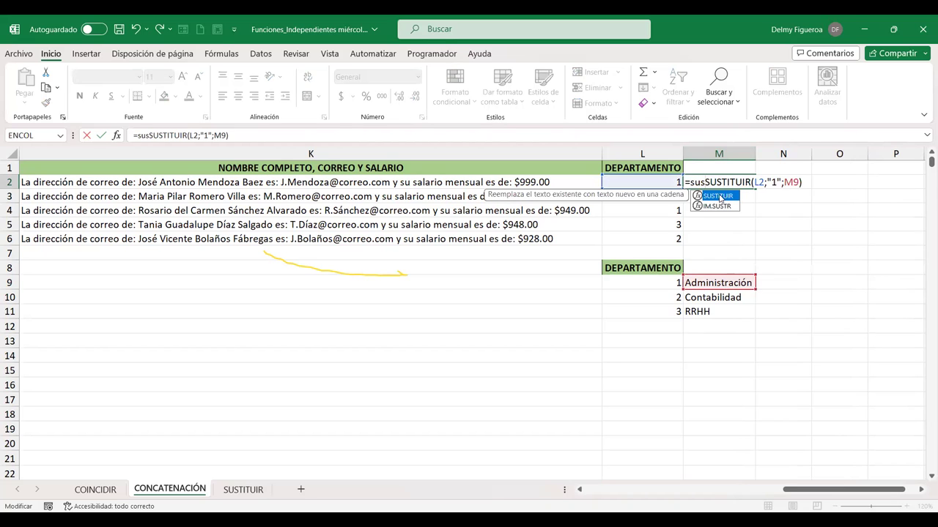
double_click(718, 196)
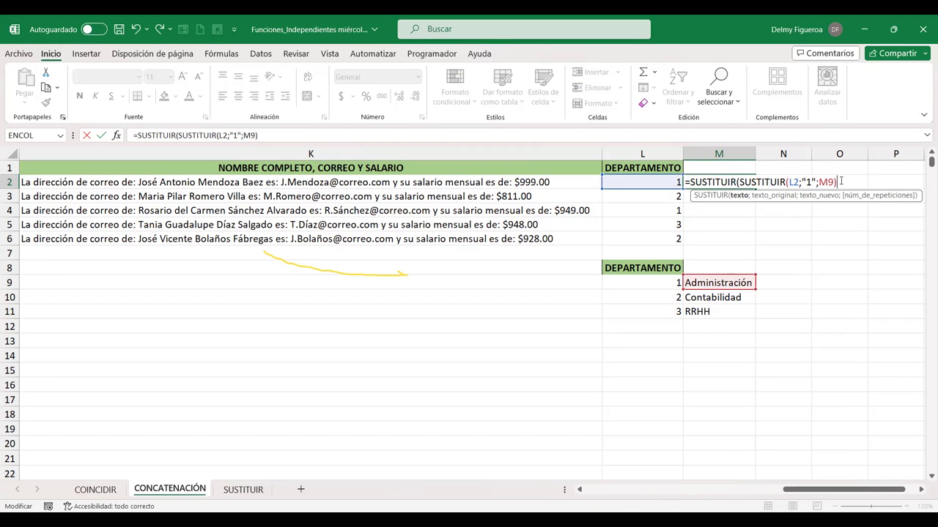
text(;)
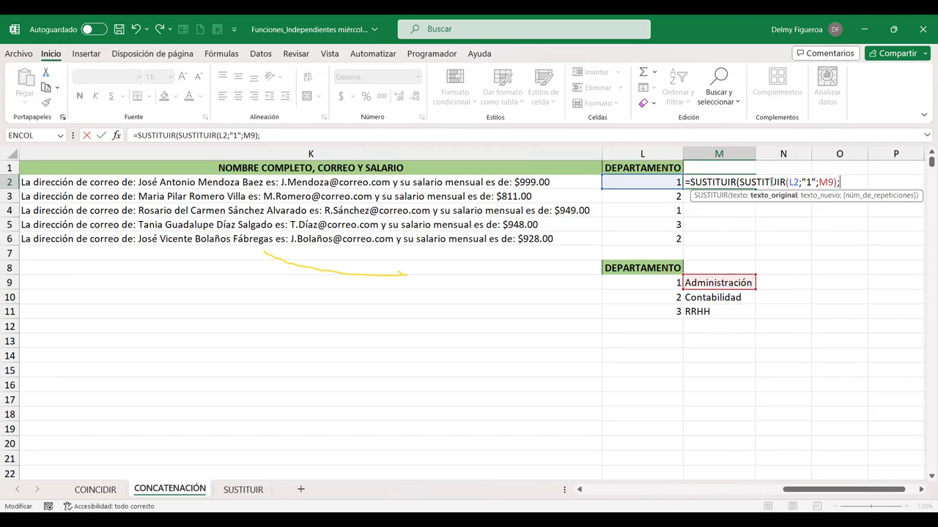
click(650, 184)
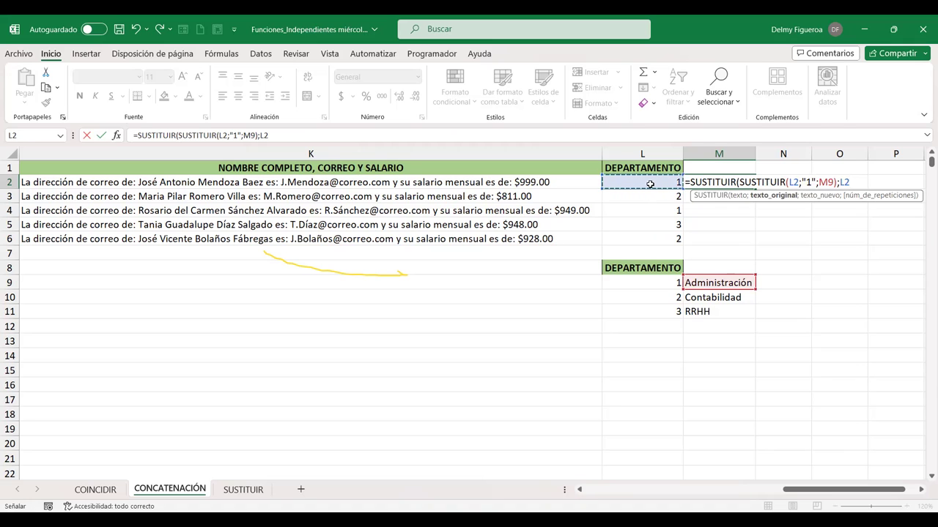
text(;"2")
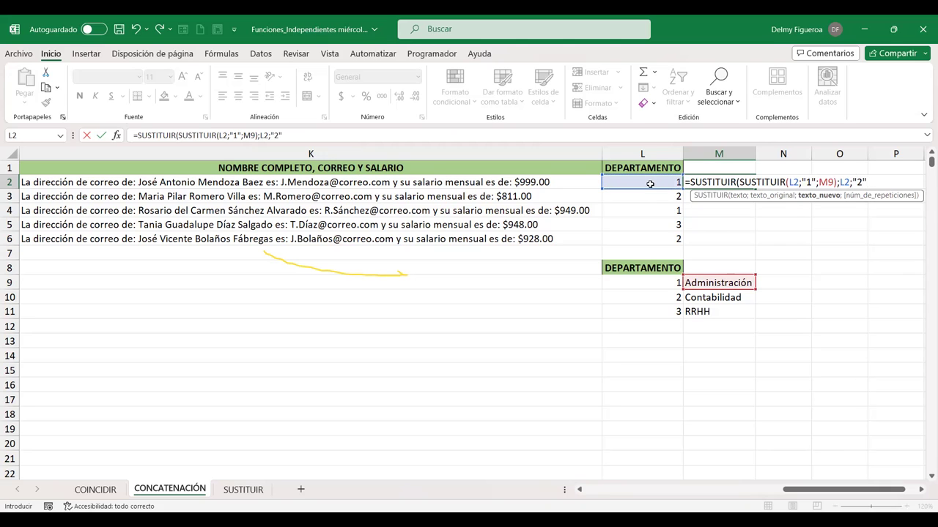
text(;)
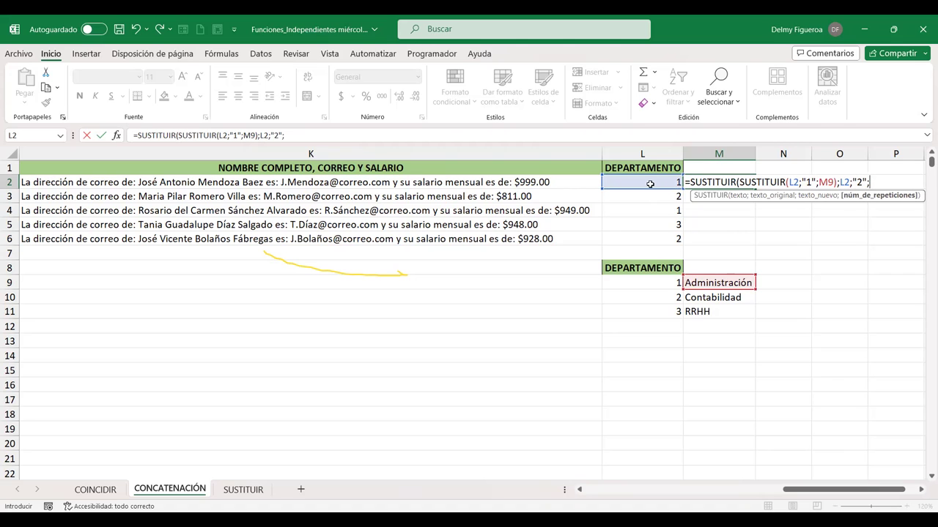
click(717, 300)
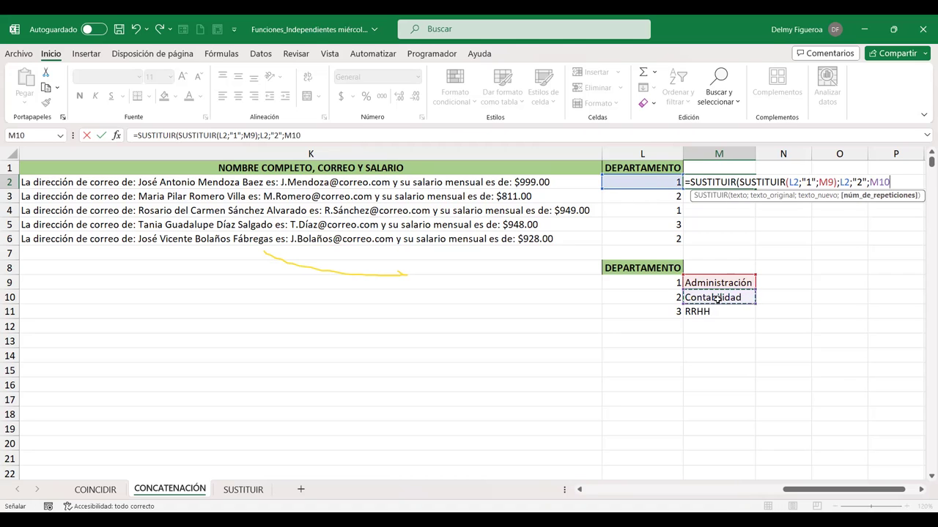
text())
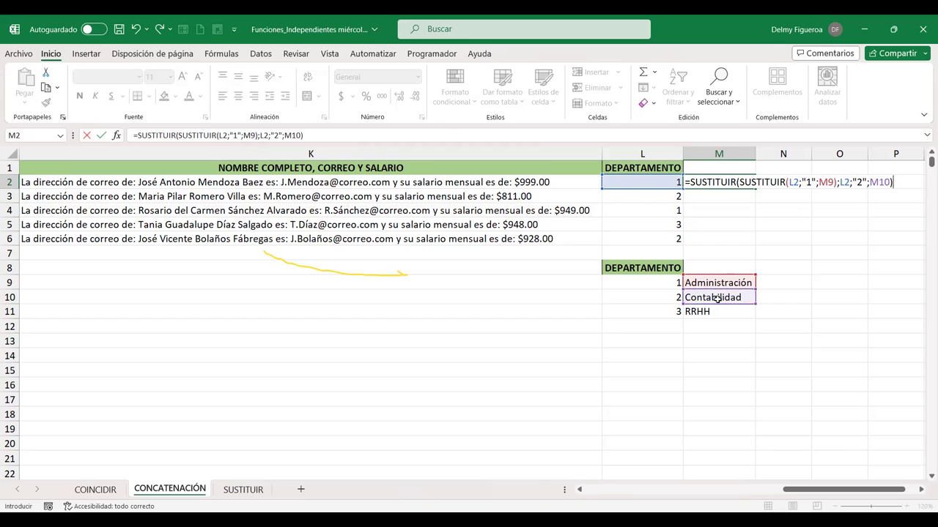
key(Return)
click(719, 182)
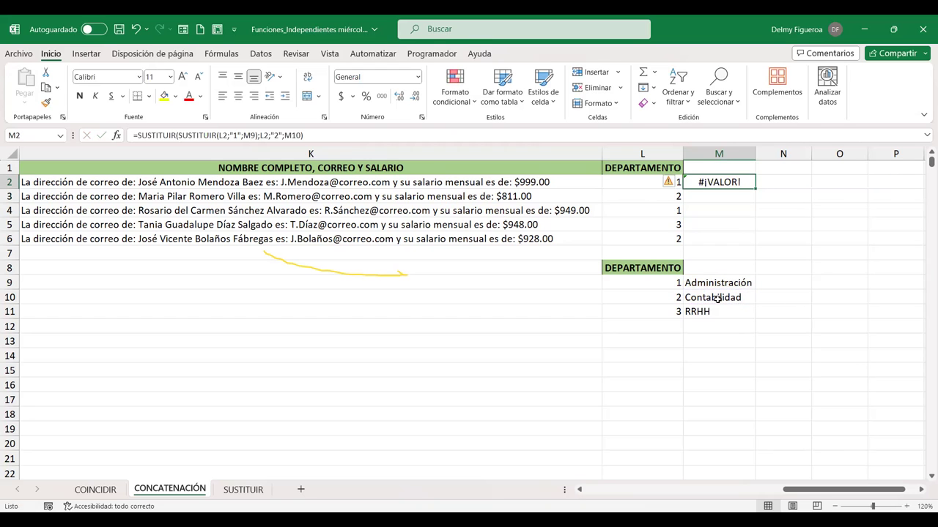
double_click(719, 182)
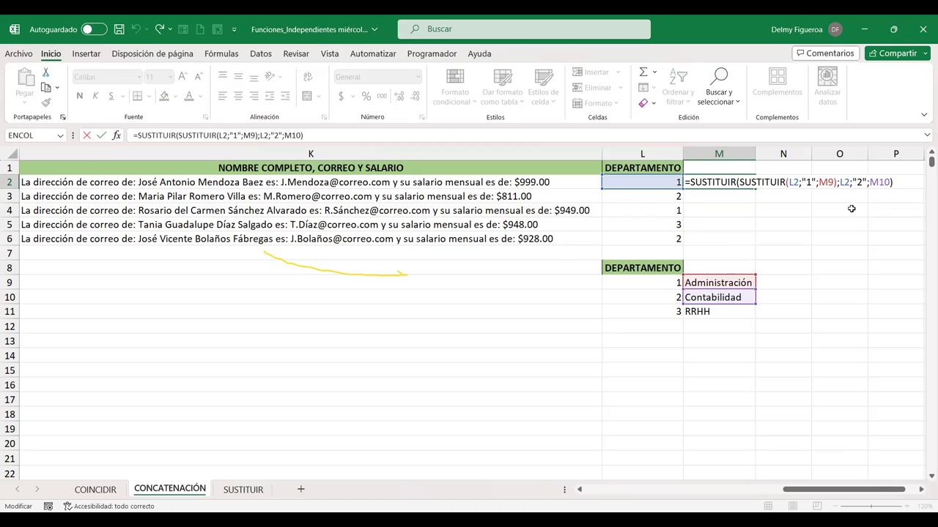
Step: Remove the stray L2 argument so M2 reads =SUSTITUIR(SUSTITUIR(L2;"1";M9);"2";M10)
click(841, 183)
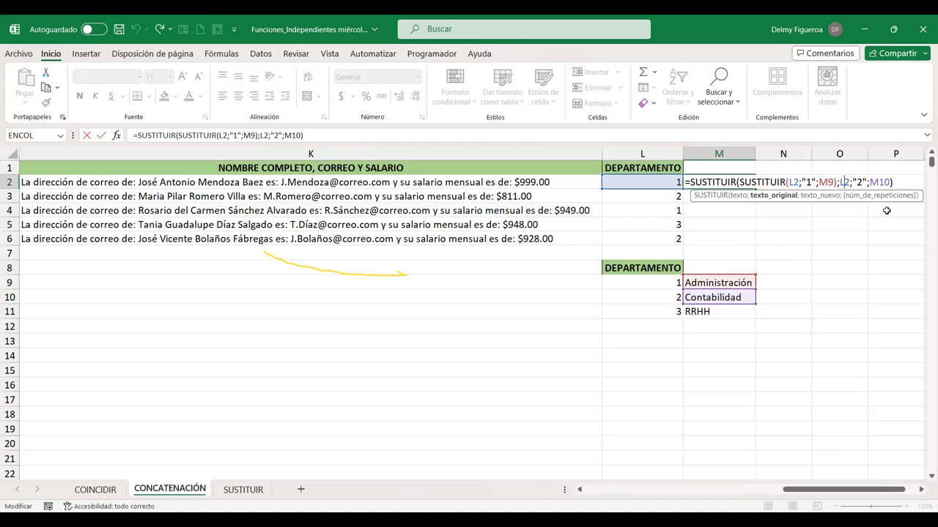
key(Left)
key(Delete)
key(Delete)
key(Delete)
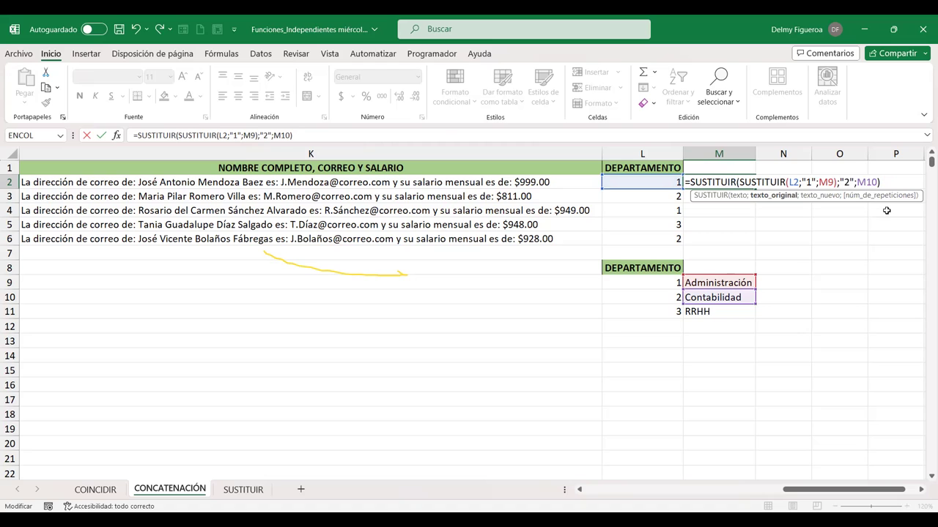
key(Right)
key(Right)
key(Right)
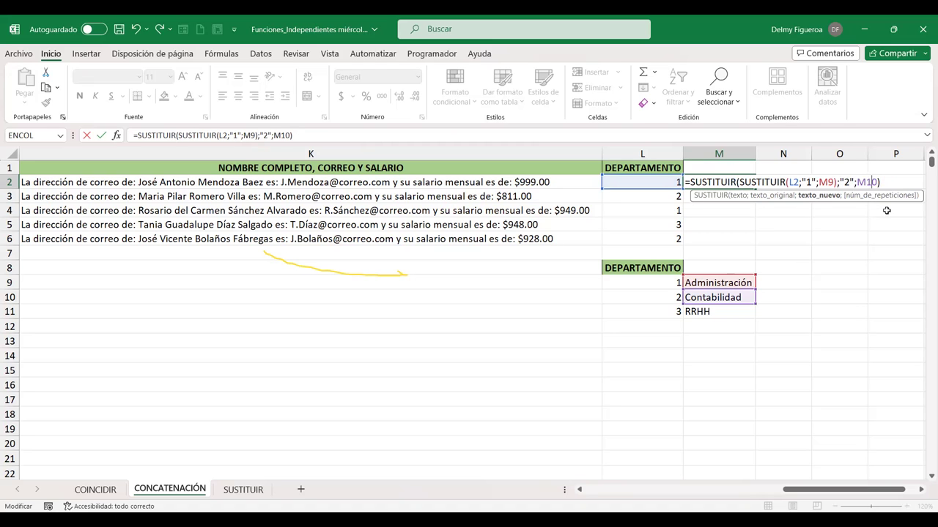
key(Return)
Step: Change L2 to code 2 to test that M2 shows Contabilidad
key(Up)
key(Left)
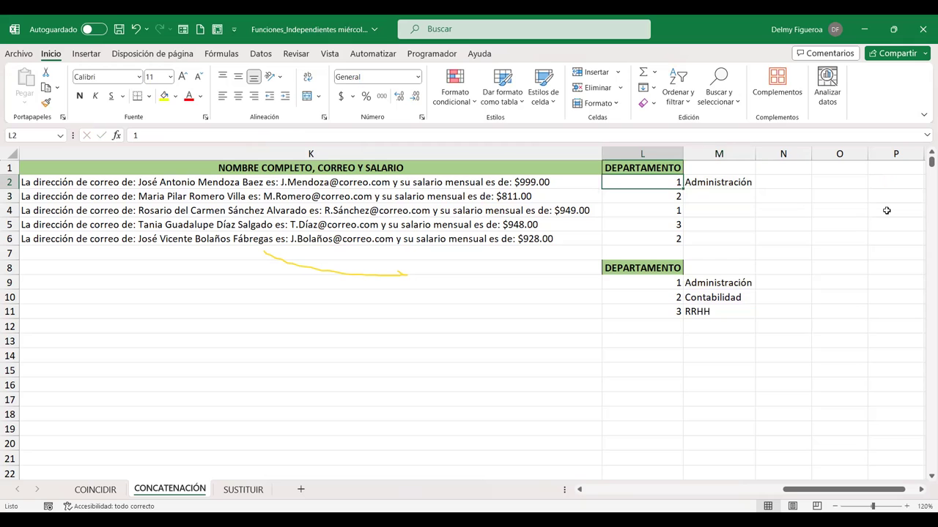
text(2)
key(Right)
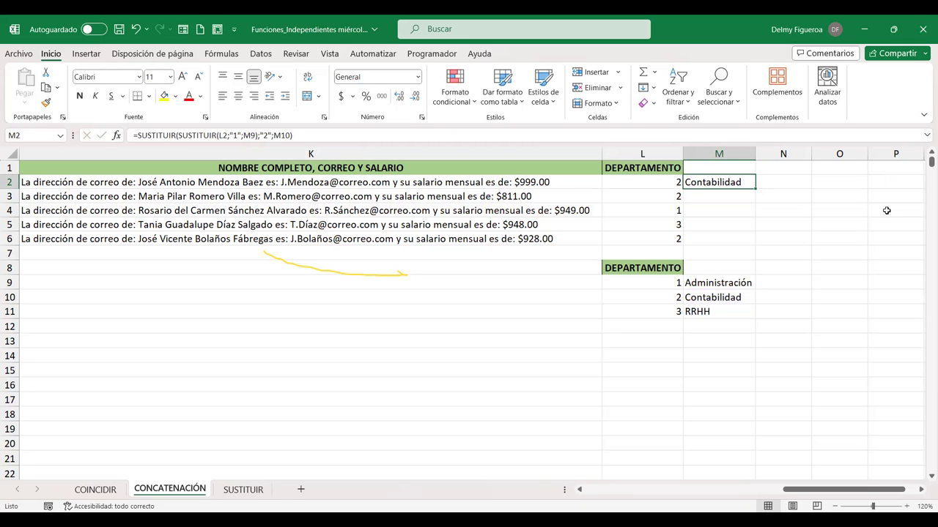
key(F2)
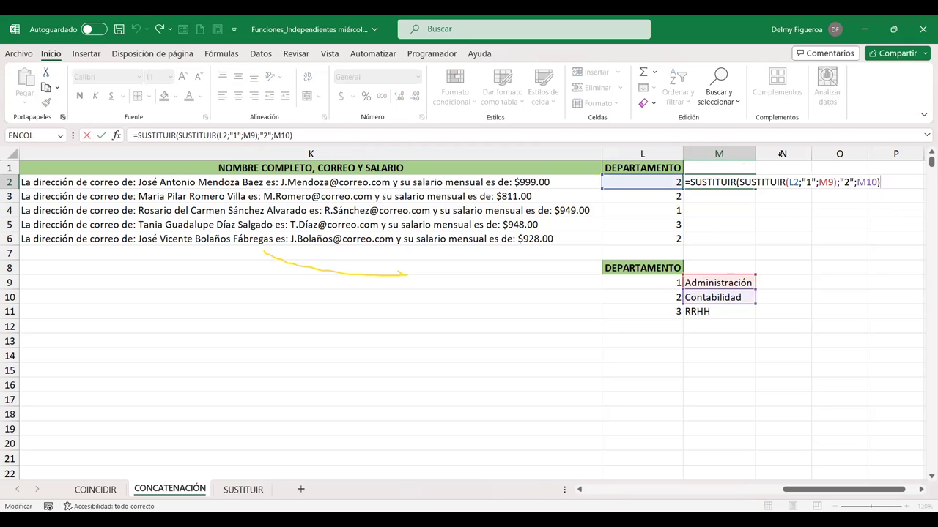
Step: Wrap M2's formula in a third SUSTITUIR mapping "3" to M11
click(737, 182)
text(SUS)
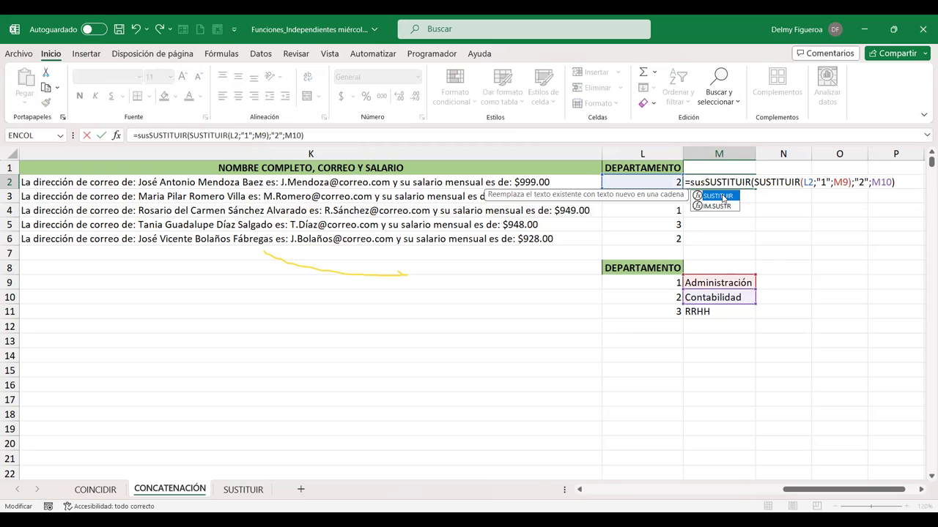
key(Tab)
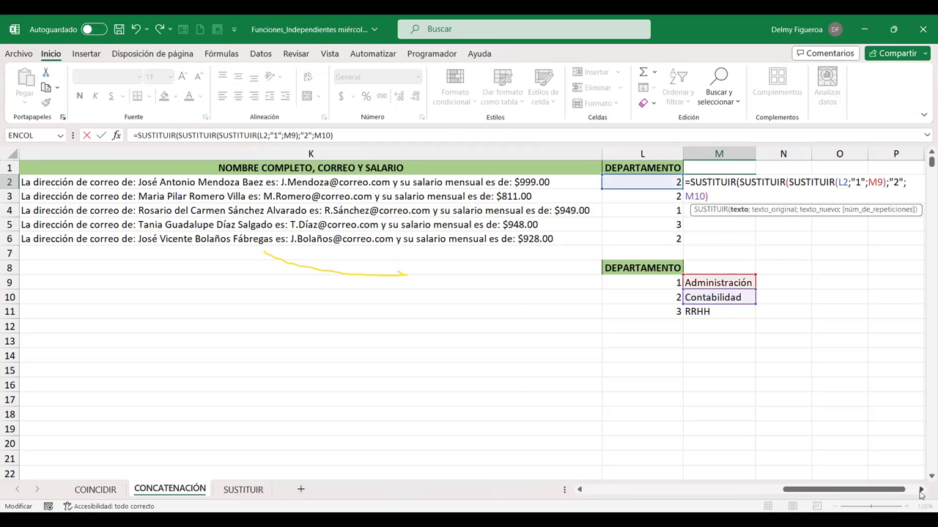
click(921, 489)
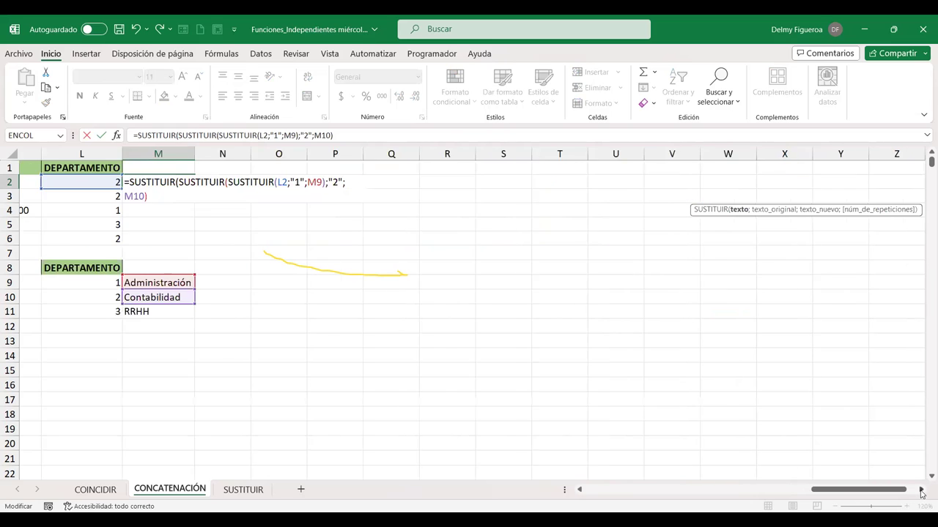
click(580, 489)
click(580, 489)
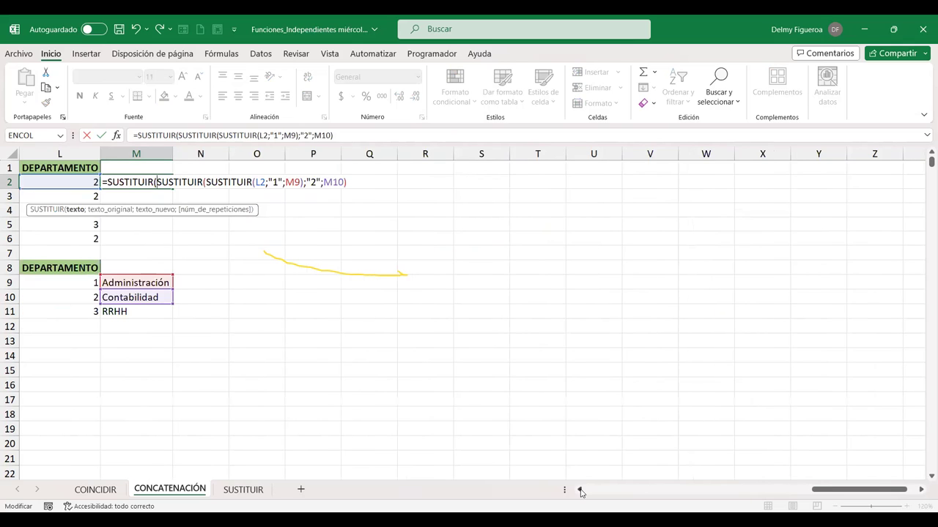
click(354, 181)
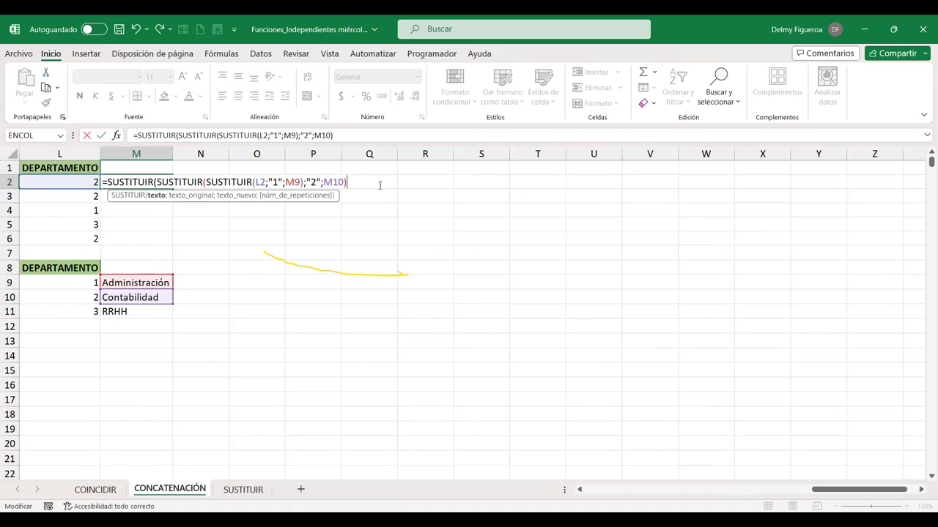
text(;)
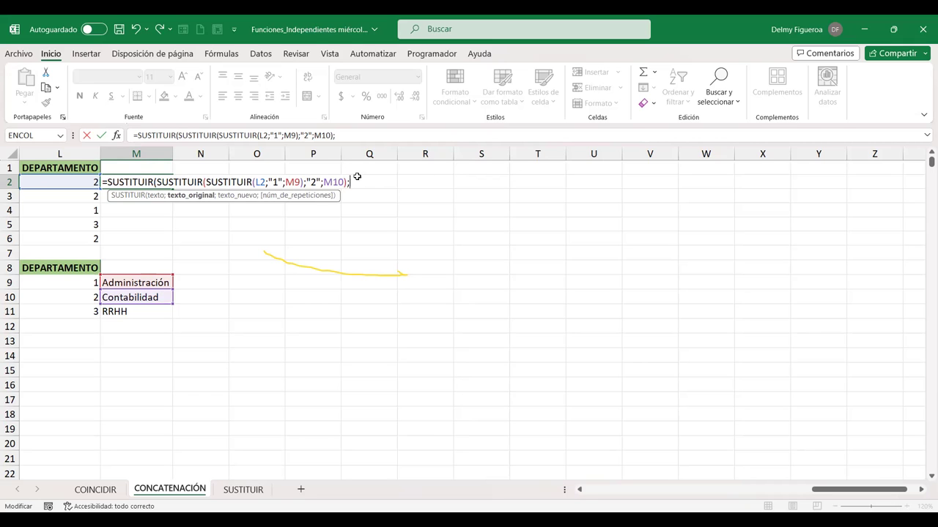
text("3";)
click(145, 309)
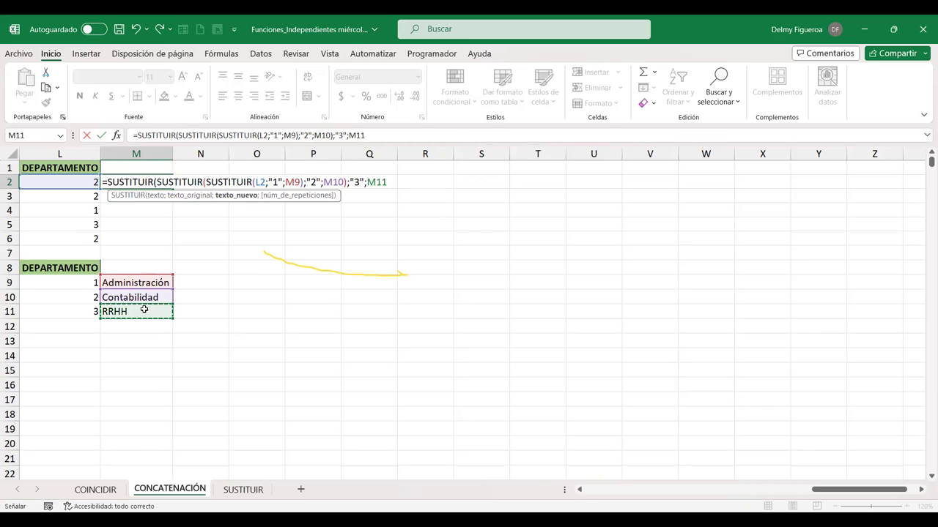
text())
key(Return)
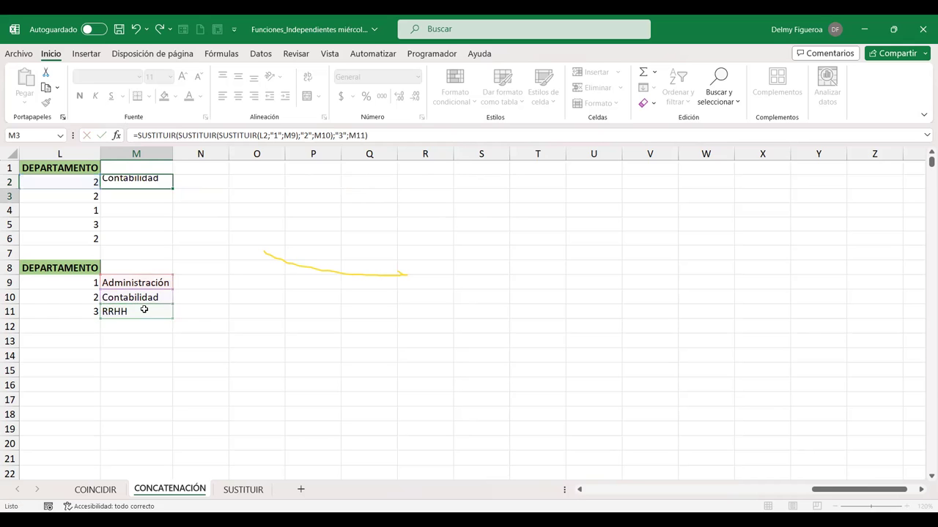
Step: Change L2 to code 3 and confirm M2 shows RRHH
key(Up)
key(Left)
text(3)
key(Right)
key(Left)
key(Right)
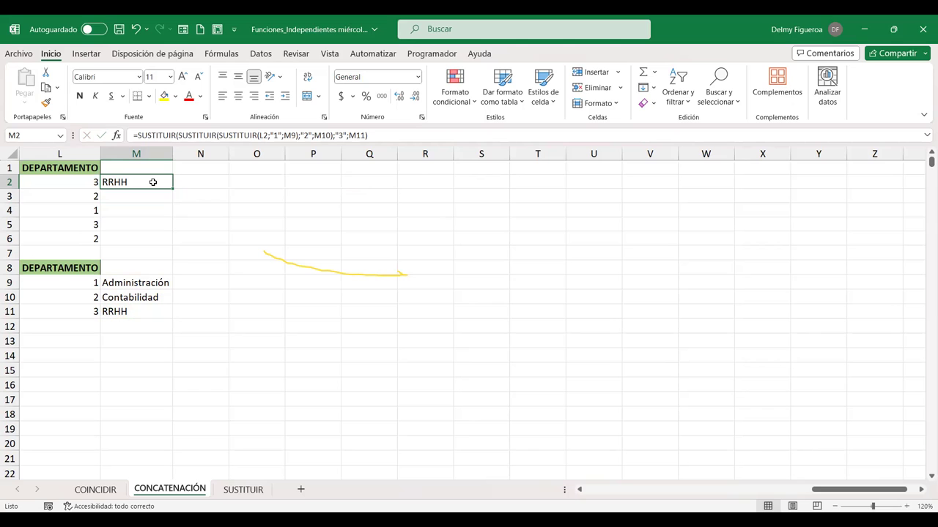
double_click(152, 182)
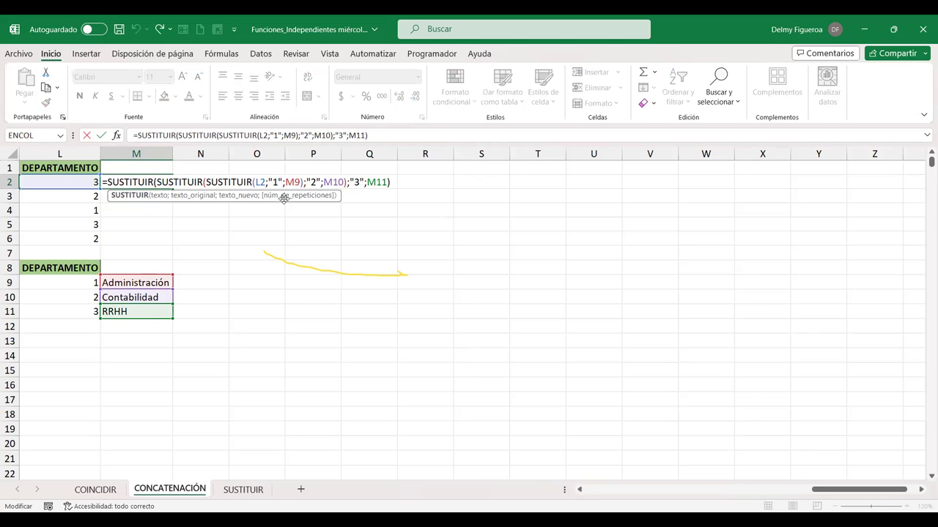
Step: Make M2's name references absolute as $M$9, $M$10 and $M$11
click(293, 182)
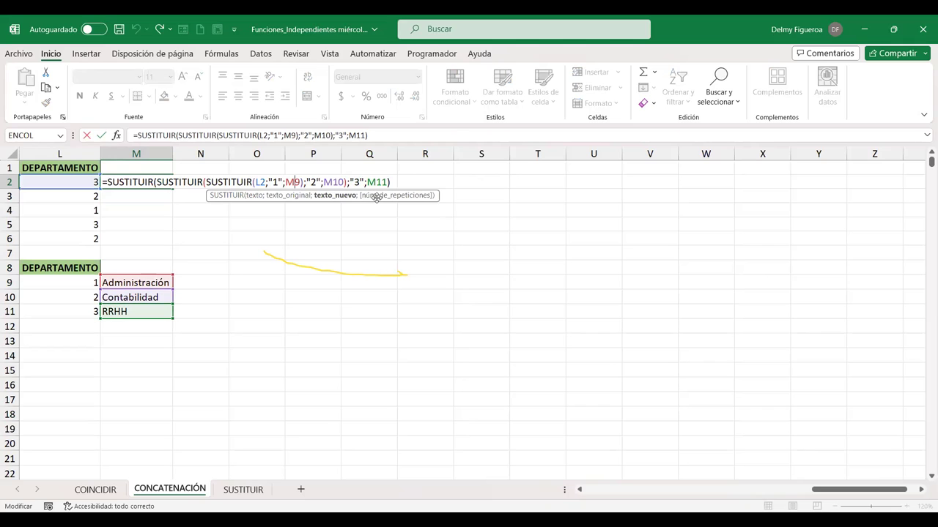
key(F4)
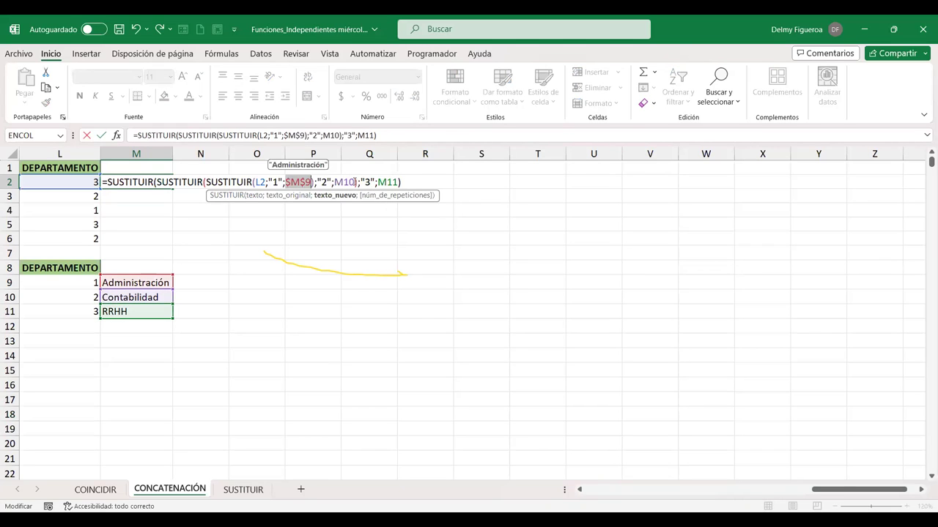
click(354, 182)
key(F4)
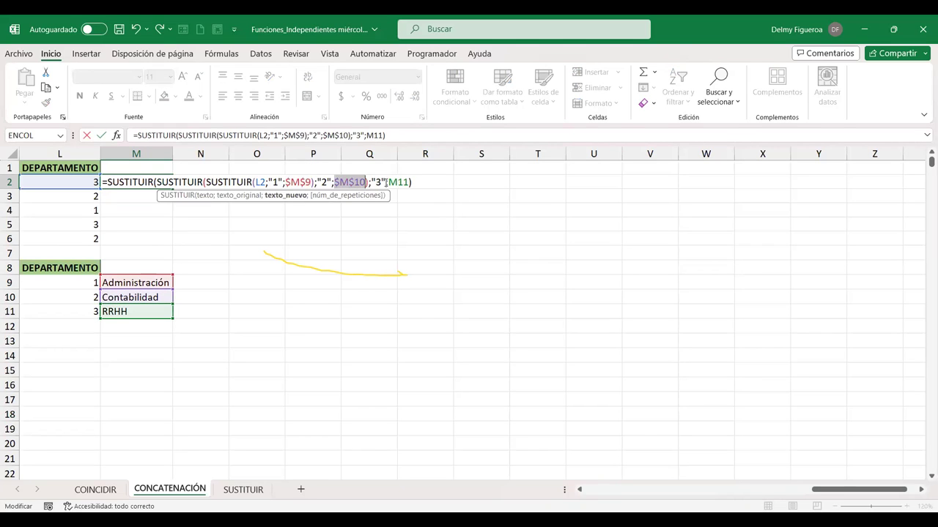
click(401, 181)
key(F4)
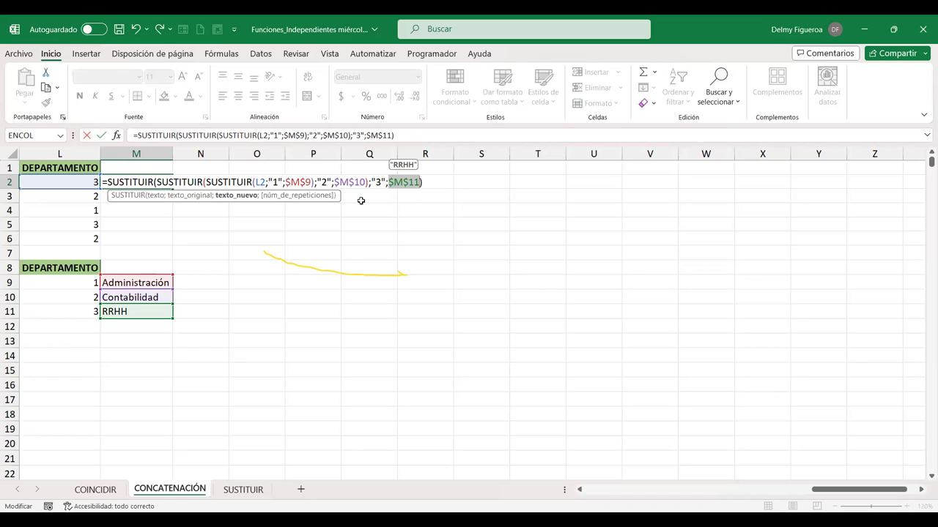
click(300, 182)
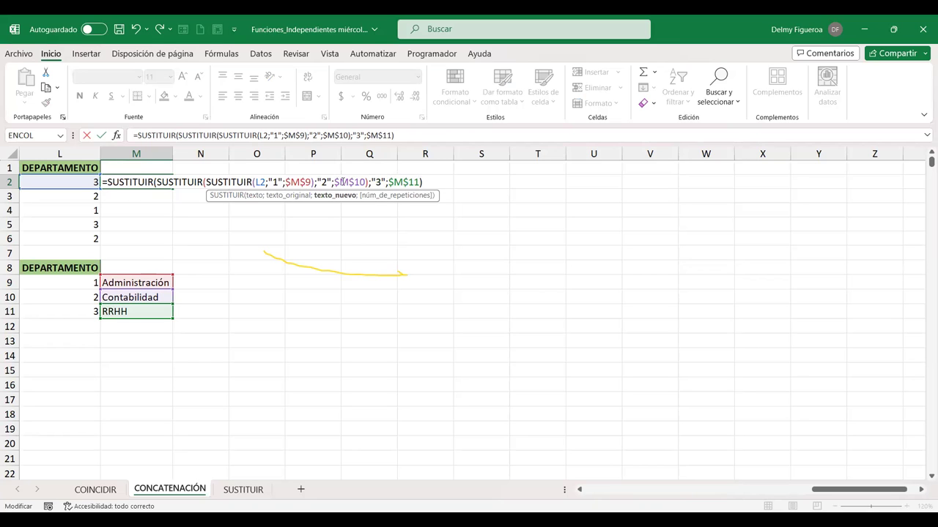
click(354, 181)
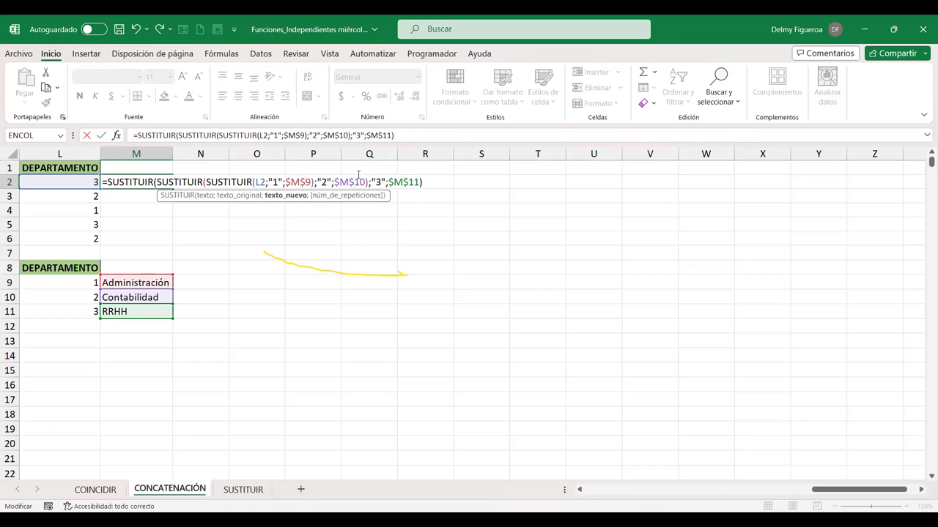
click(408, 182)
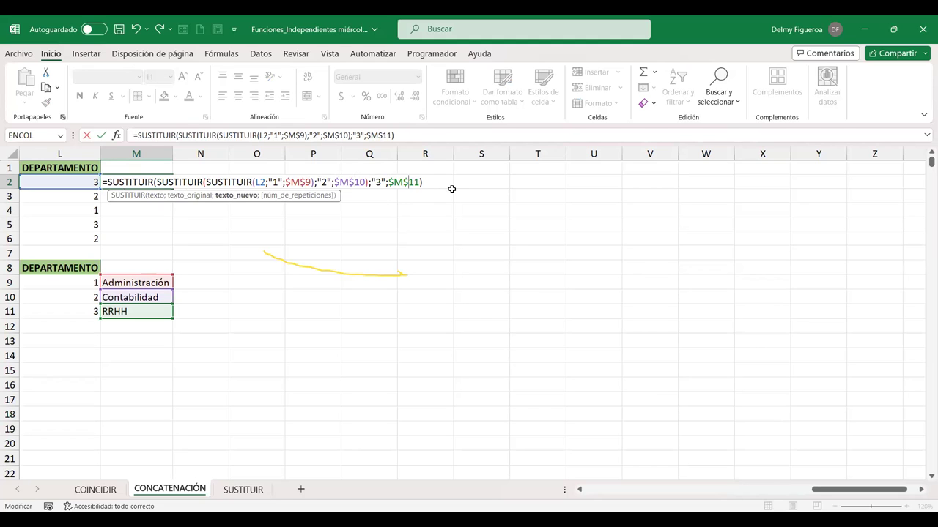
key(Return)
key(Up)
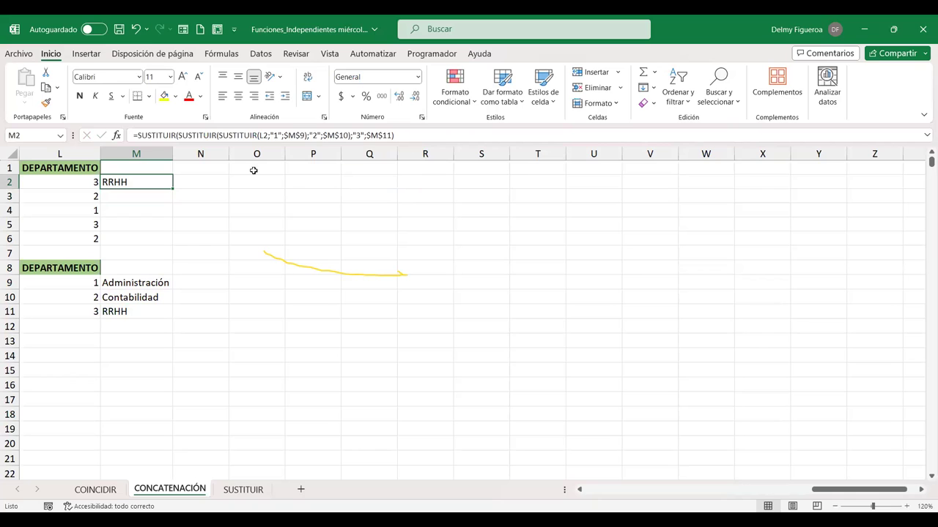
Step: Fill M2's formula down to M6 and check each copied result against its code
drag(173, 188, 173, 243)
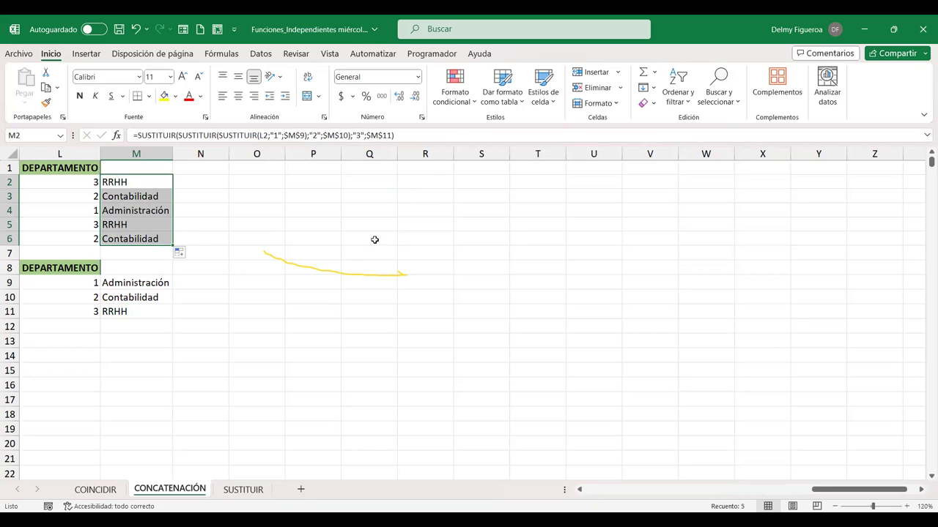
click(154, 197)
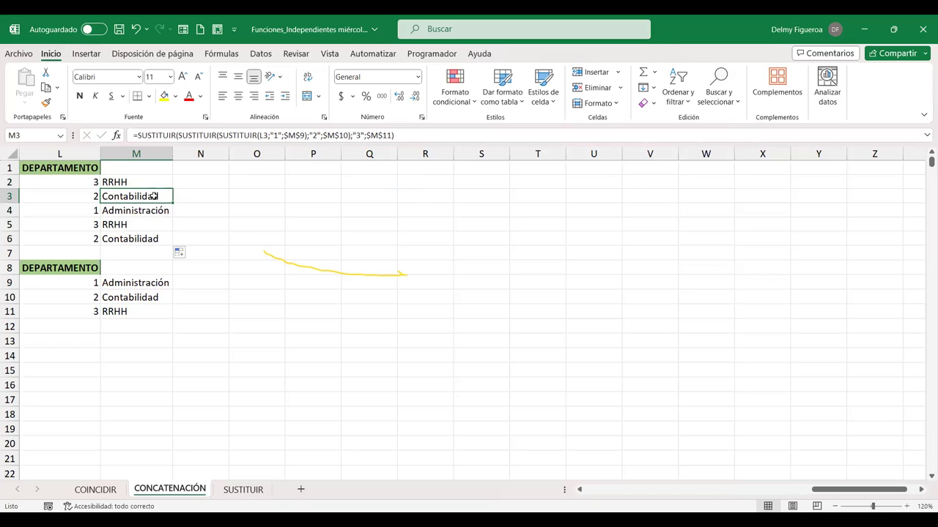
click(145, 211)
click(146, 224)
click(147, 239)
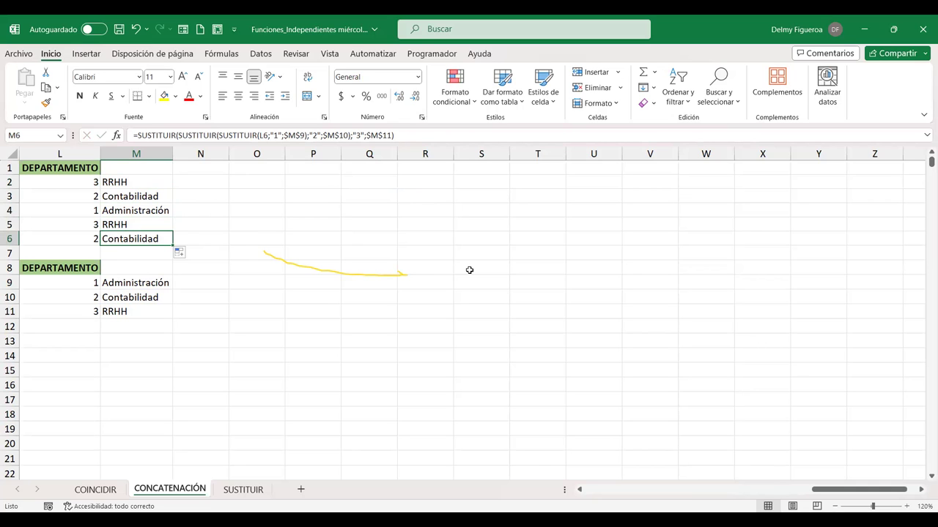
key(ctrl+Home)
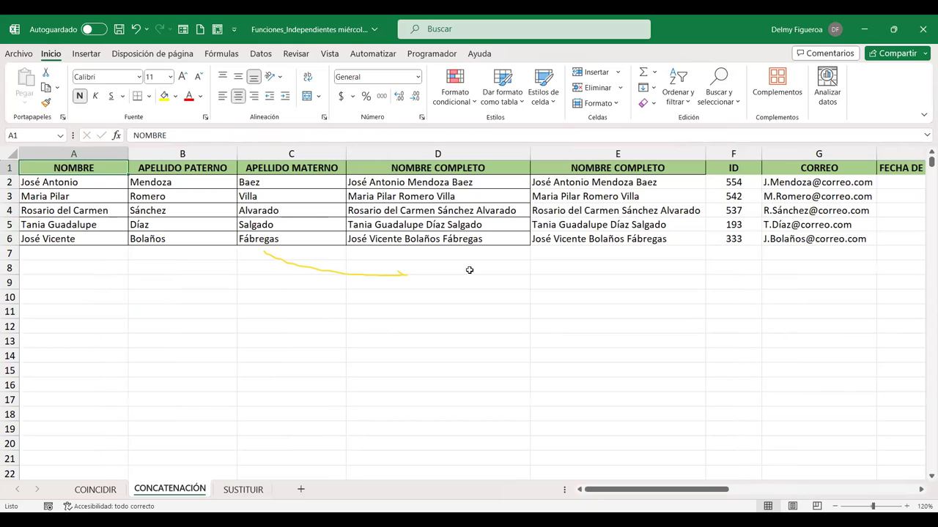
click(470, 270)
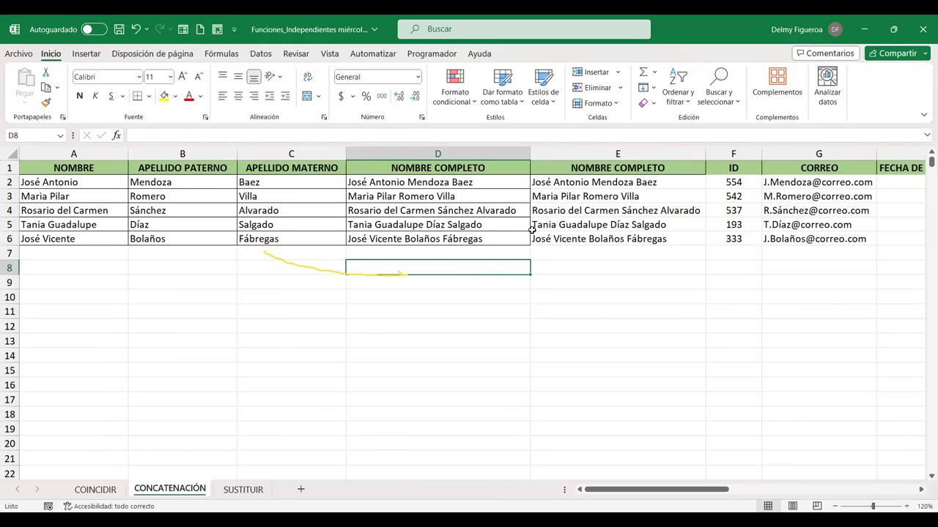